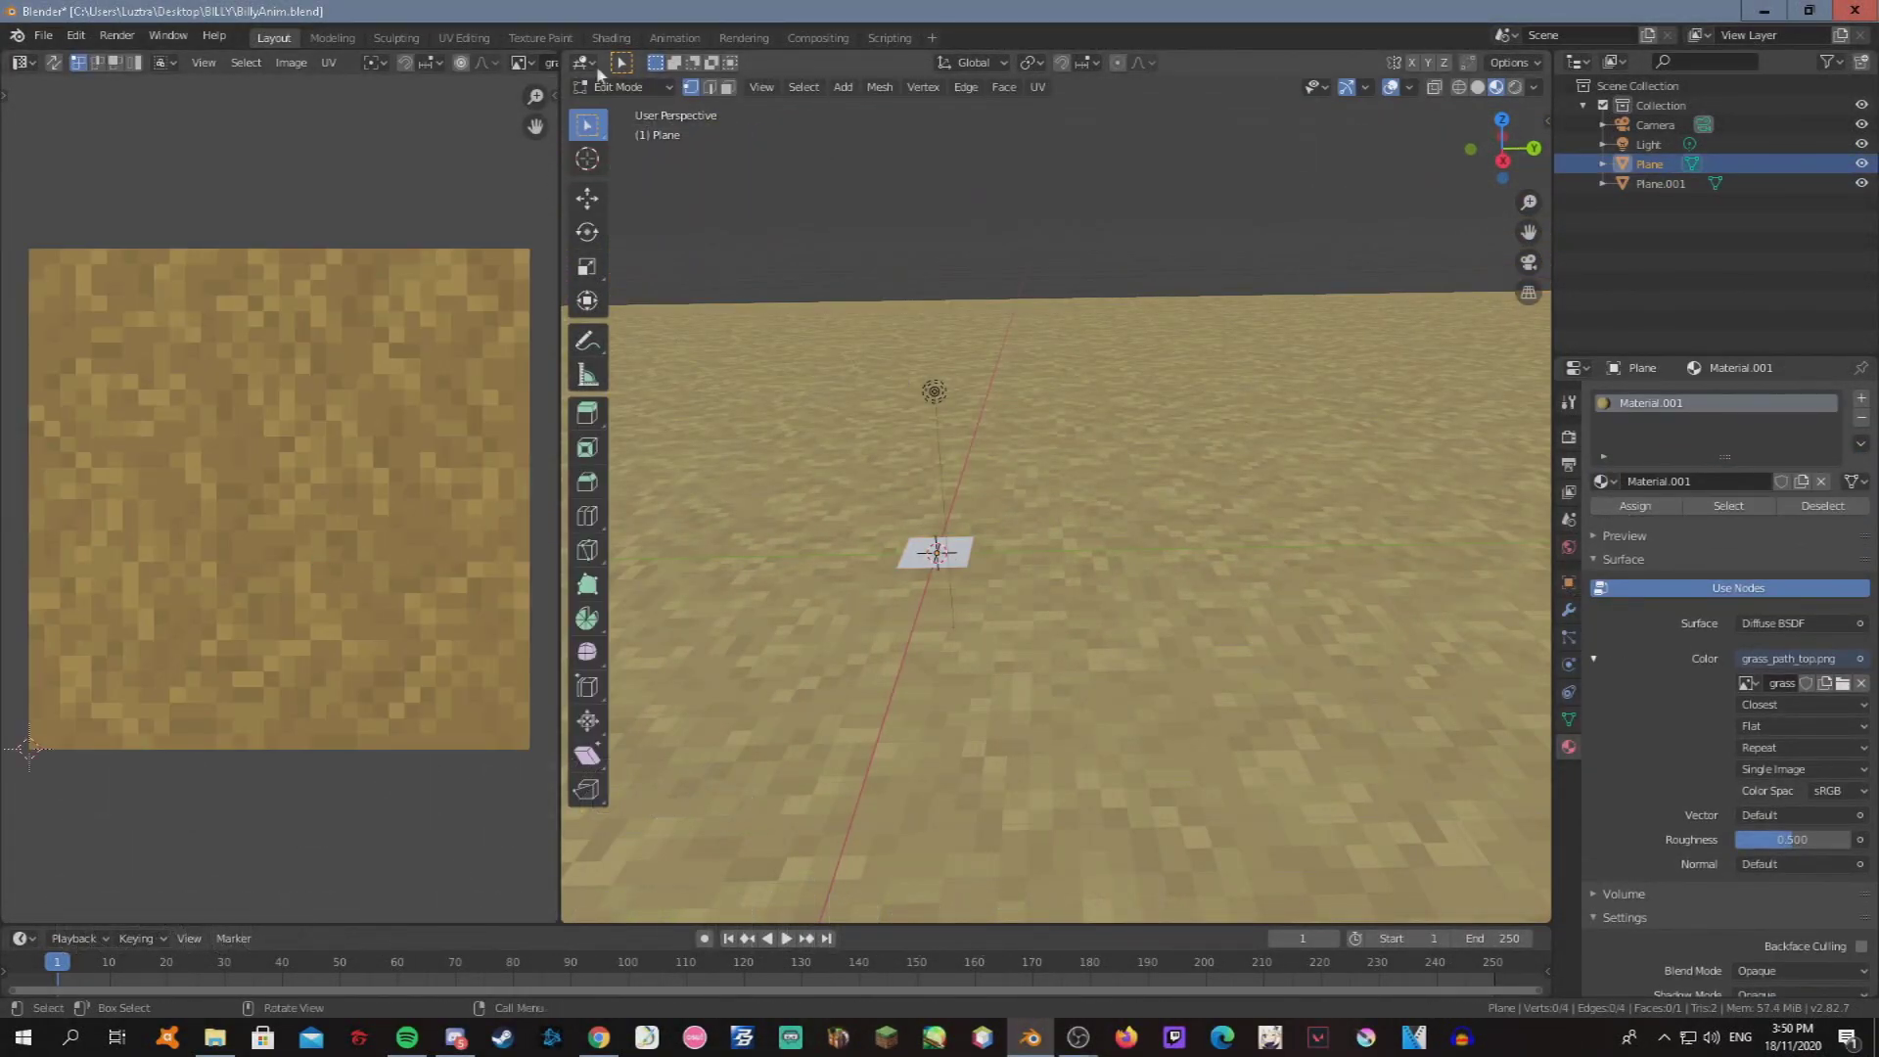
Scale the ground plane's UVs up so the grass path texture tiles much finer.
key(a)
key(s)
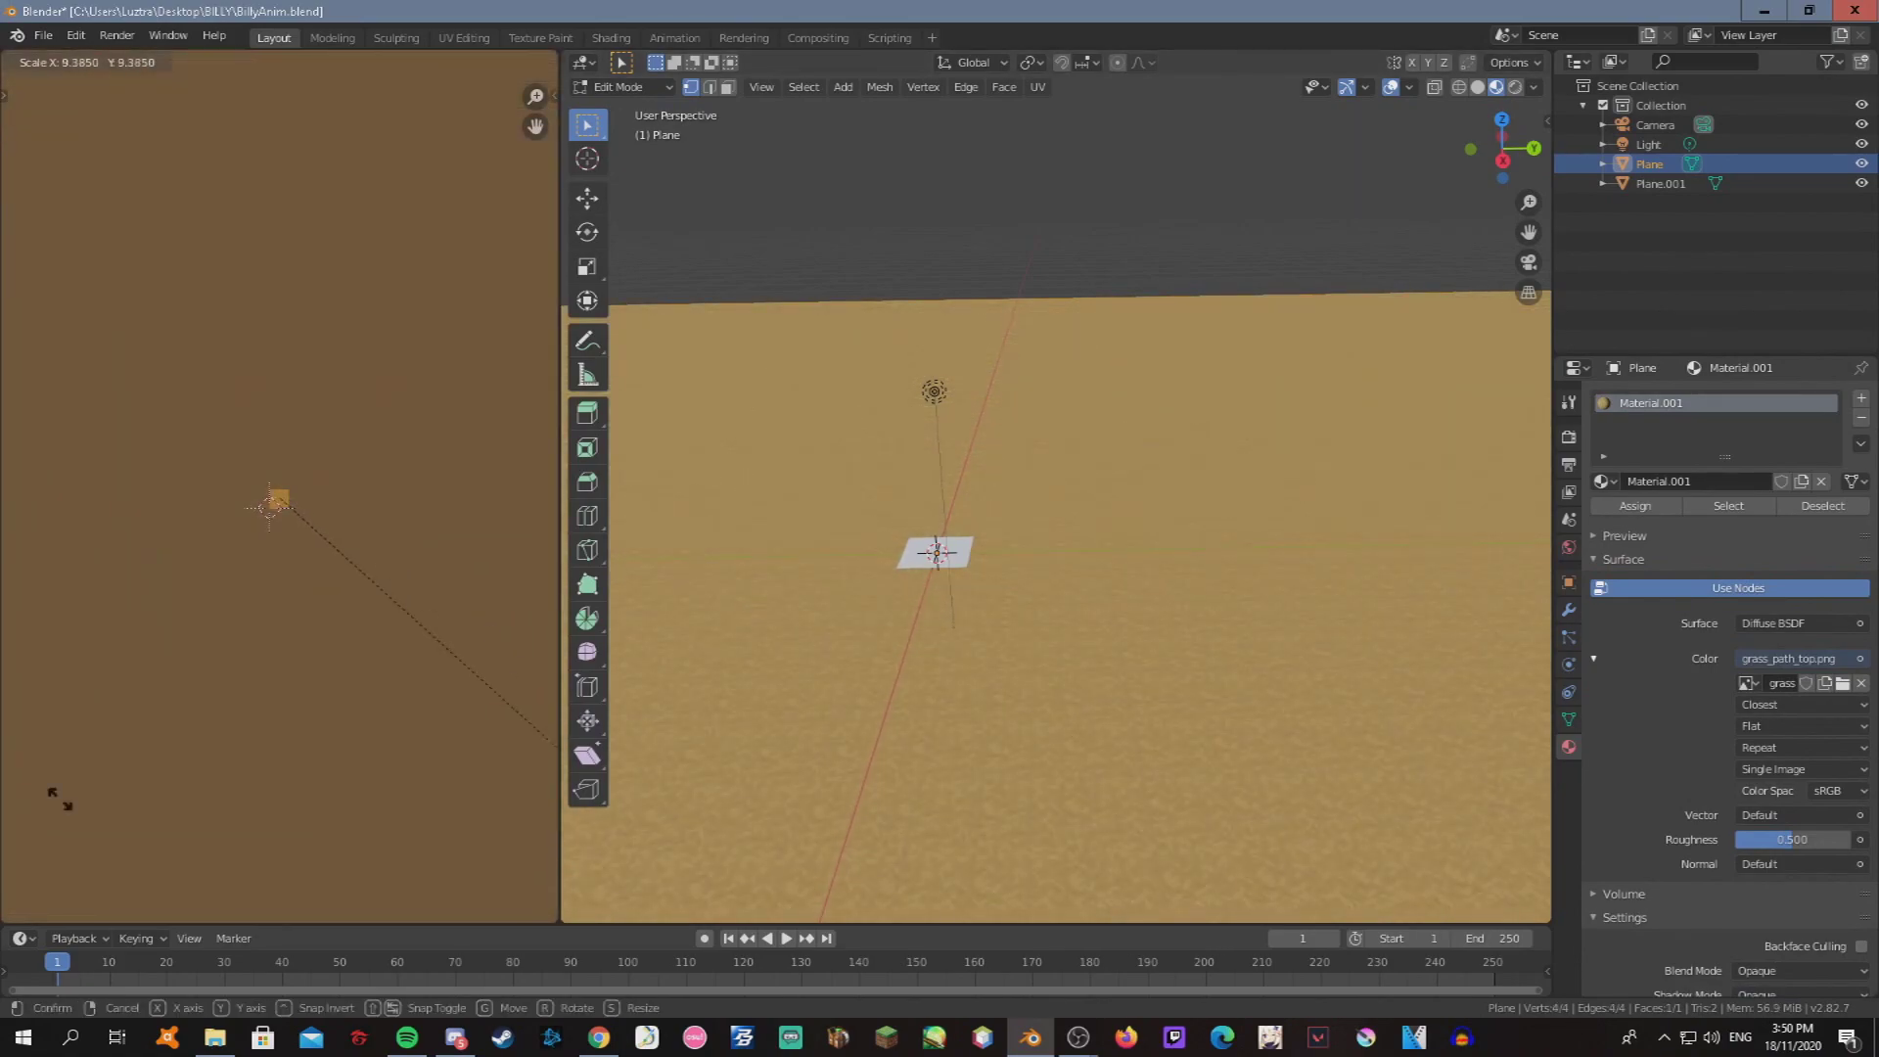
click(270, 506)
key(Tab)
scroll(747, 239, up, 3)
Switch the viewport to rendered shading and close the file browser window.
click(1516, 86)
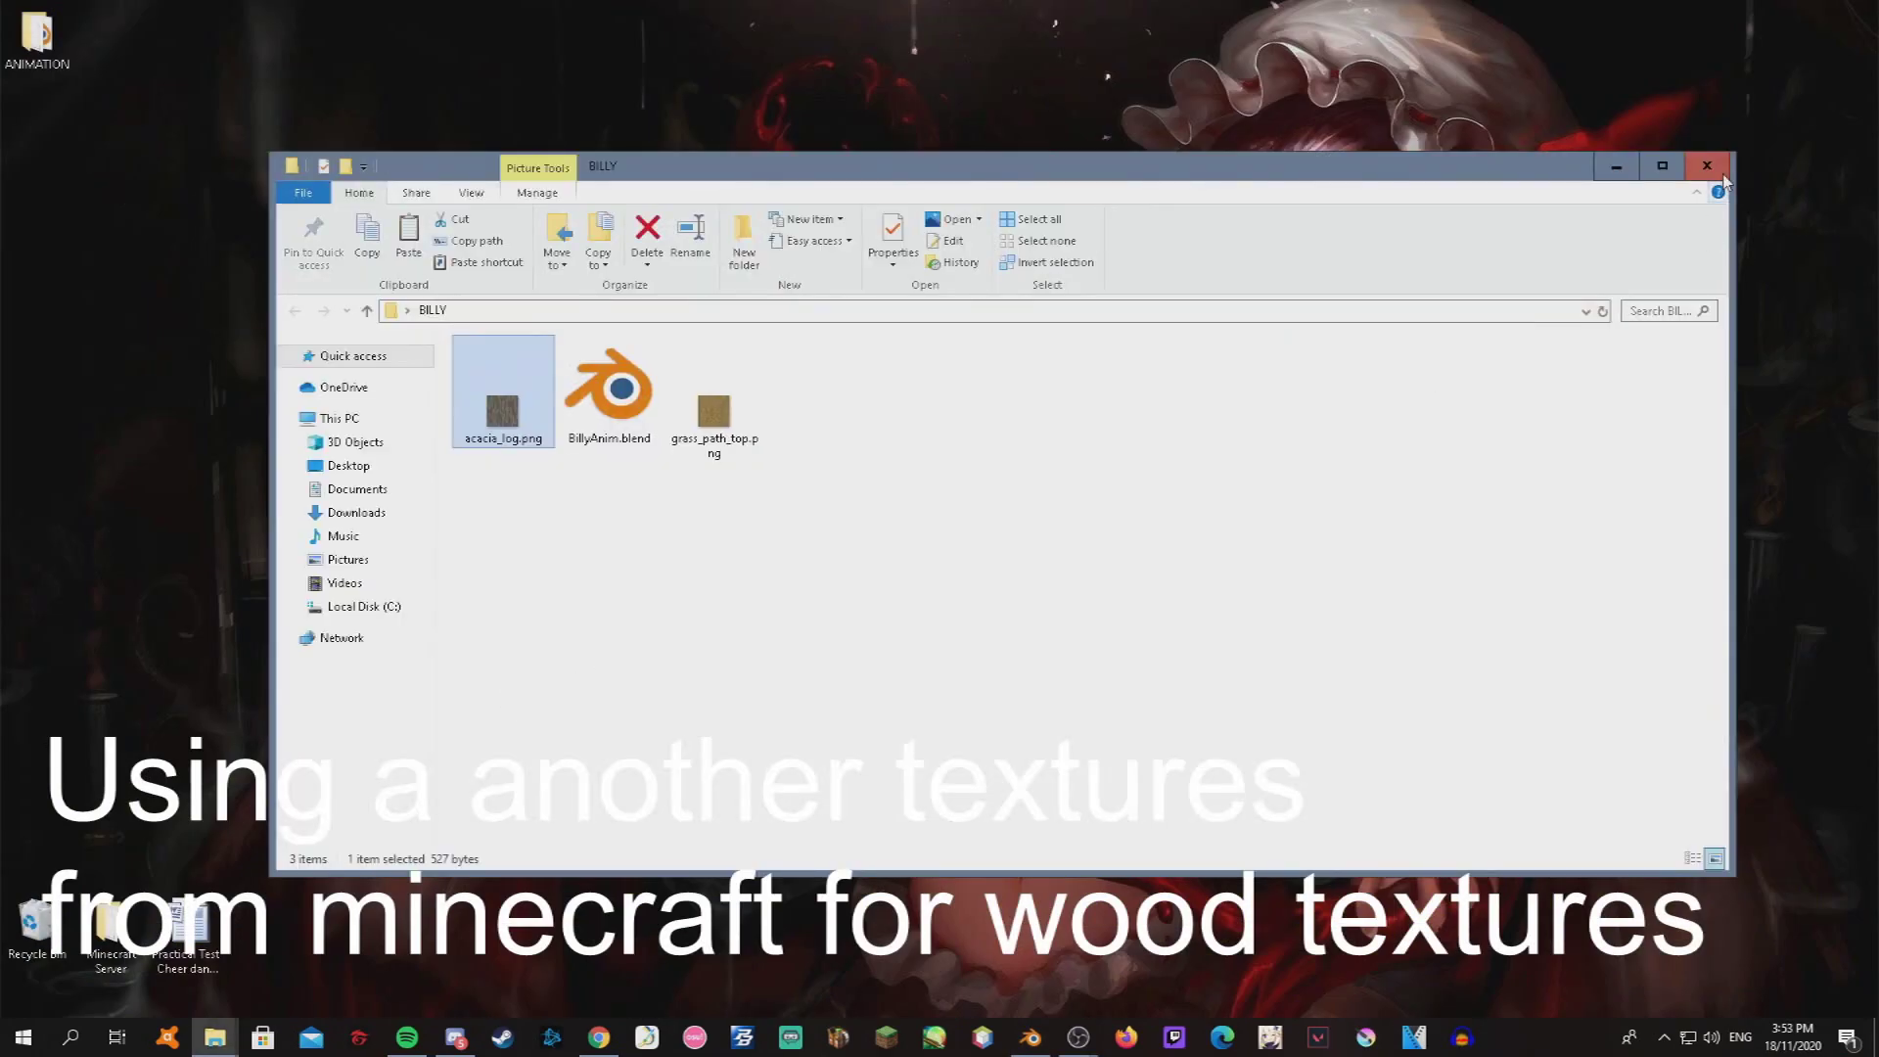
click(1722, 177)
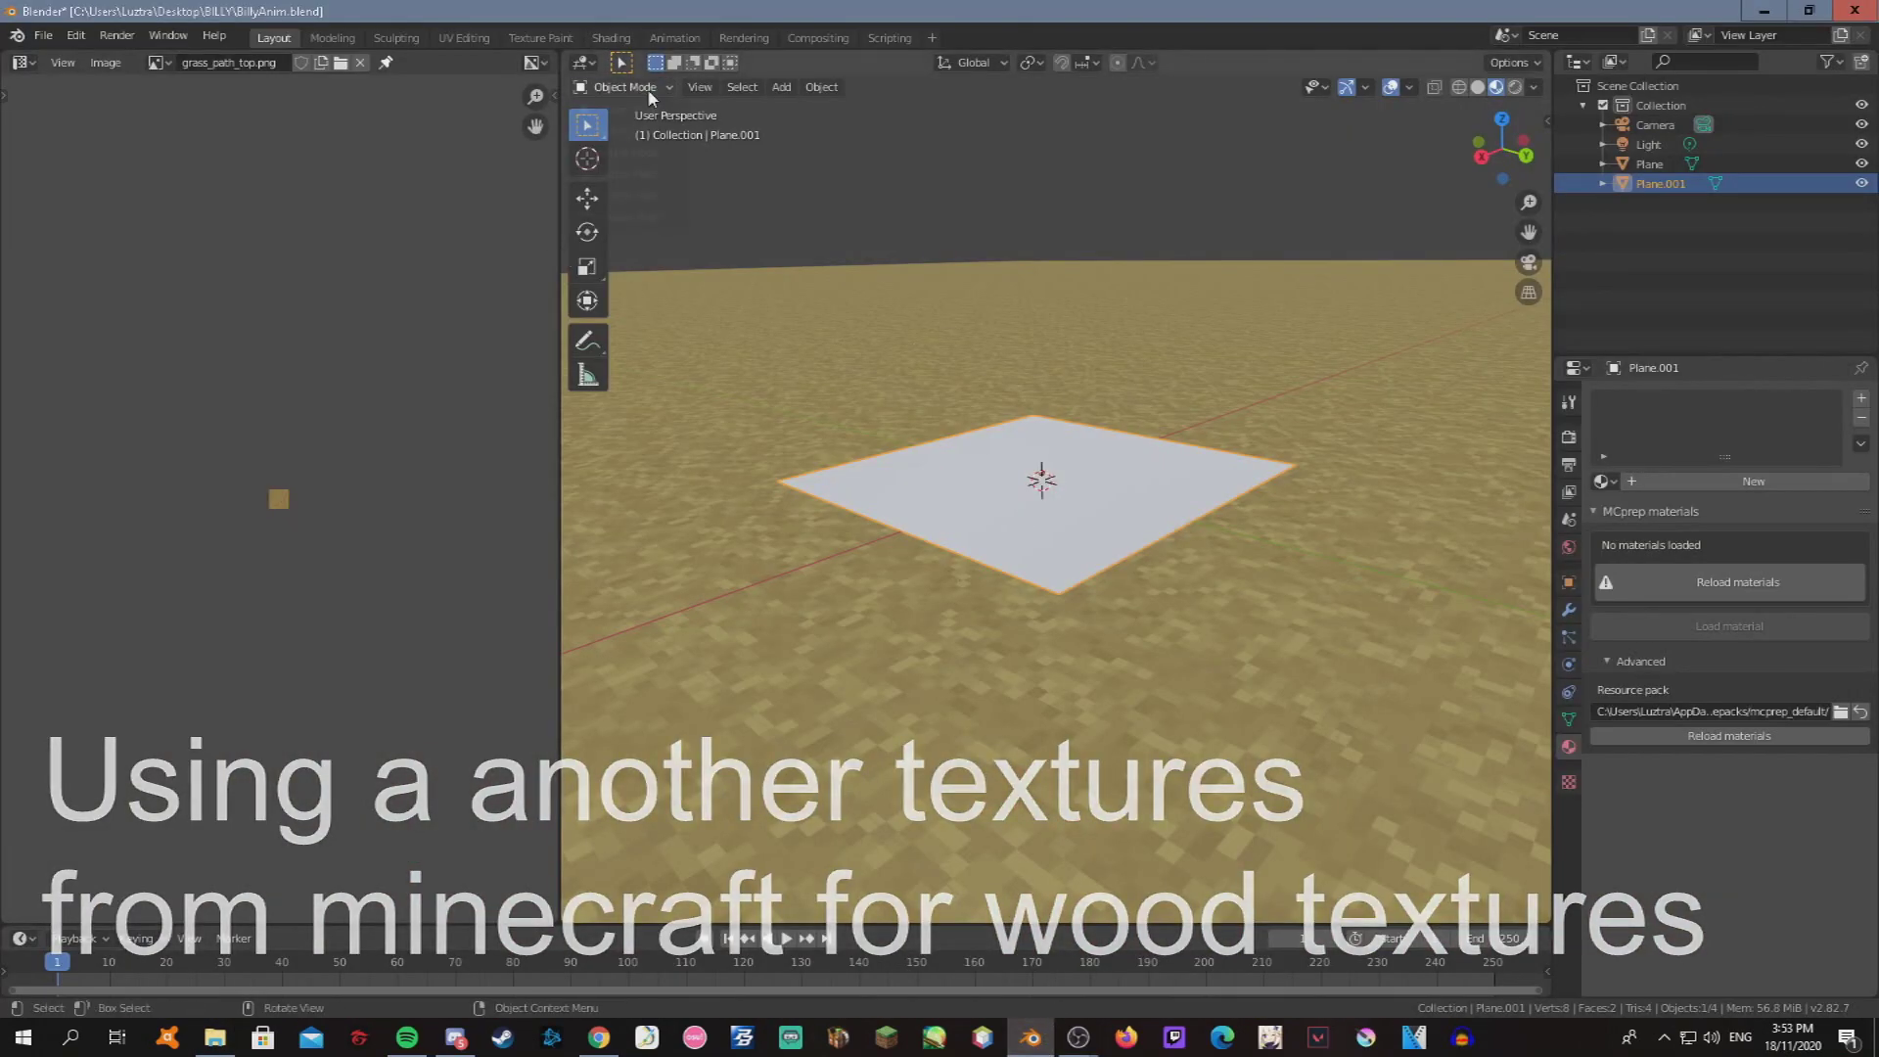
click(648, 88)
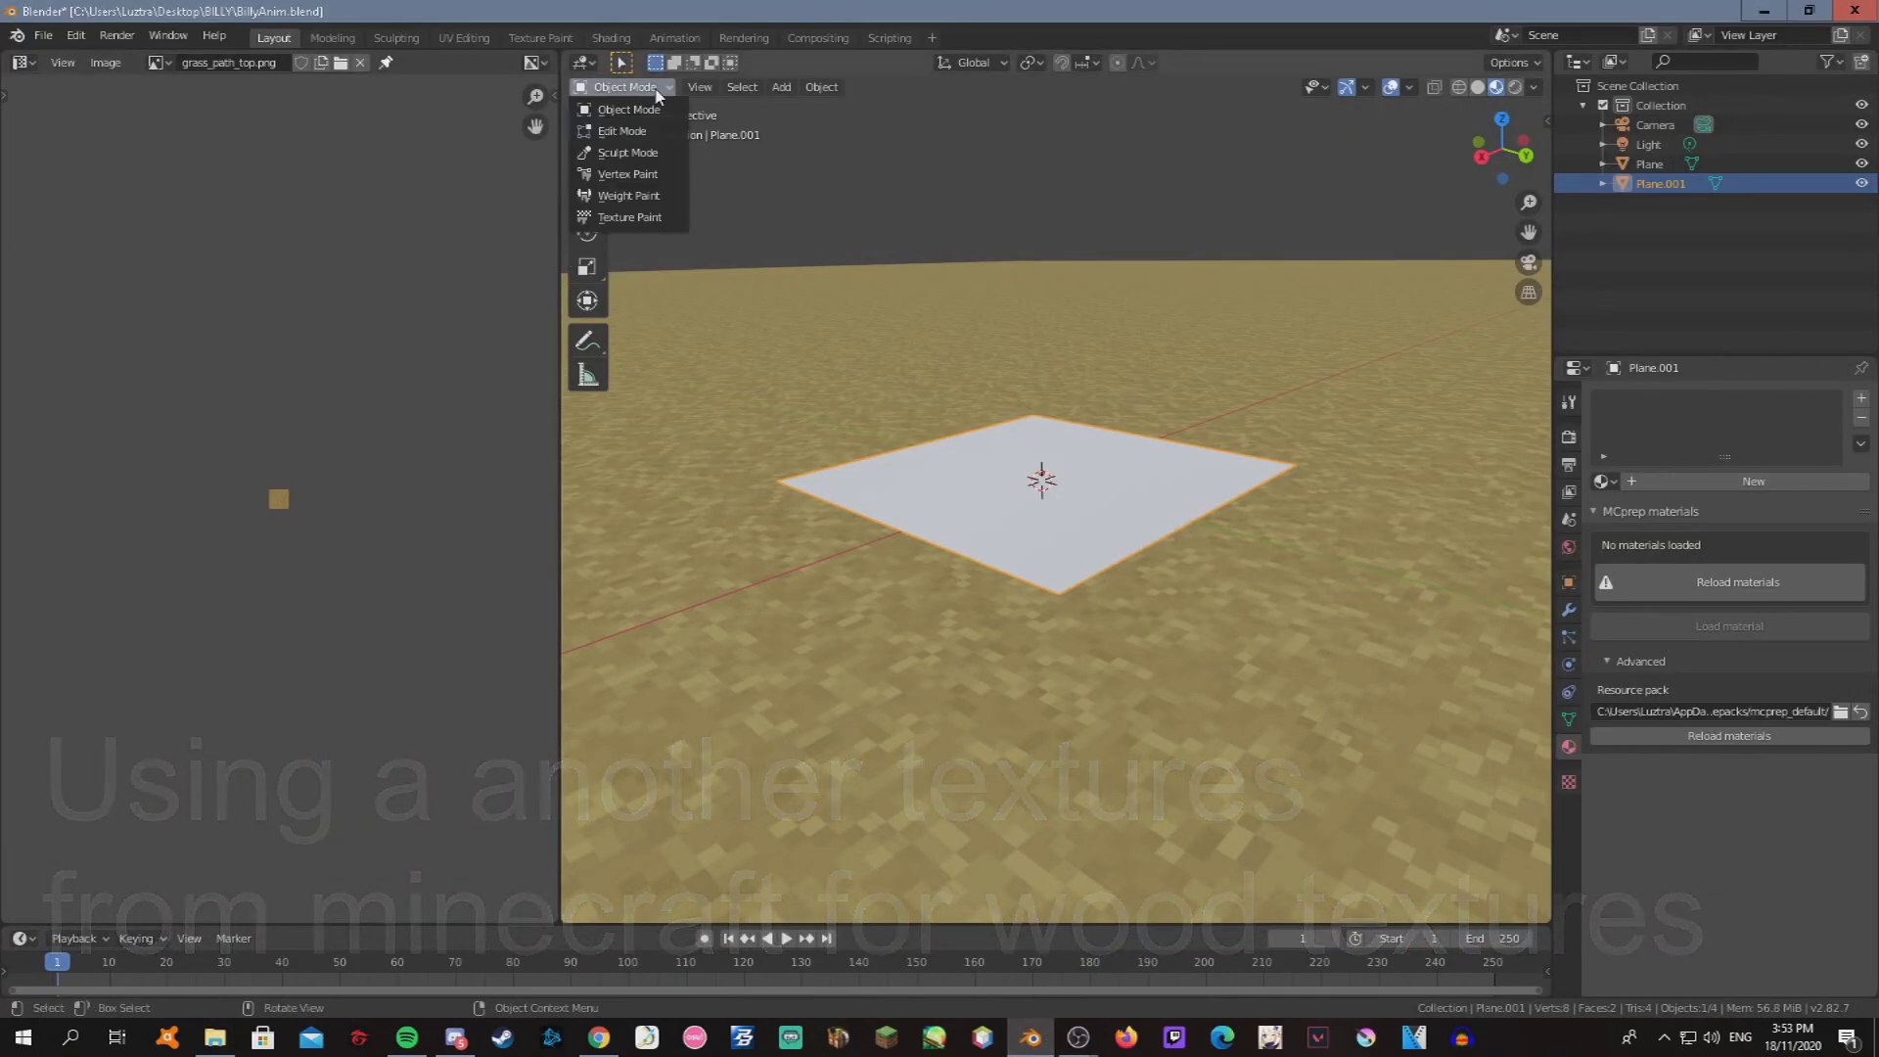
Delete the extra plane and add a cube stretched along Z into a tall pillar.
click(781, 86)
key(Delete)
click(781, 86)
click(855, 116)
click(781, 87)
click(880, 129)
key(g)
key(s)
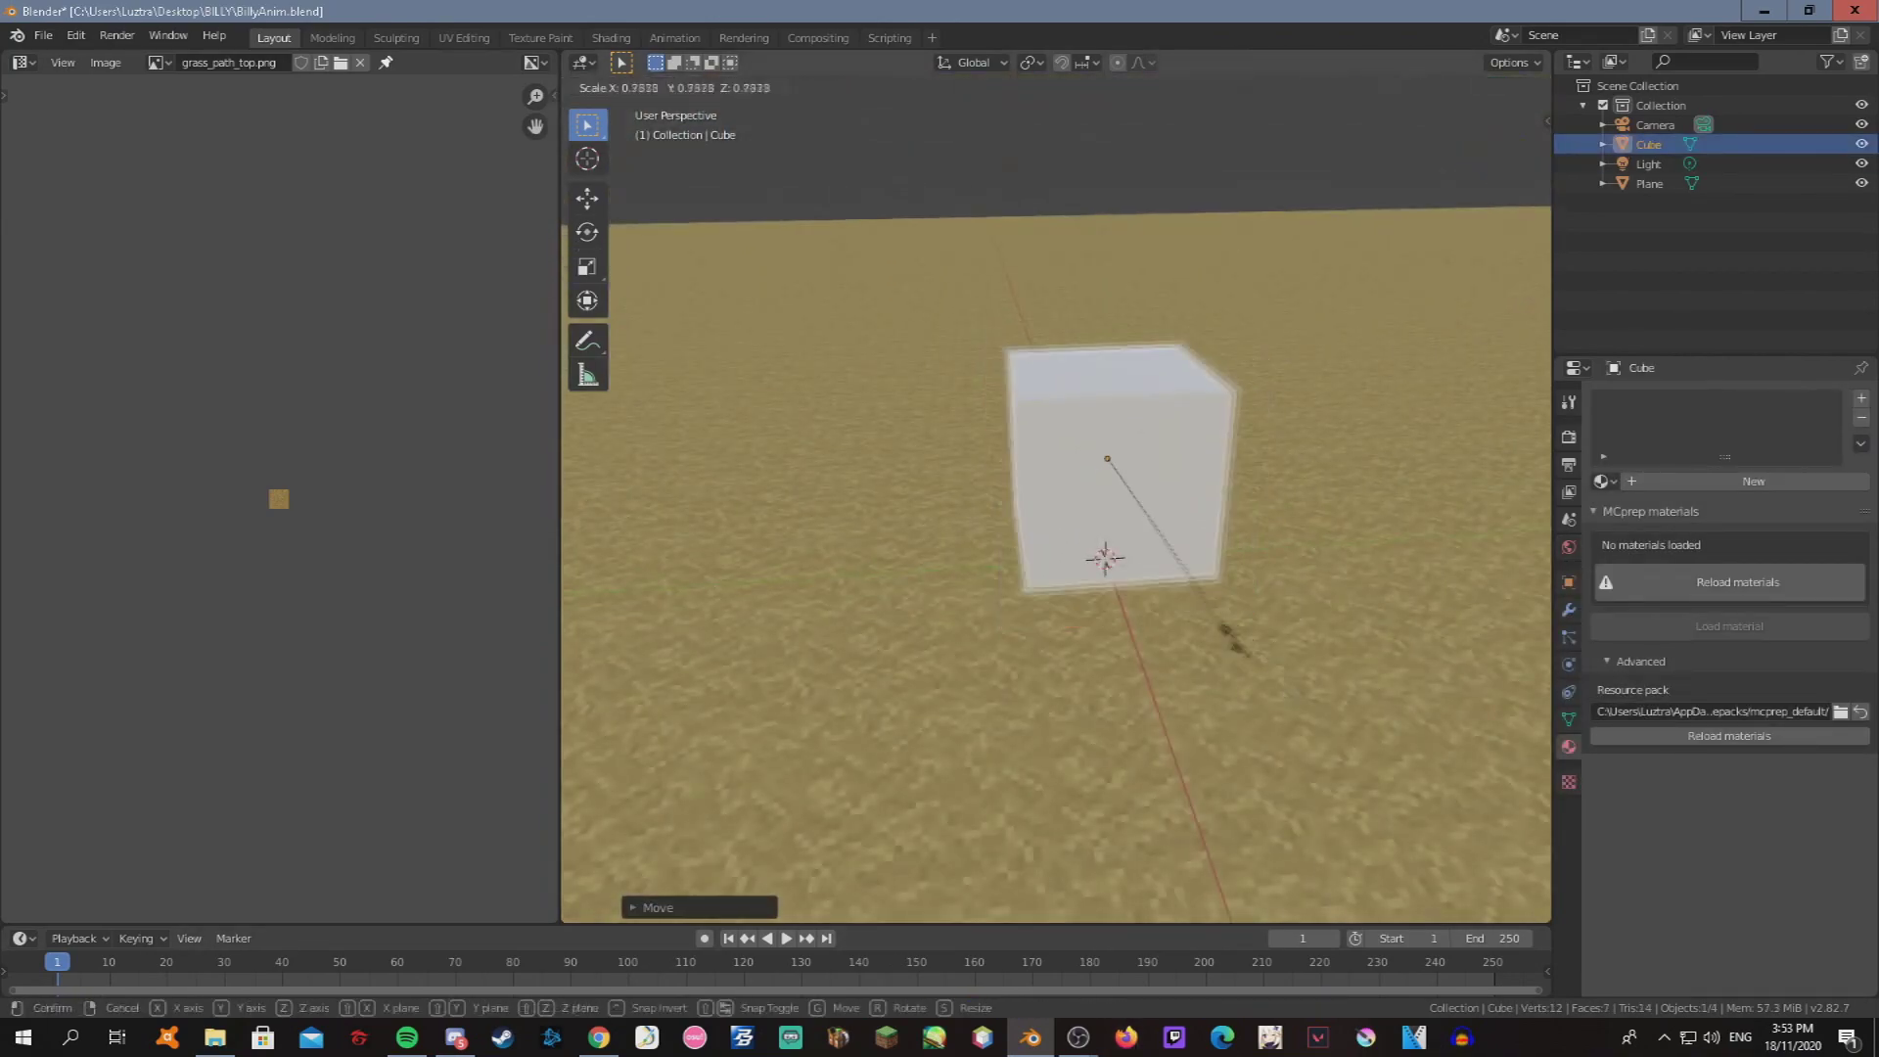
key(z)
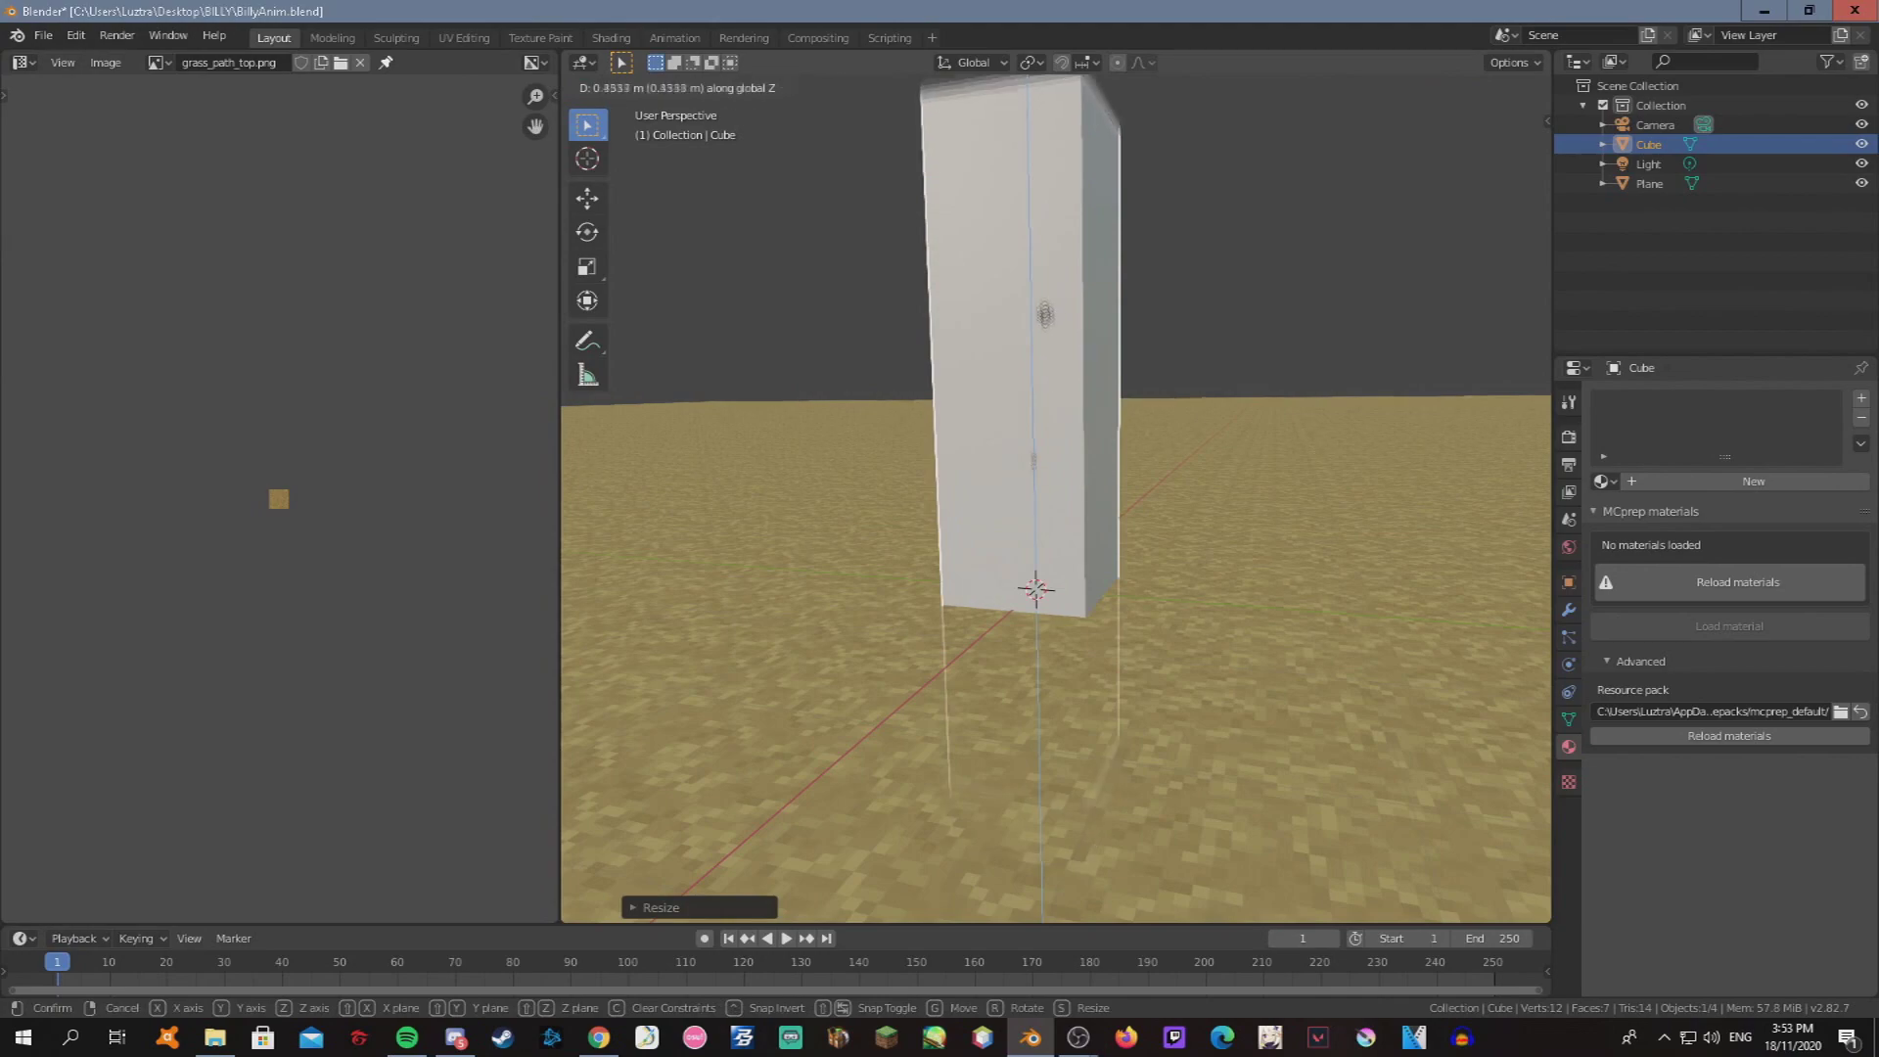
middle_drag(1049, 147, 1752, 517)
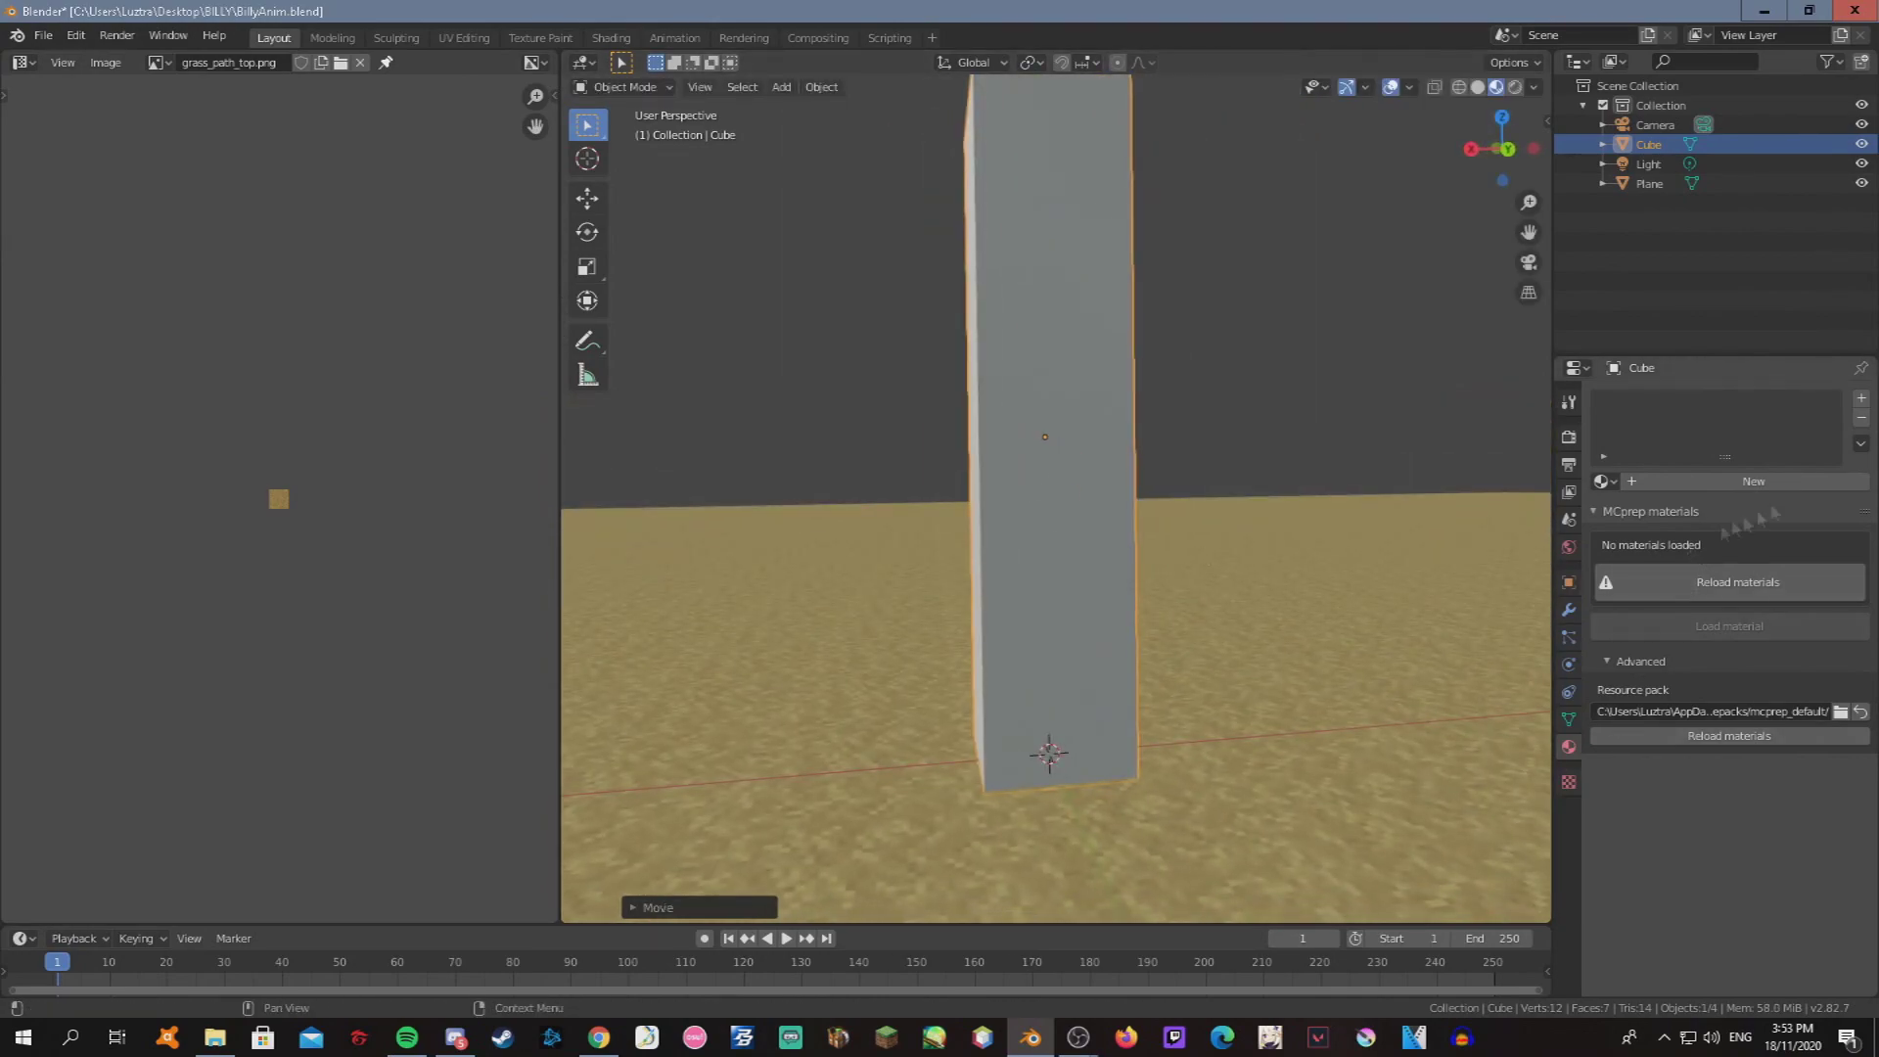
Give the pillar a new material whose colour is an acacia_log.png image texture.
click(105, 62)
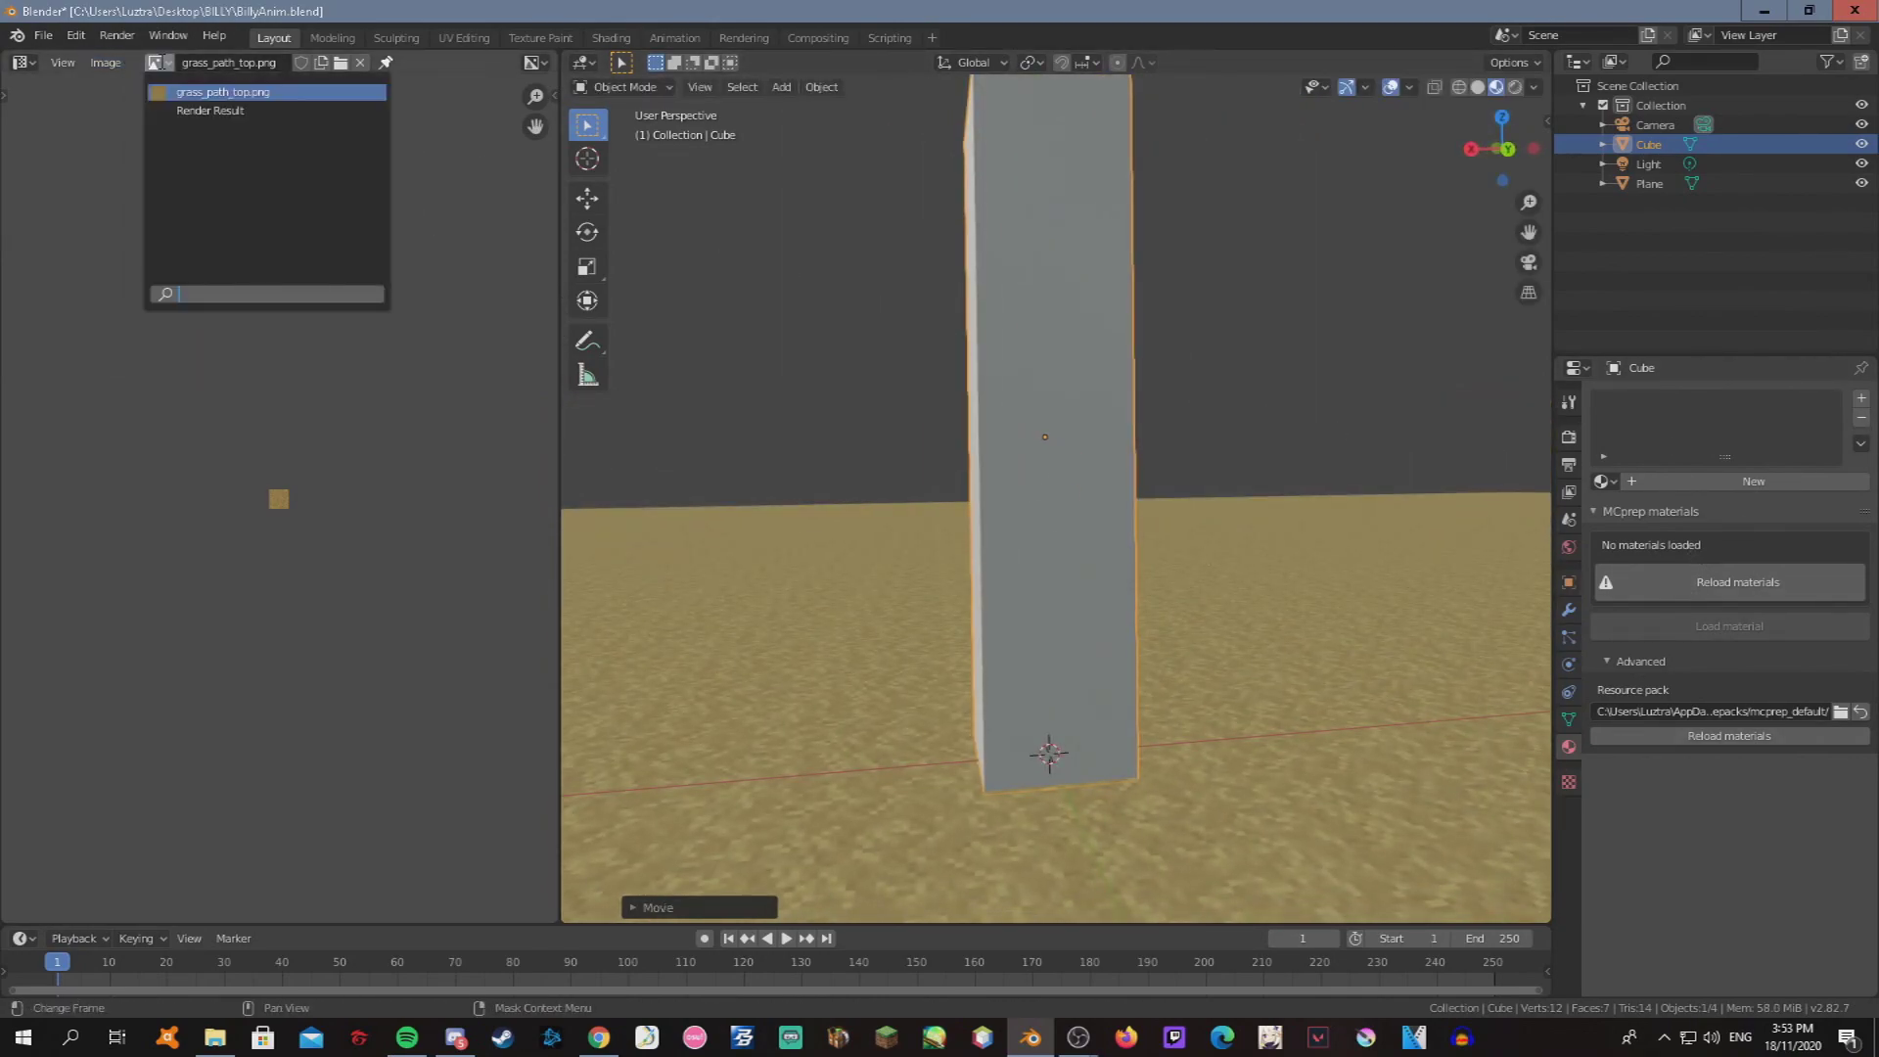
click(341, 62)
click(864, 358)
click(1229, 822)
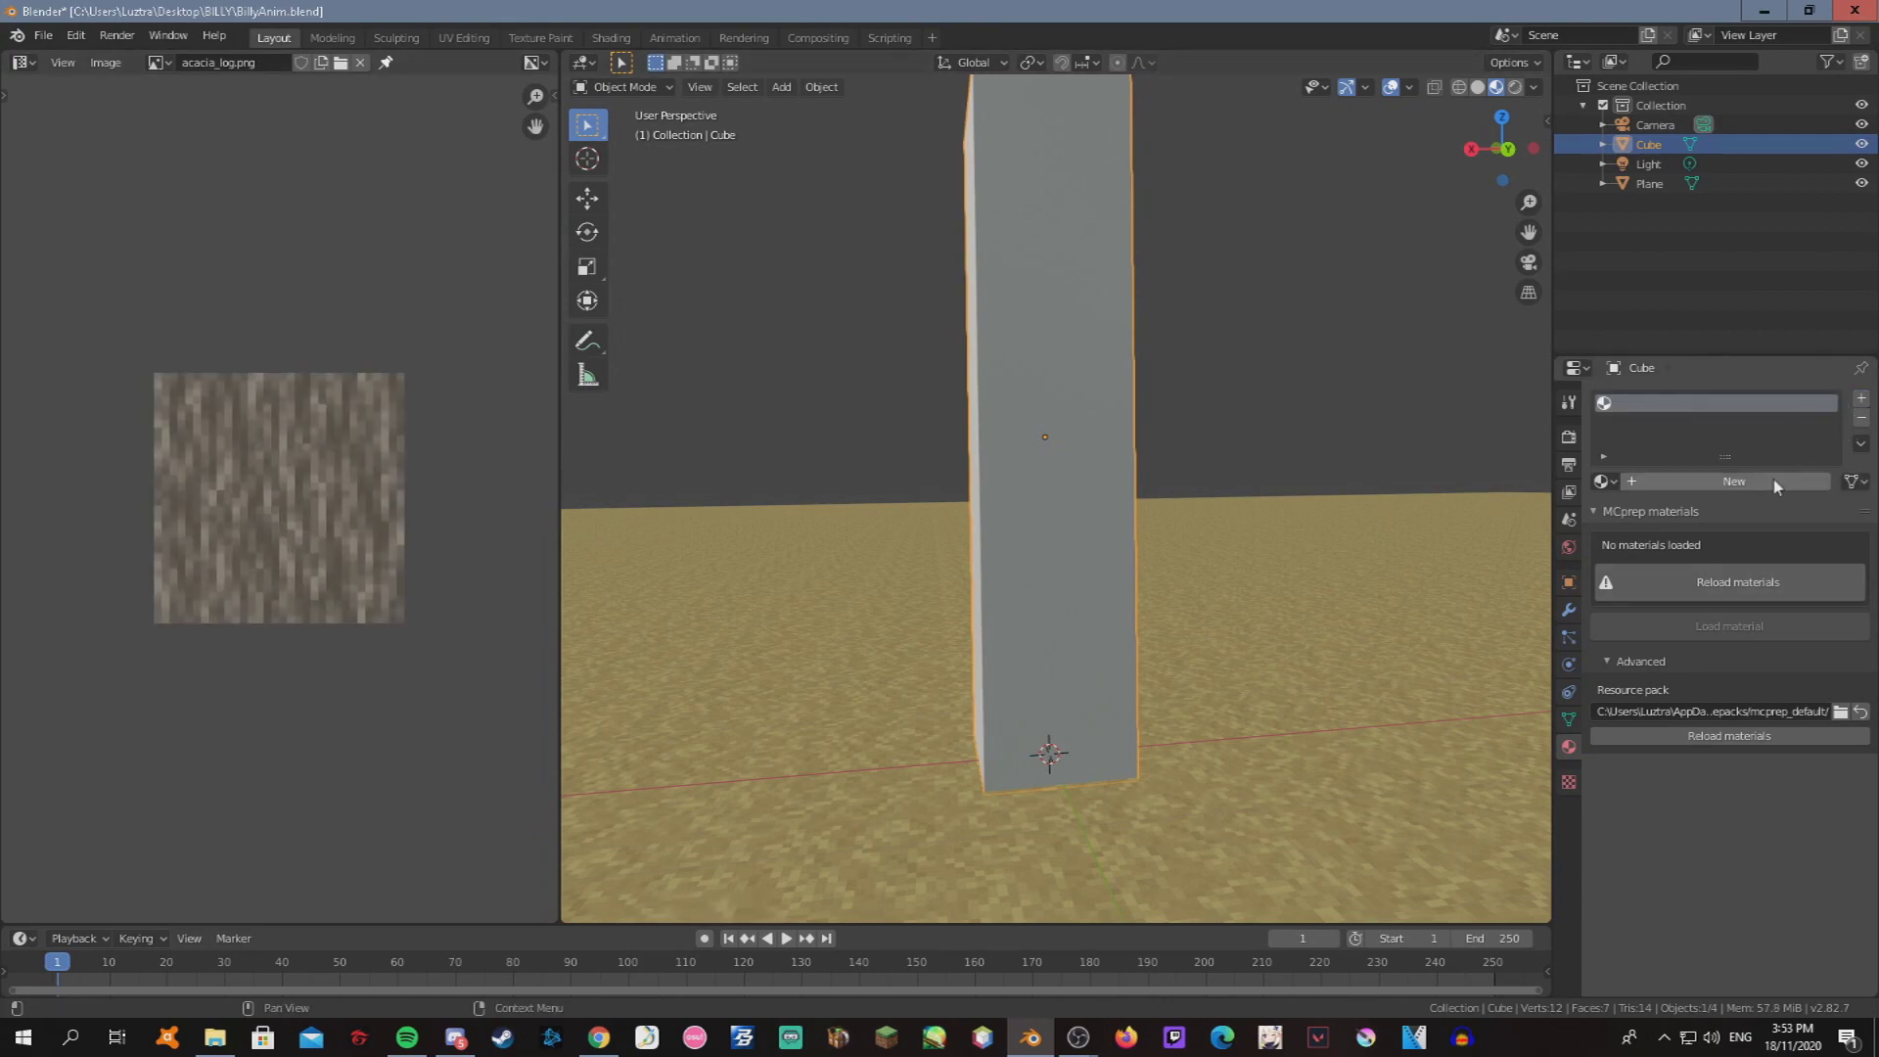
click(1779, 481)
click(1859, 634)
click(1504, 765)
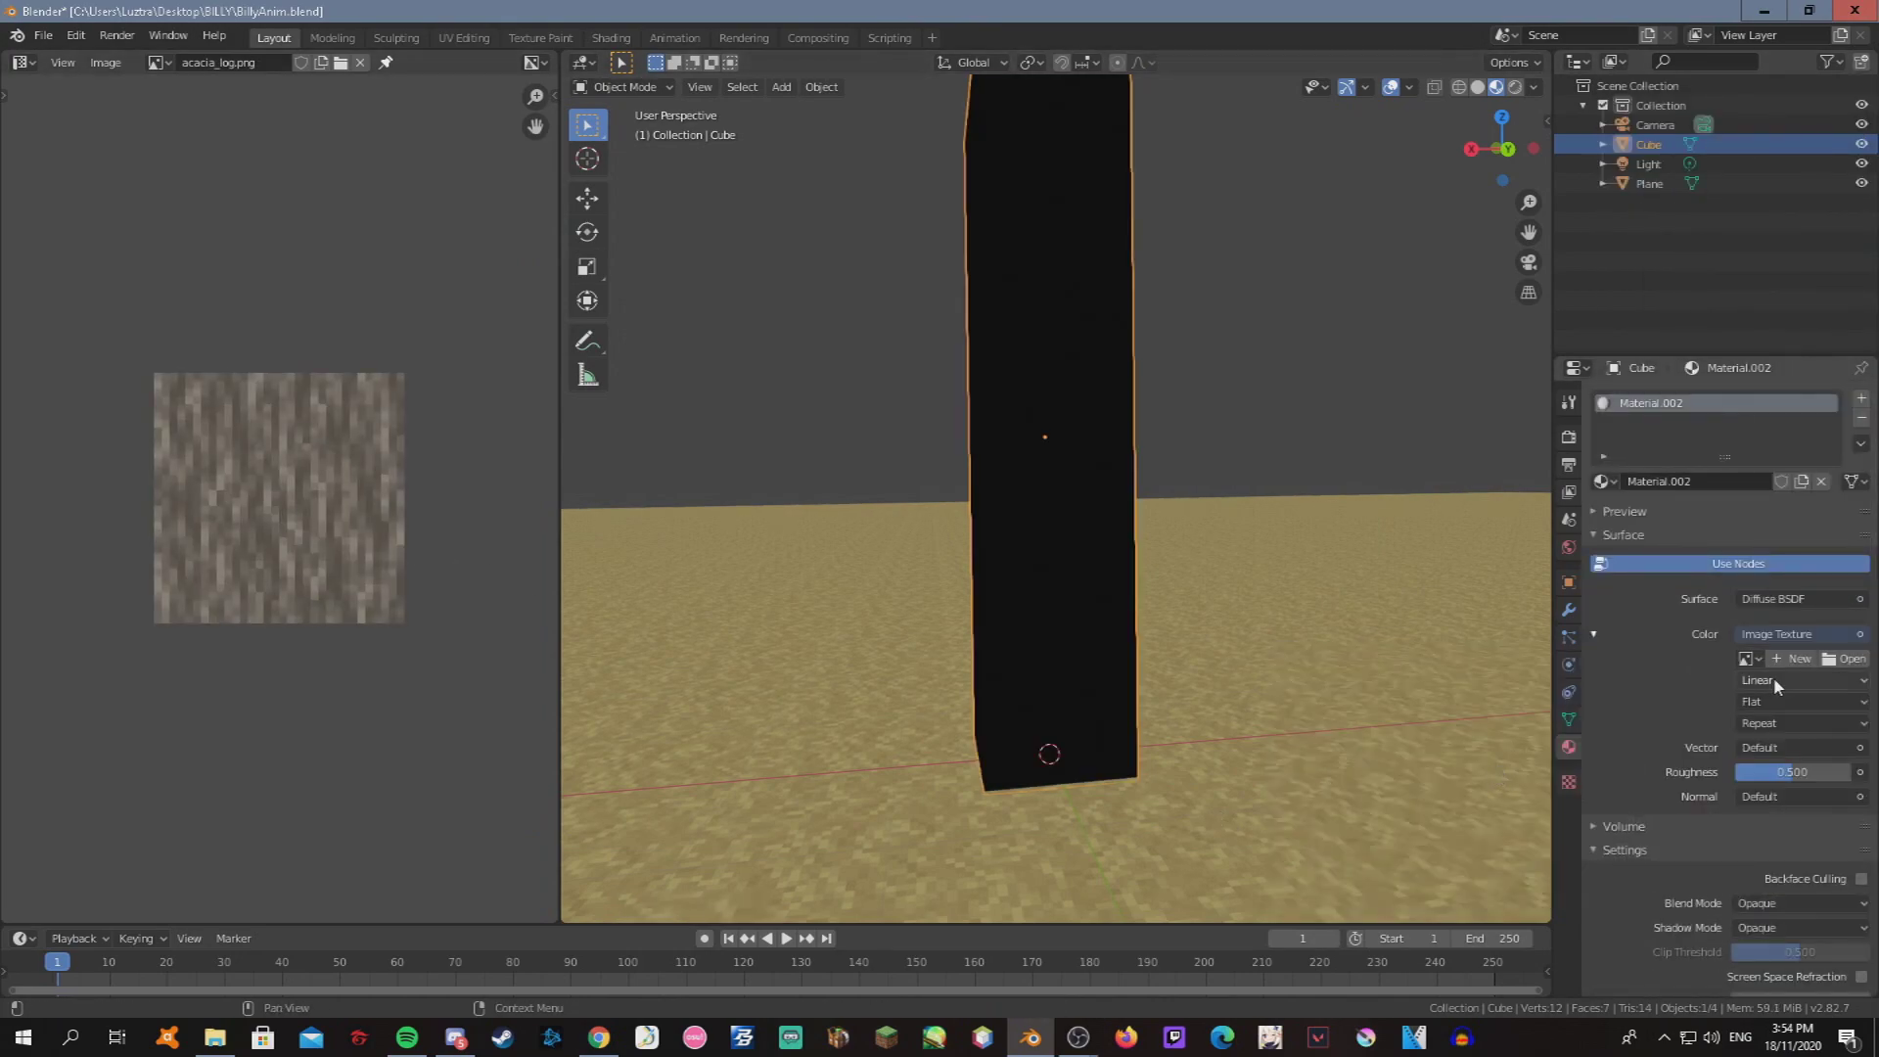
click(1758, 659)
click(1698, 740)
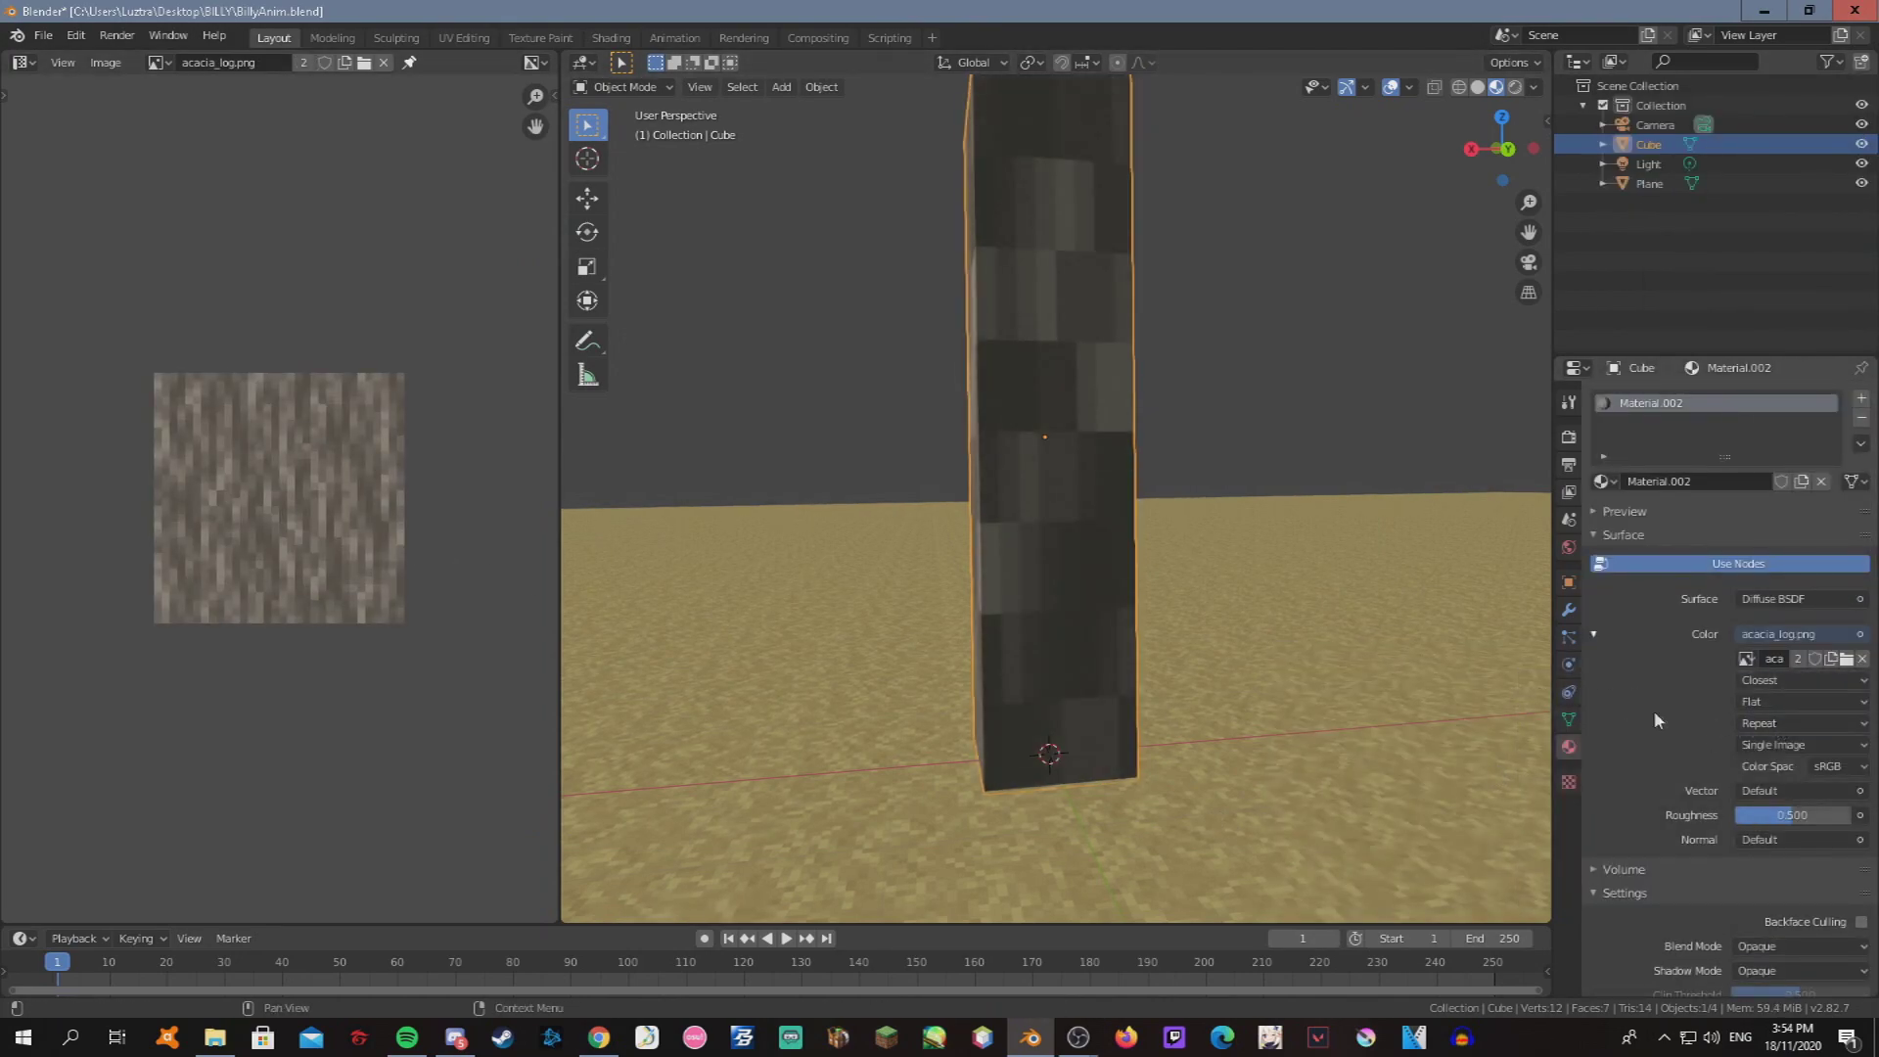
key(Tab)
Unwrap the pillar's UVs and rescale them so the bark texture fits.
key(u)
click(186, 534)
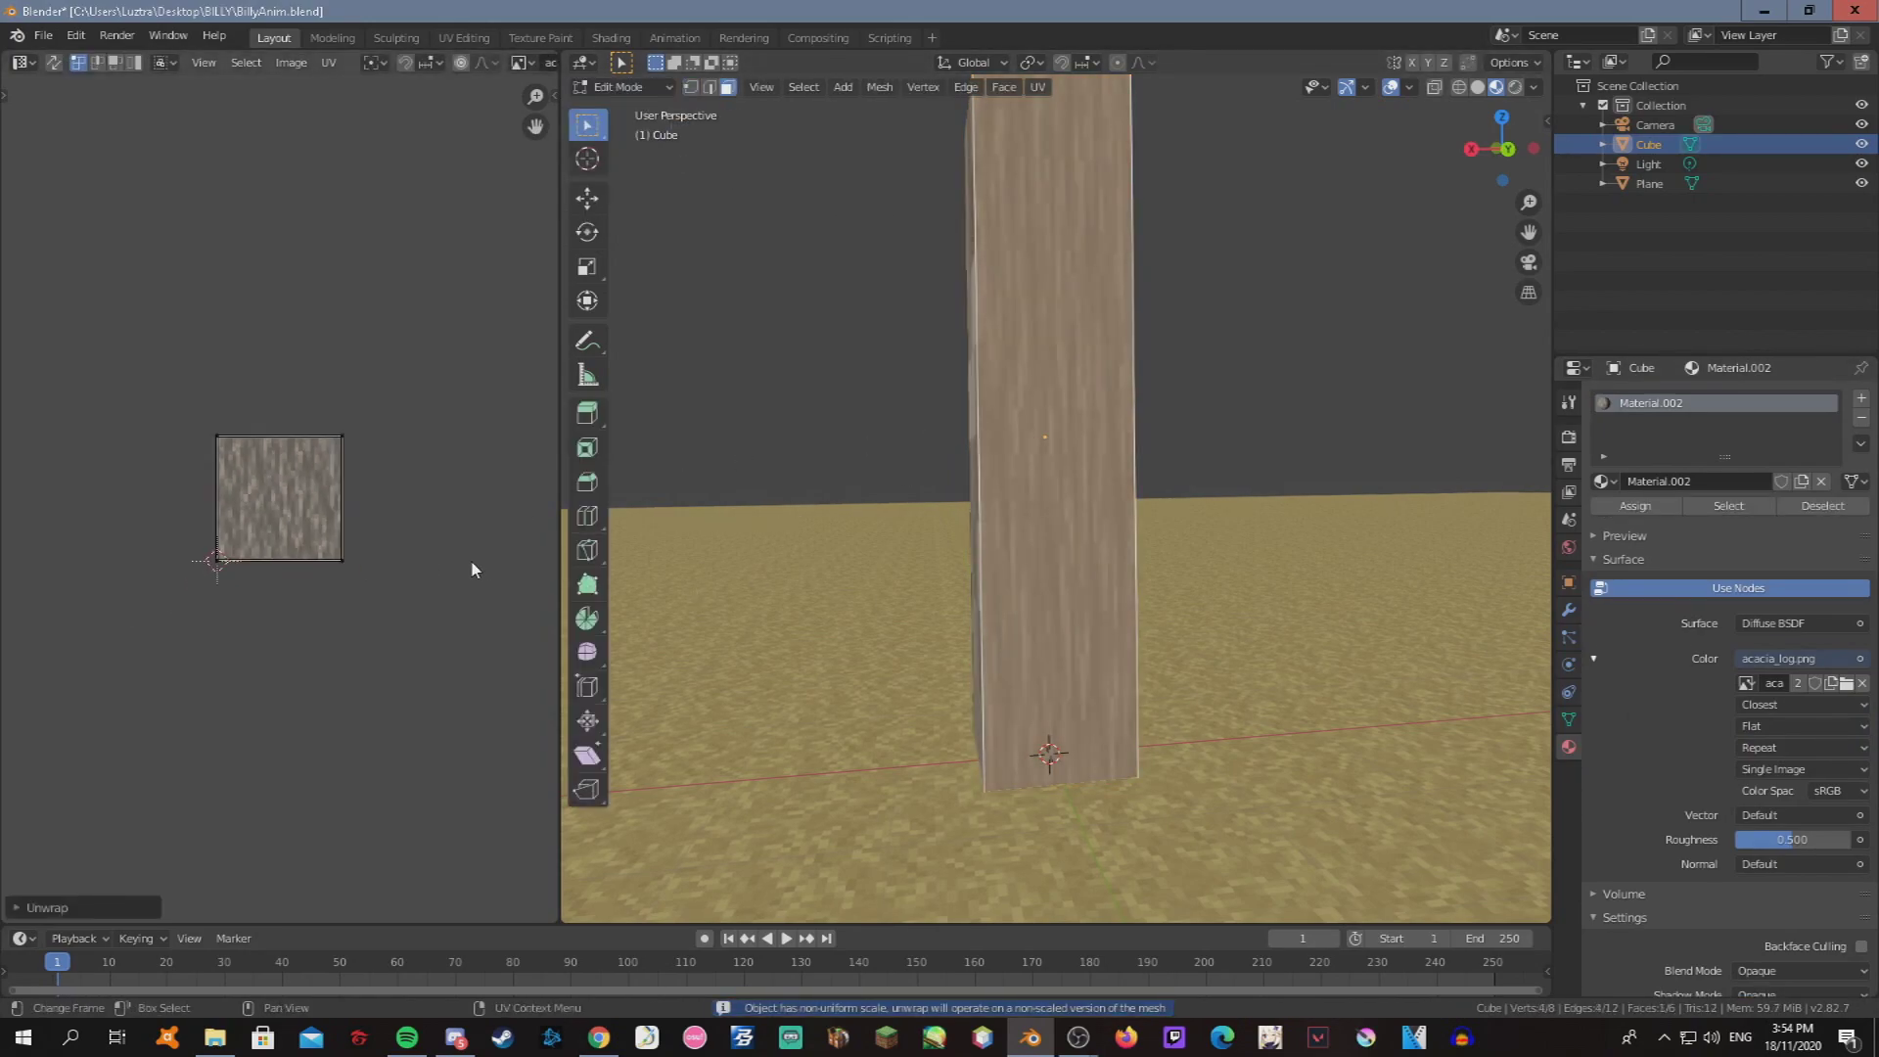
key(s)
middle_drag(976, 524, 861, 528)
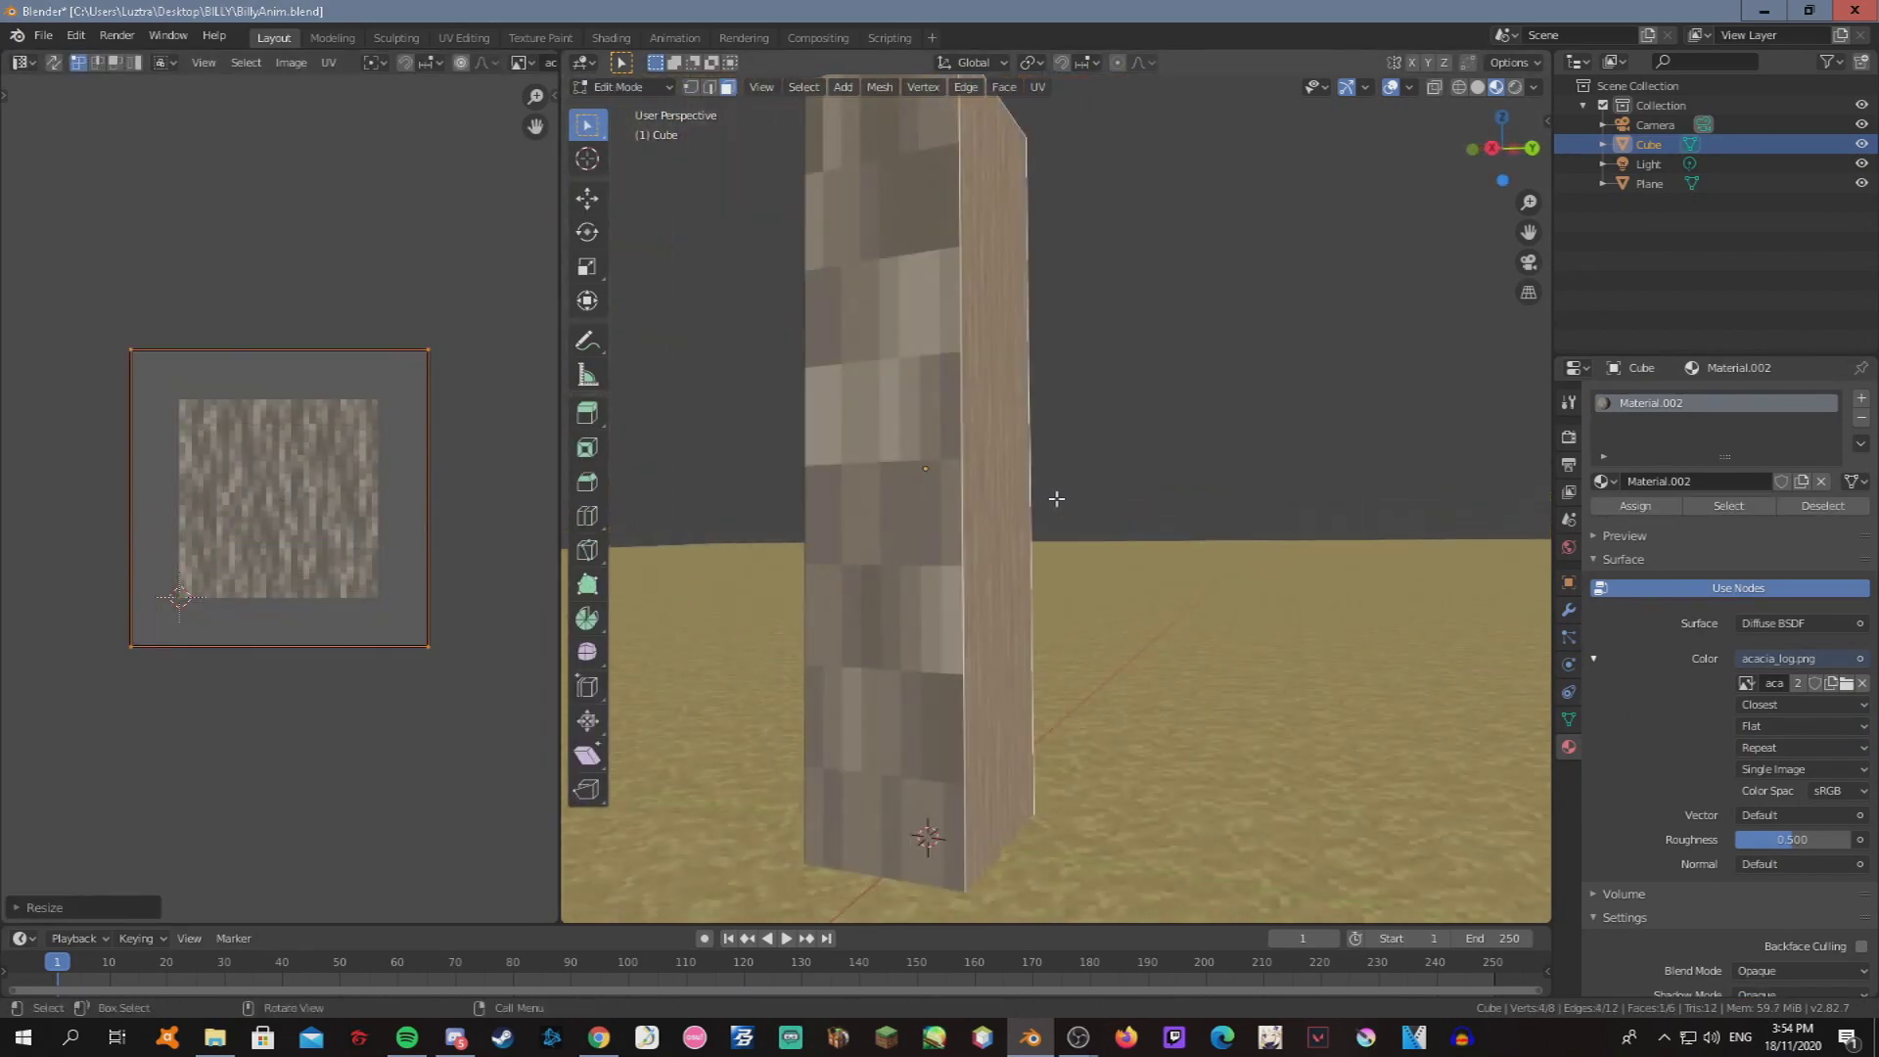
key(u)
click(281, 503)
mouse_move(979, 489)
middle_down()
mouse_move(1076, 489)
mouse_move(1302, 391)
middle_up()
key(s)
Unwrap a single pillar face, fit its UVs, then switch to the Windows desktop.
click(354, 522)
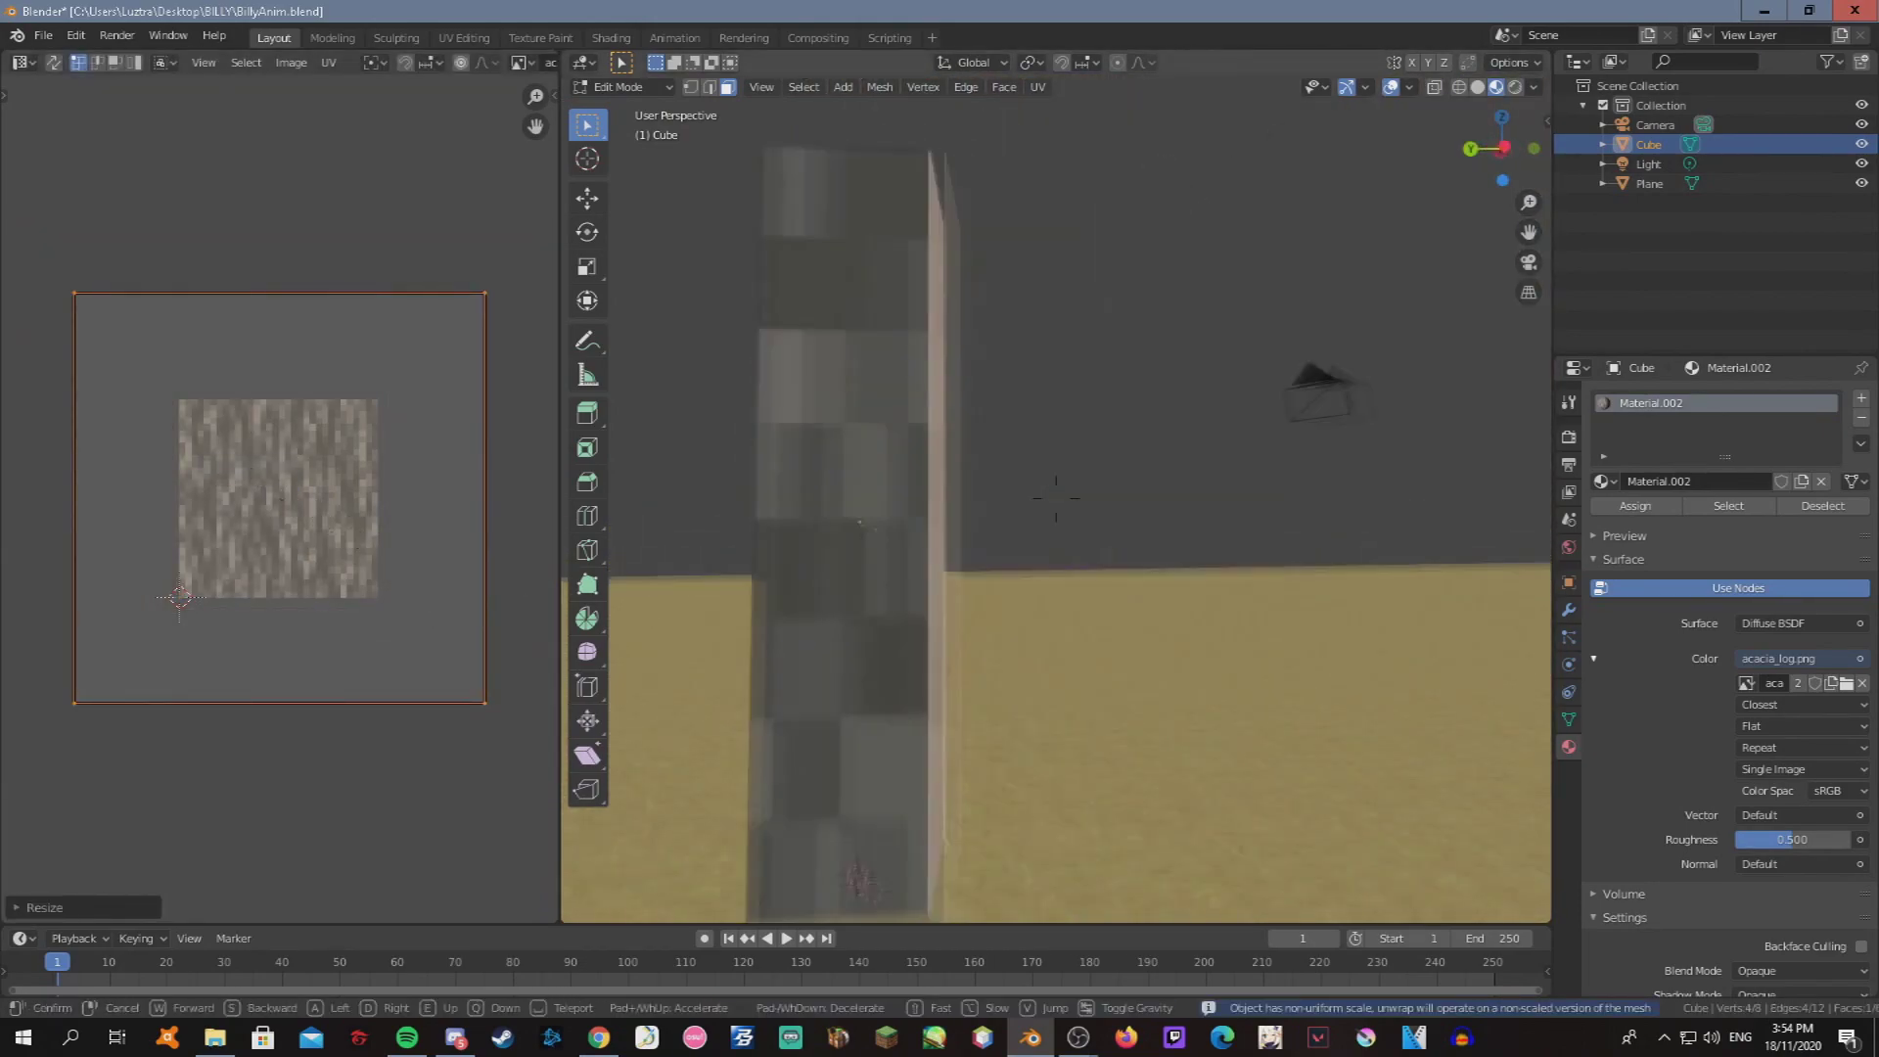
key(u)
click(254, 533)
key(s)
click(337, 534)
middle_drag(881, 489, 979, 391)
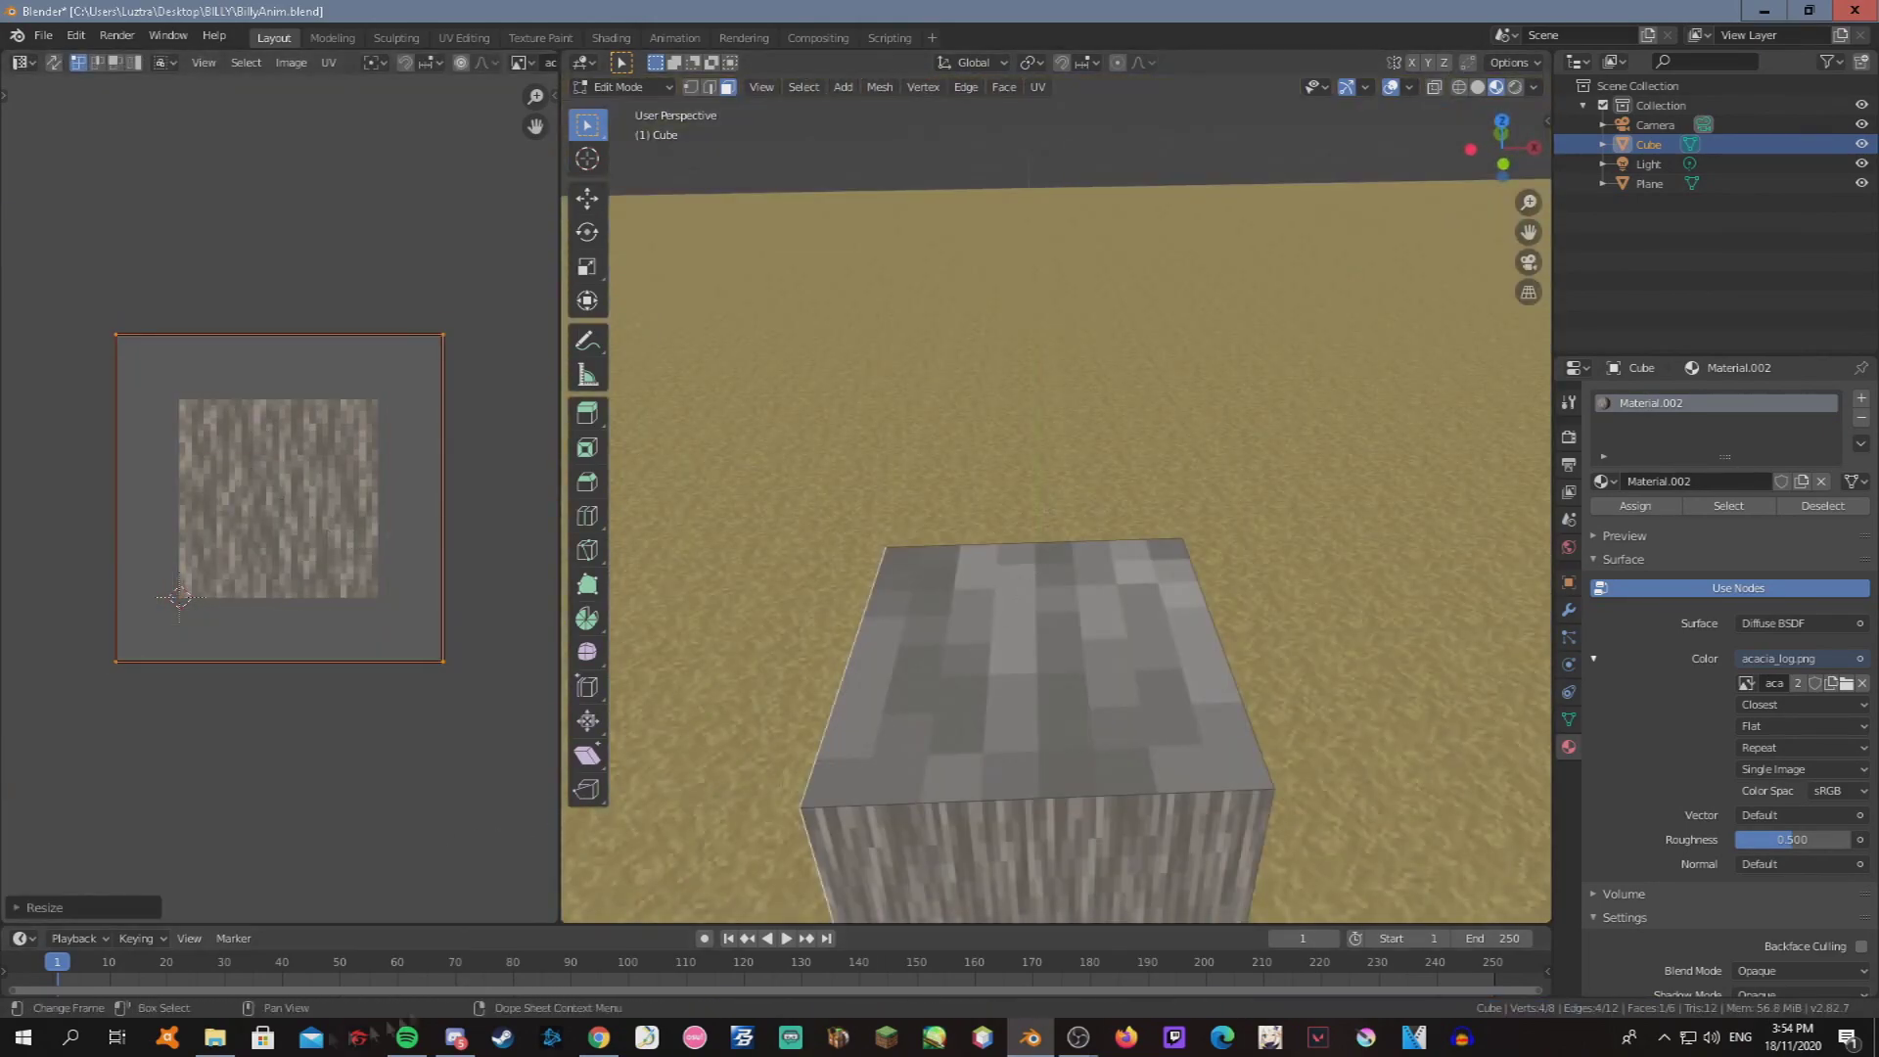
key(alt+Tab)
mouse_move(870, 362)
mouse_down()
mouse_move(624, 959)
mouse_move(1028, 640)
mouse_up()
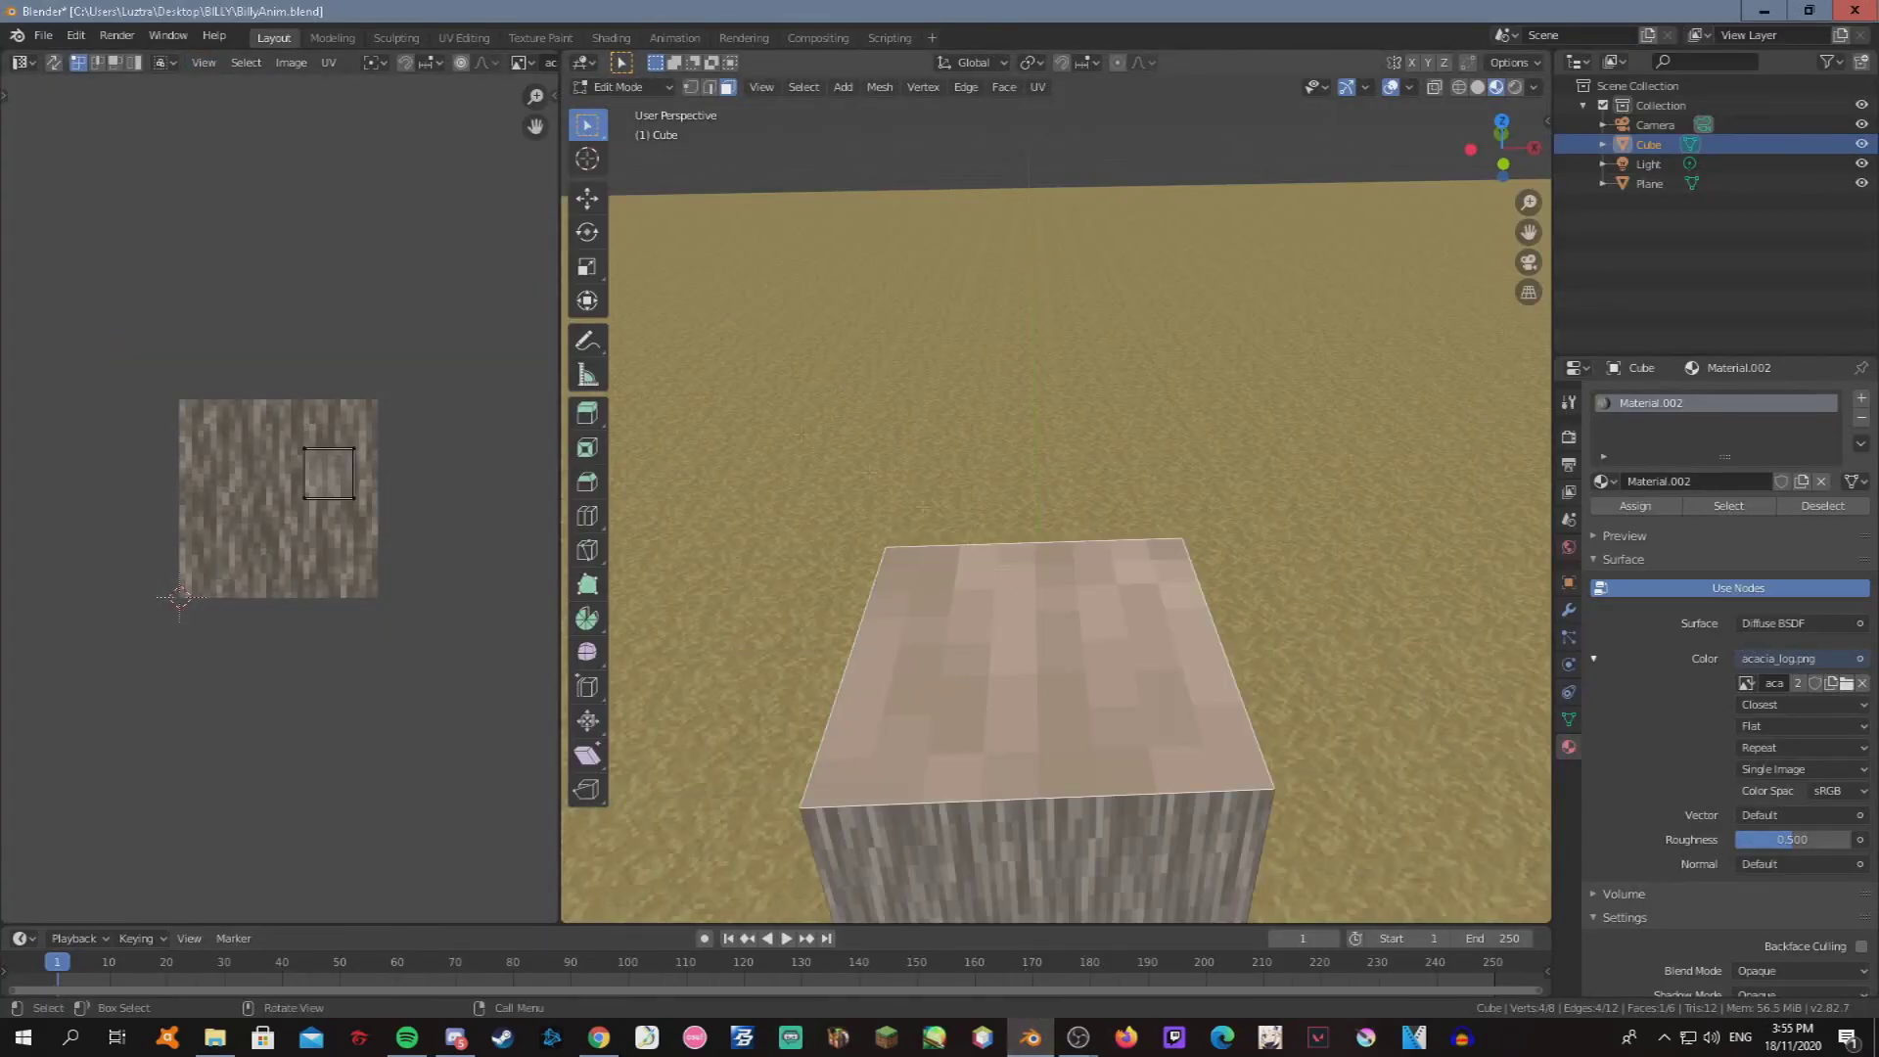
Load acacia_log_top.png and create a new material in an added slot.
click(291, 62)
click(323, 102)
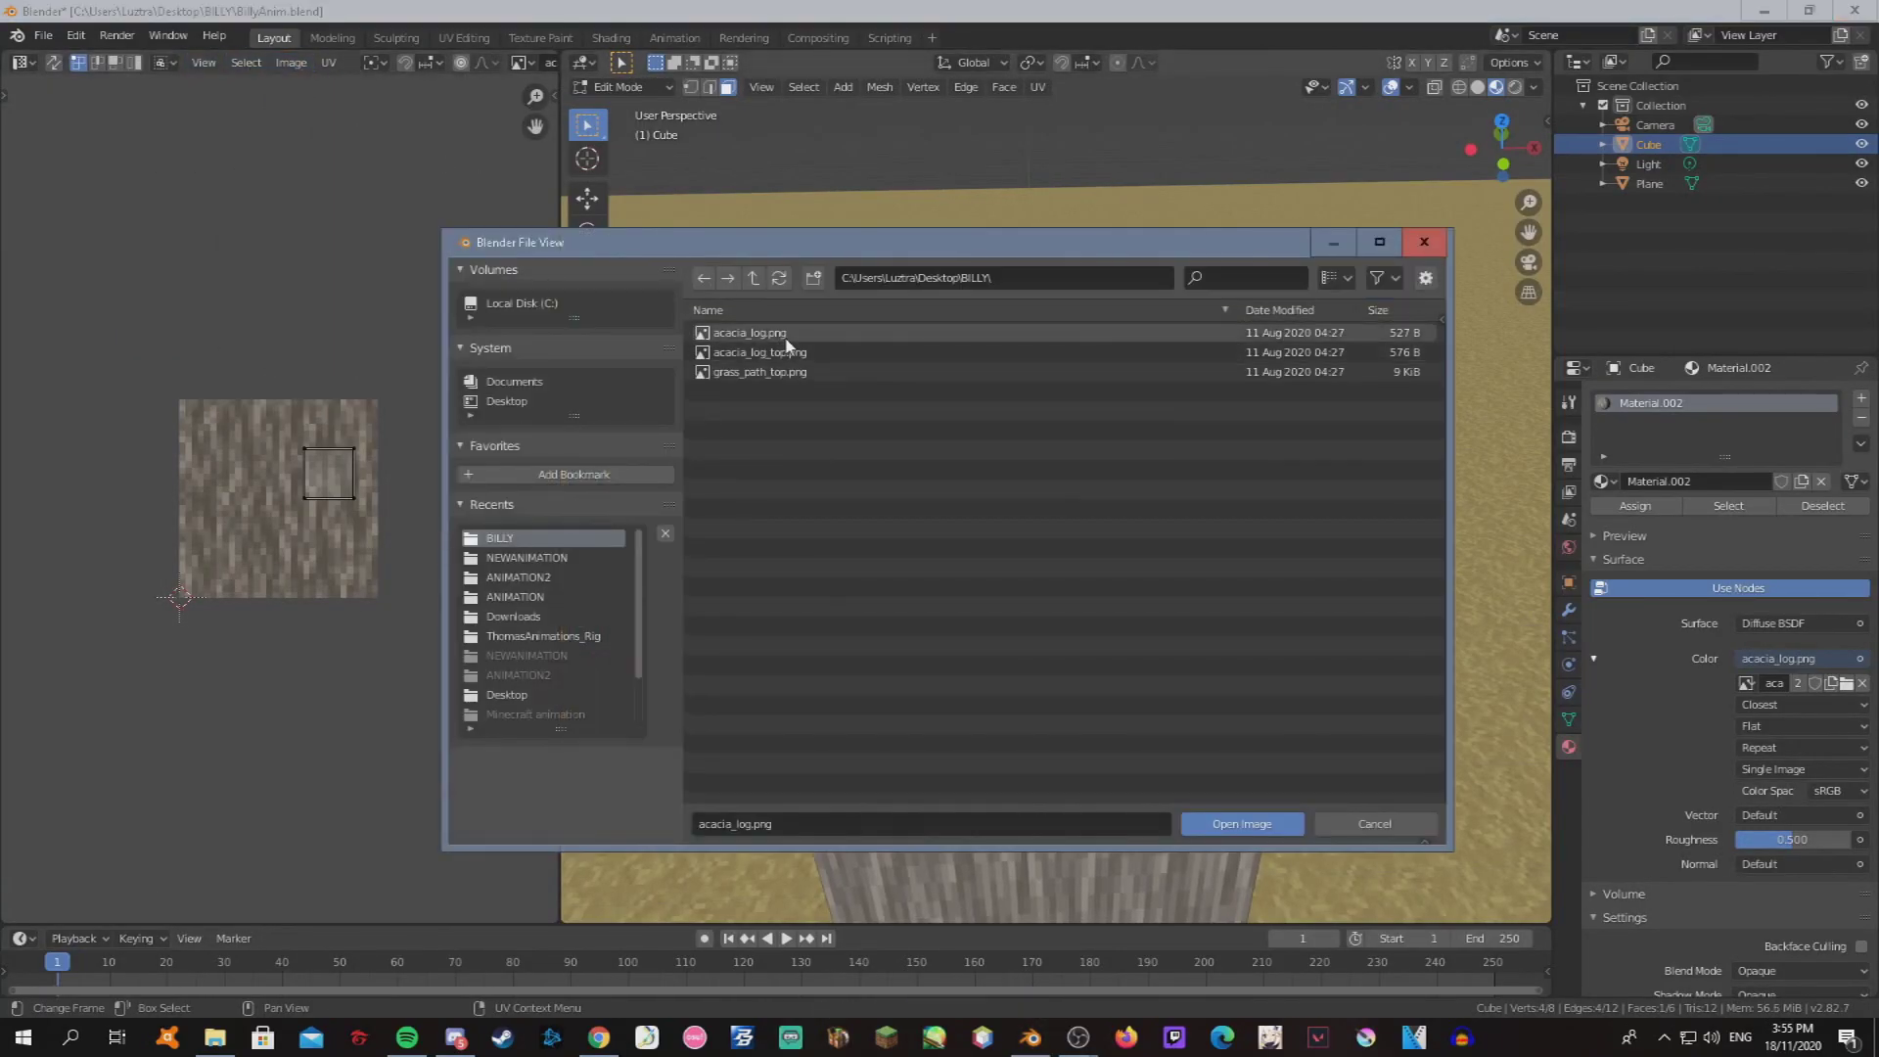
double_click(773, 351)
click(1862, 399)
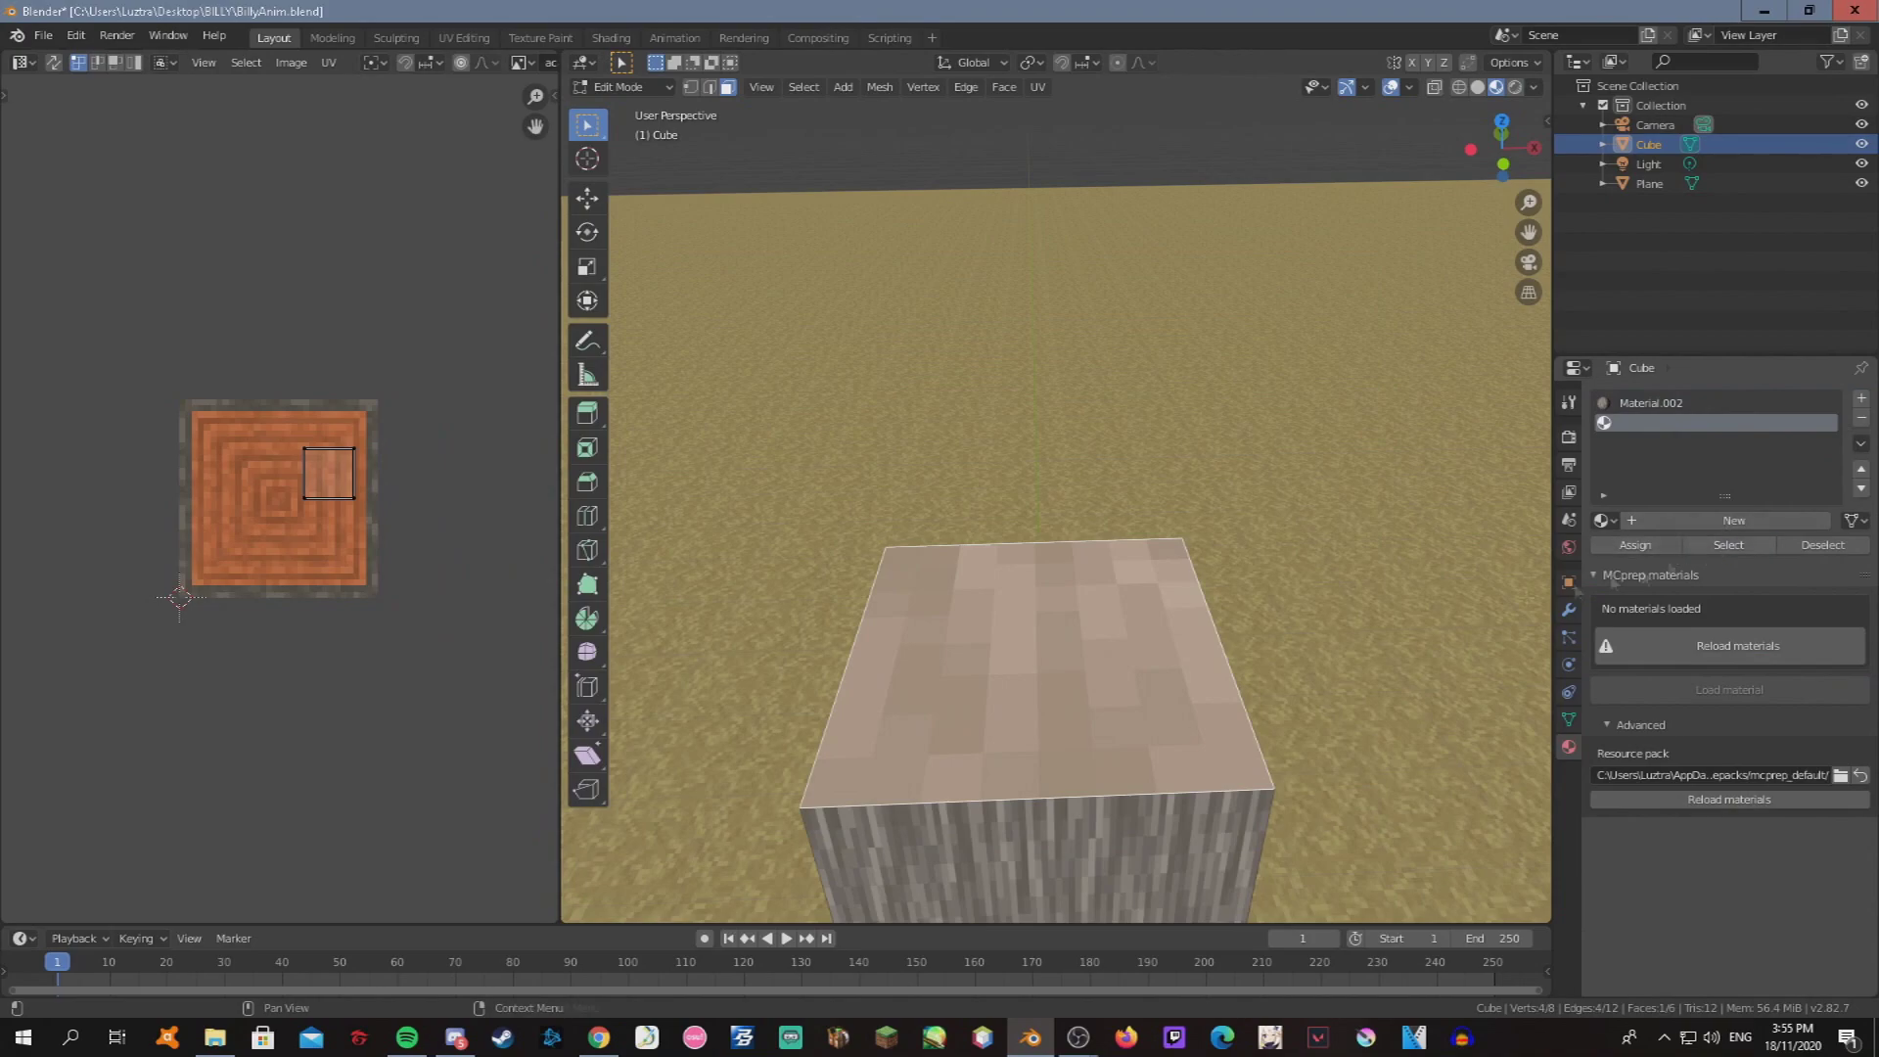
click(1635, 545)
click(1733, 520)
Set the top-face material to Diffuse BSDF with an acacia_log_top.png image texture.
click(1800, 663)
click(1664, 407)
click(1801, 697)
click(1745, 729)
click(1663, 783)
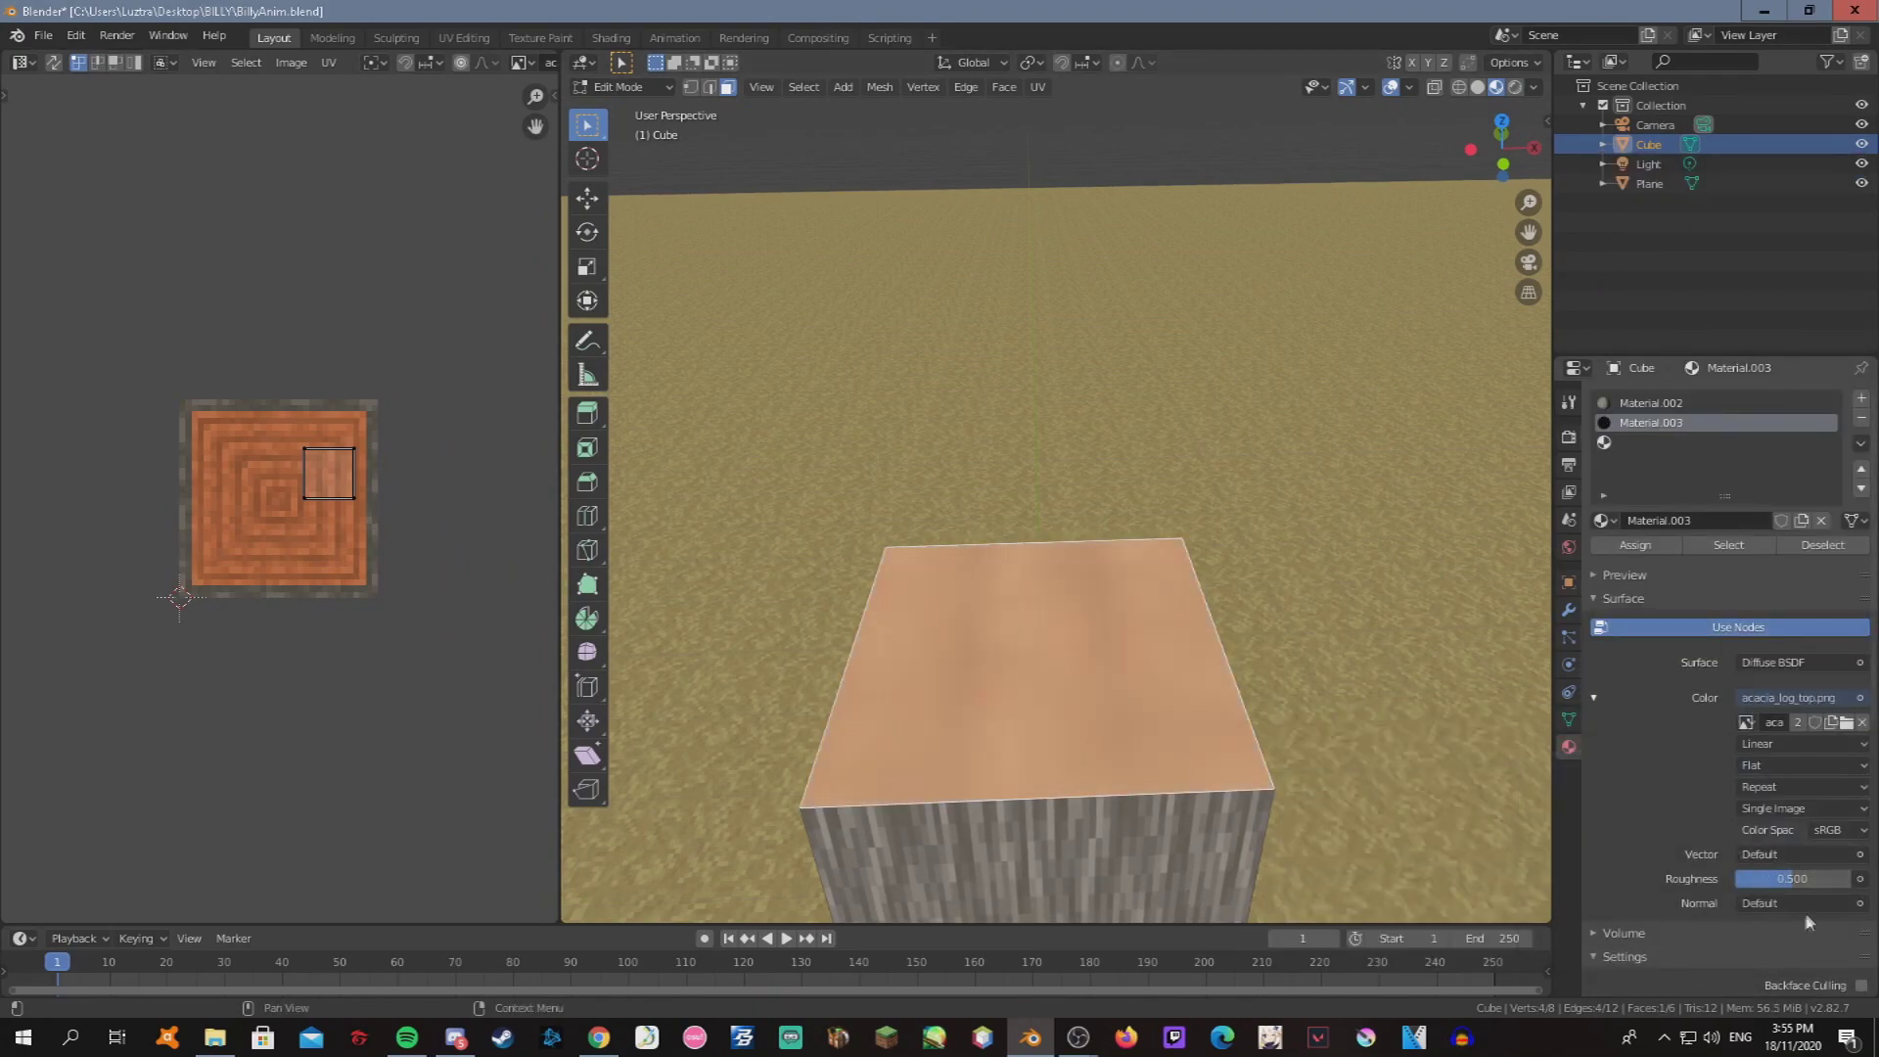
scroll(1800, 685, down, 3)
click(1801, 626)
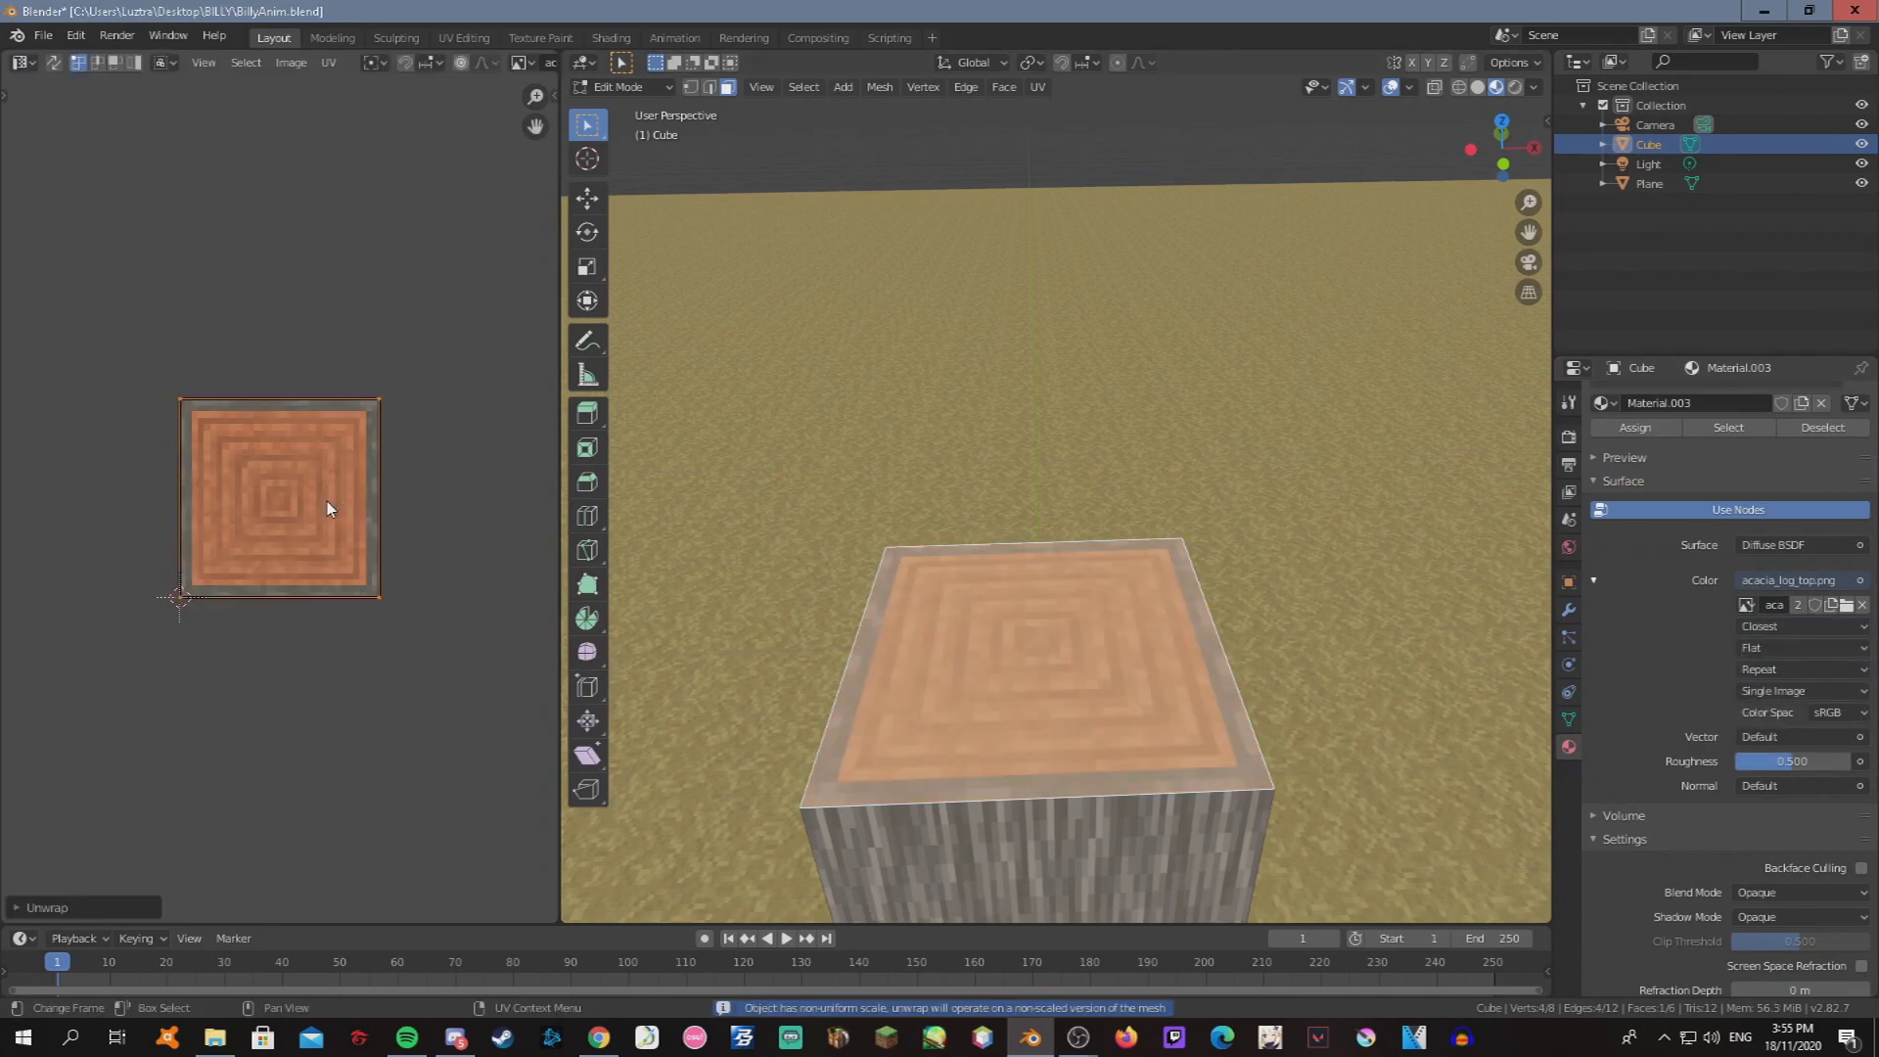
Return to object mode and duplicate the log.
key(Tab)
key(shift+grave)
key(Escape)
key(shift+d)
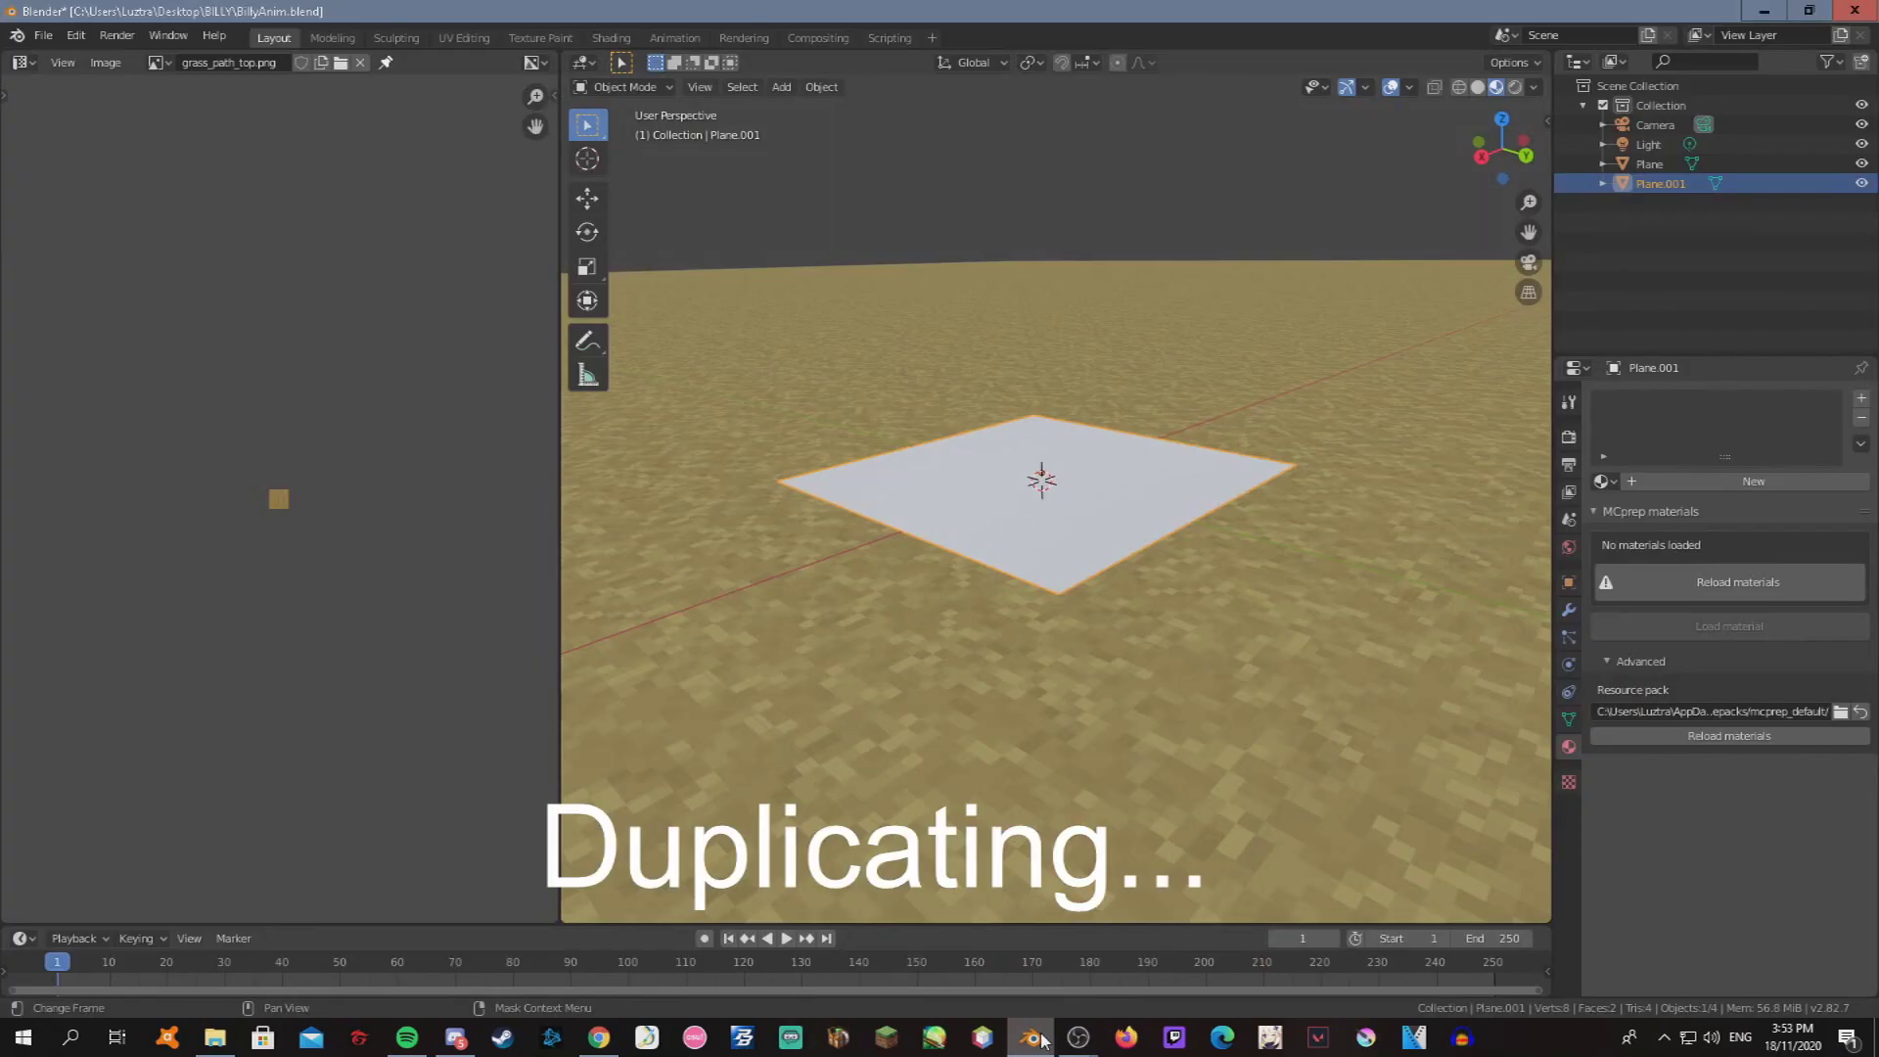
Delete the extra plane and add a cube scaled tall along Z as a post.
click(656, 88)
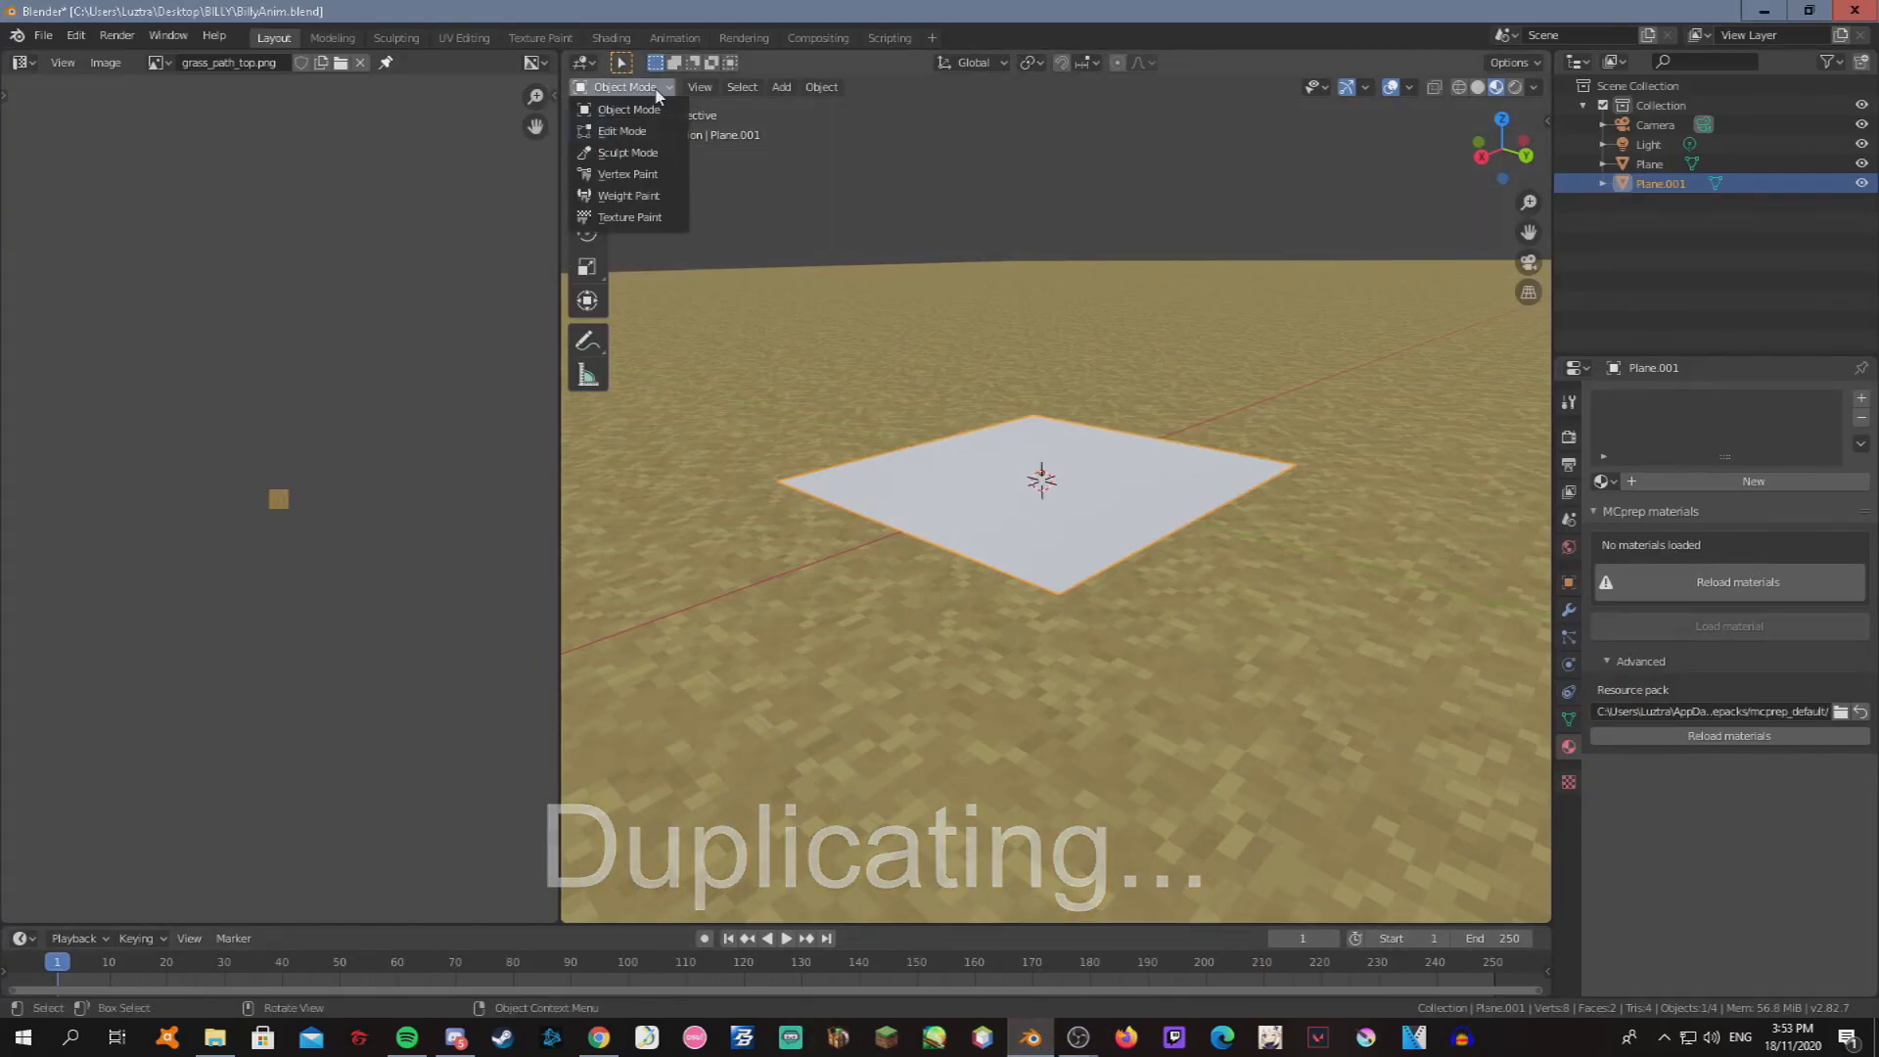
key(Delete)
click(781, 86)
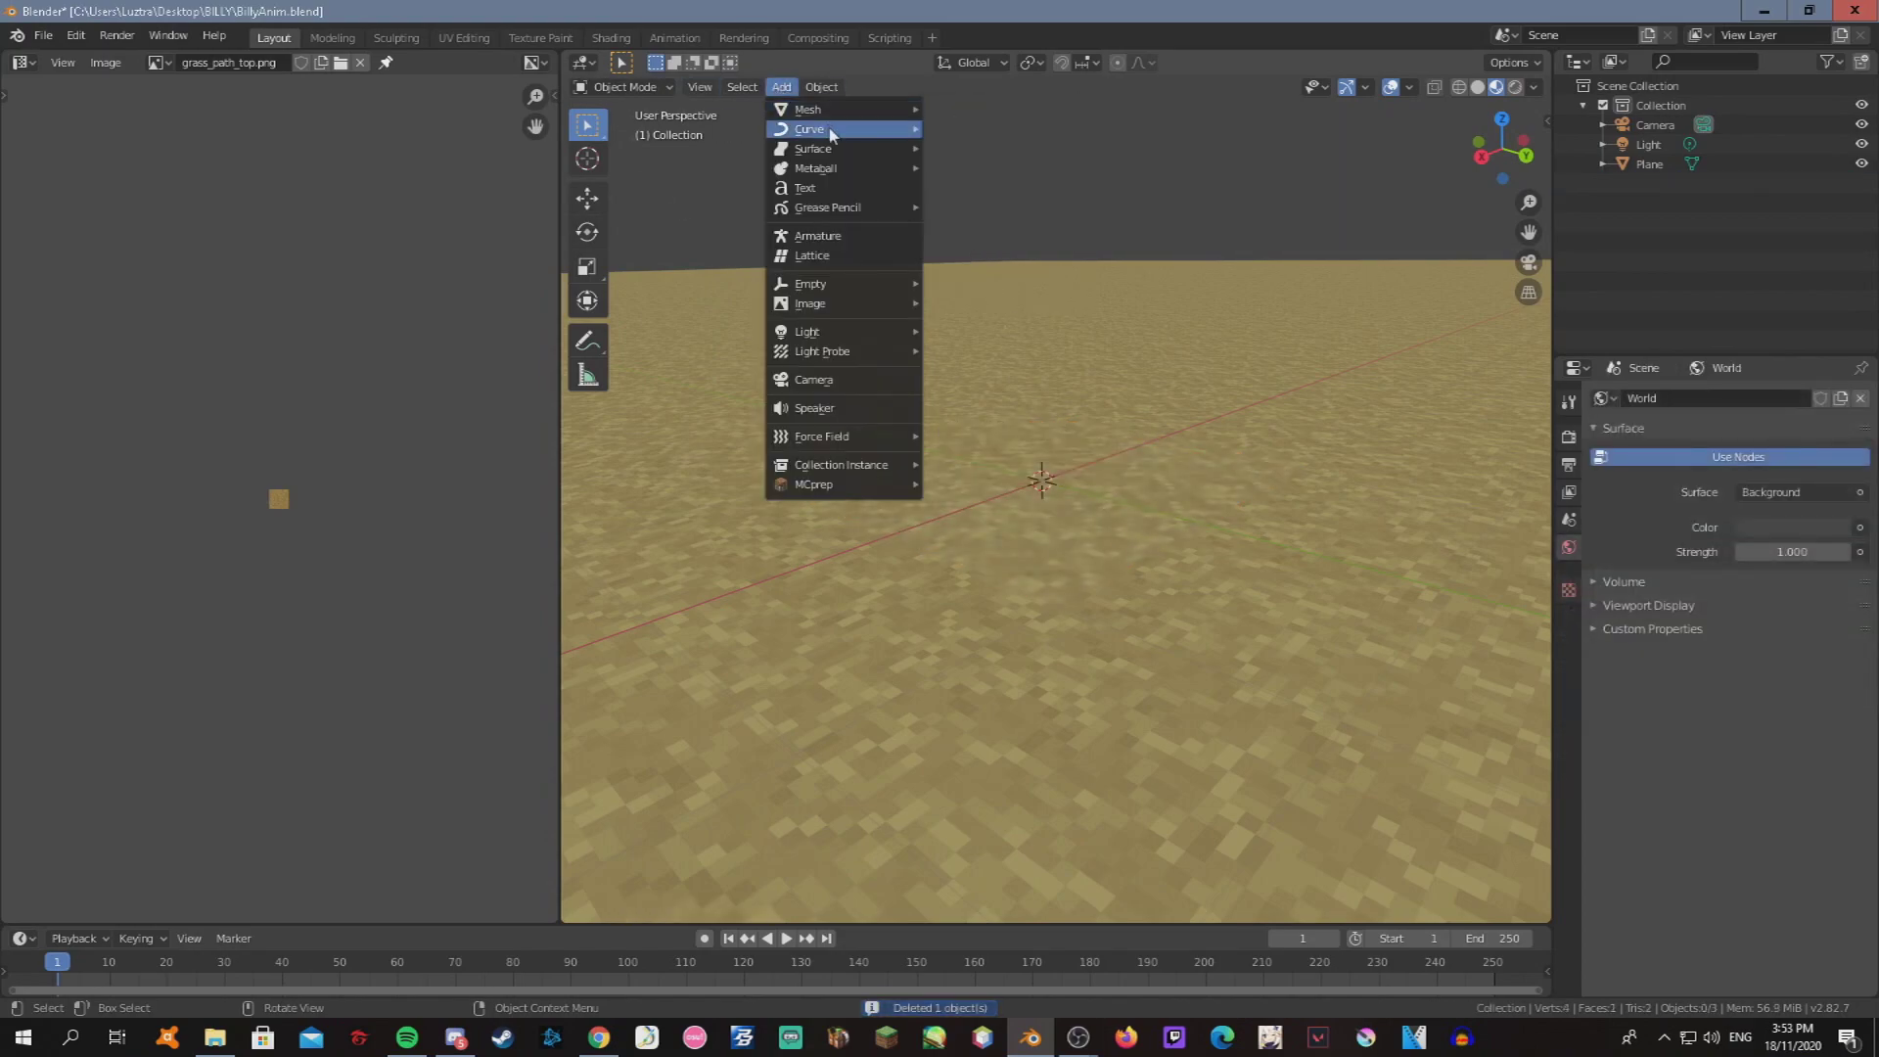
click(836, 125)
key(s)
key(z)
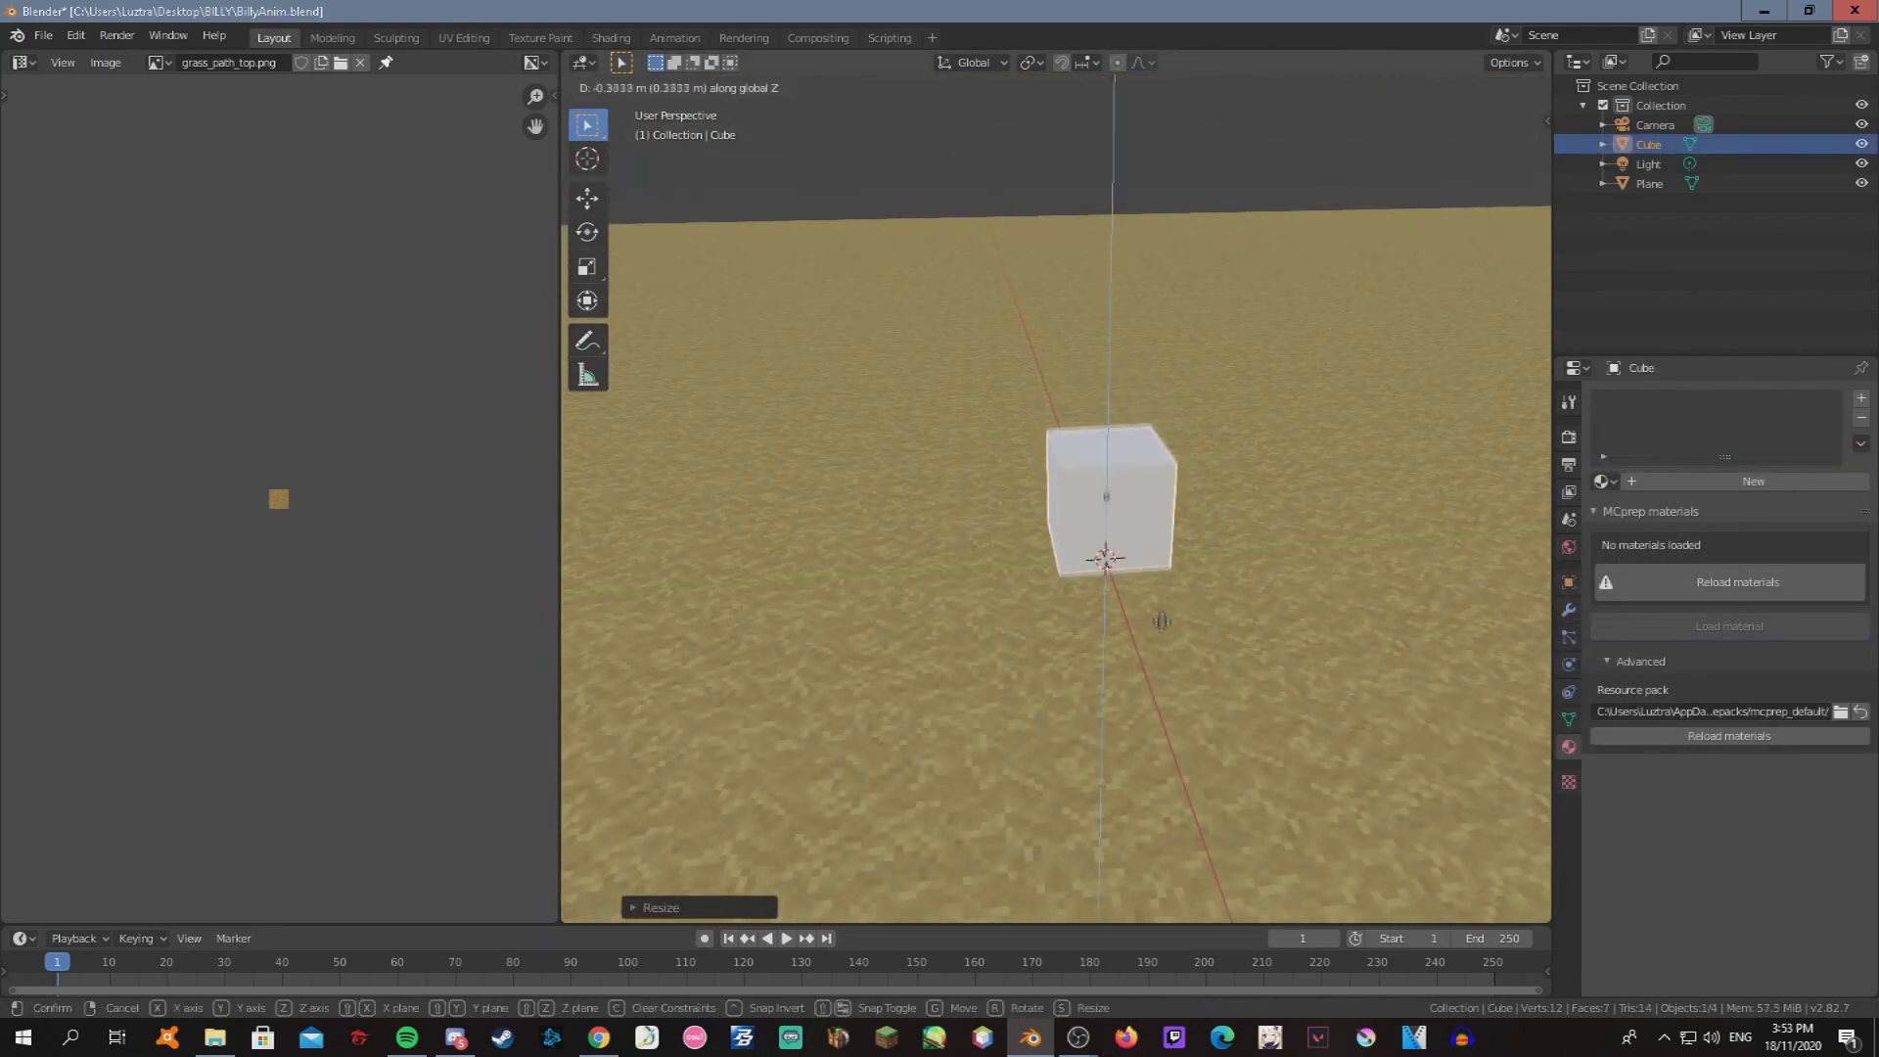
click(1053, 380)
key(g)
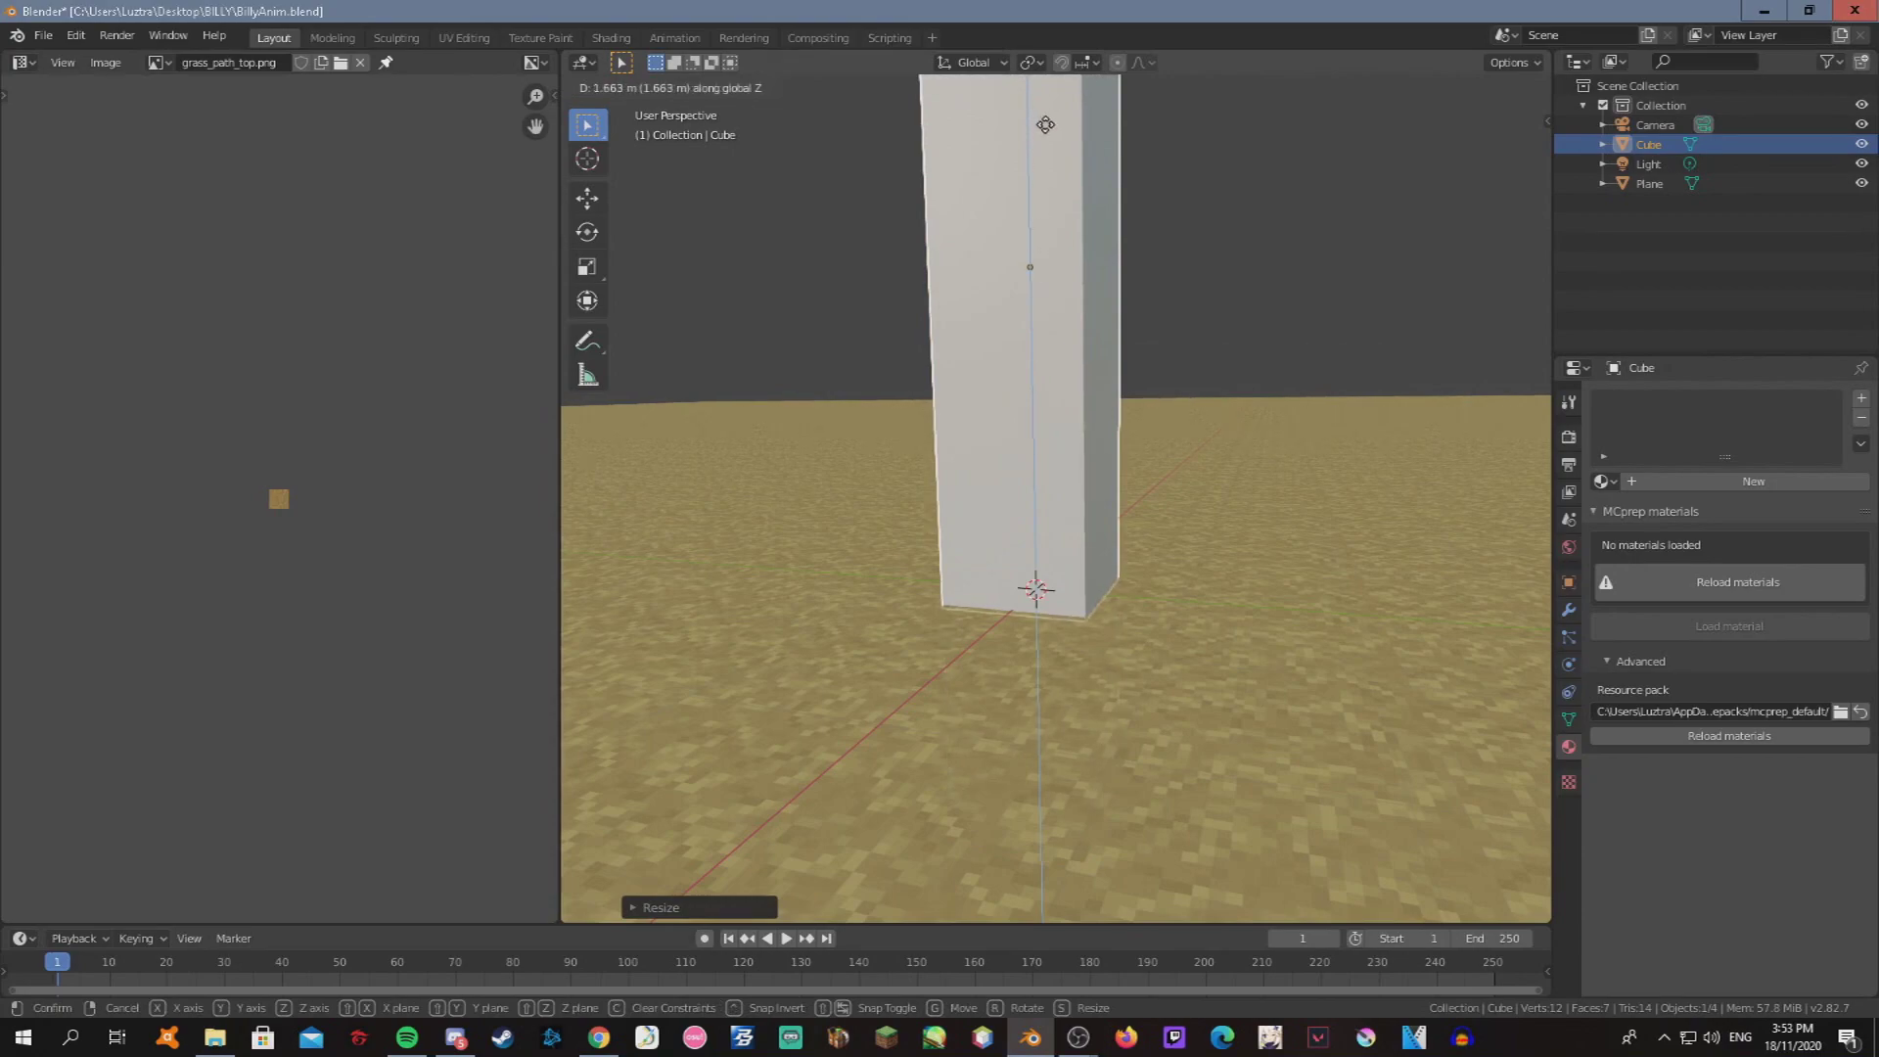
click(1045, 125)
middle_drag(1045, 124, 1698, 555)
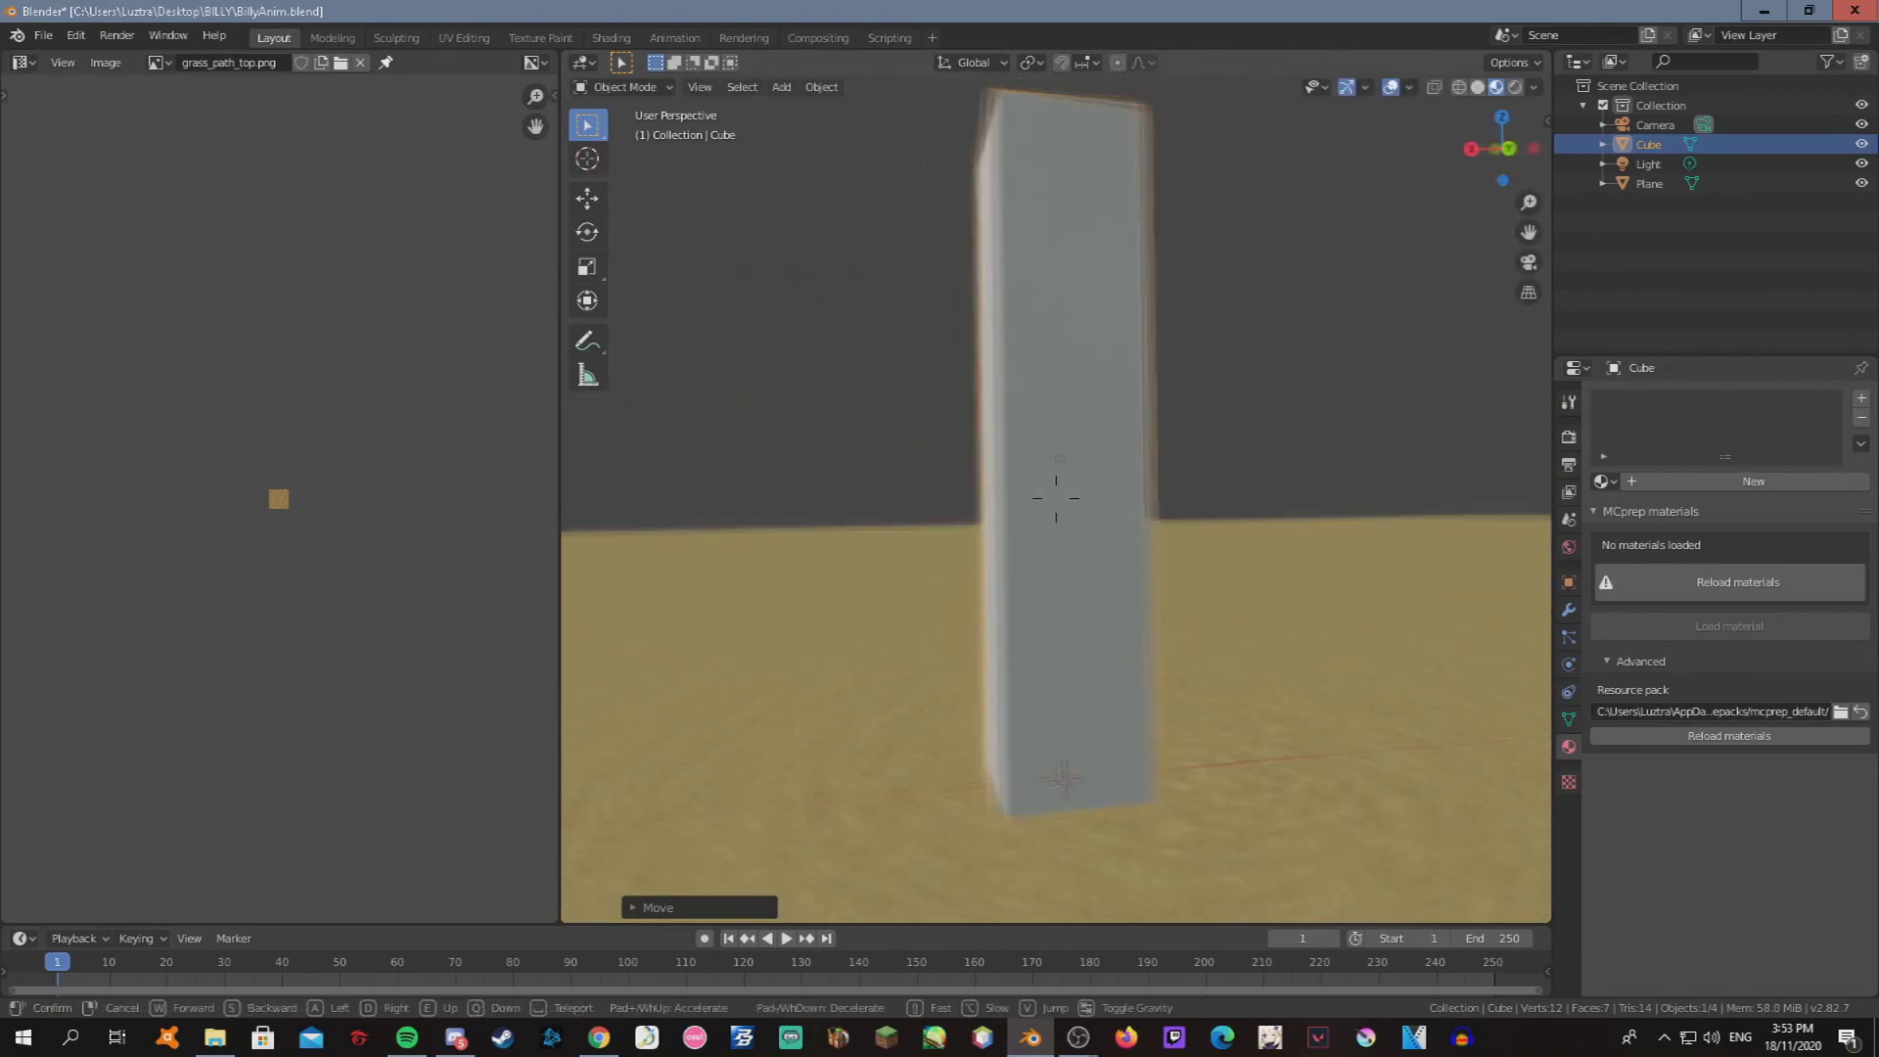
Give the post a new material with an acacia_log.png image texture.
click(125, 62)
click(340, 61)
double_click(861, 332)
click(1734, 480)
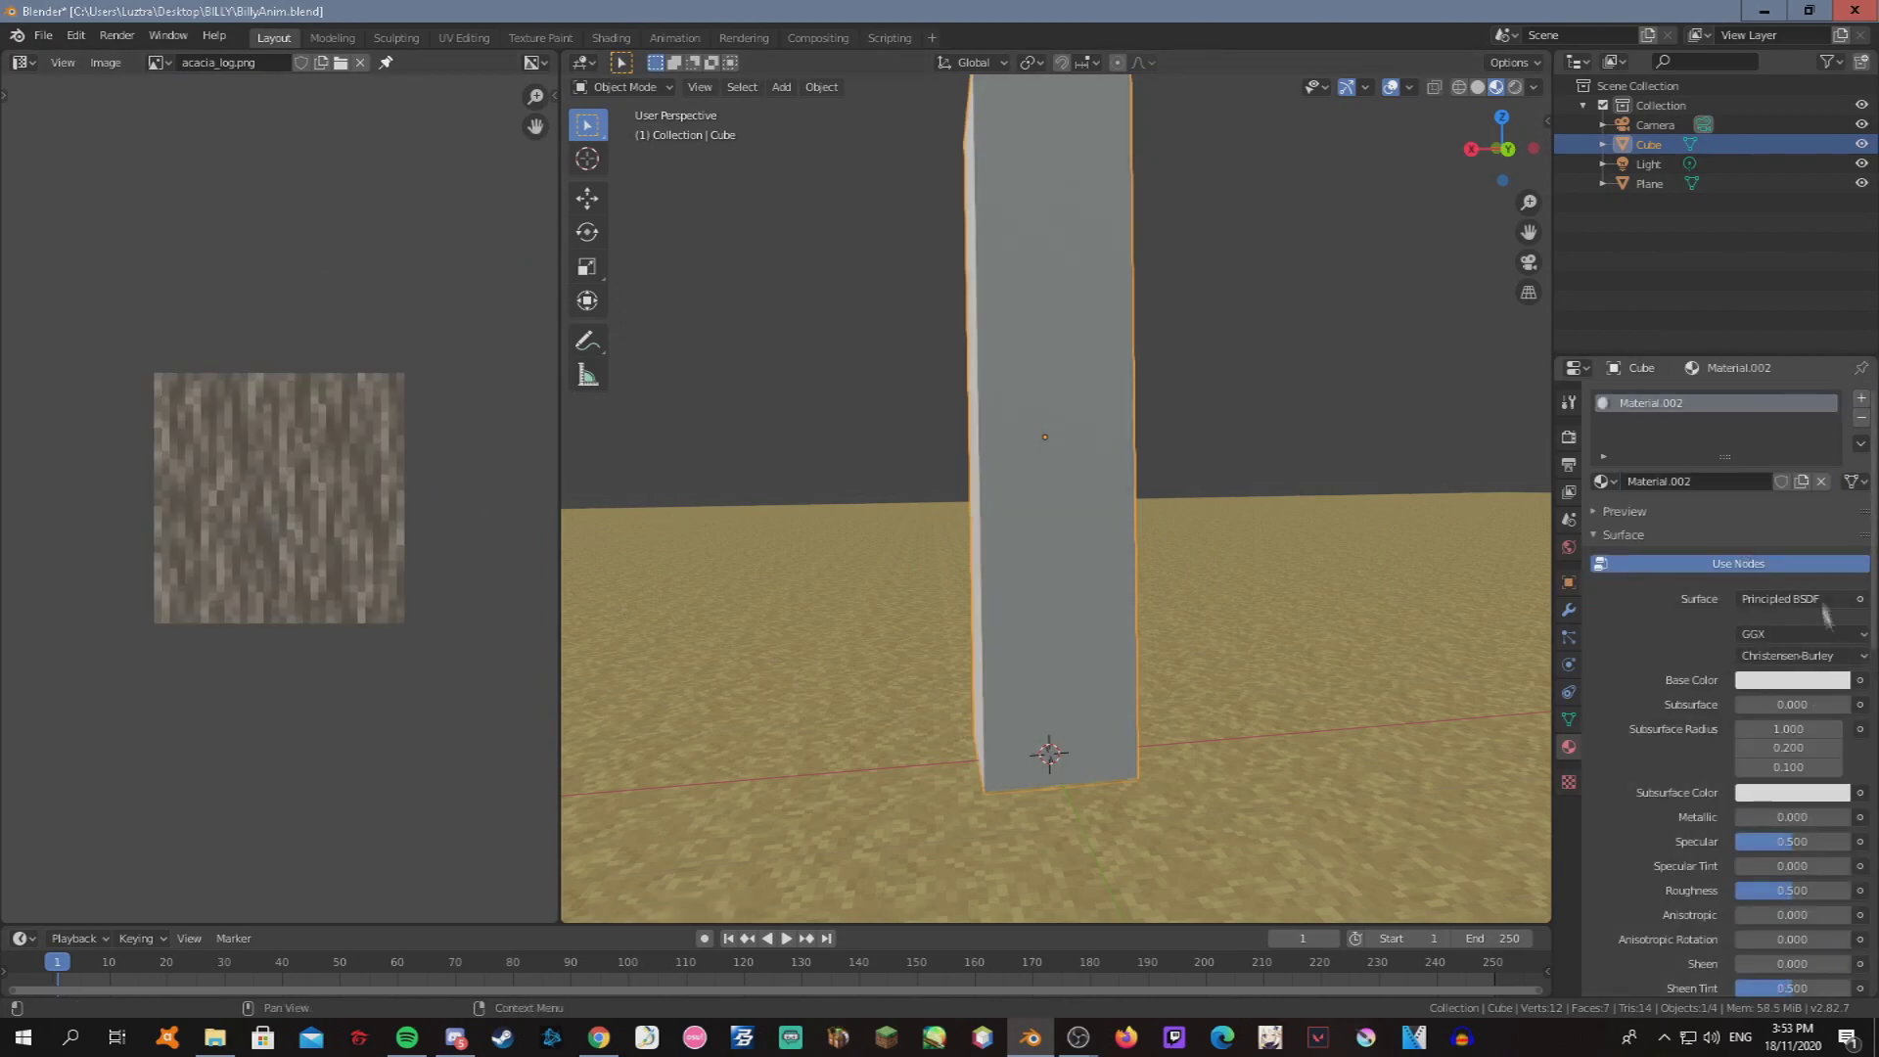
click(1800, 635)
click(1426, 763)
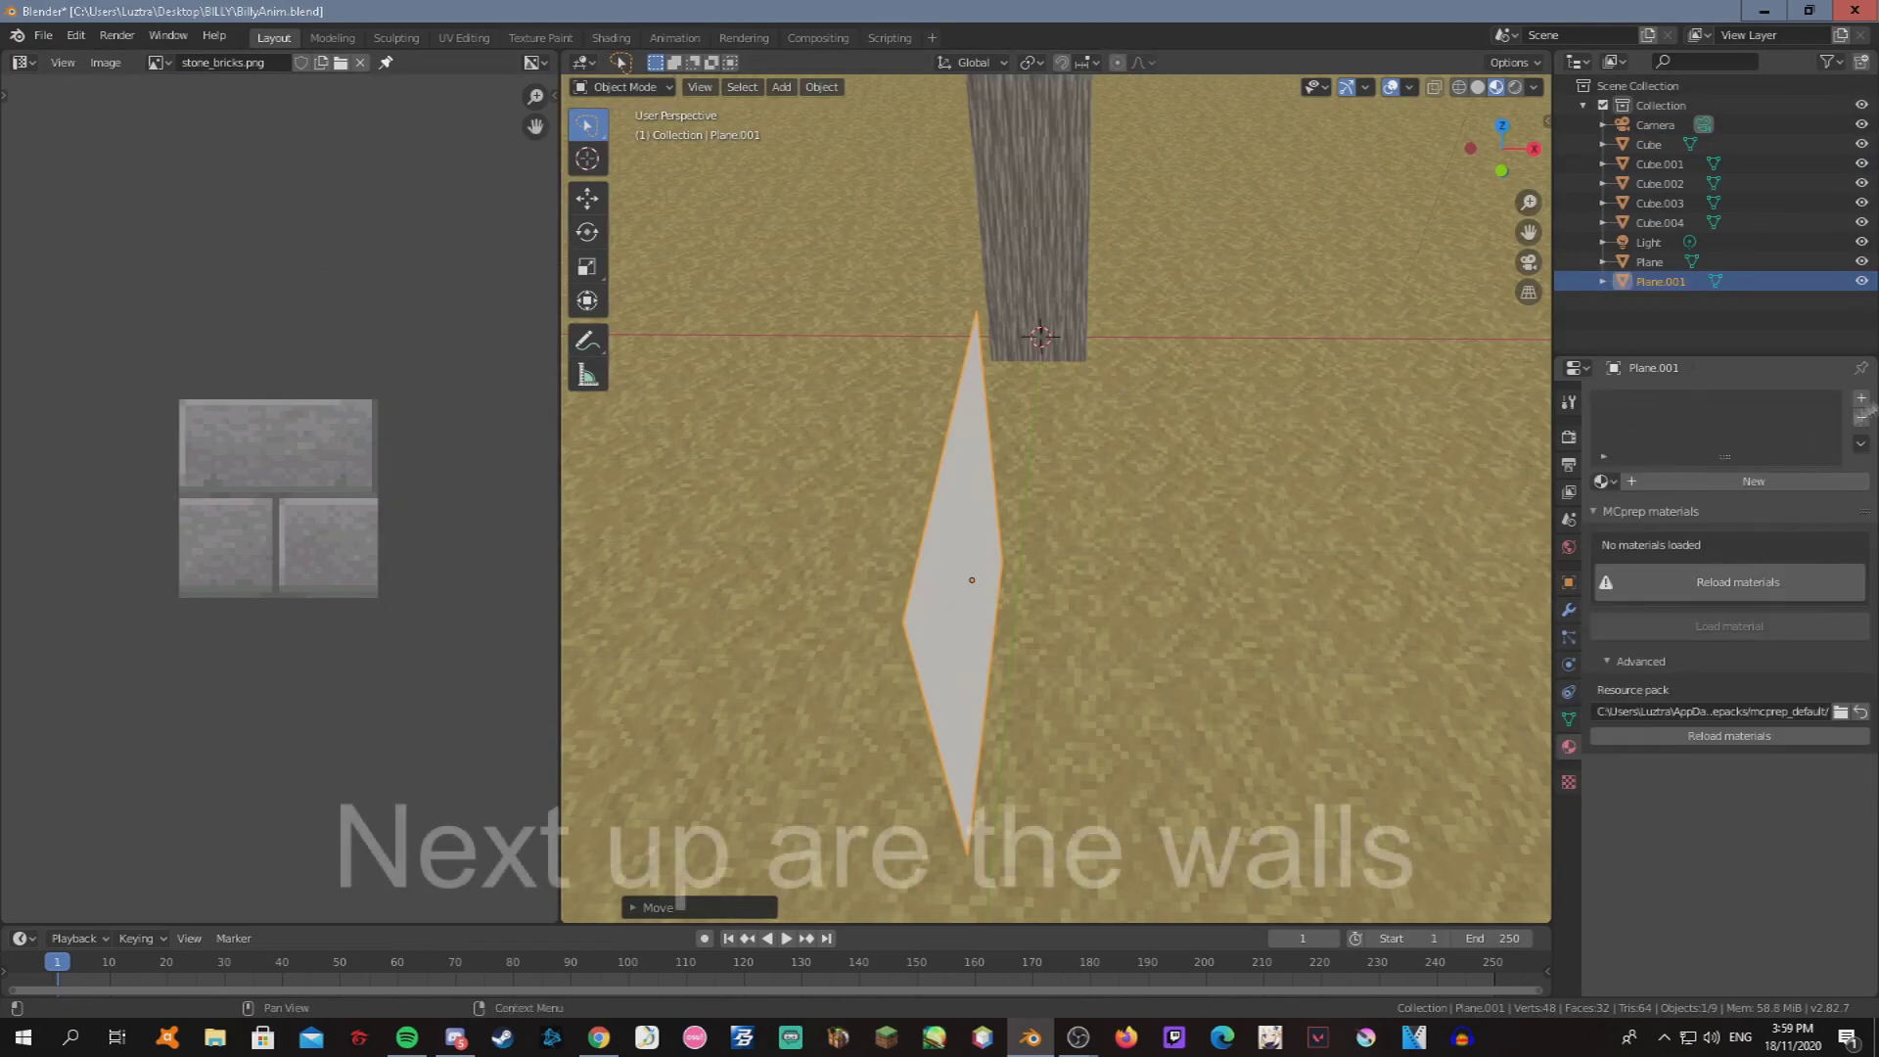
click(1839, 601)
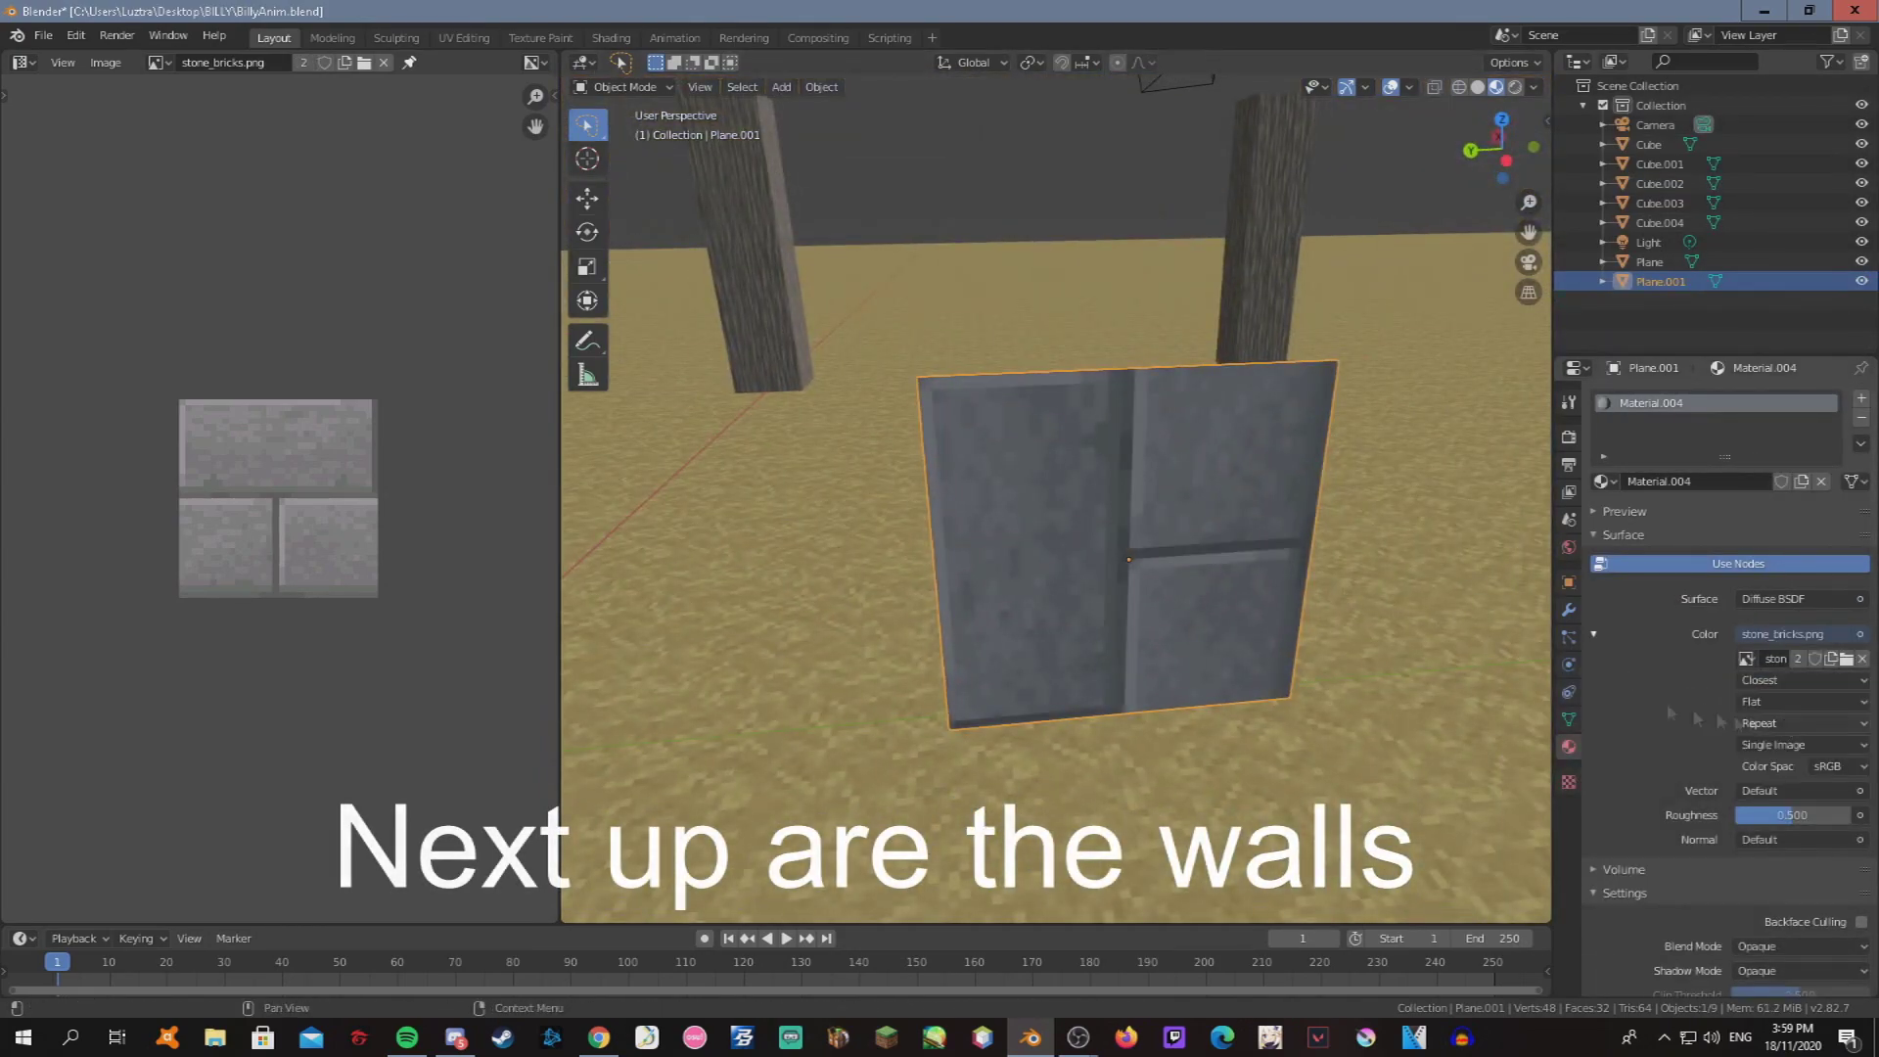
Rotate the stone-brick wall plane 90 degrees upright and scale it along Y and Z.
key(r)
click(1569, 582)
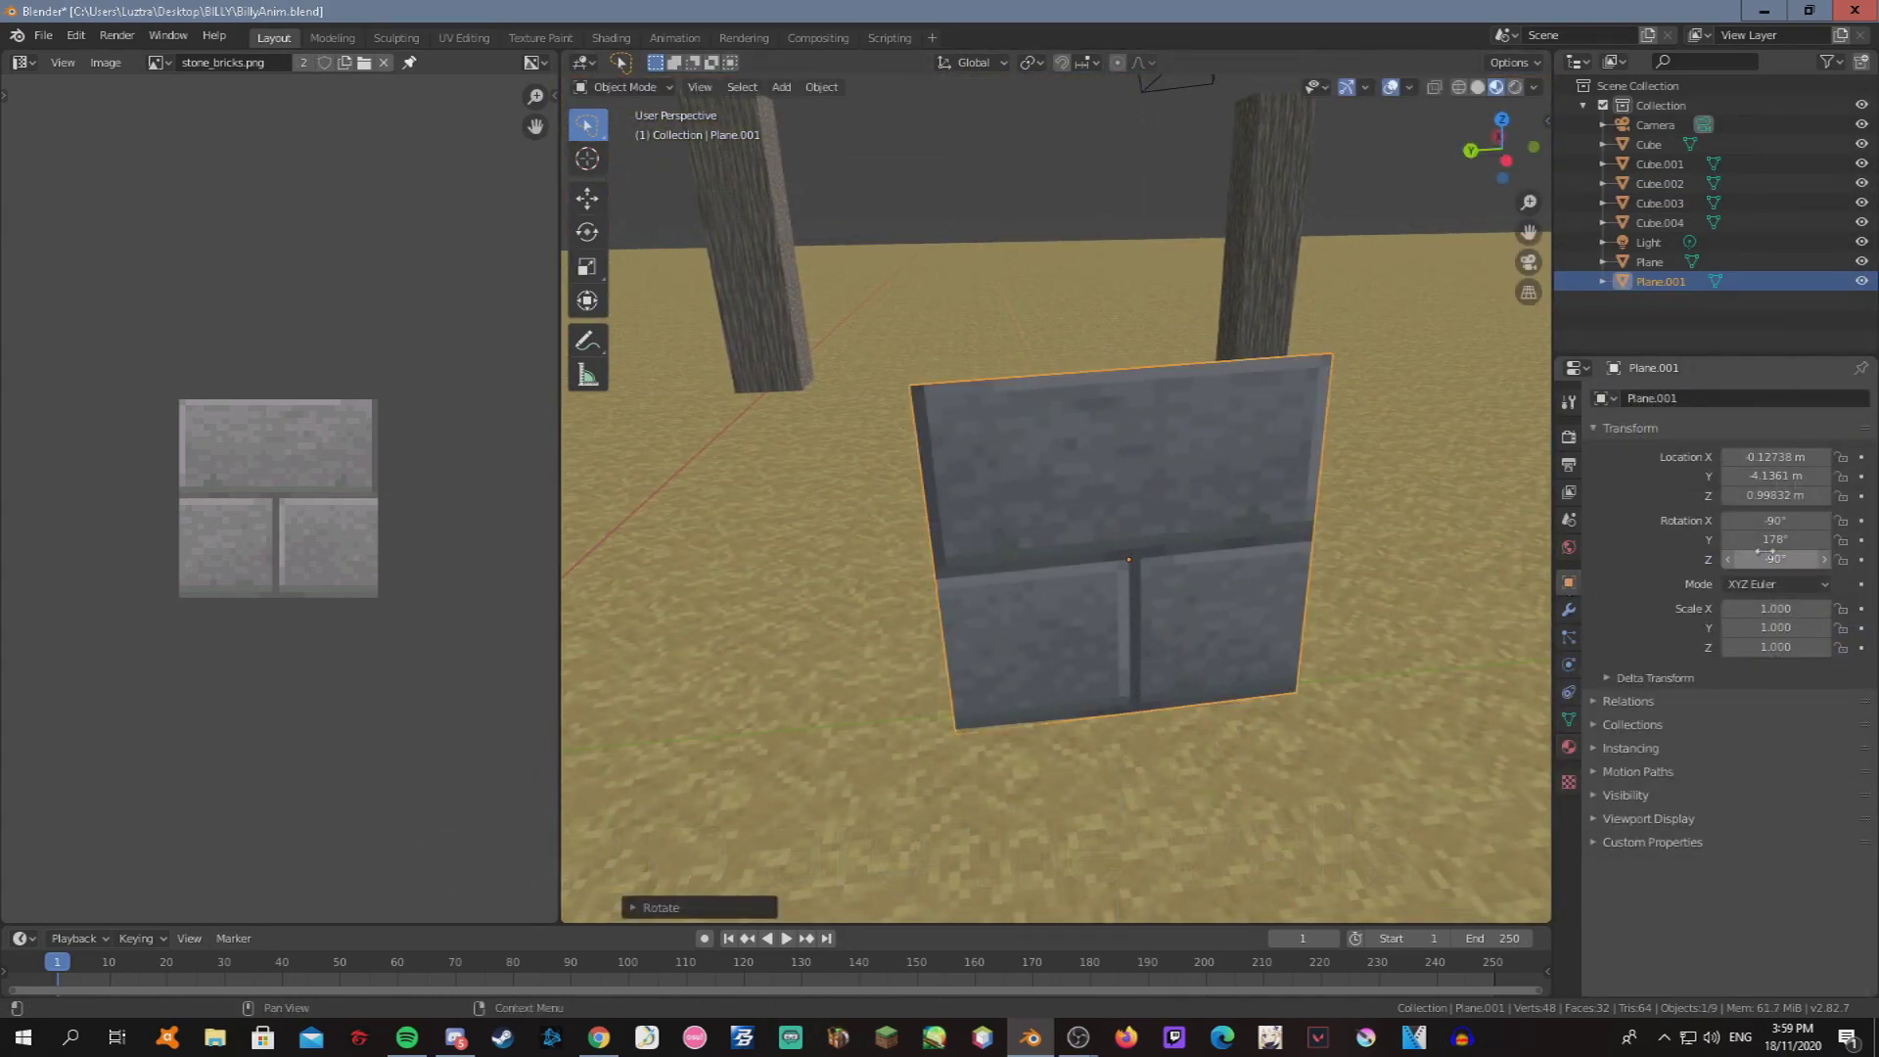
scroll(1173, 619, down, 5)
scroll(1172, 619, up, 2)
key(s)
key(y)
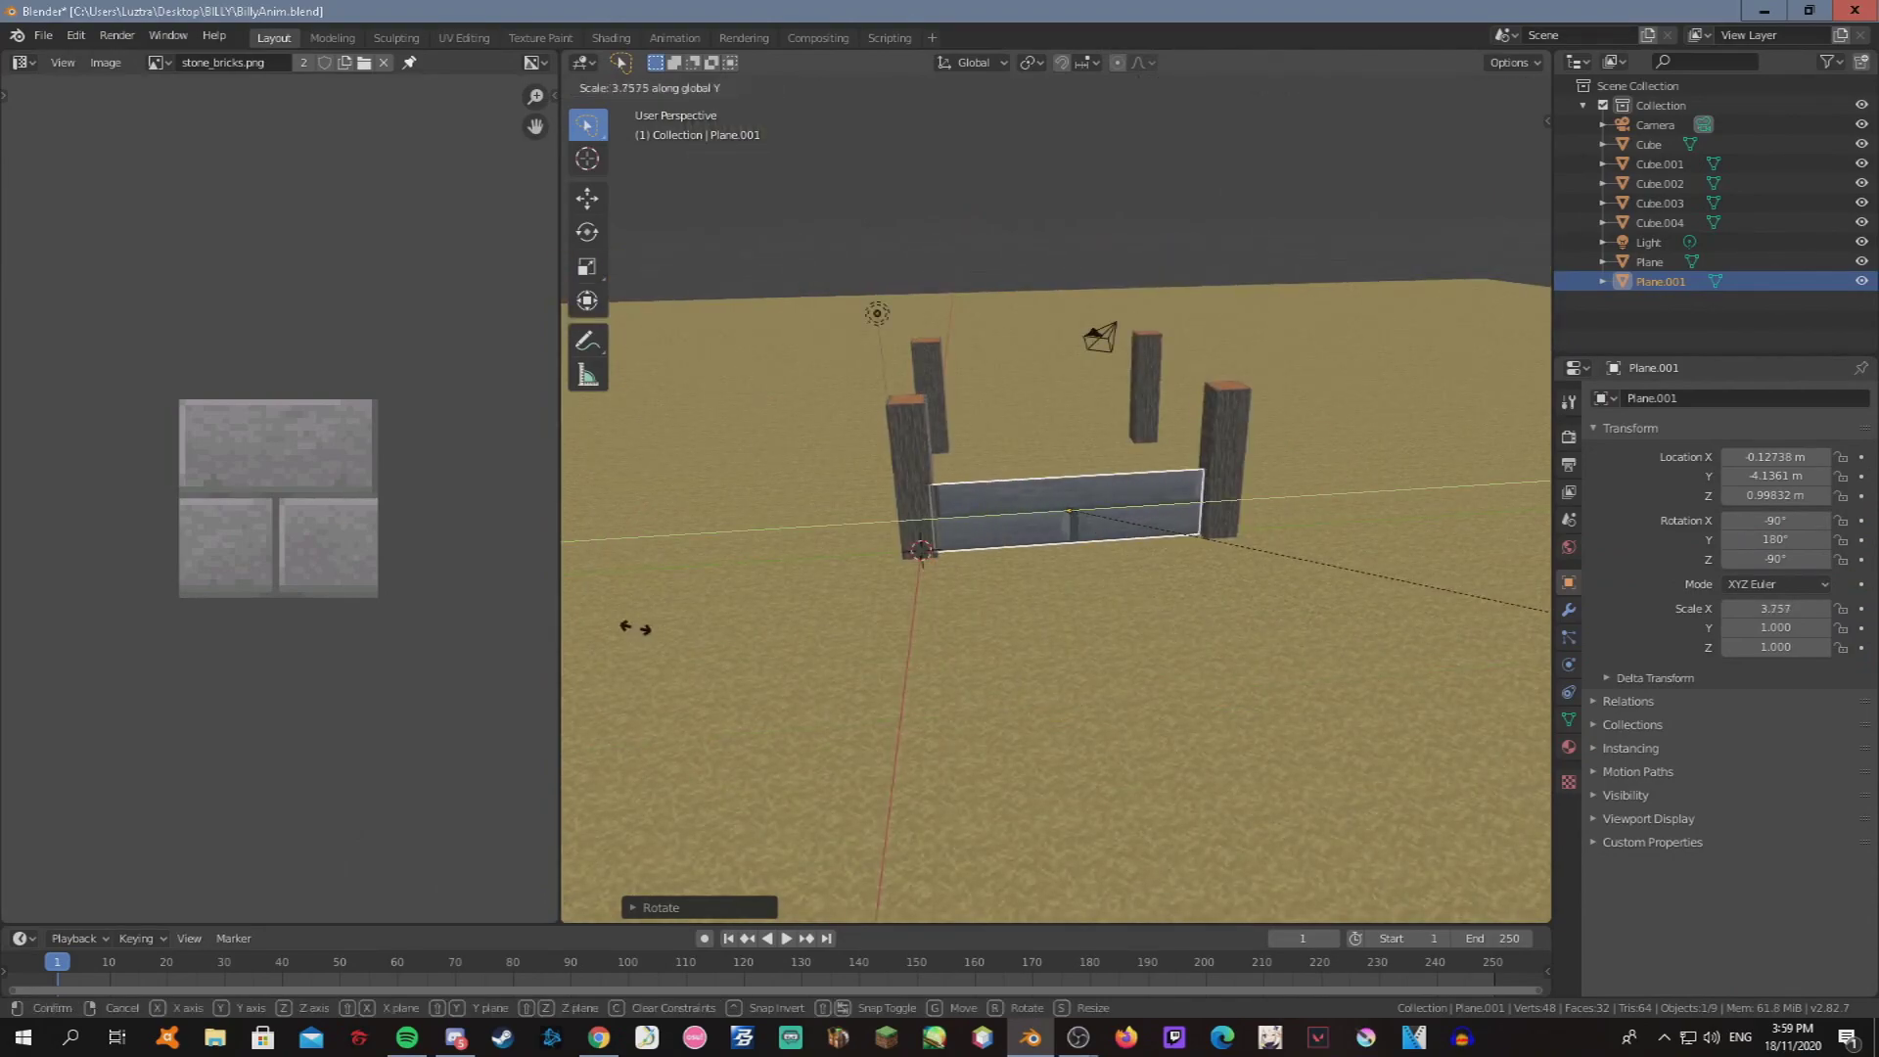
key(s)
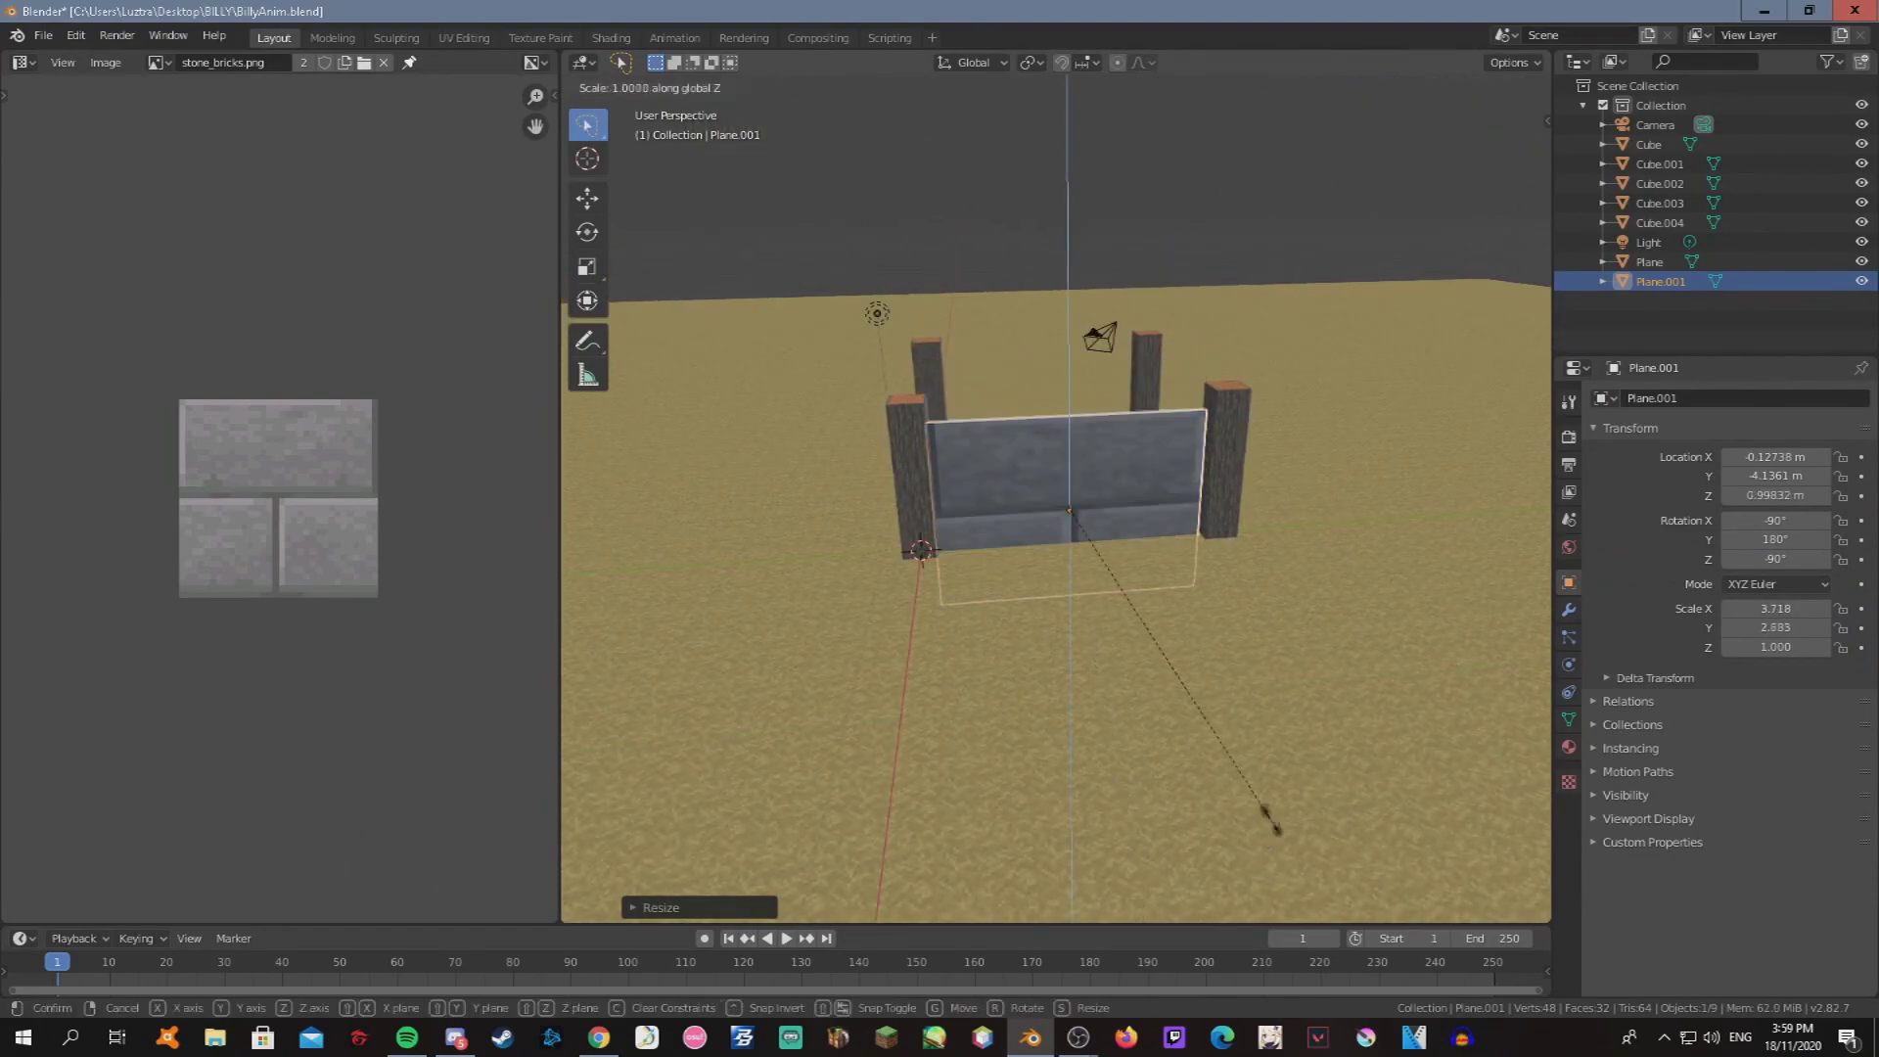
middle_drag(1260, 685, 1058, 500)
scroll(1058, 499, down, 3)
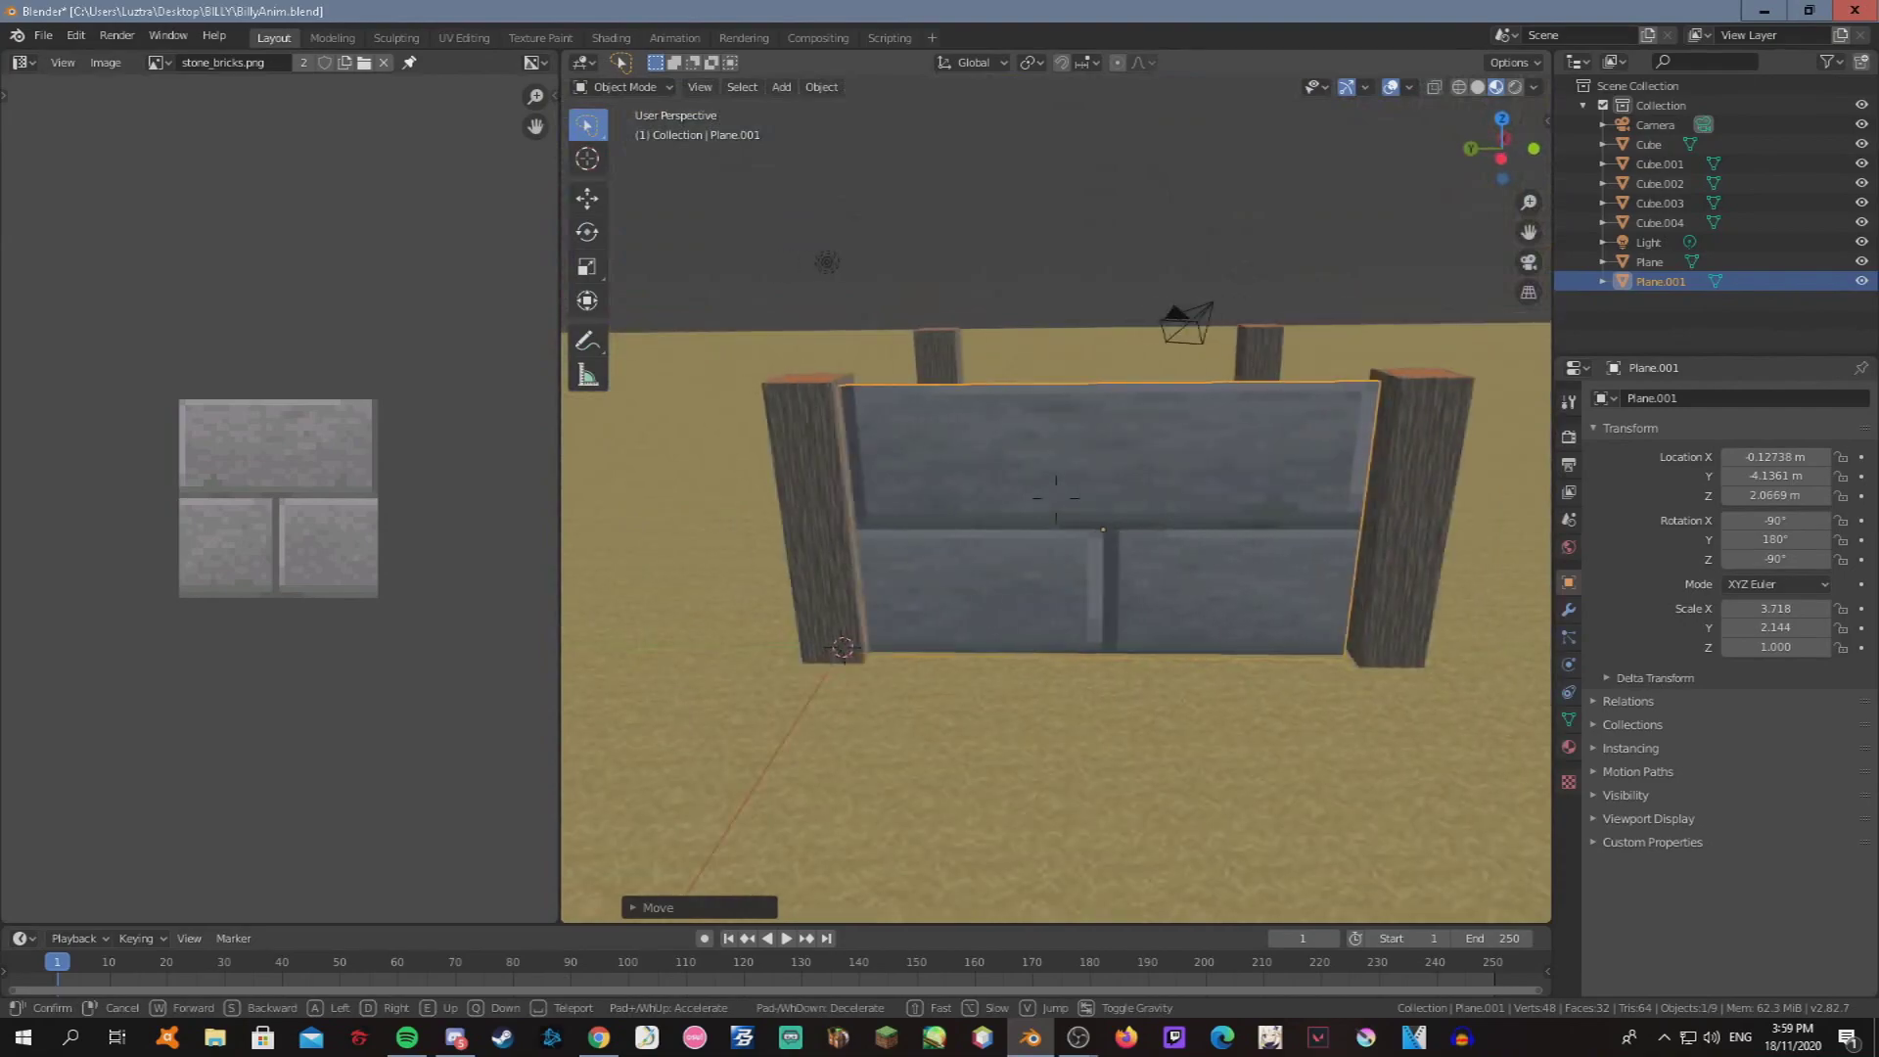
Move the wall along Y between the posts and rescale it to full height.
key(g)
key(y)
click(1063, 502)
key(shift+grave)
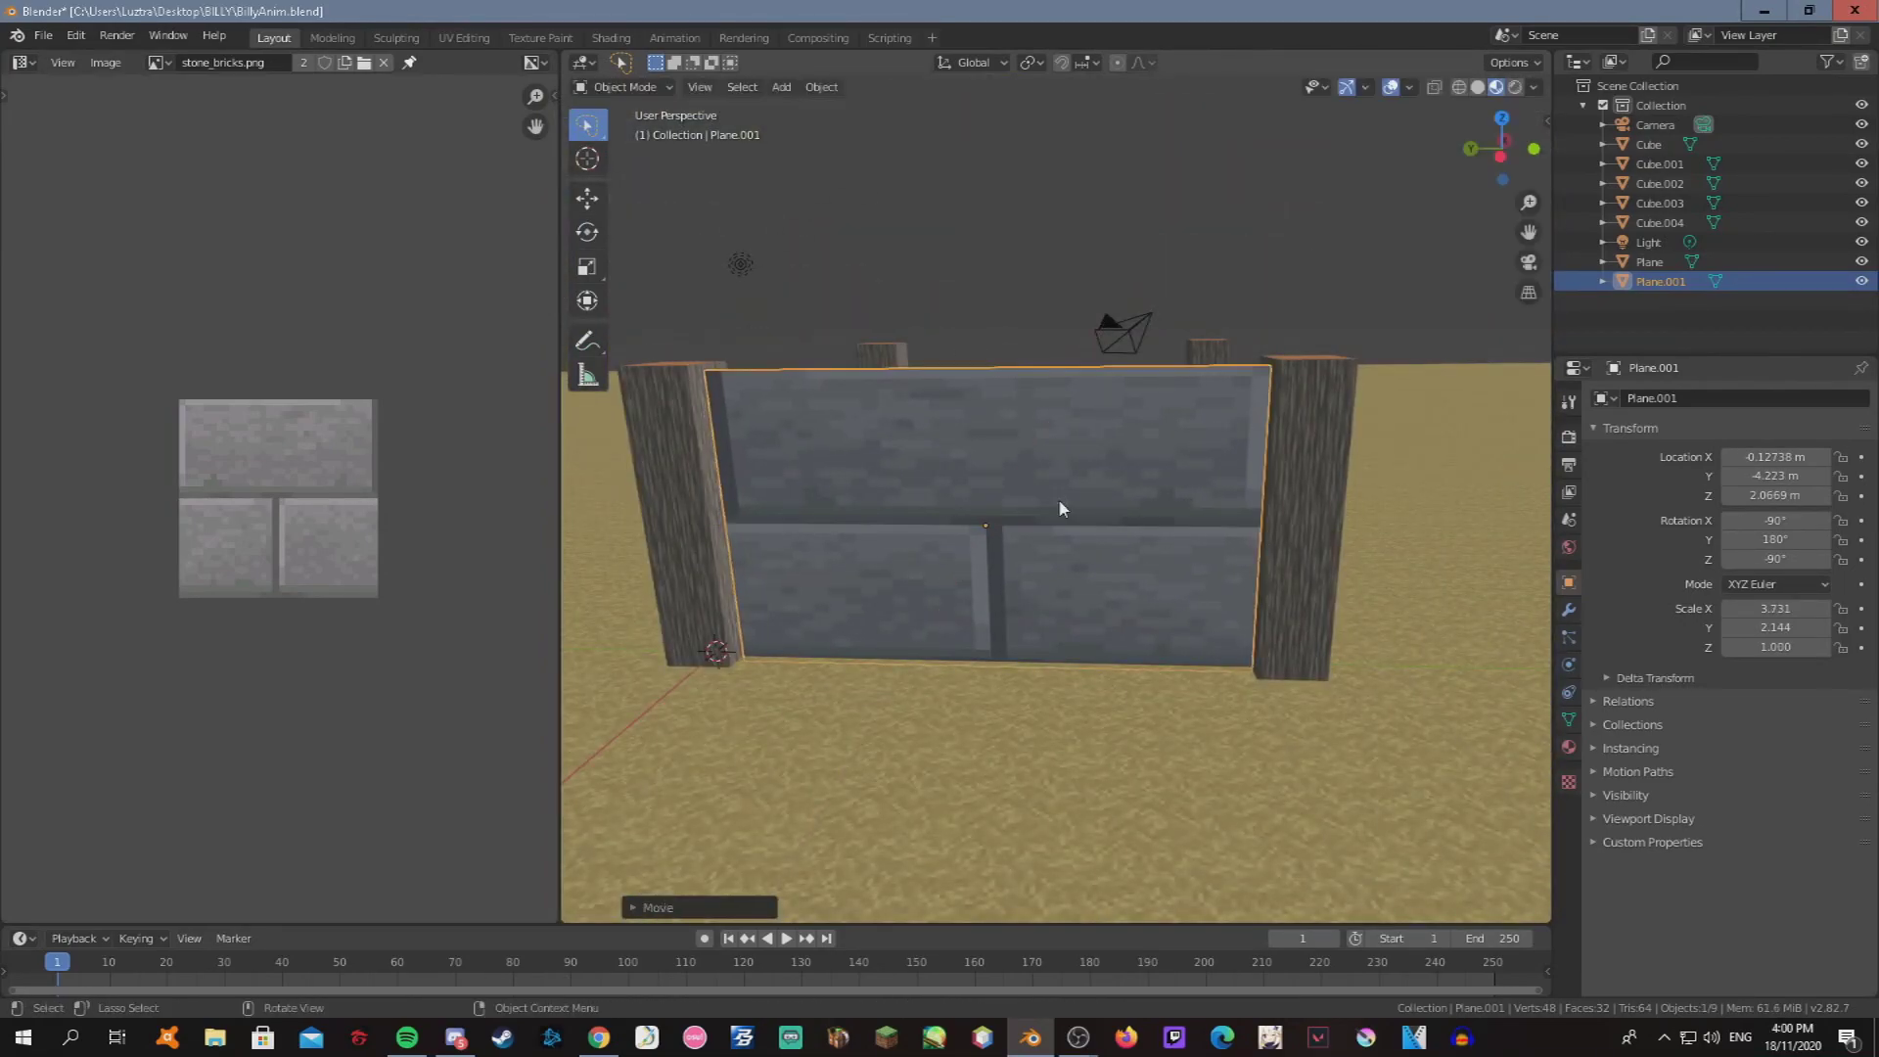
key(shift+grave)
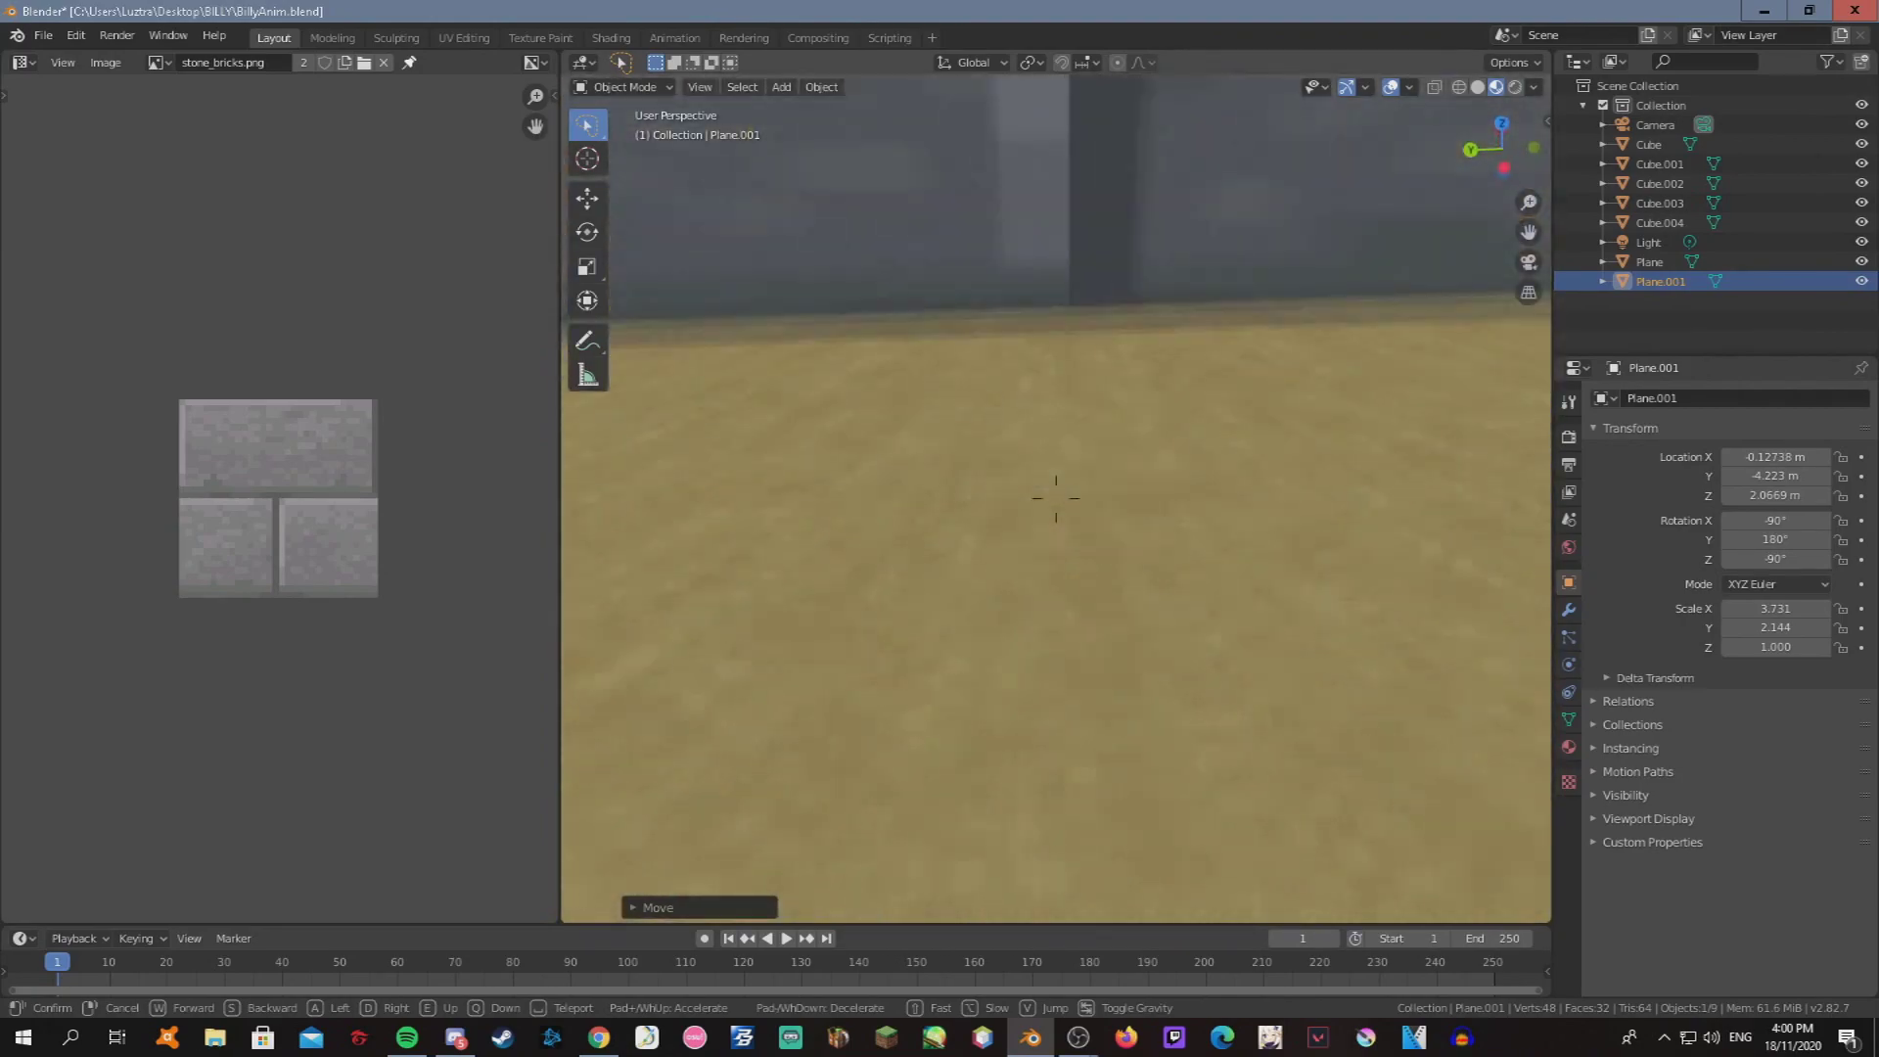
key(Escape)
key(s)
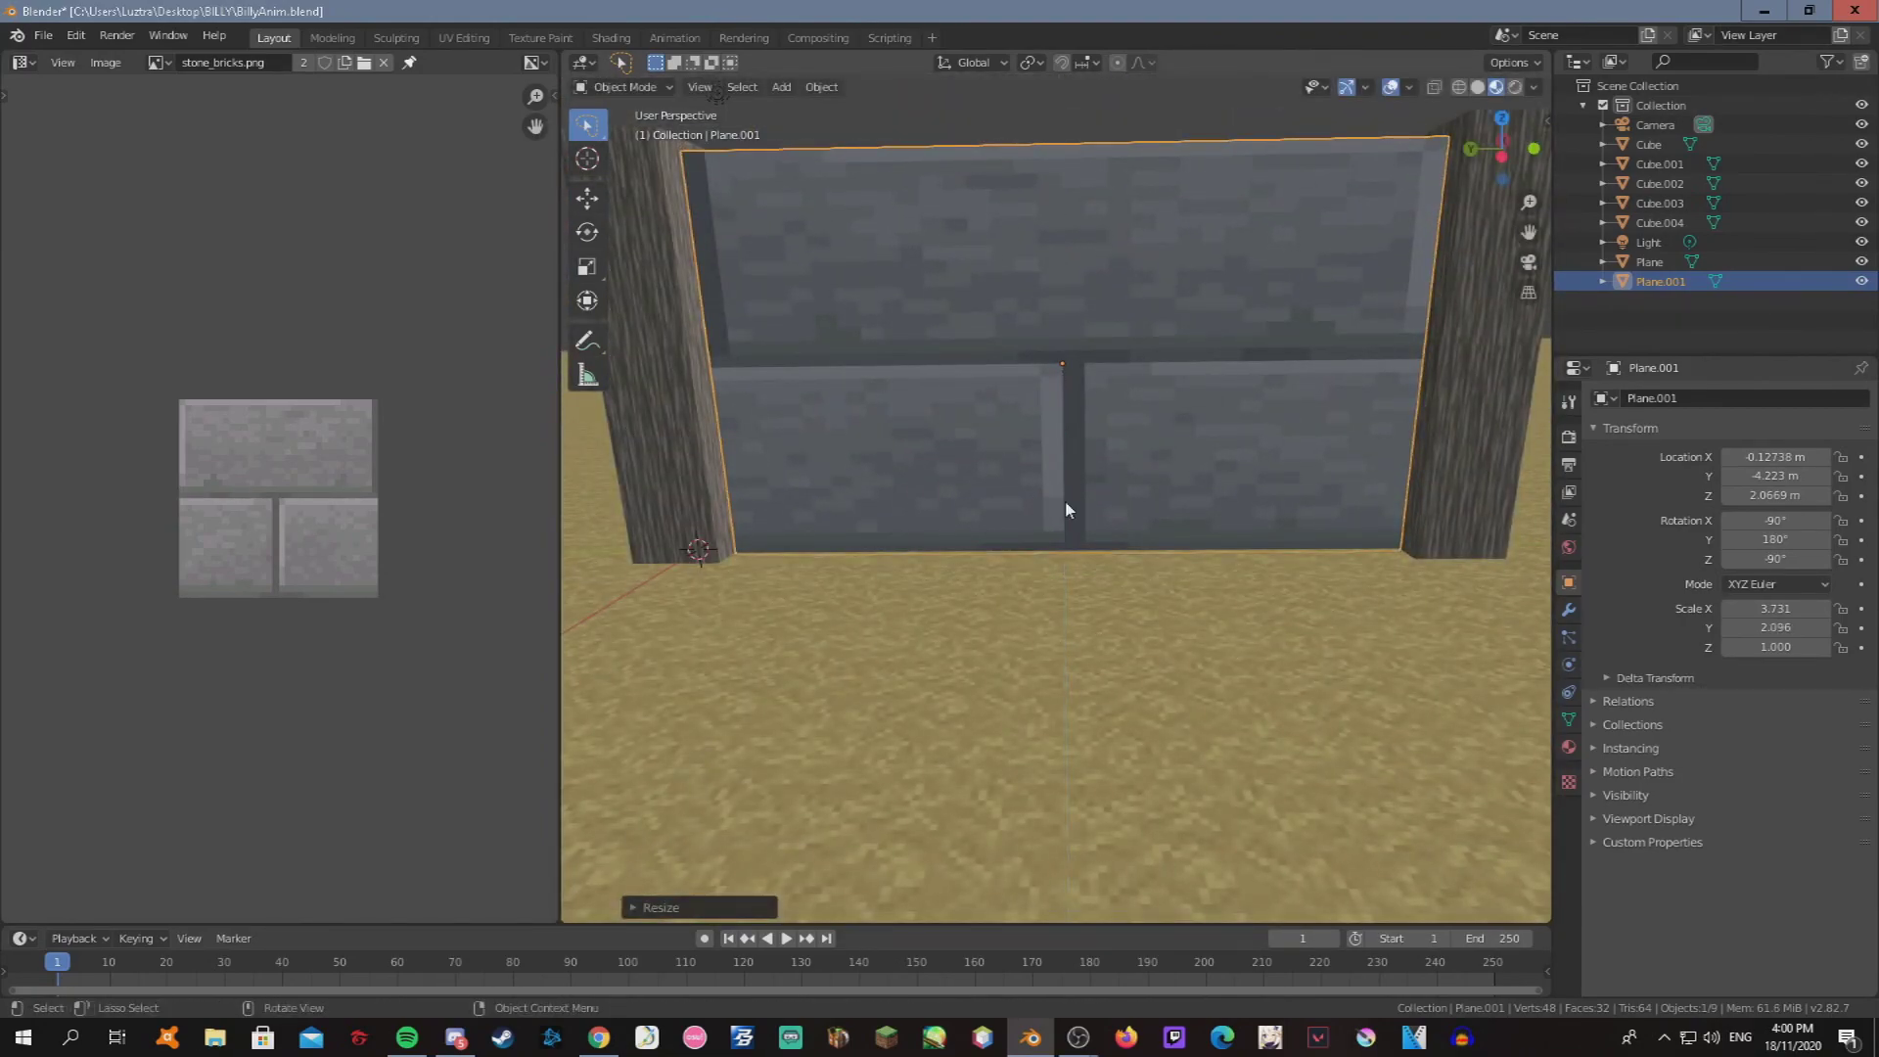
key(shift+grave)
click(1065, 509)
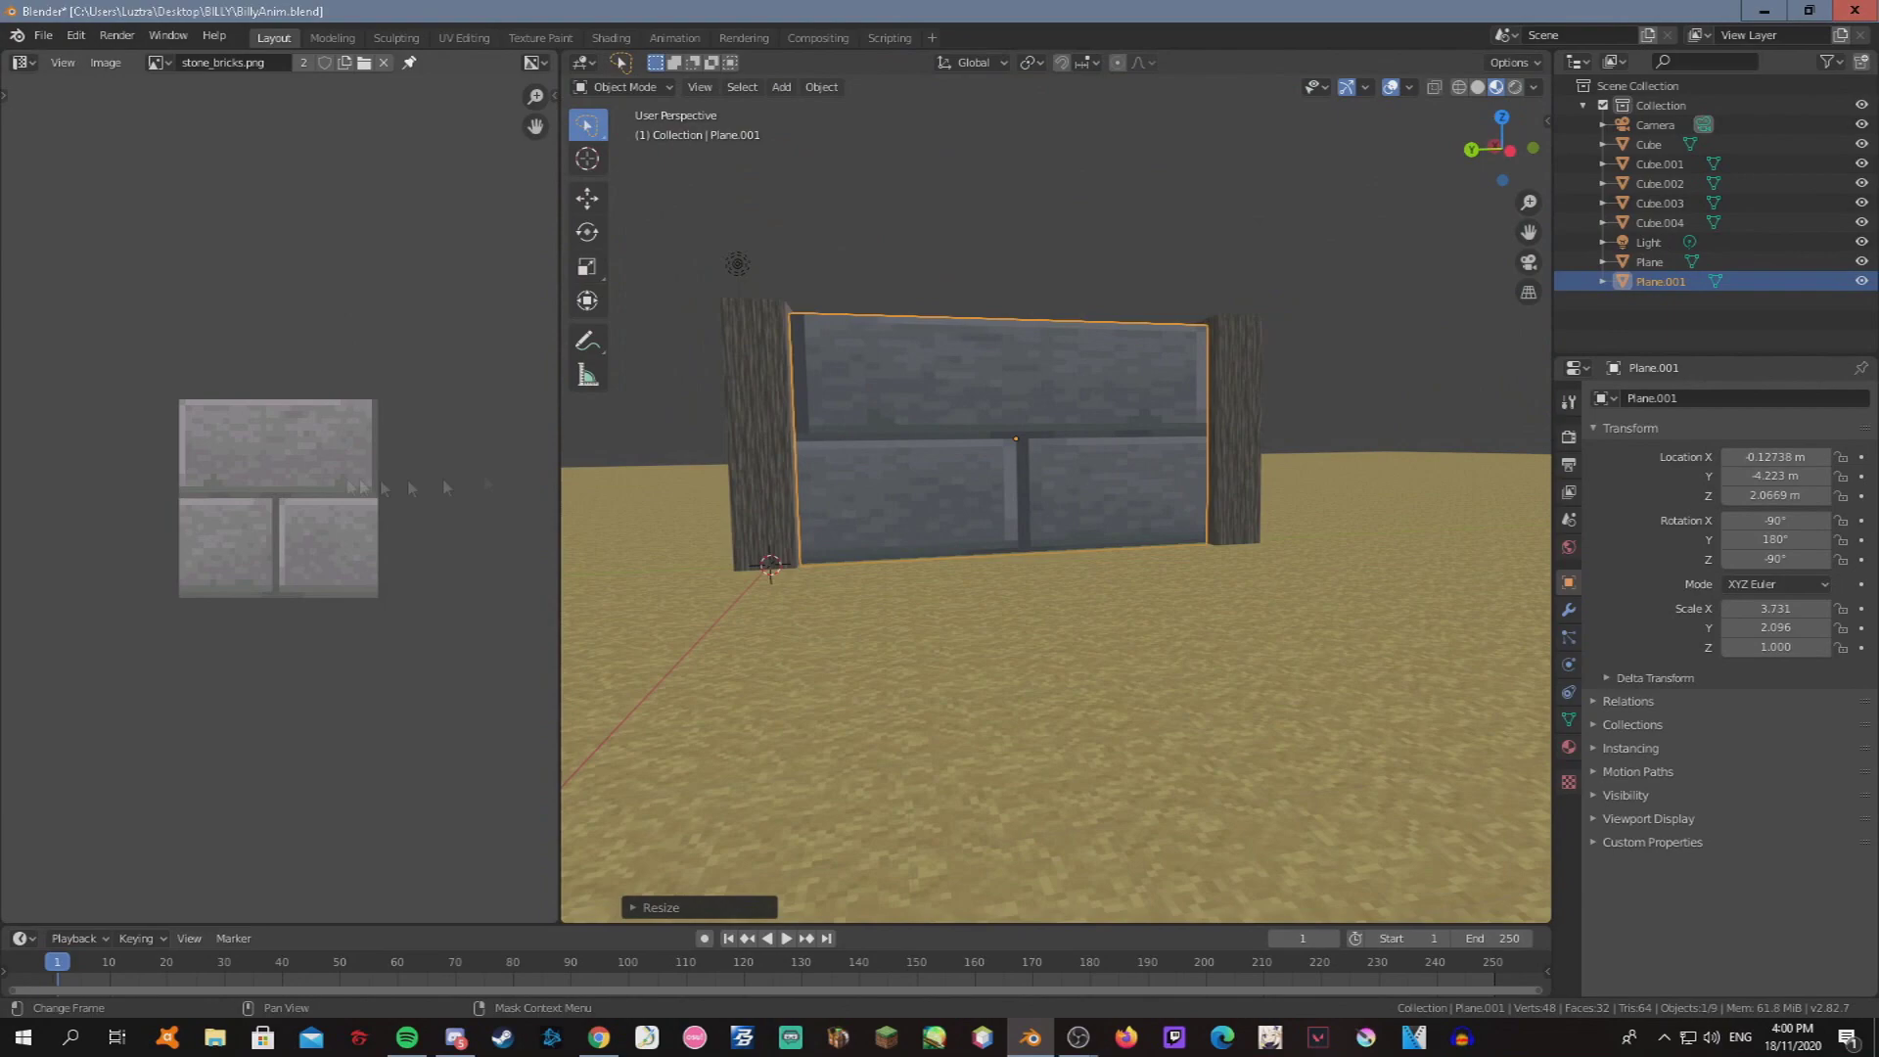
key(Tab)
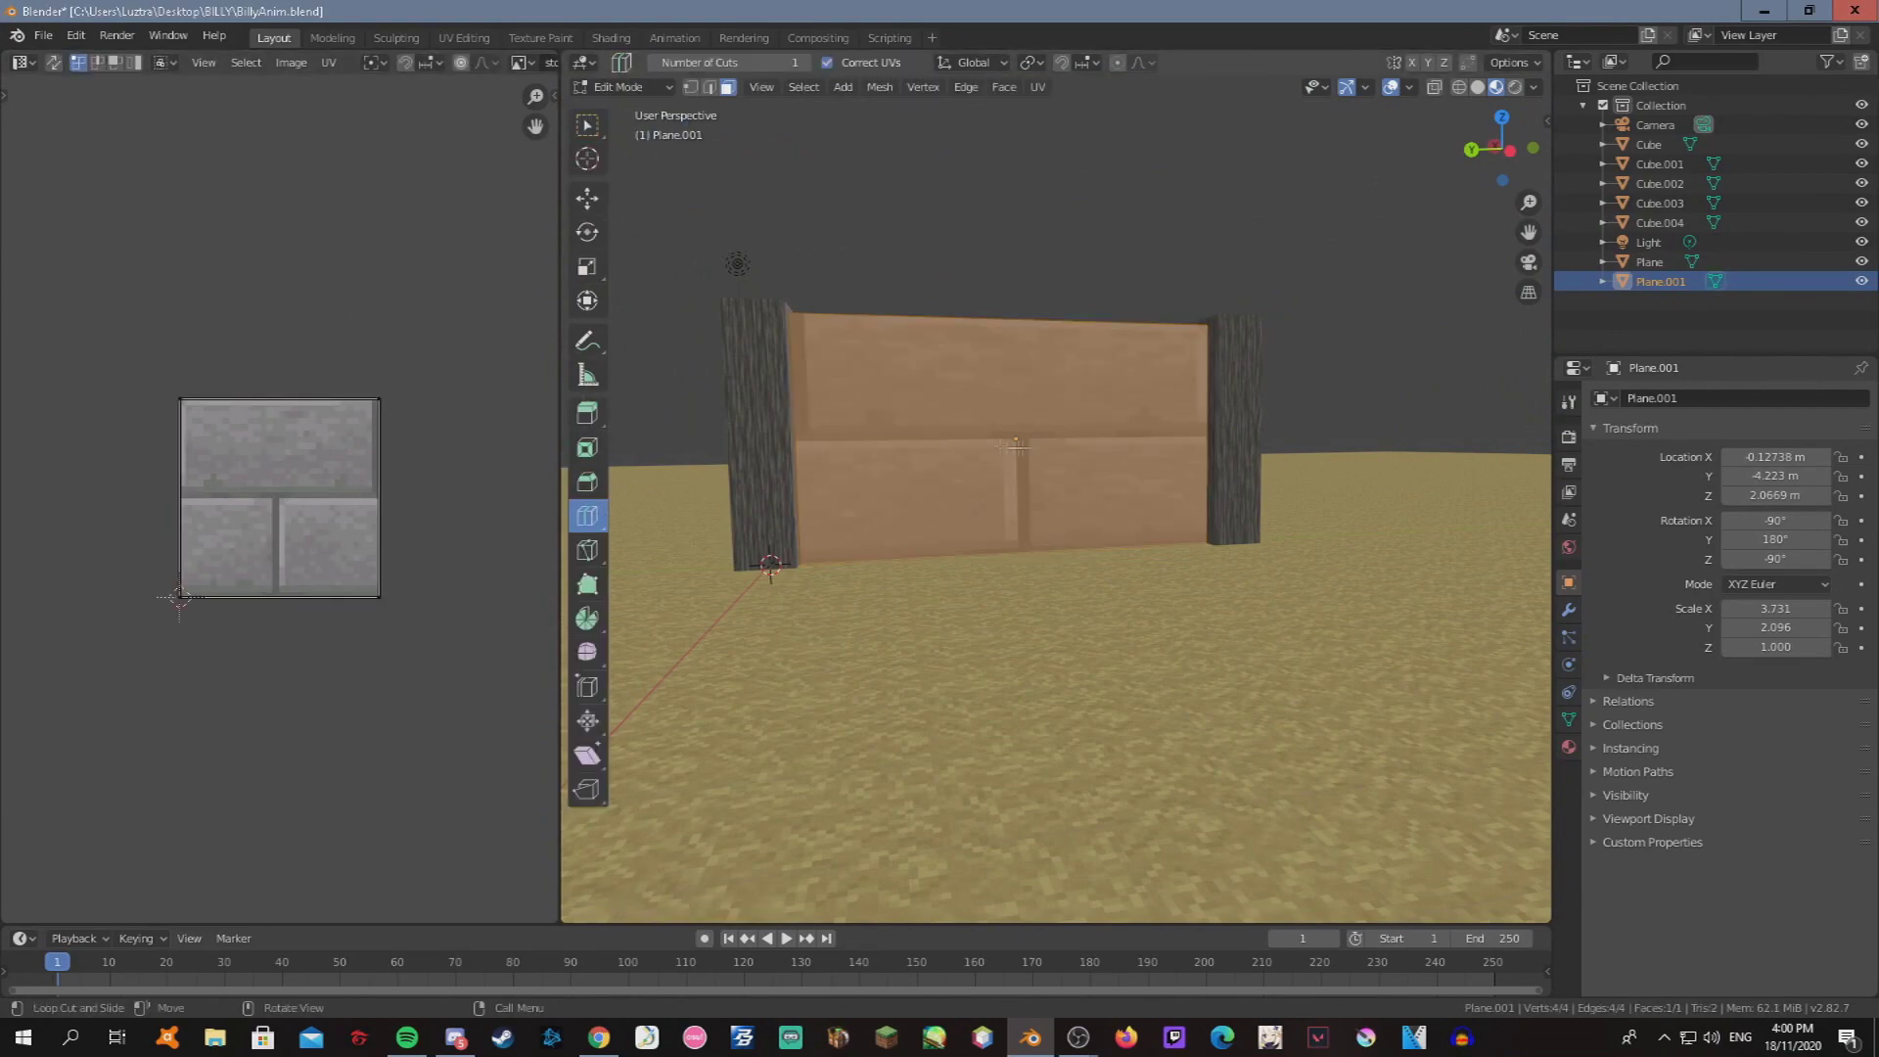
Unwrap the wall, rotate its UVs 180 degrees and scale them up for small bricks.
key(u)
click(303, 478)
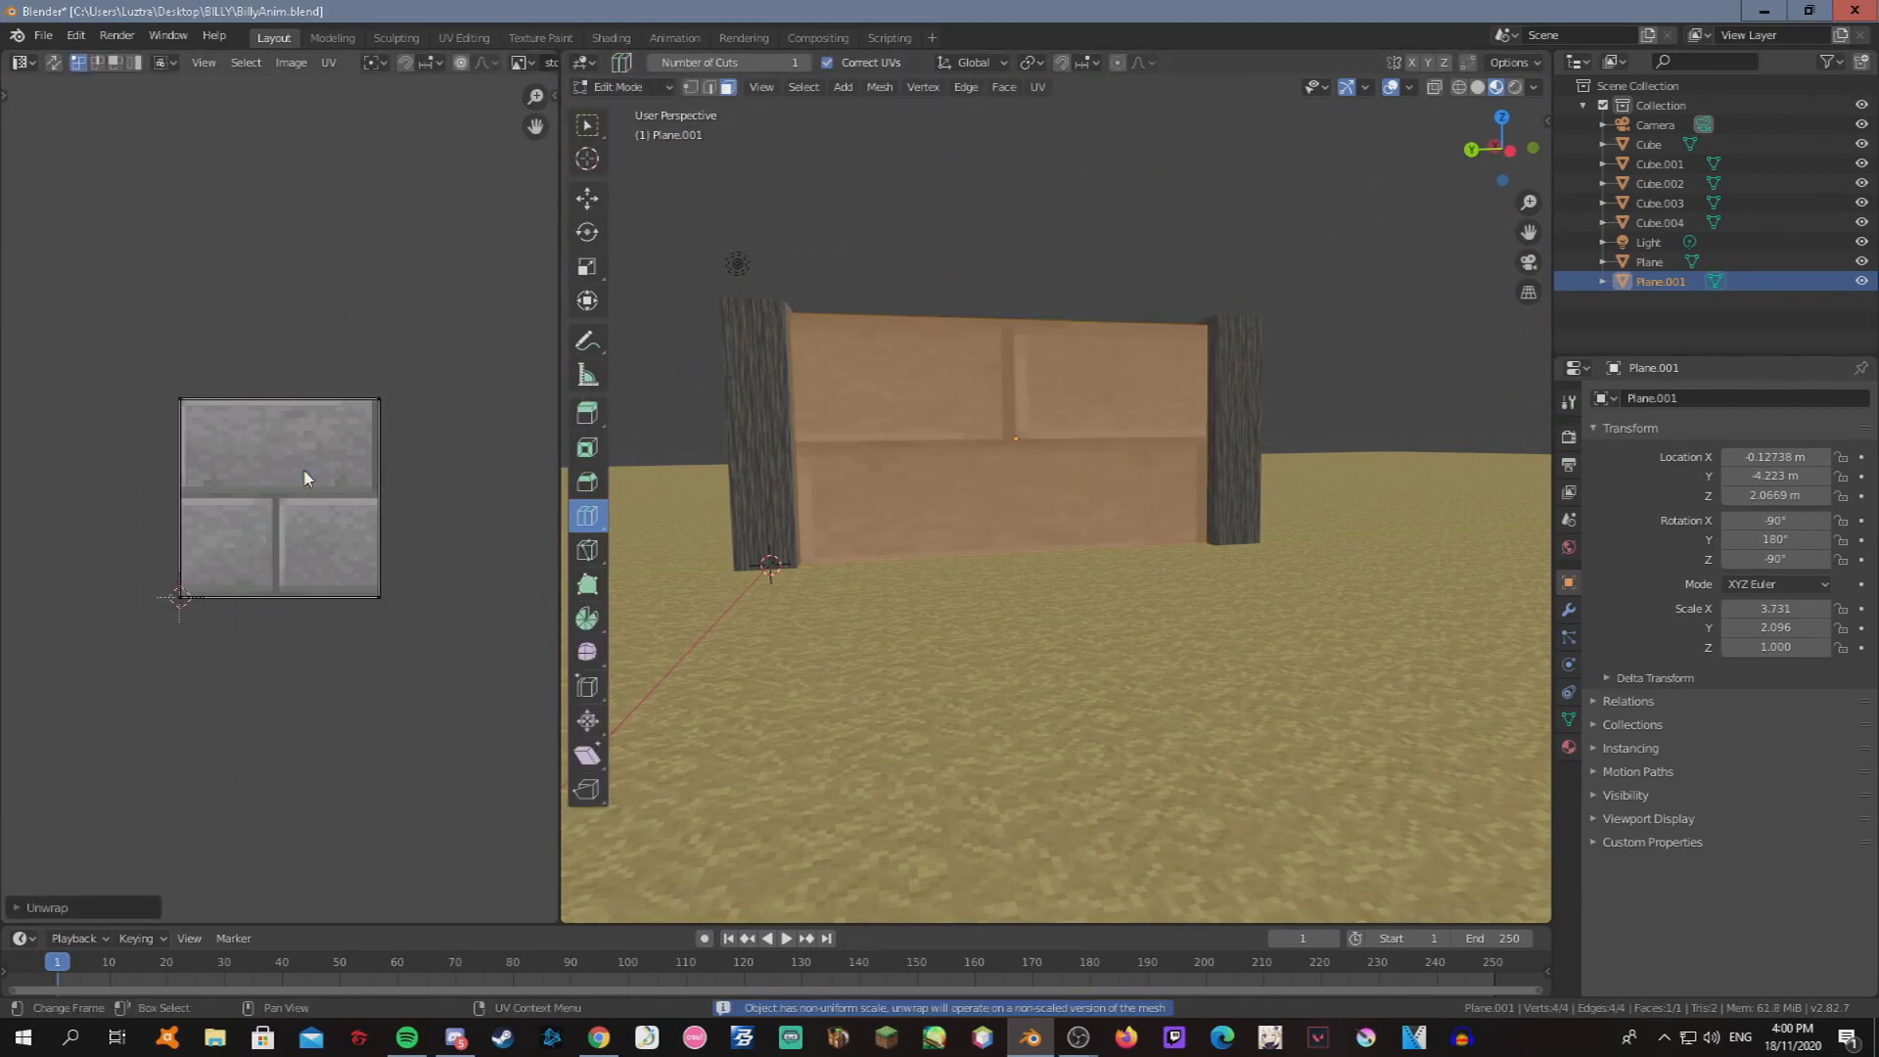
key(r)
key(s)
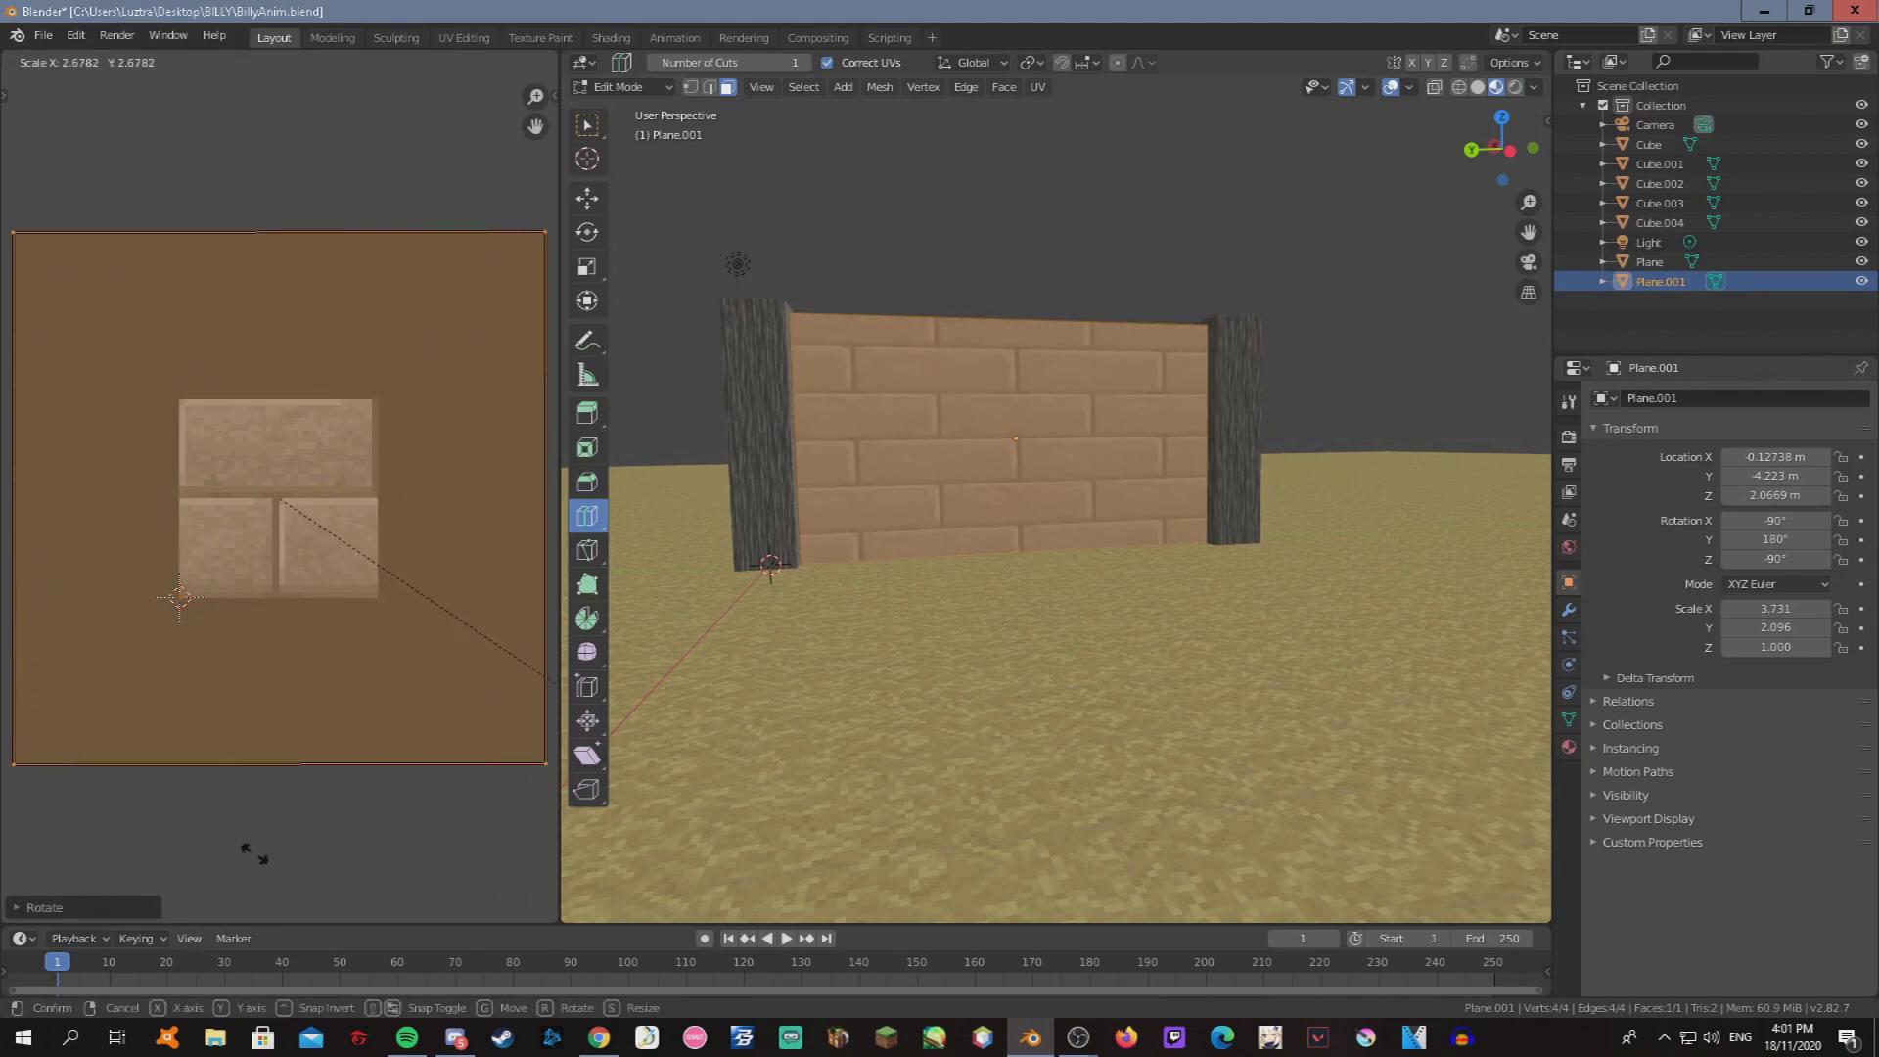
click(344, 210)
middle_drag(1184, 269, 694, 155)
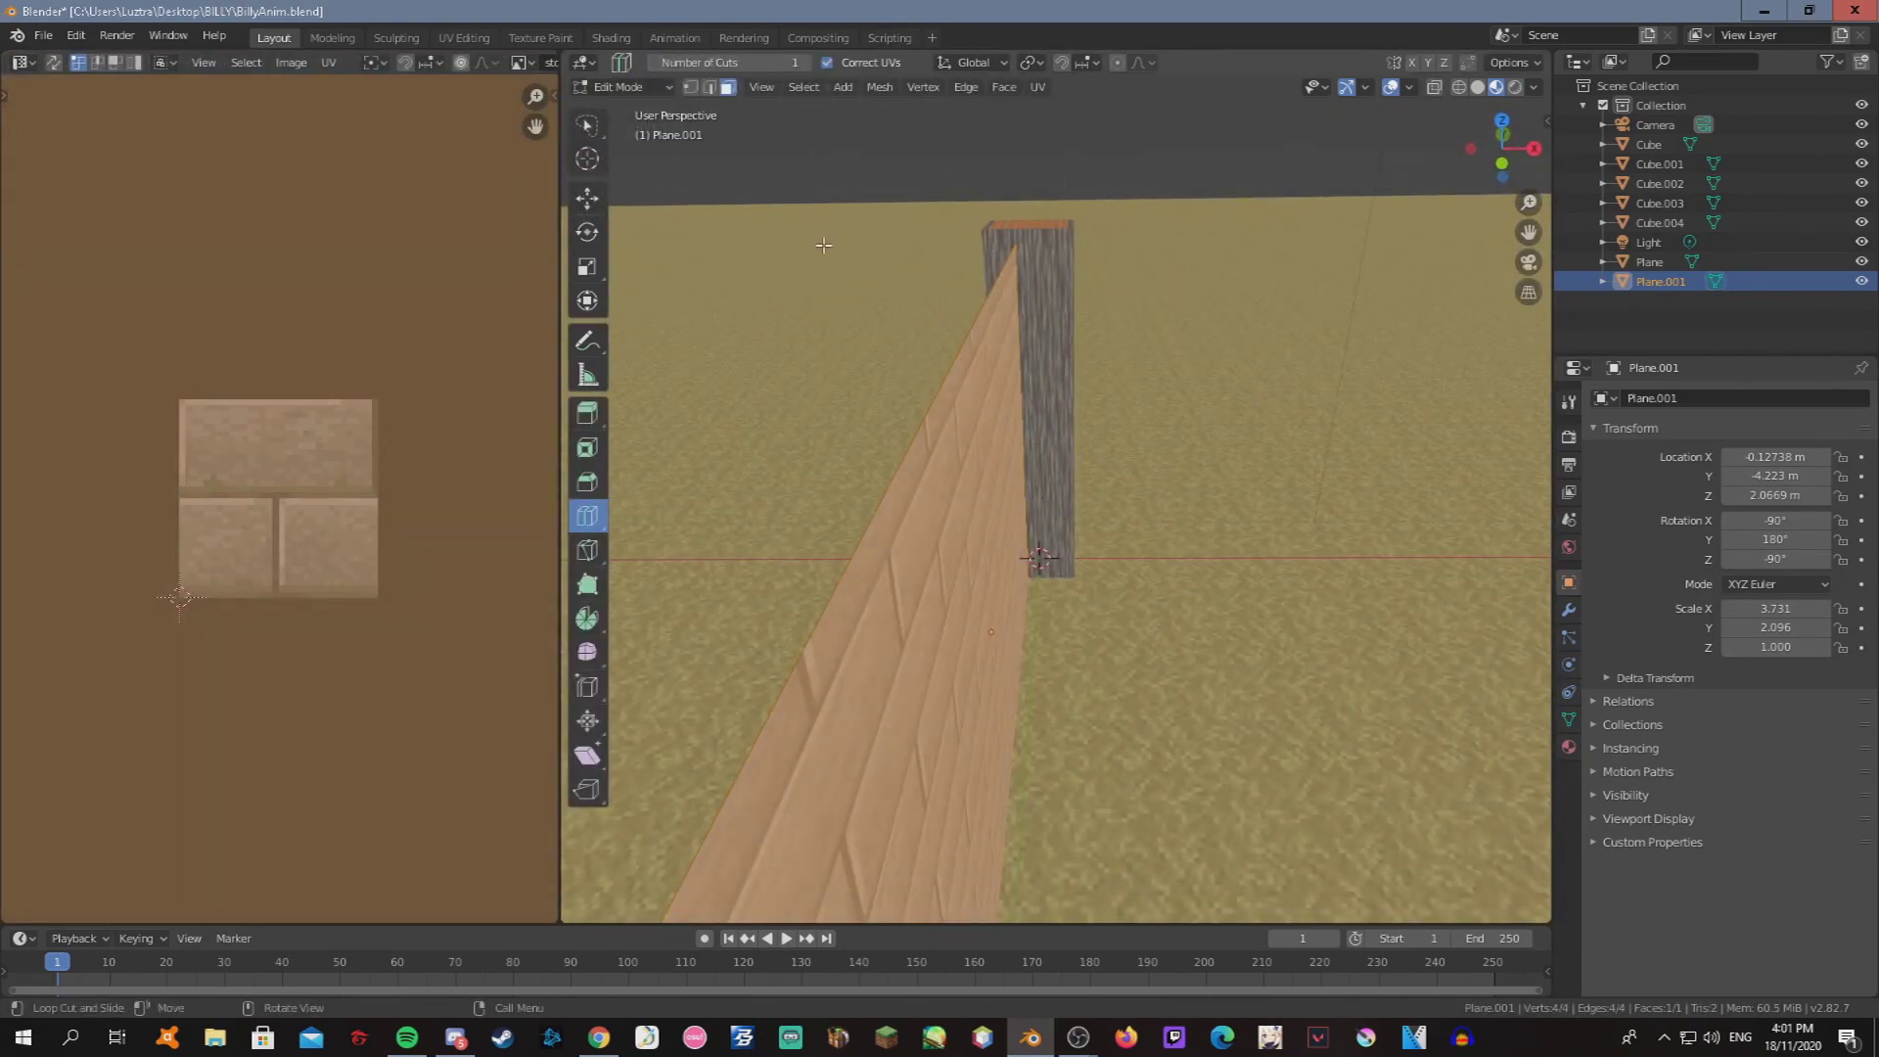
scroll(934, 400, down, 5)
Duplicate the wall plane along X to form another side of the house.
key(Tab)
key(shift+d)
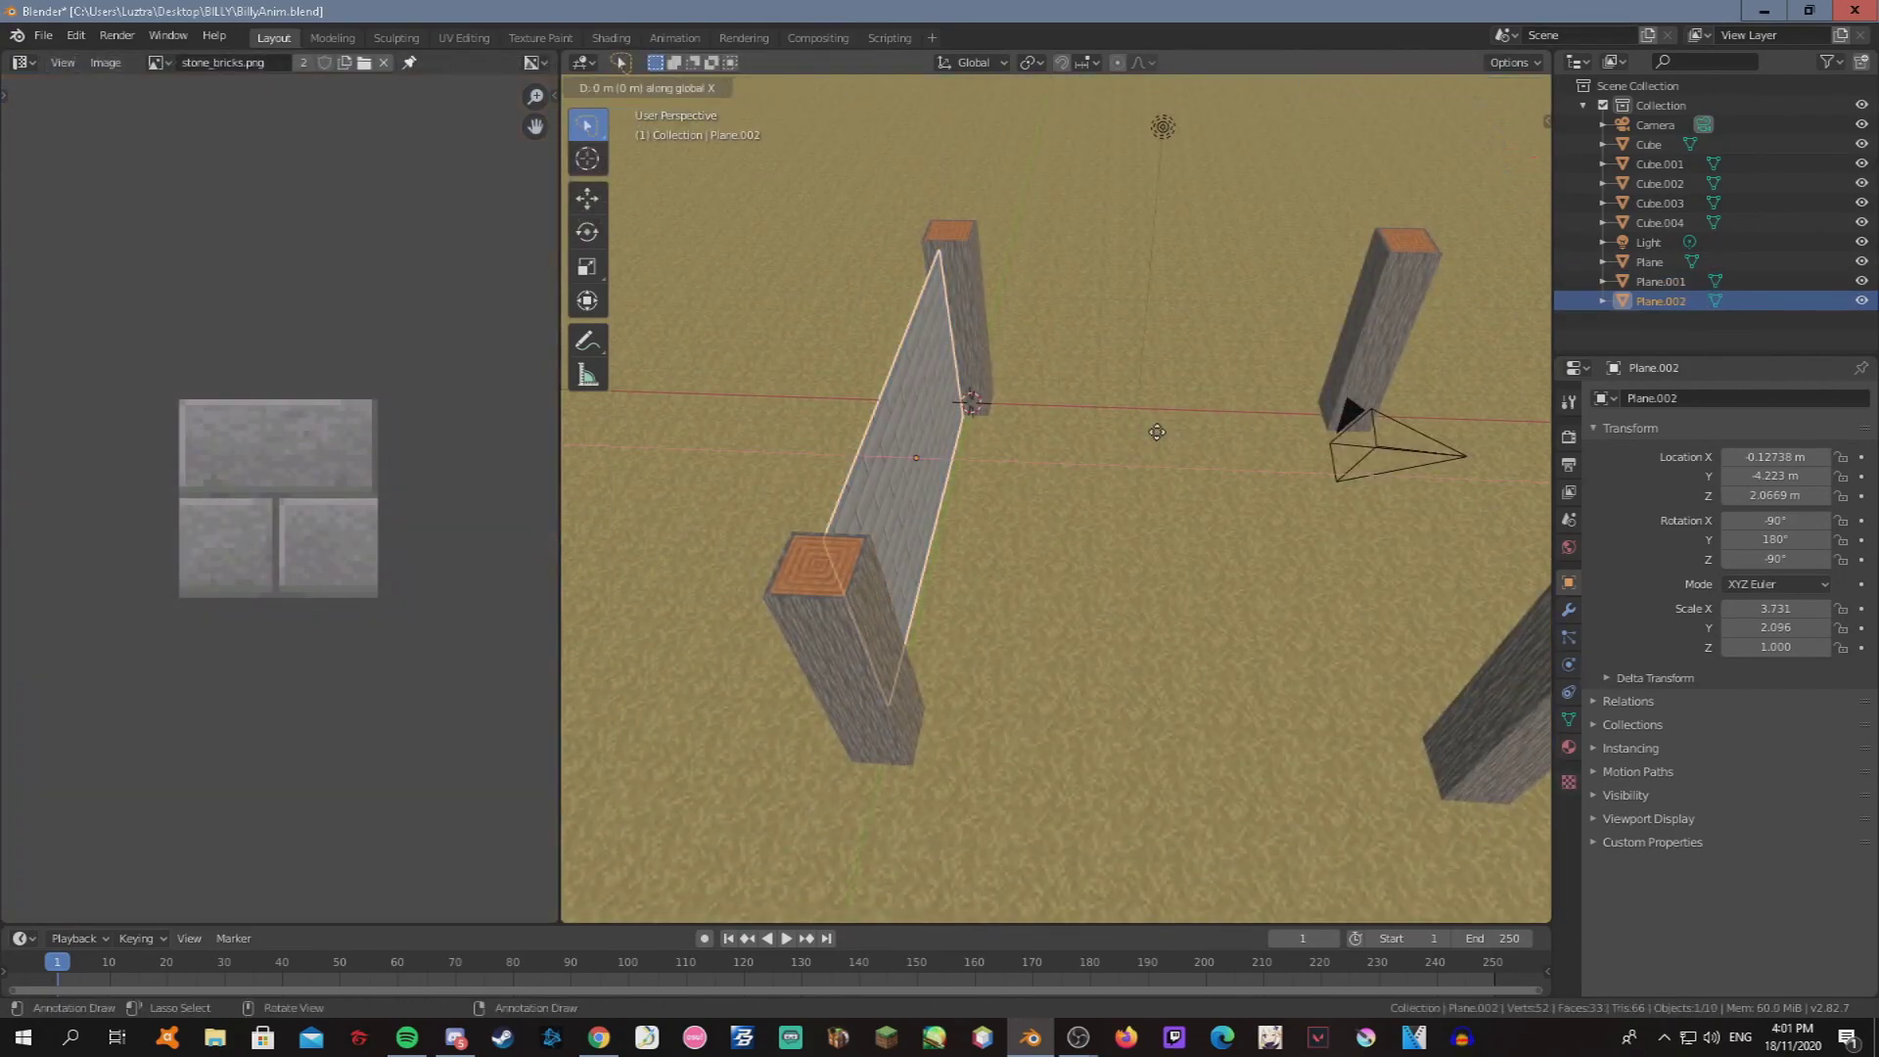
key(x)
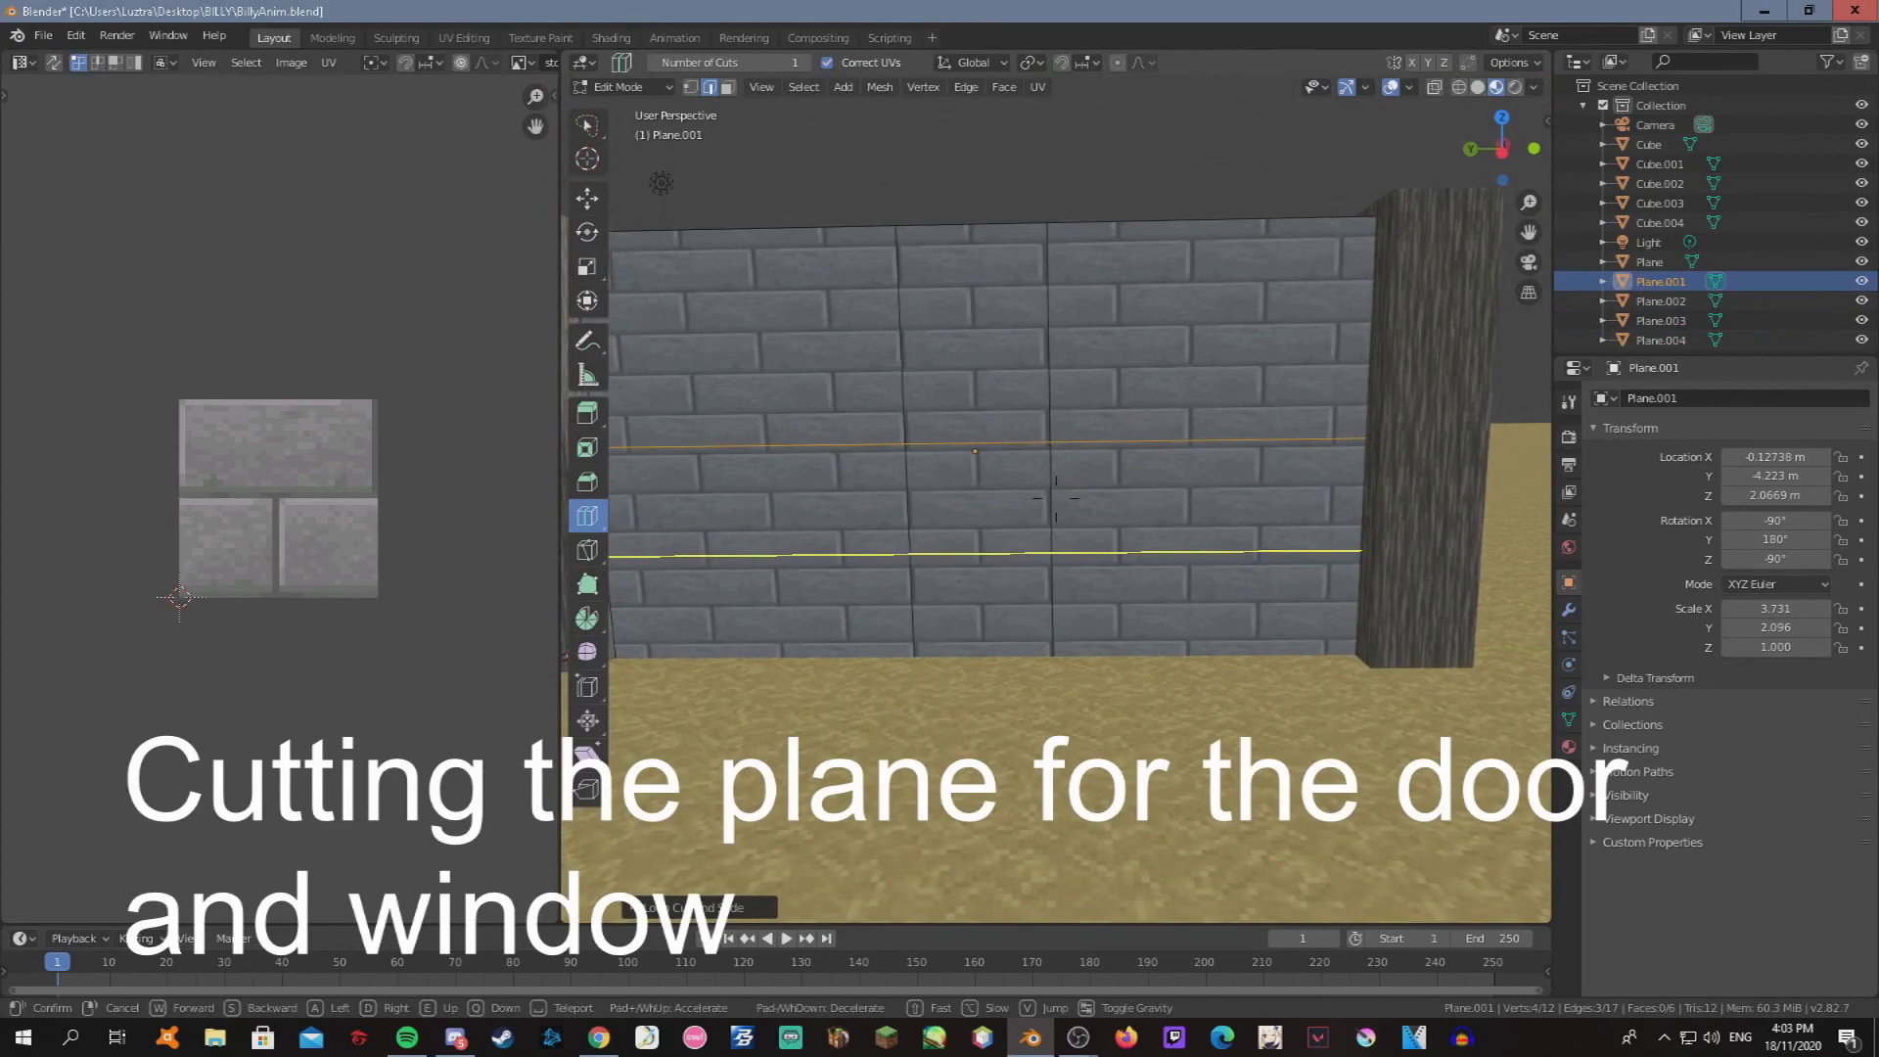
key(Escape)
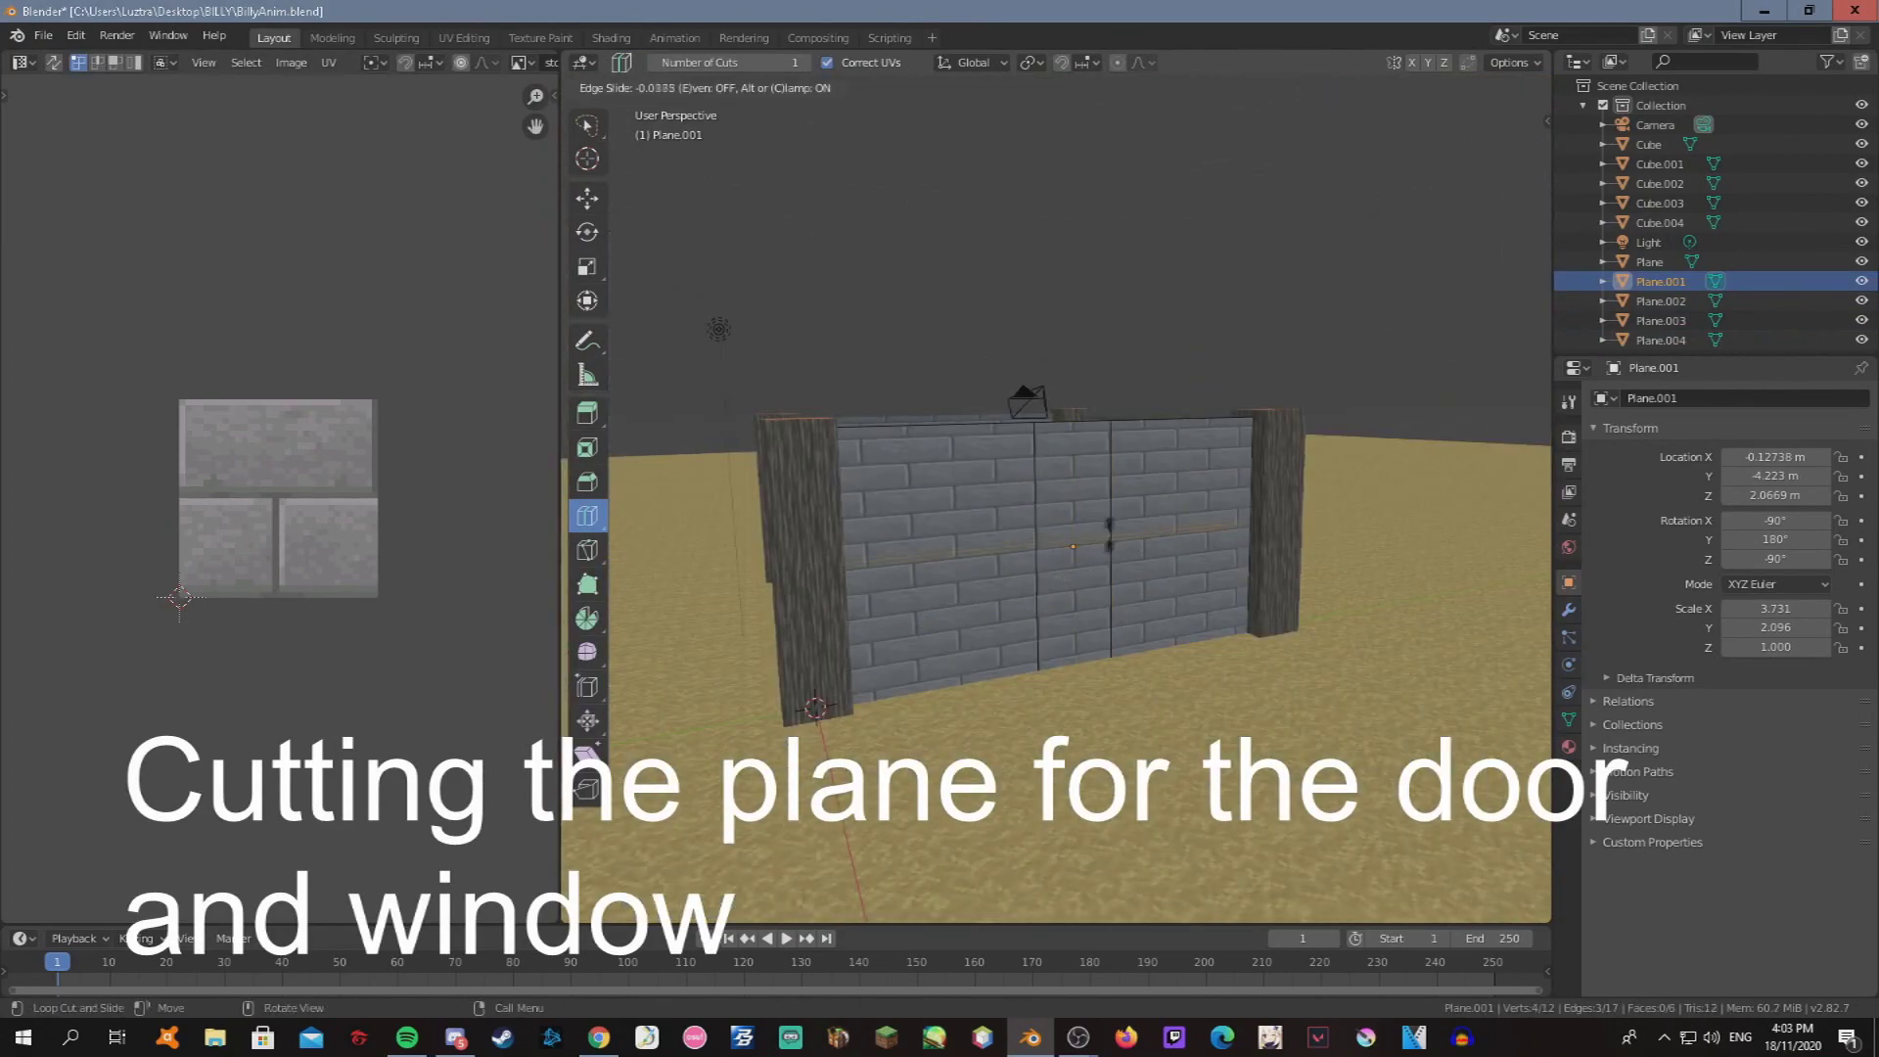
Loop-cut the front wall and select faces to form the doorway and two window openings.
click(1158, 563)
scroll(1157, 562, up, 4)
click(587, 125)
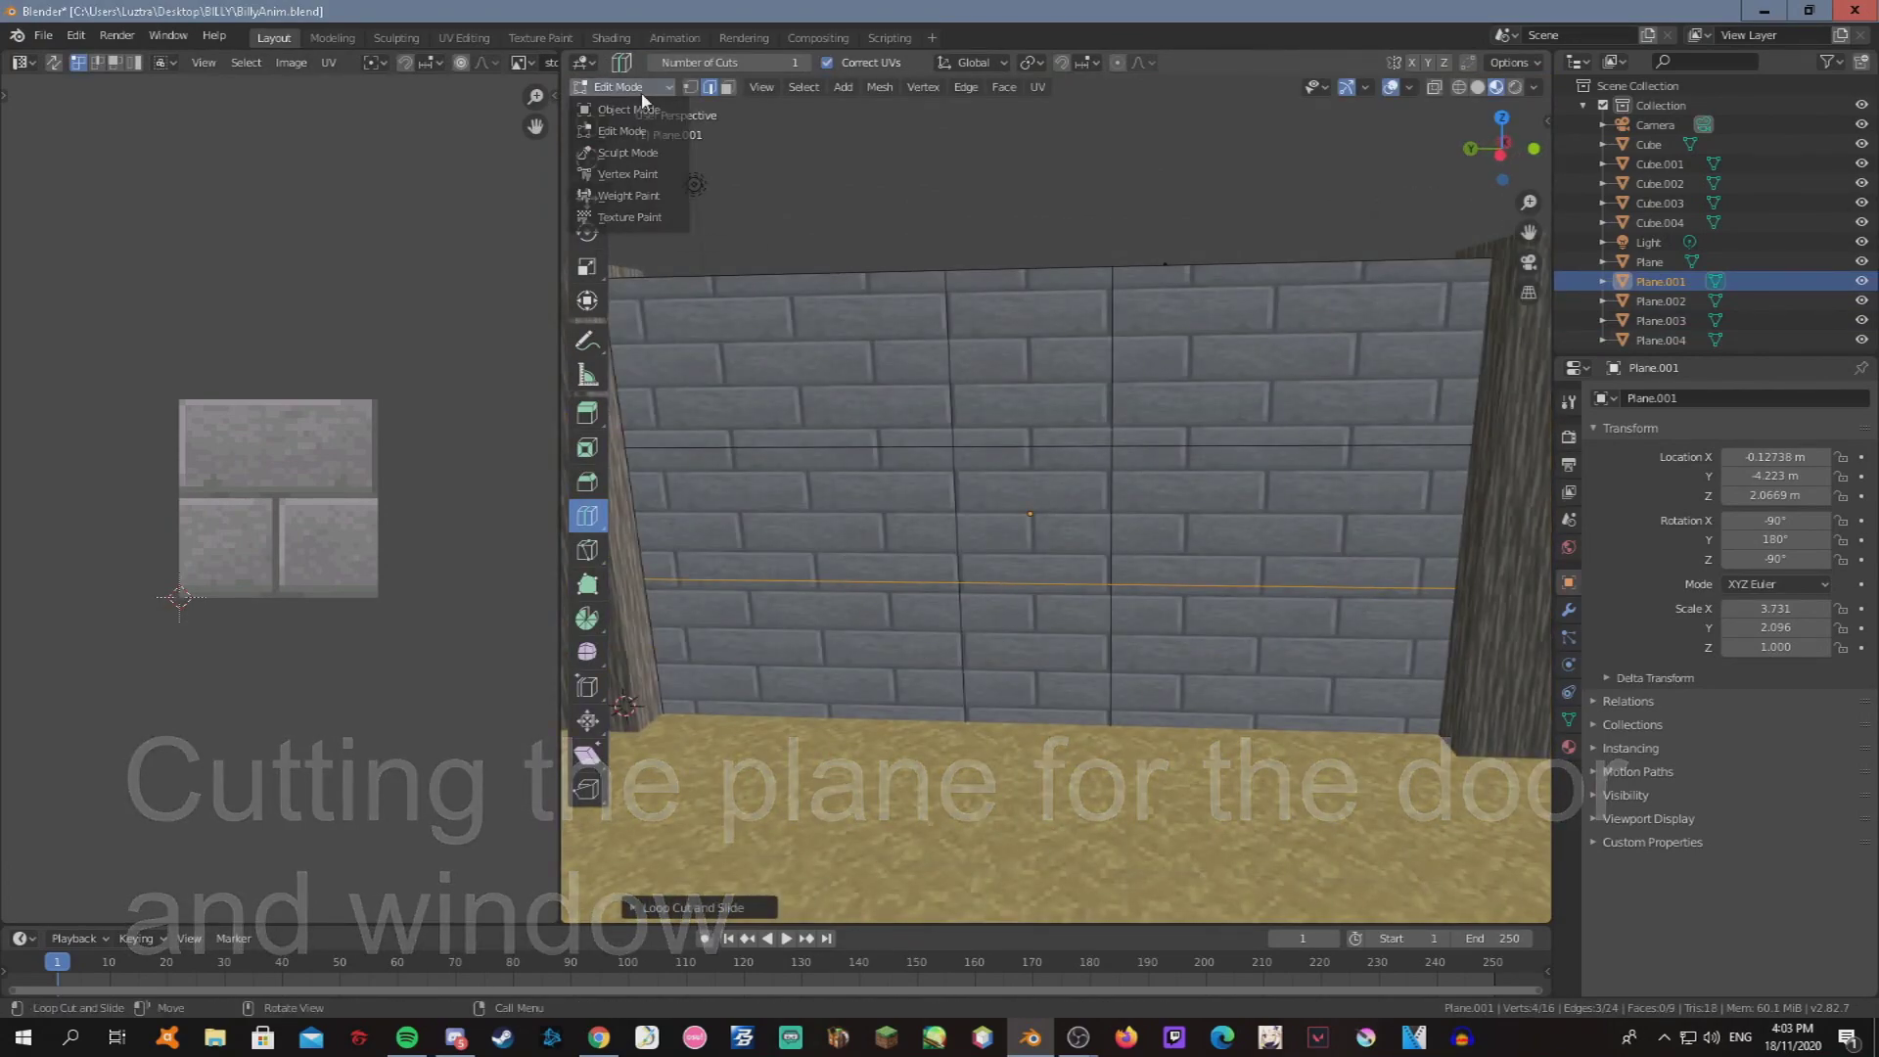
click(961, 587)
shift+click(1074, 451)
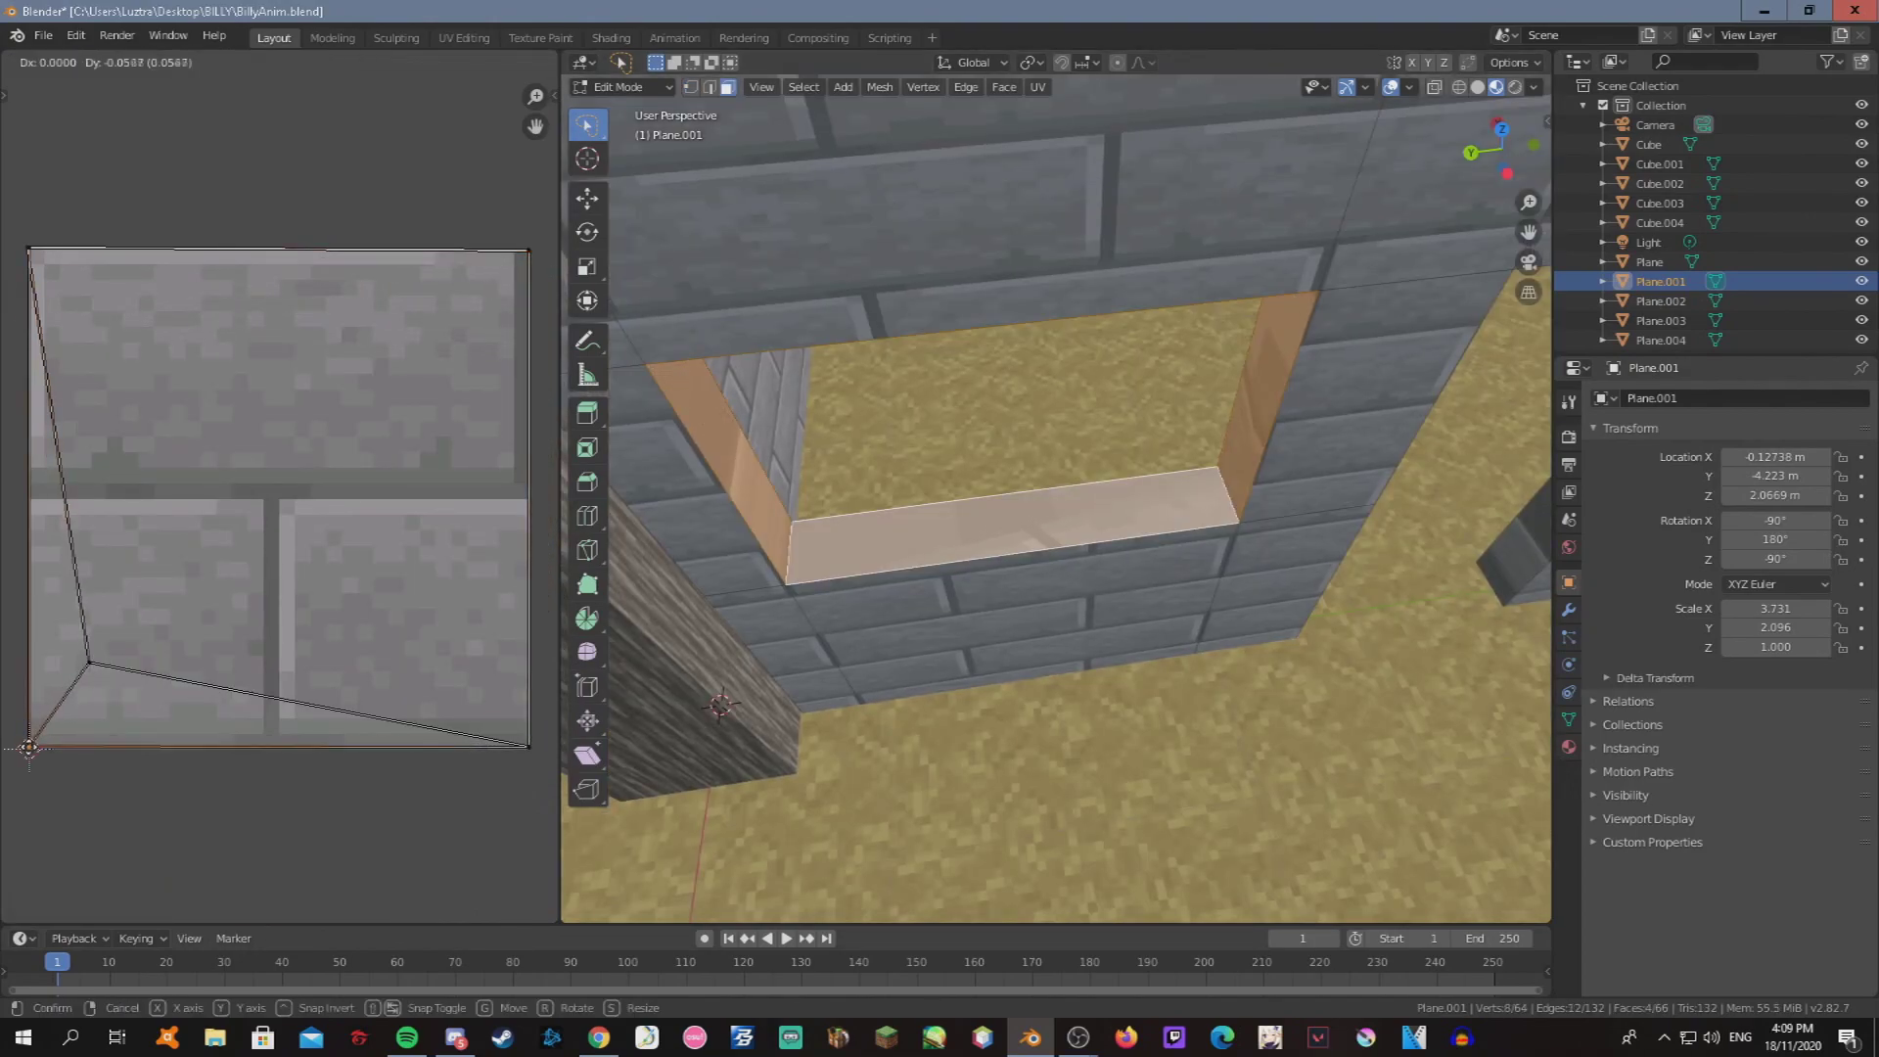
key(ctrl+z)
key(ctrl+z)
key(ctrl+z)
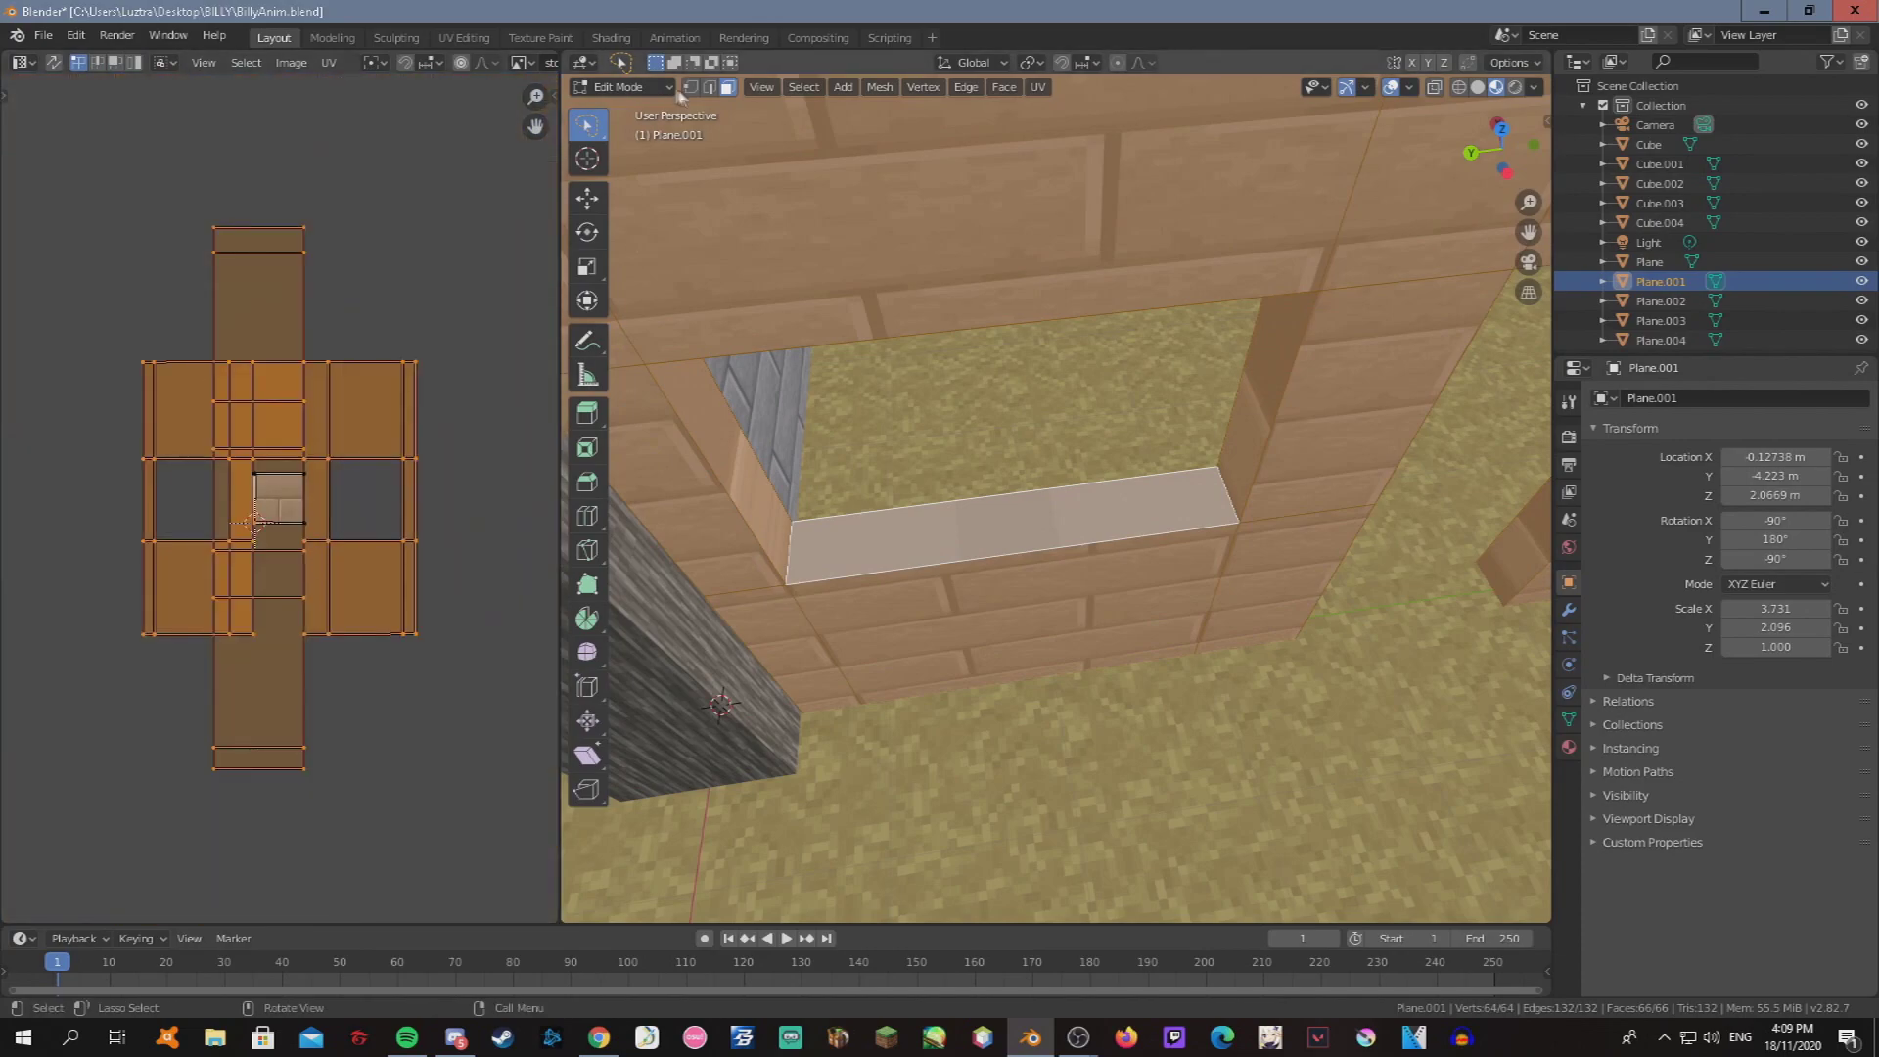
middle_drag(744, 490, 278, 526)
key(ctrl+shift+z)
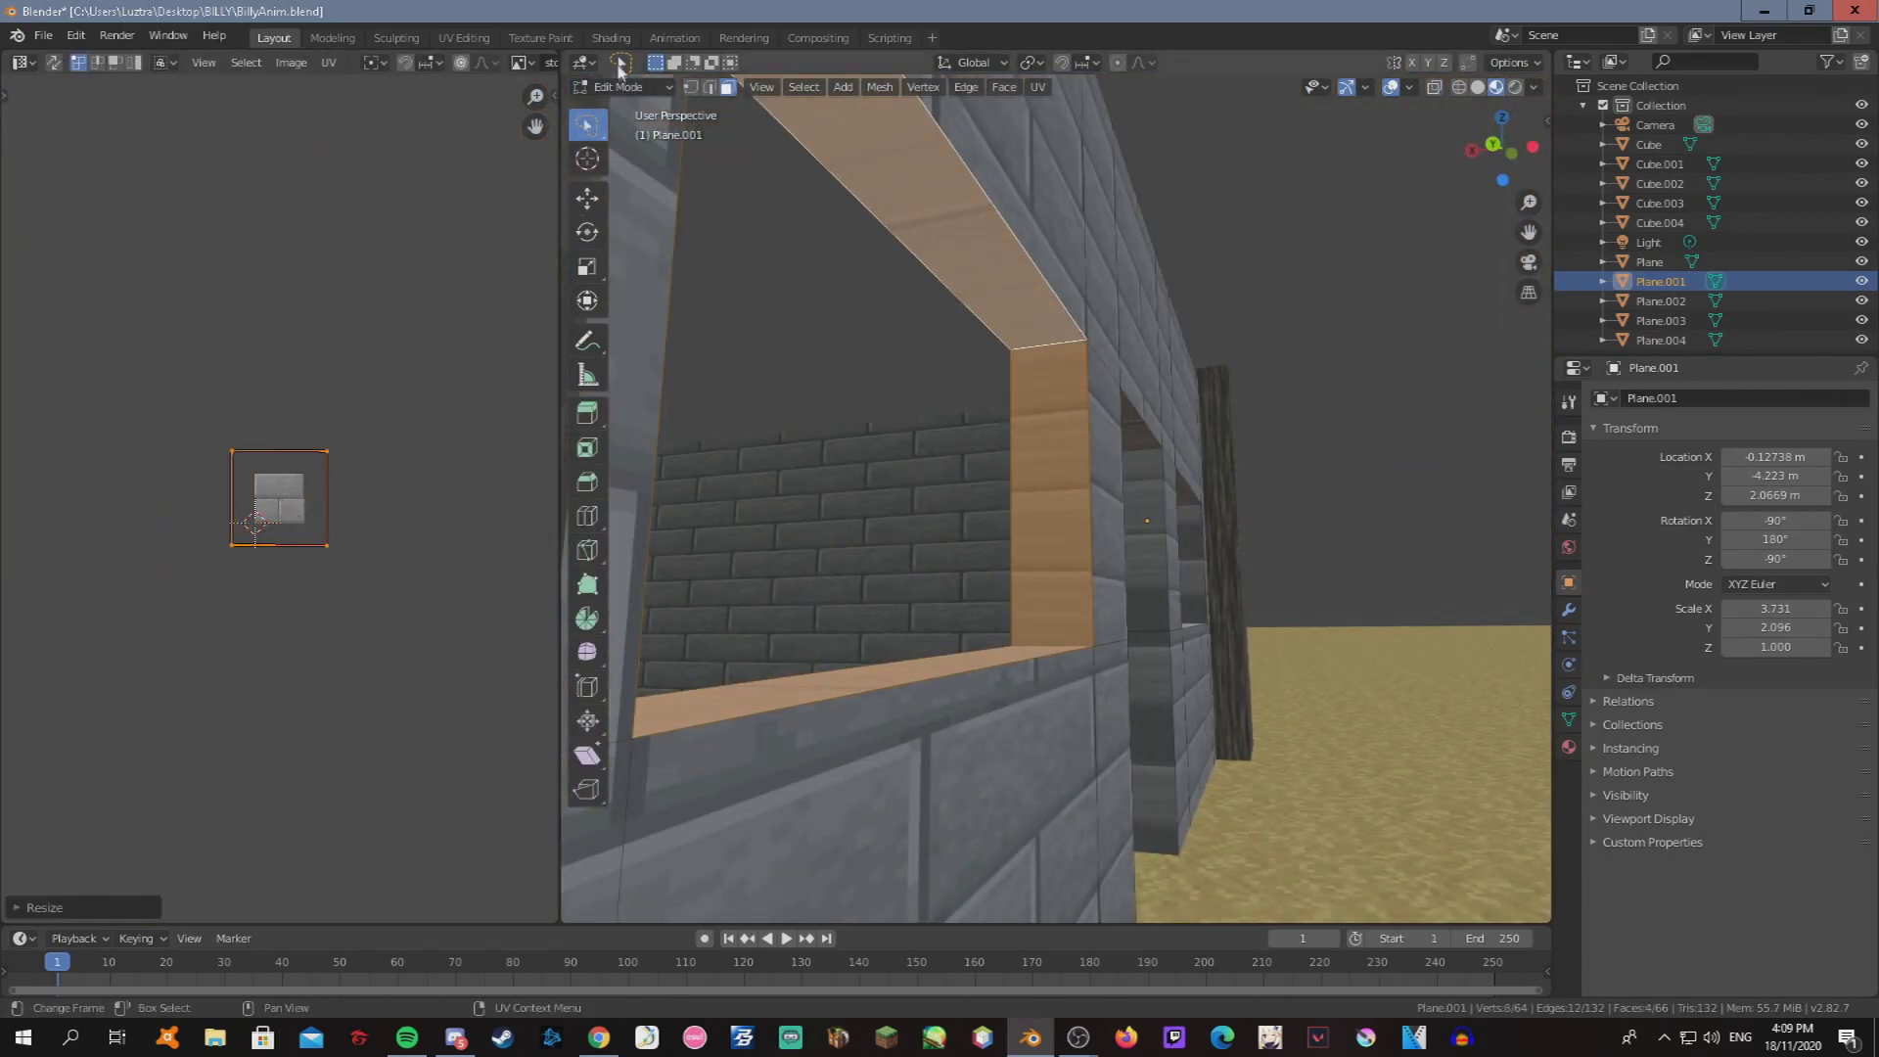
key(Tab)
key(shift+grave)
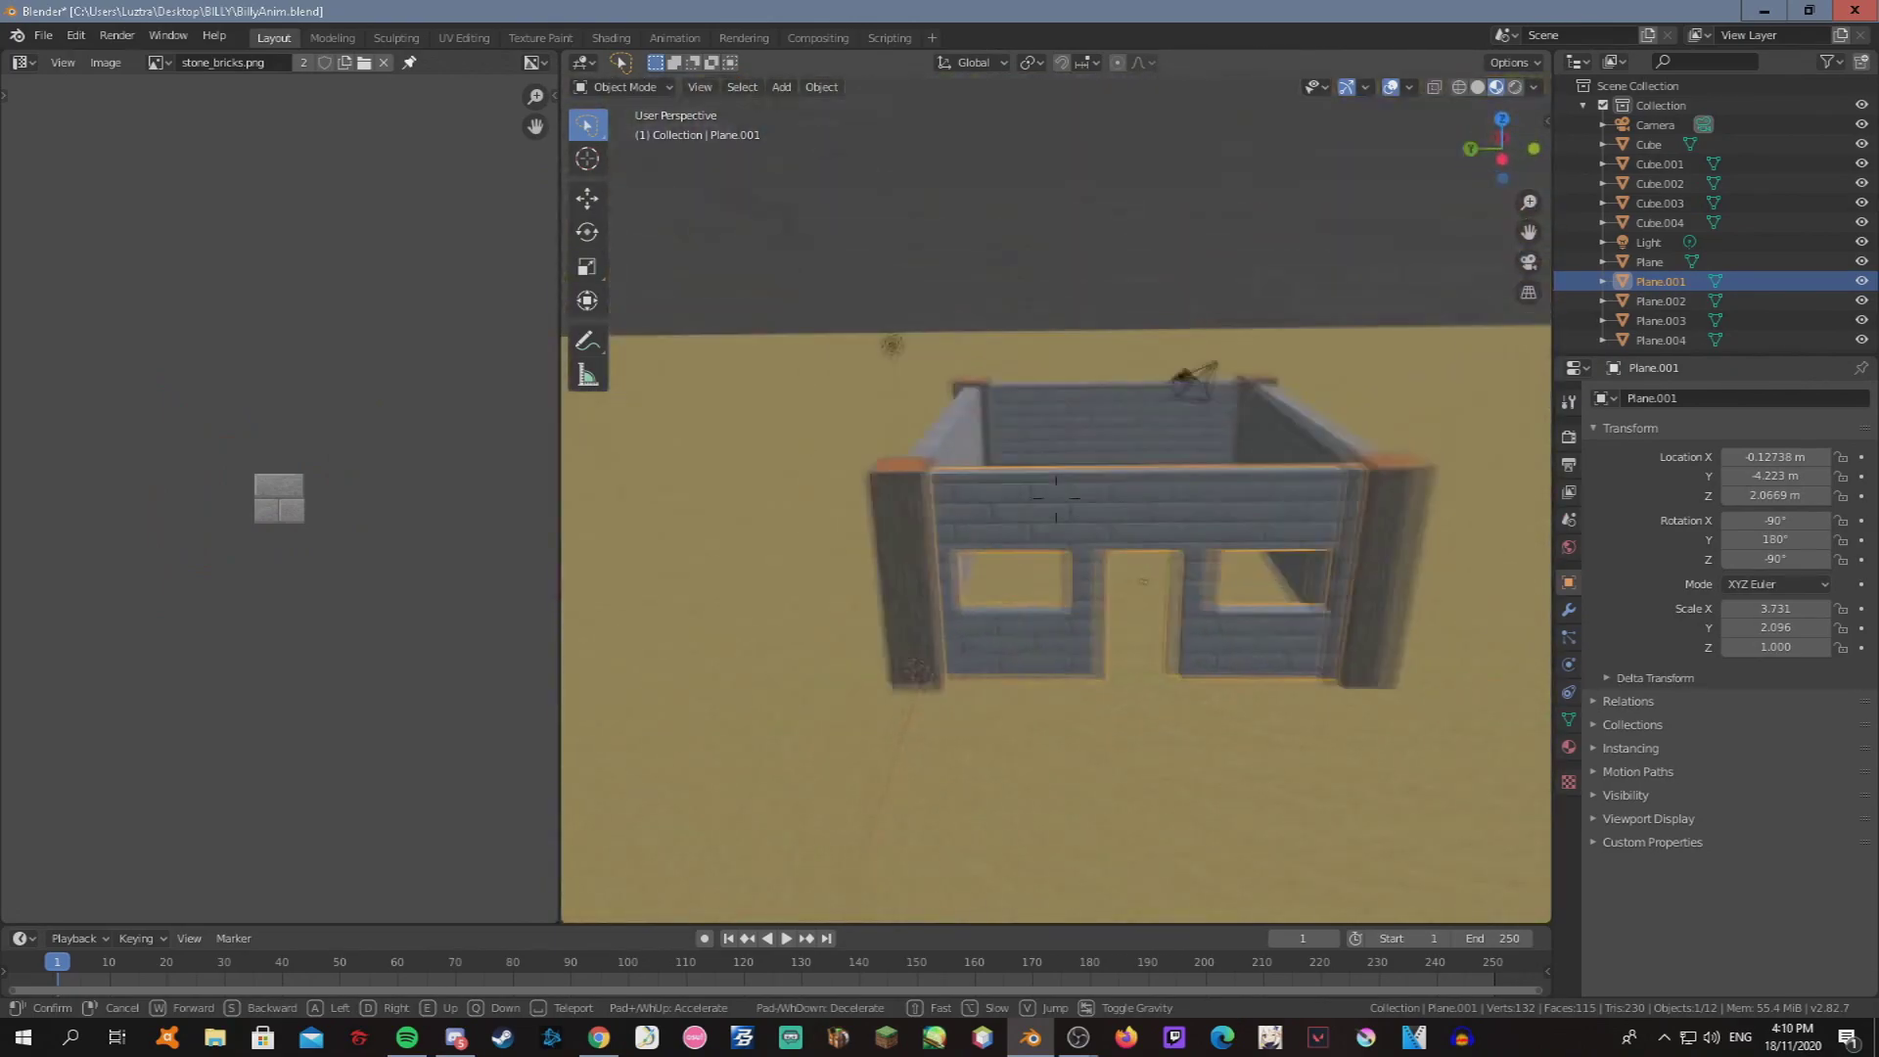
key(super+e)
Navigate to .minecraft\resourcepacks\Faithful-1.16.2\assets\minecraft\textures\block in File Explorer.
text(data%)
key(Return)
double_click(445, 338)
double_click(445, 319)
double_click(445, 319)
double_click(470, 382)
double_click(464, 323)
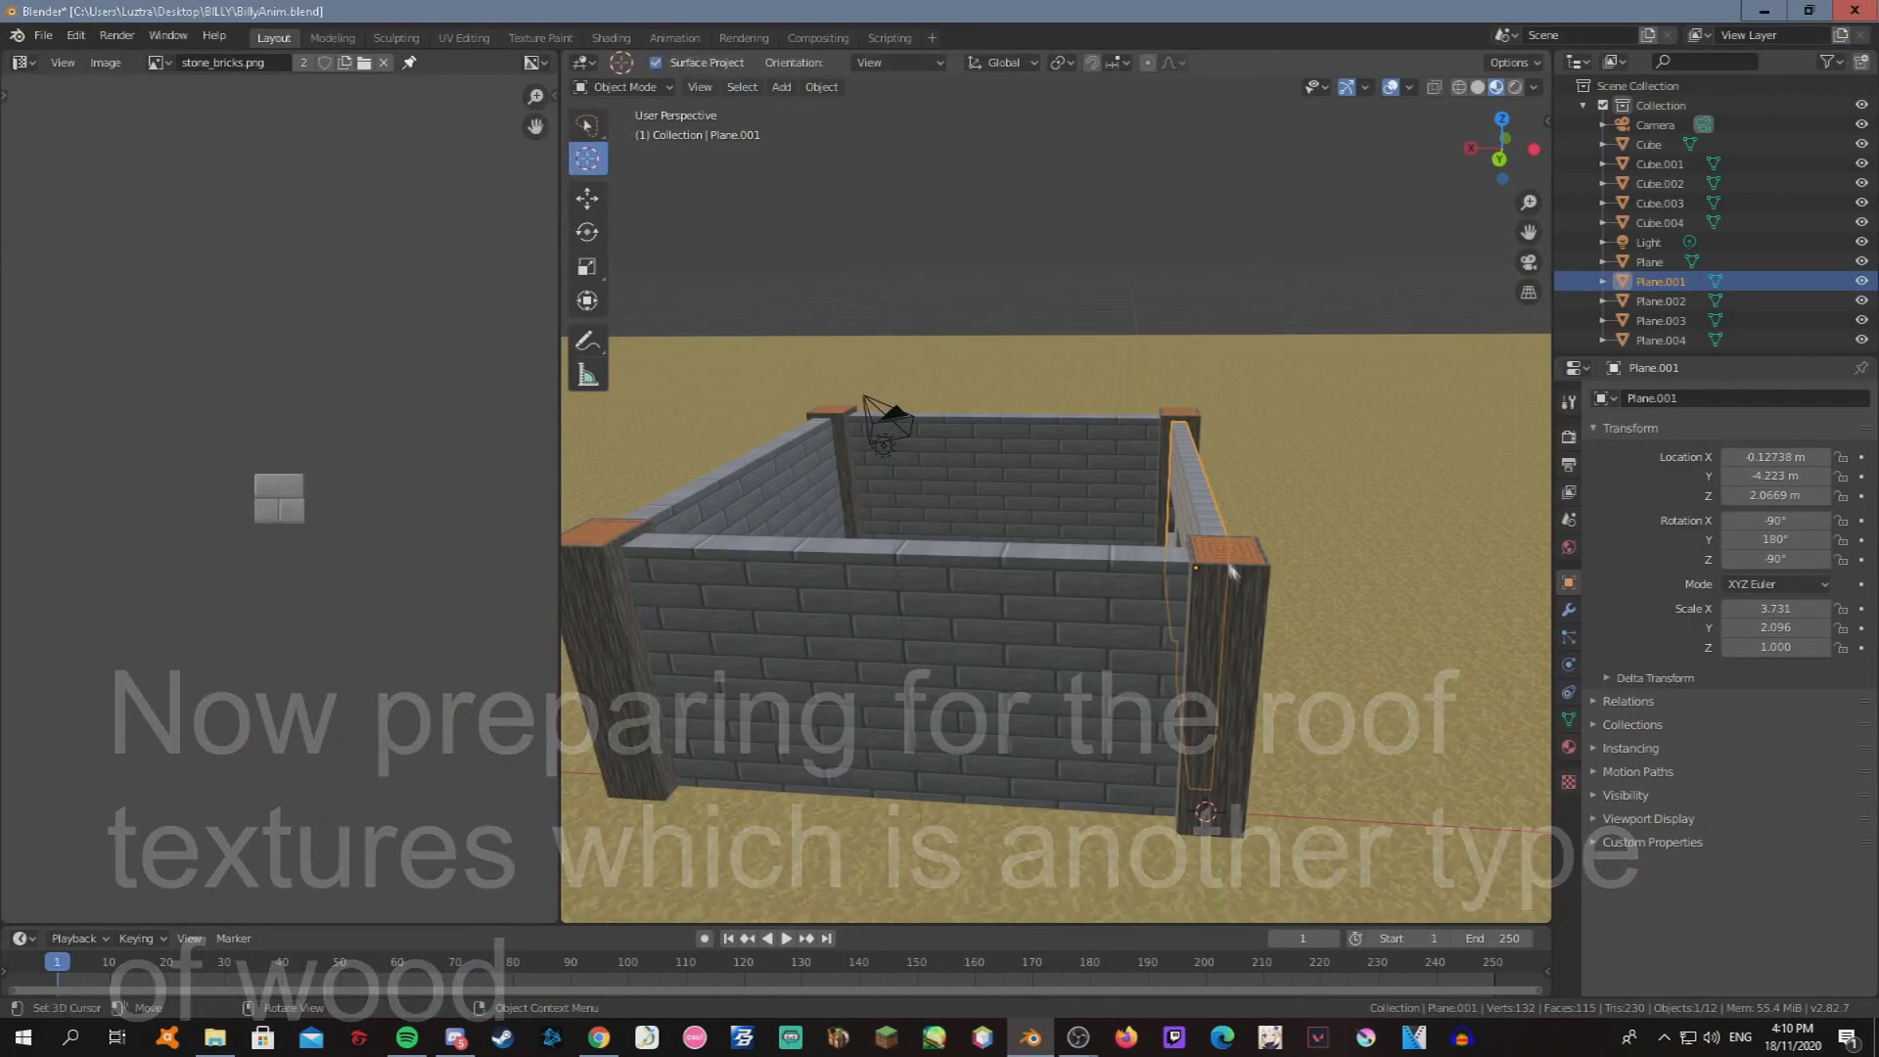
Back in Blender, add a new cube and move it above the walls.
click(782, 87)
click(964, 128)
key(g)
key(shift+grave)
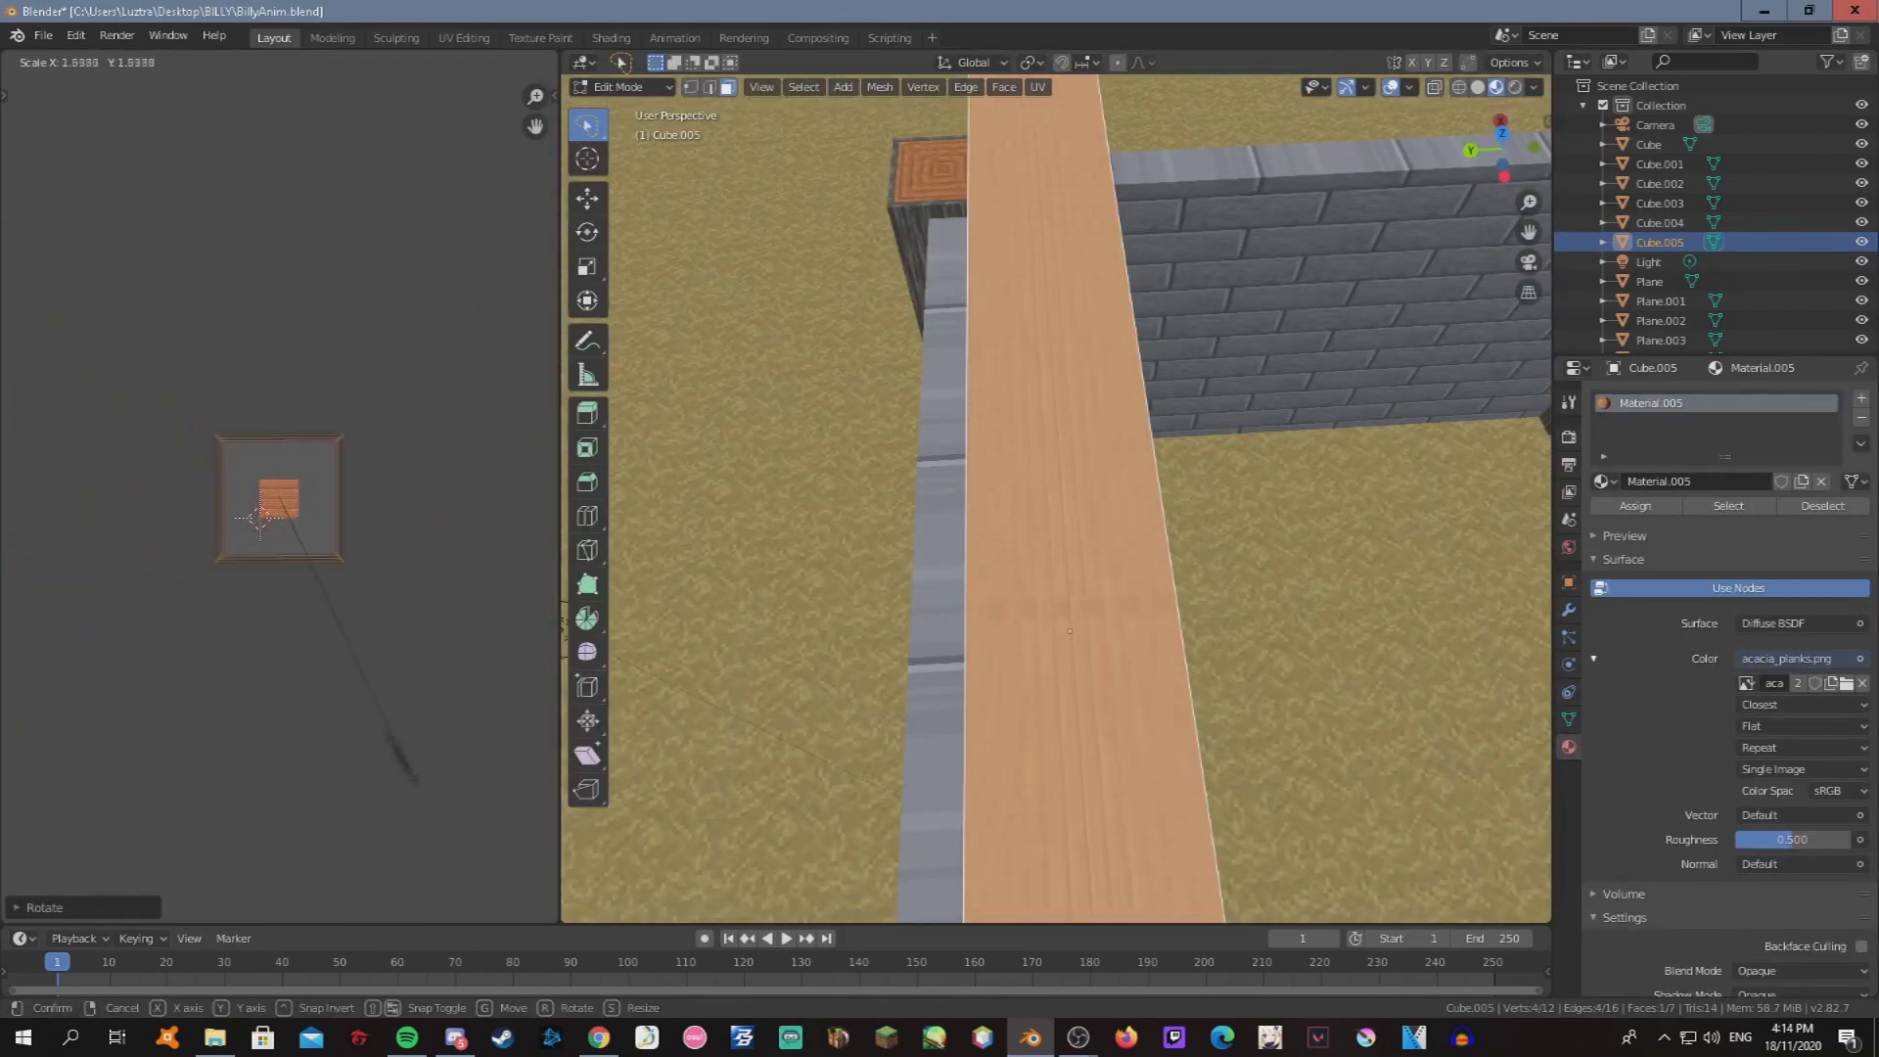
Scale the acacia plank UVs and add an Array modifier to the plank.
key(Return)
key(shift+grave)
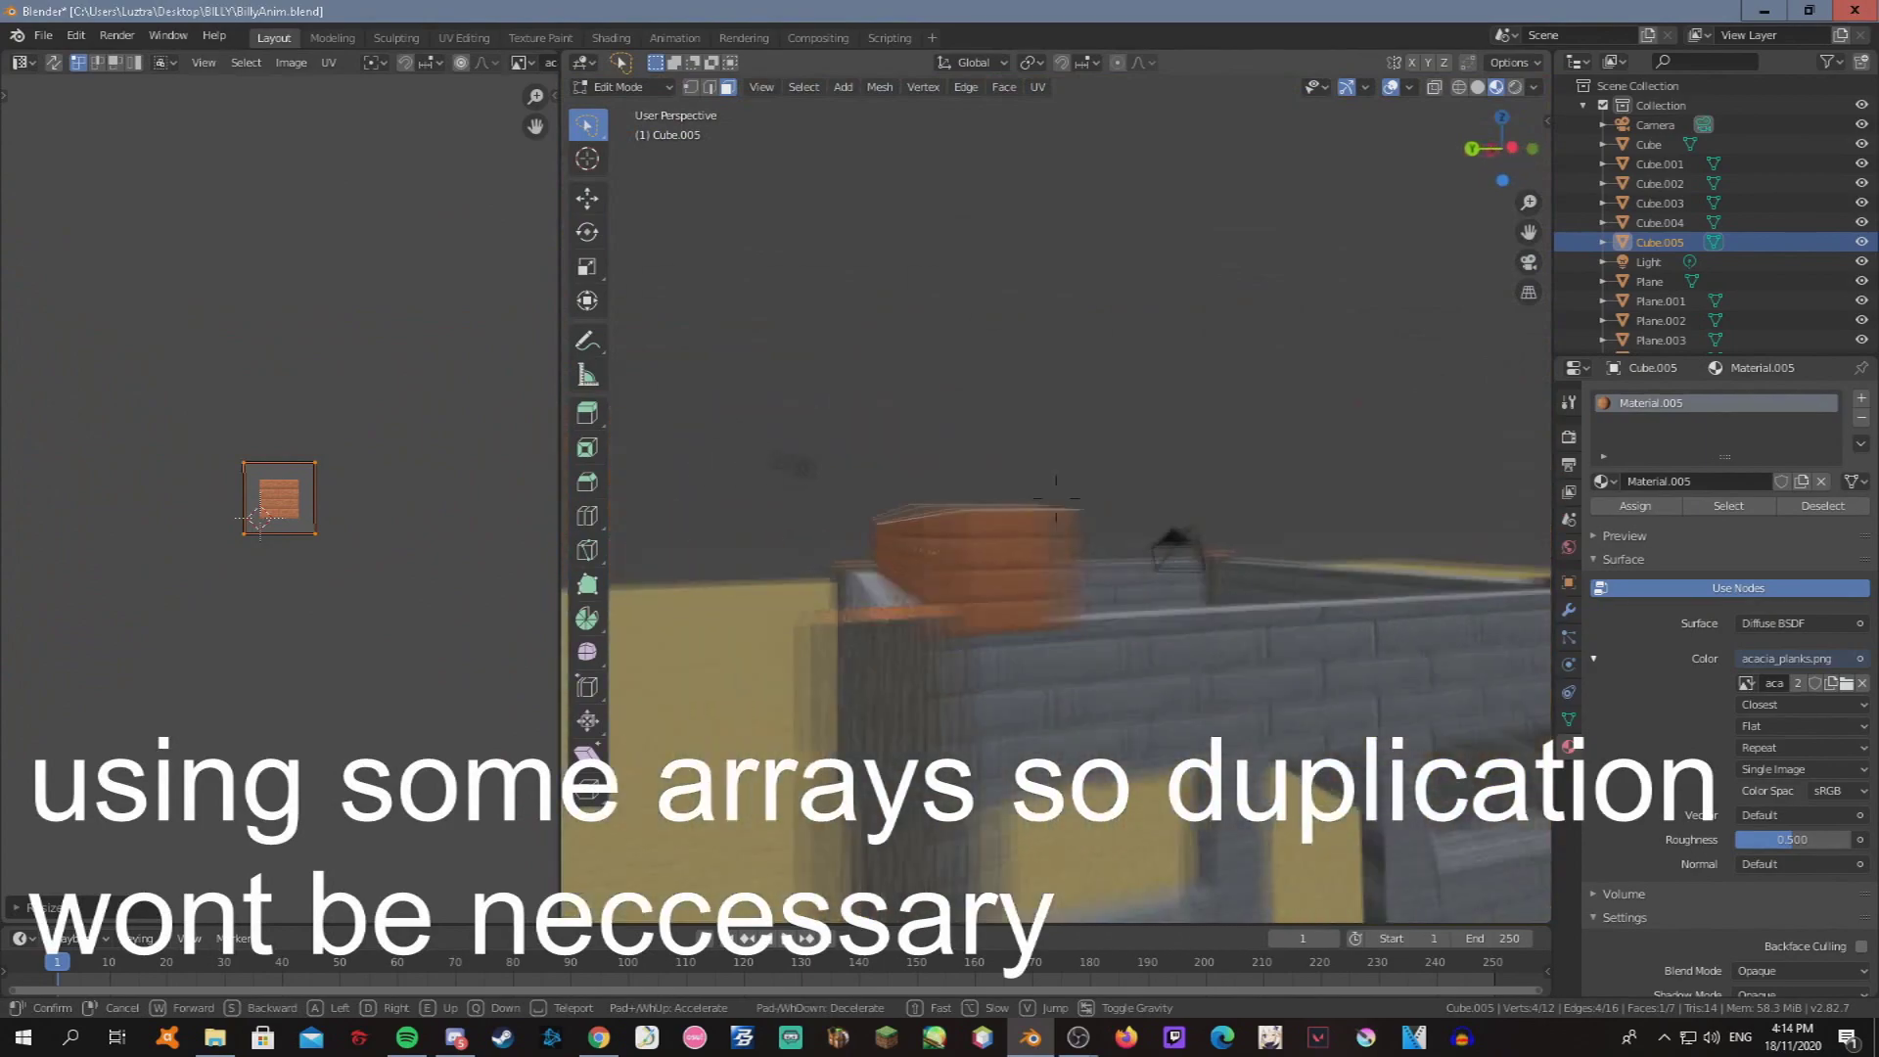
click(1056, 498)
click(1569, 609)
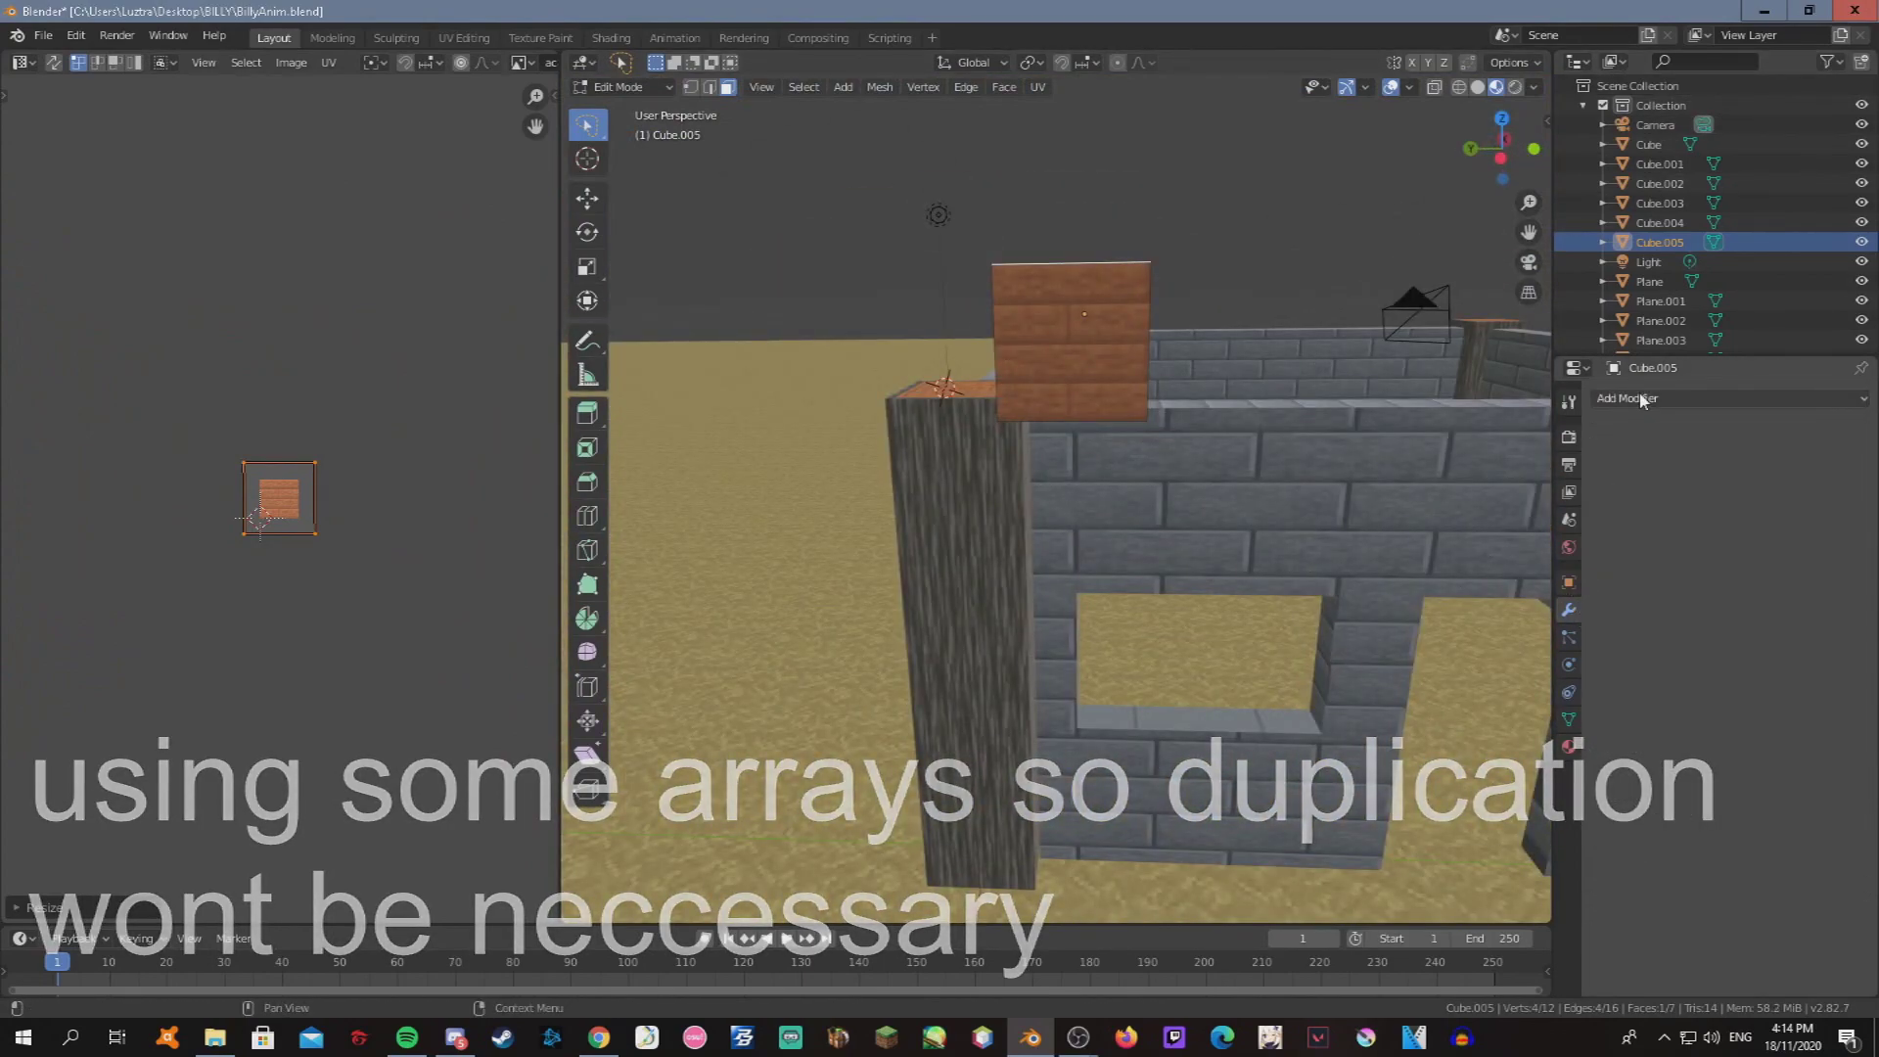
click(1727, 397)
click(1439, 423)
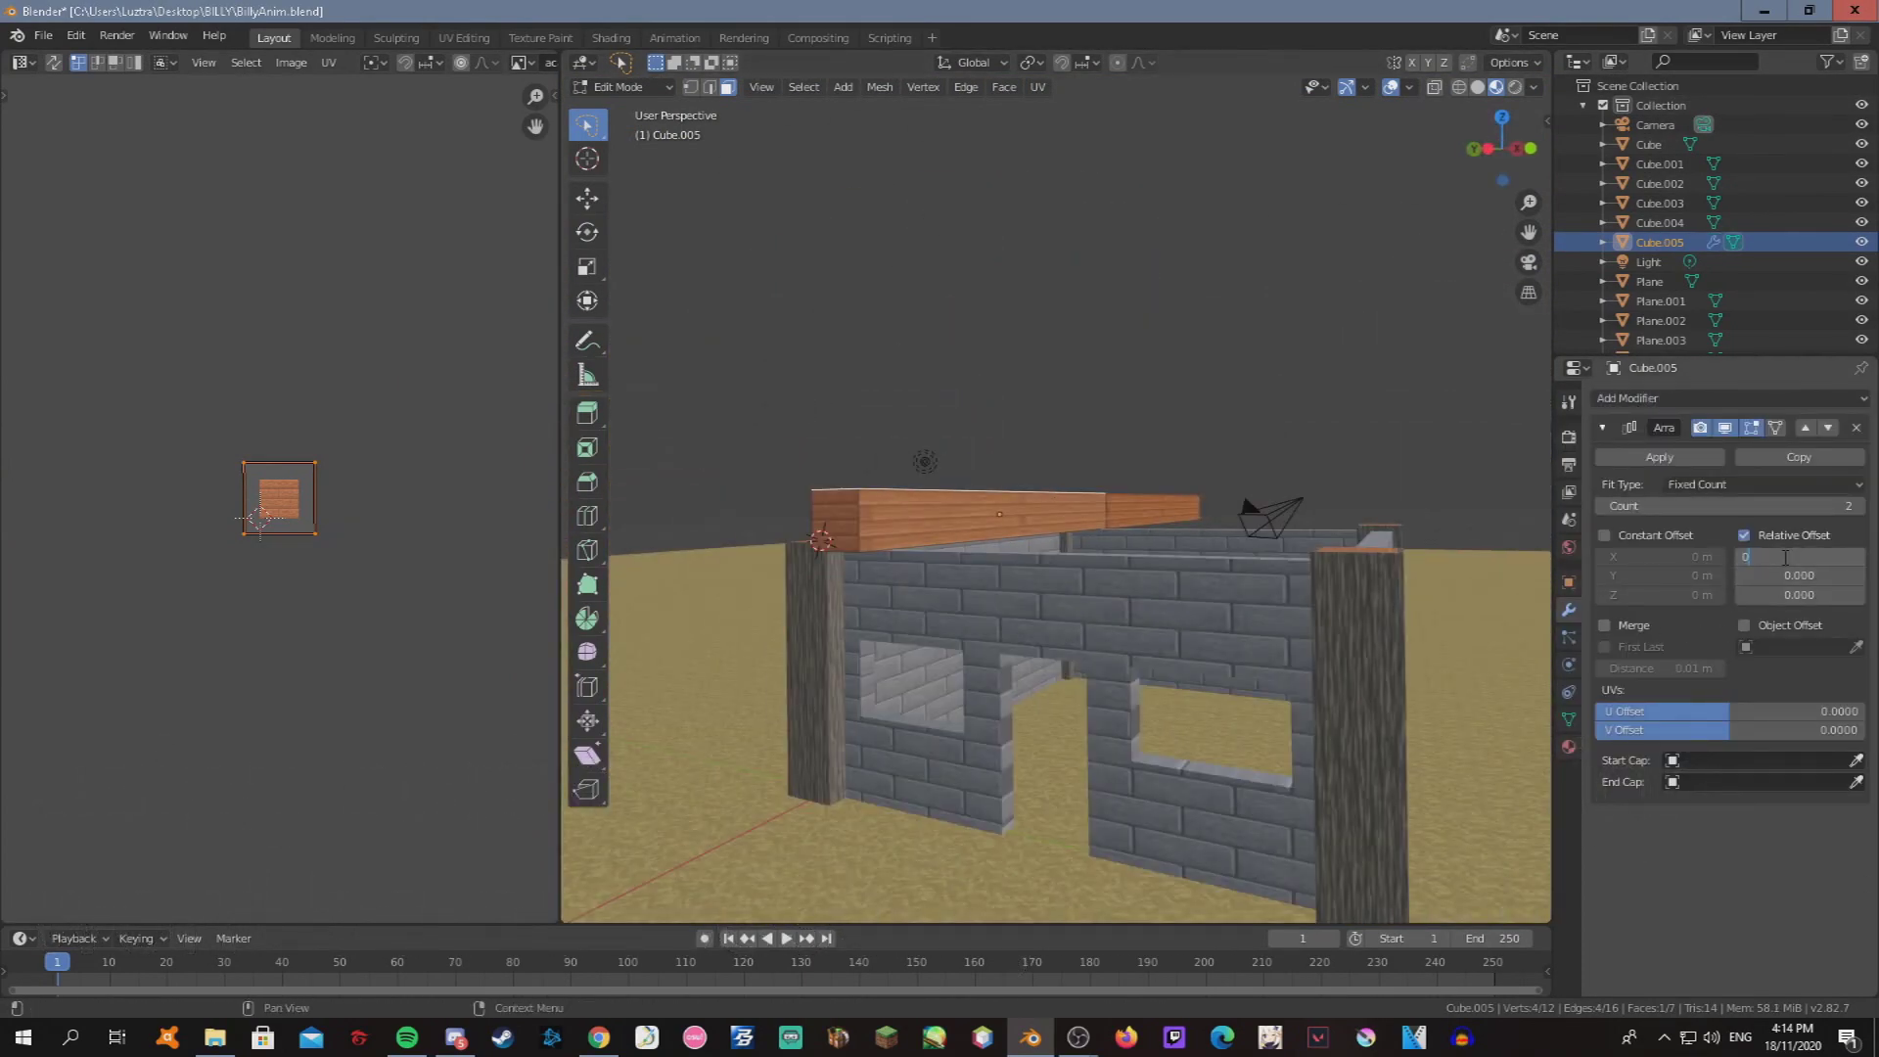
Make the array four plank copies, each rising 2 m in Z, and inspect the steps.
key(Tab)
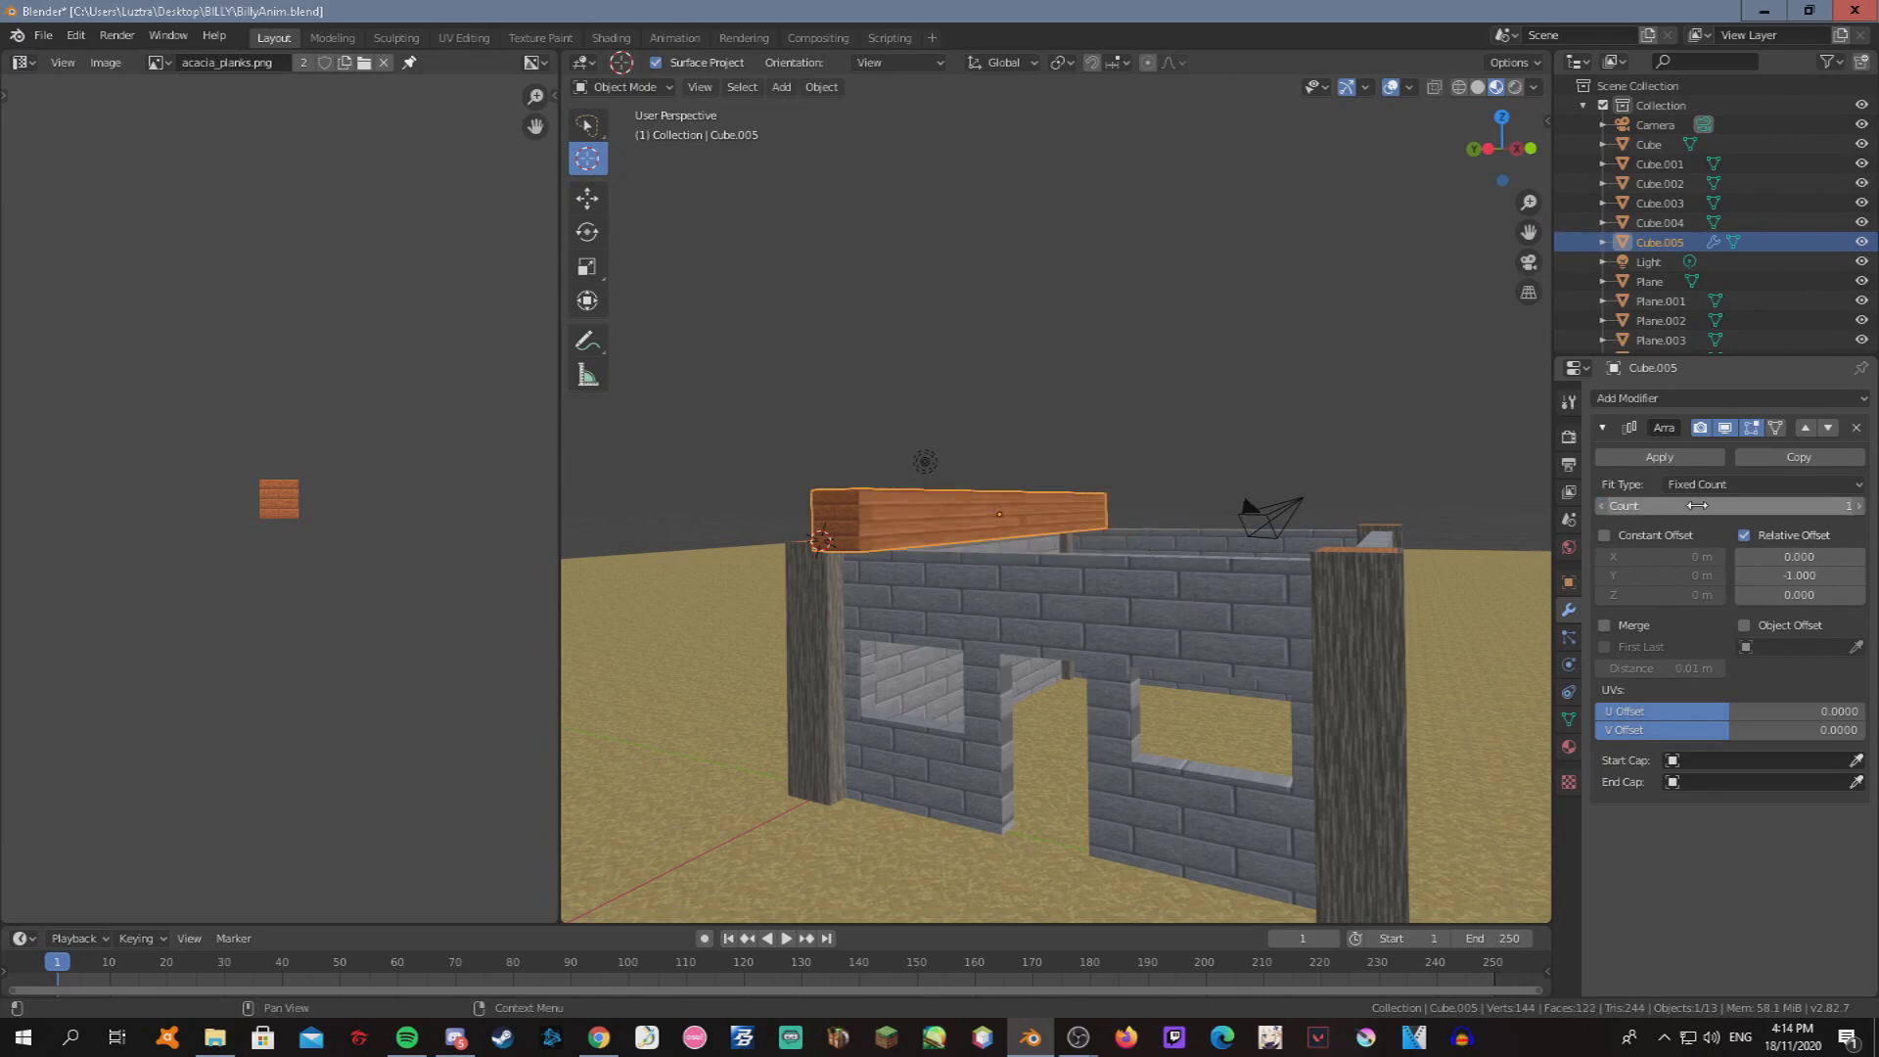
key(w)
middle_drag(1066, 489, 974, 477)
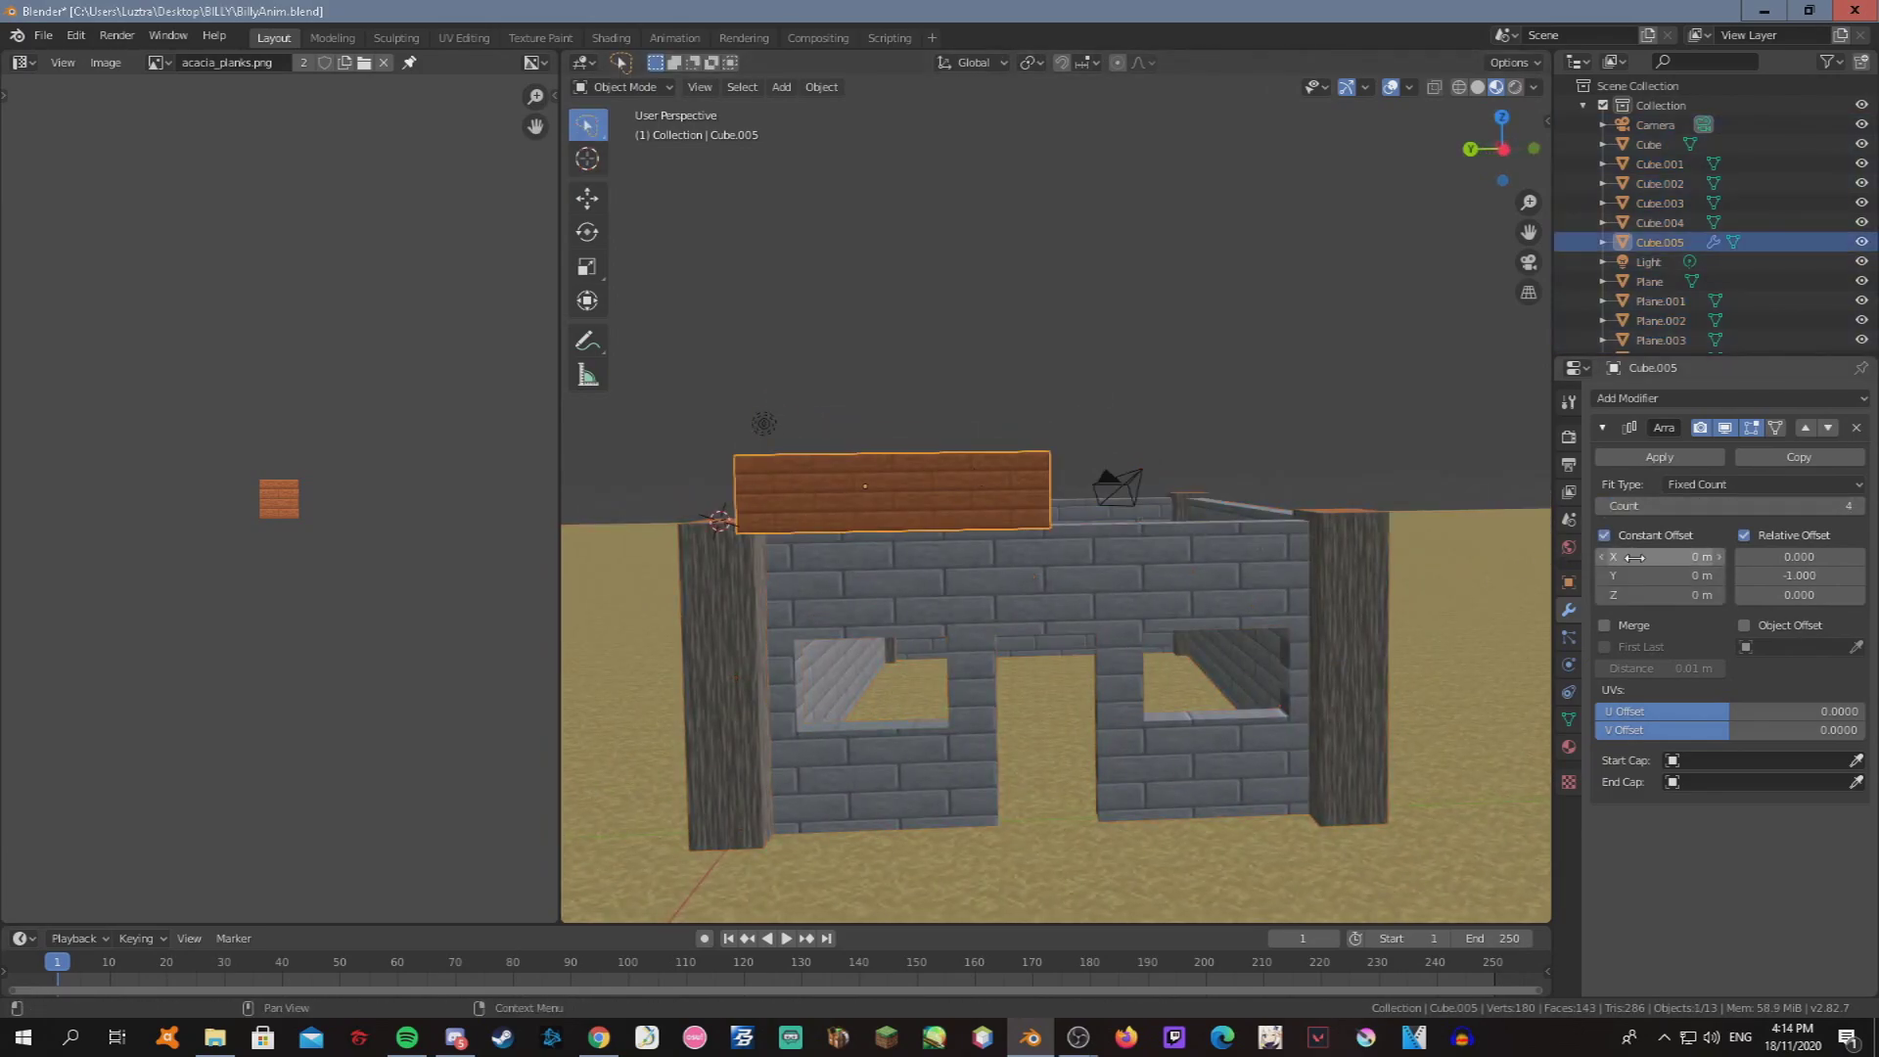
drag(1649, 600, 1702, 600)
key(shift+grave)
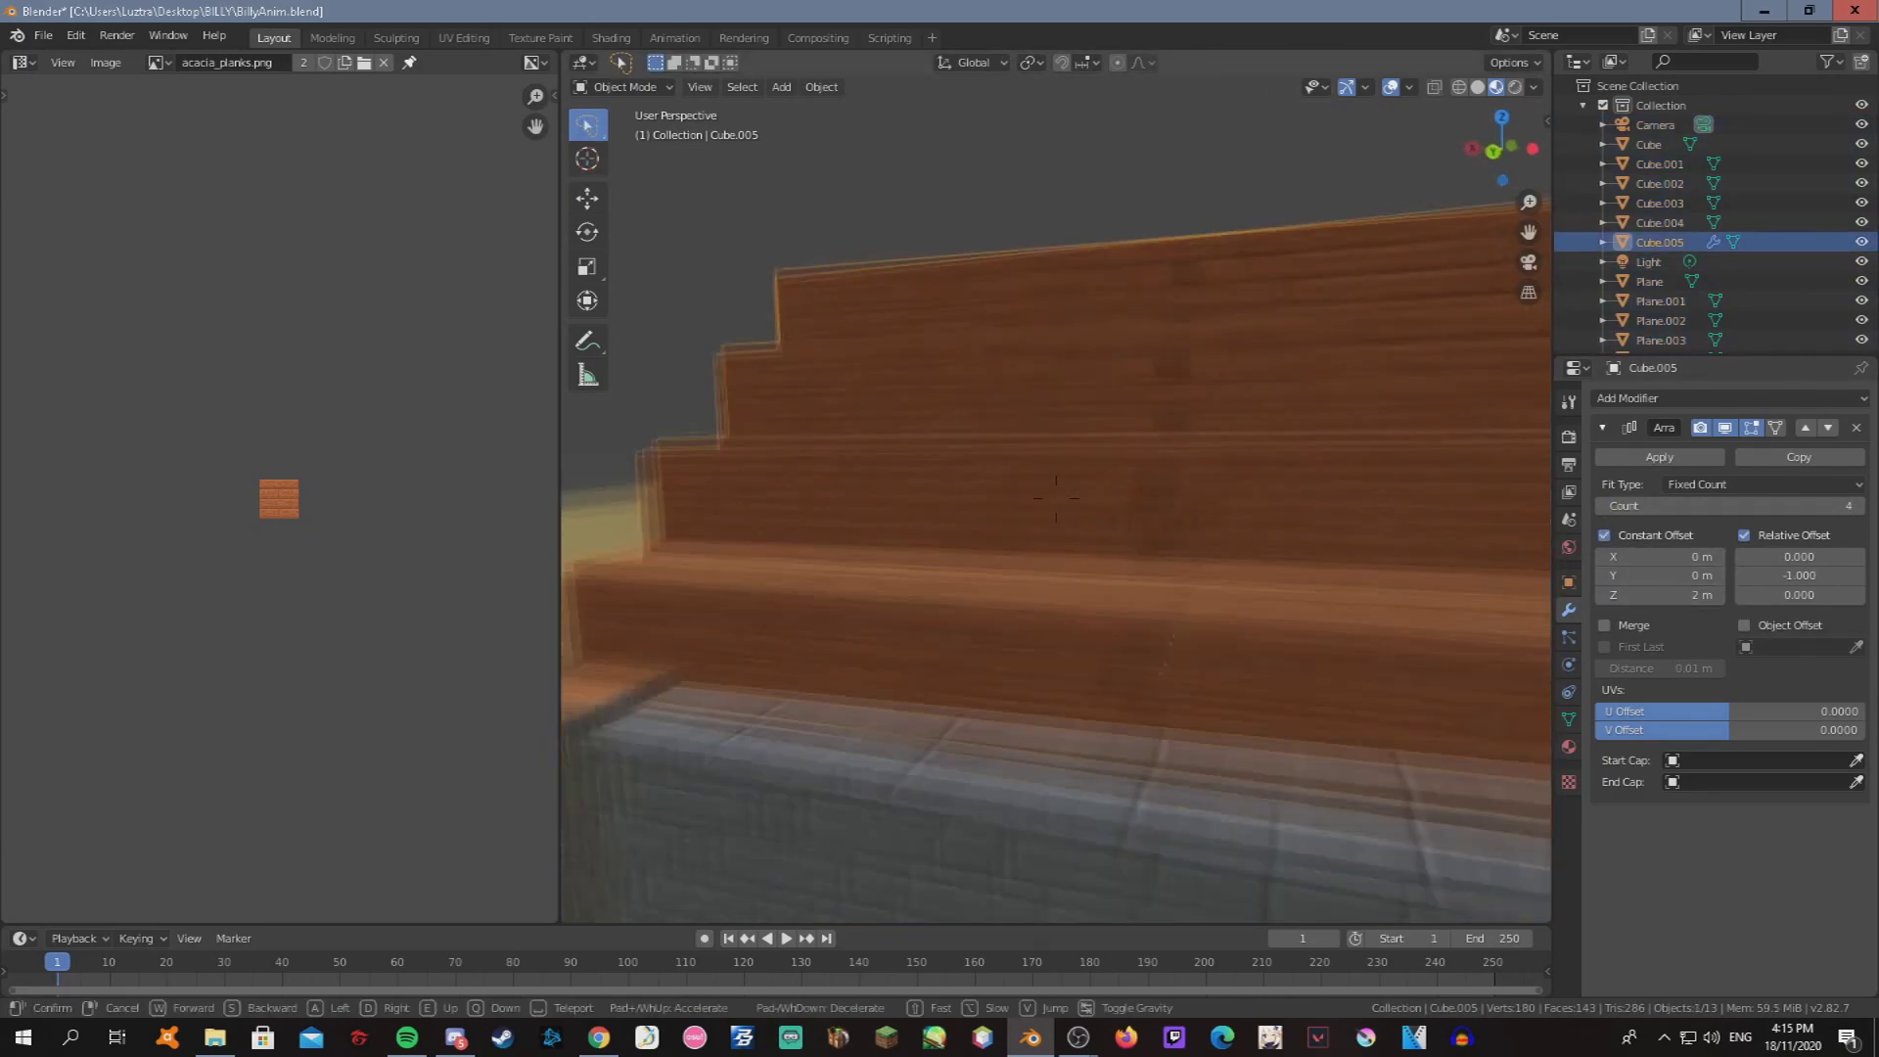
key(Escape)
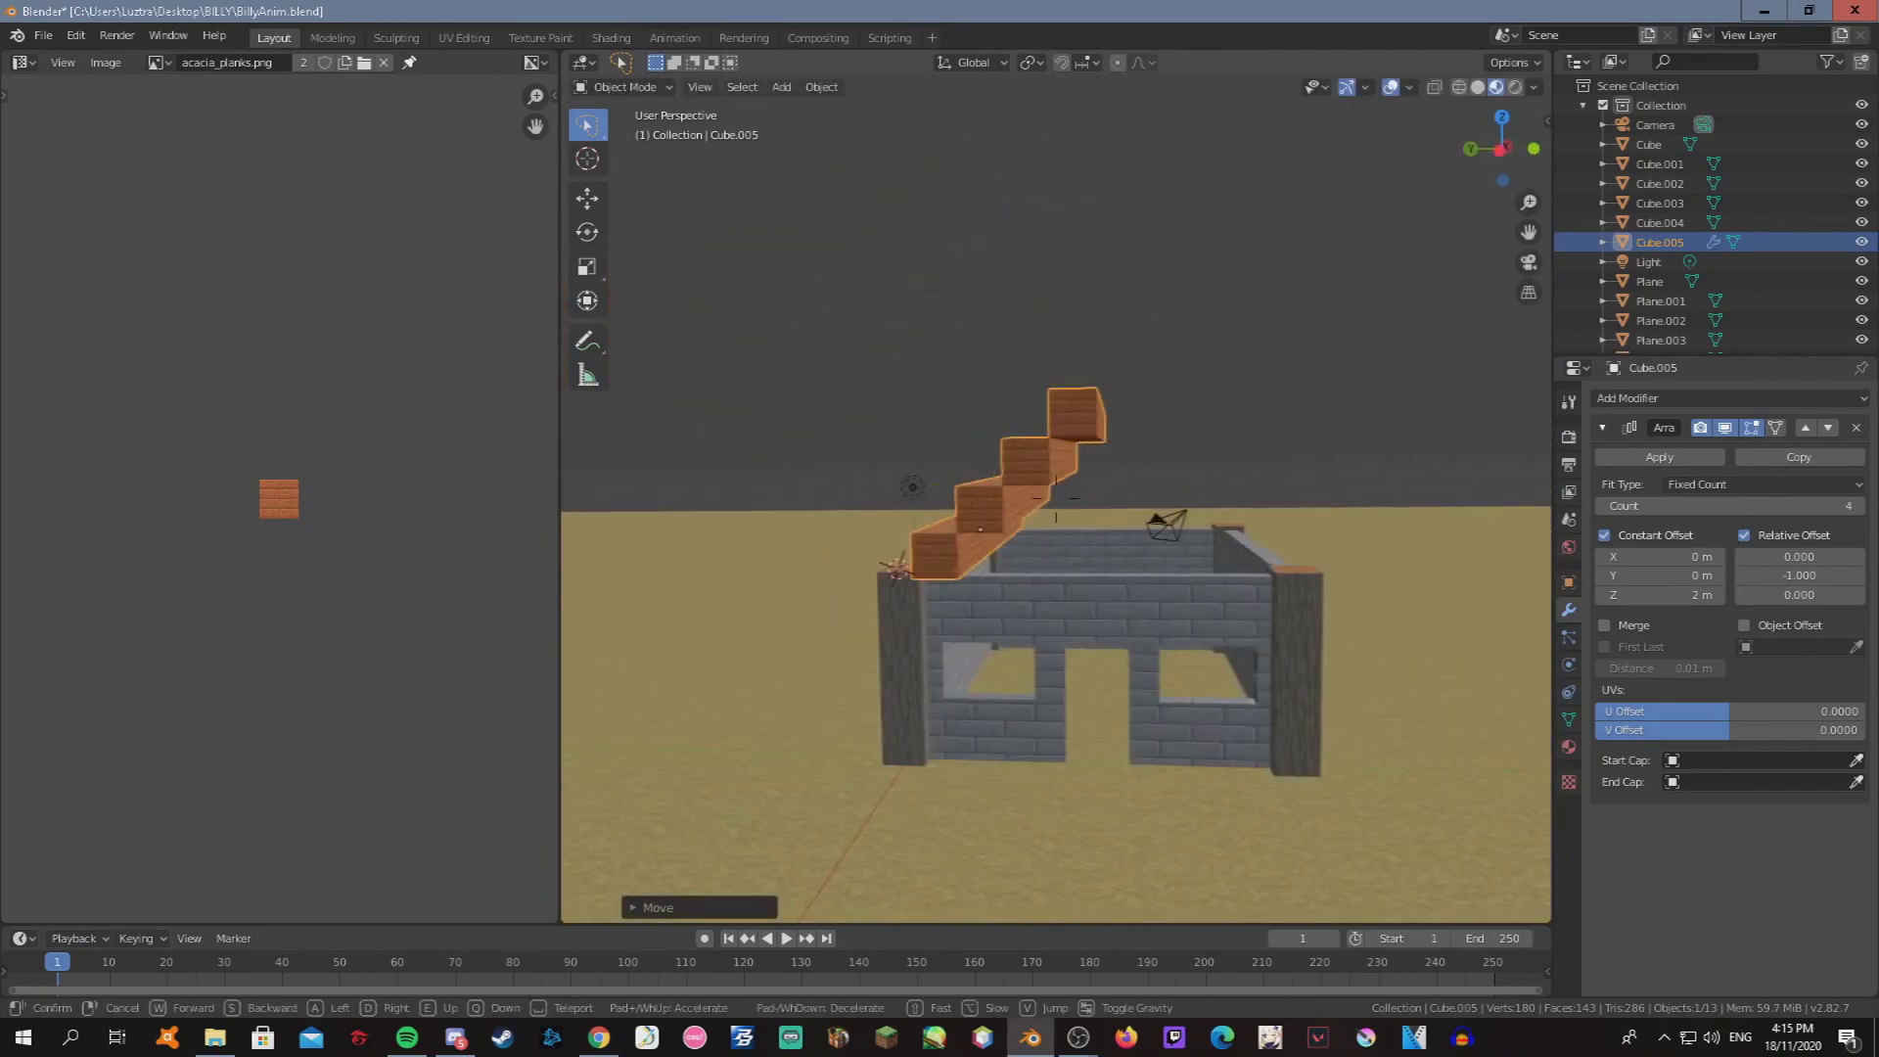
Place the duplicated stairs, Cube.006, on the right, rotated 180° on Z.
click(1365, 575)
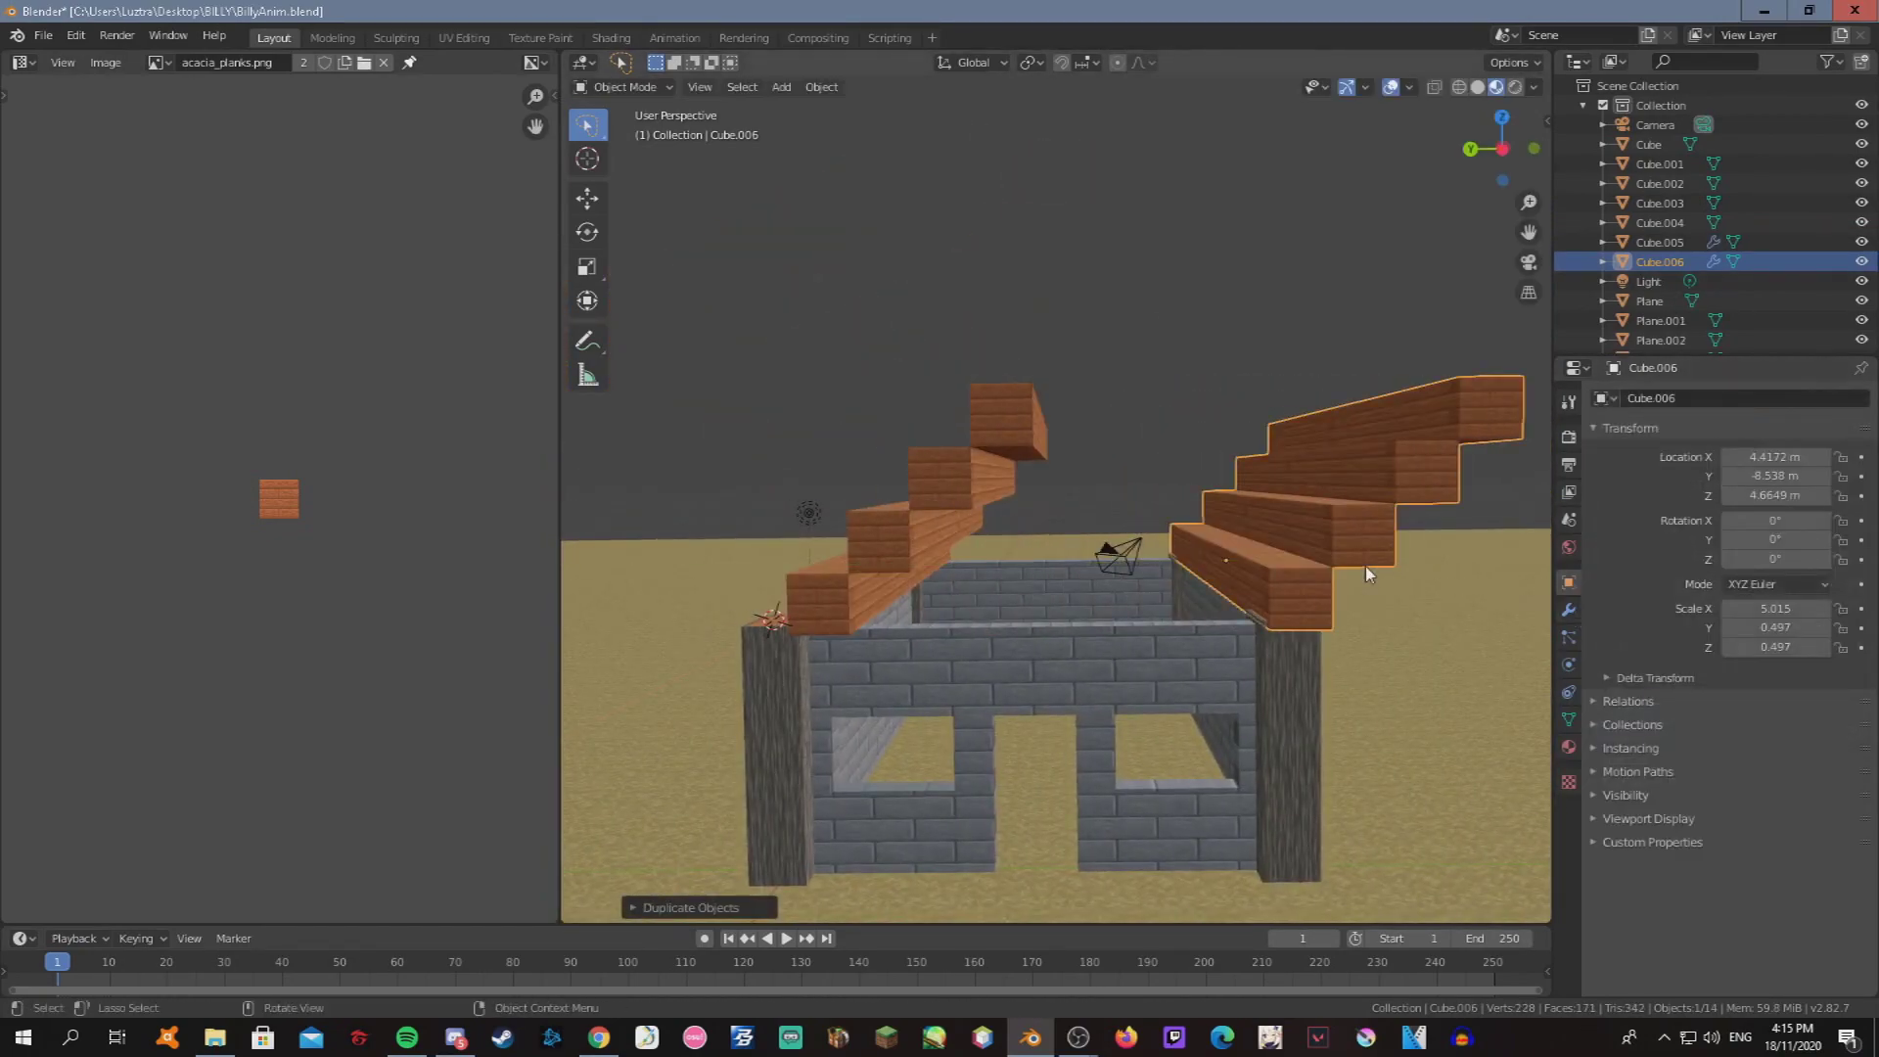
text(rz180)
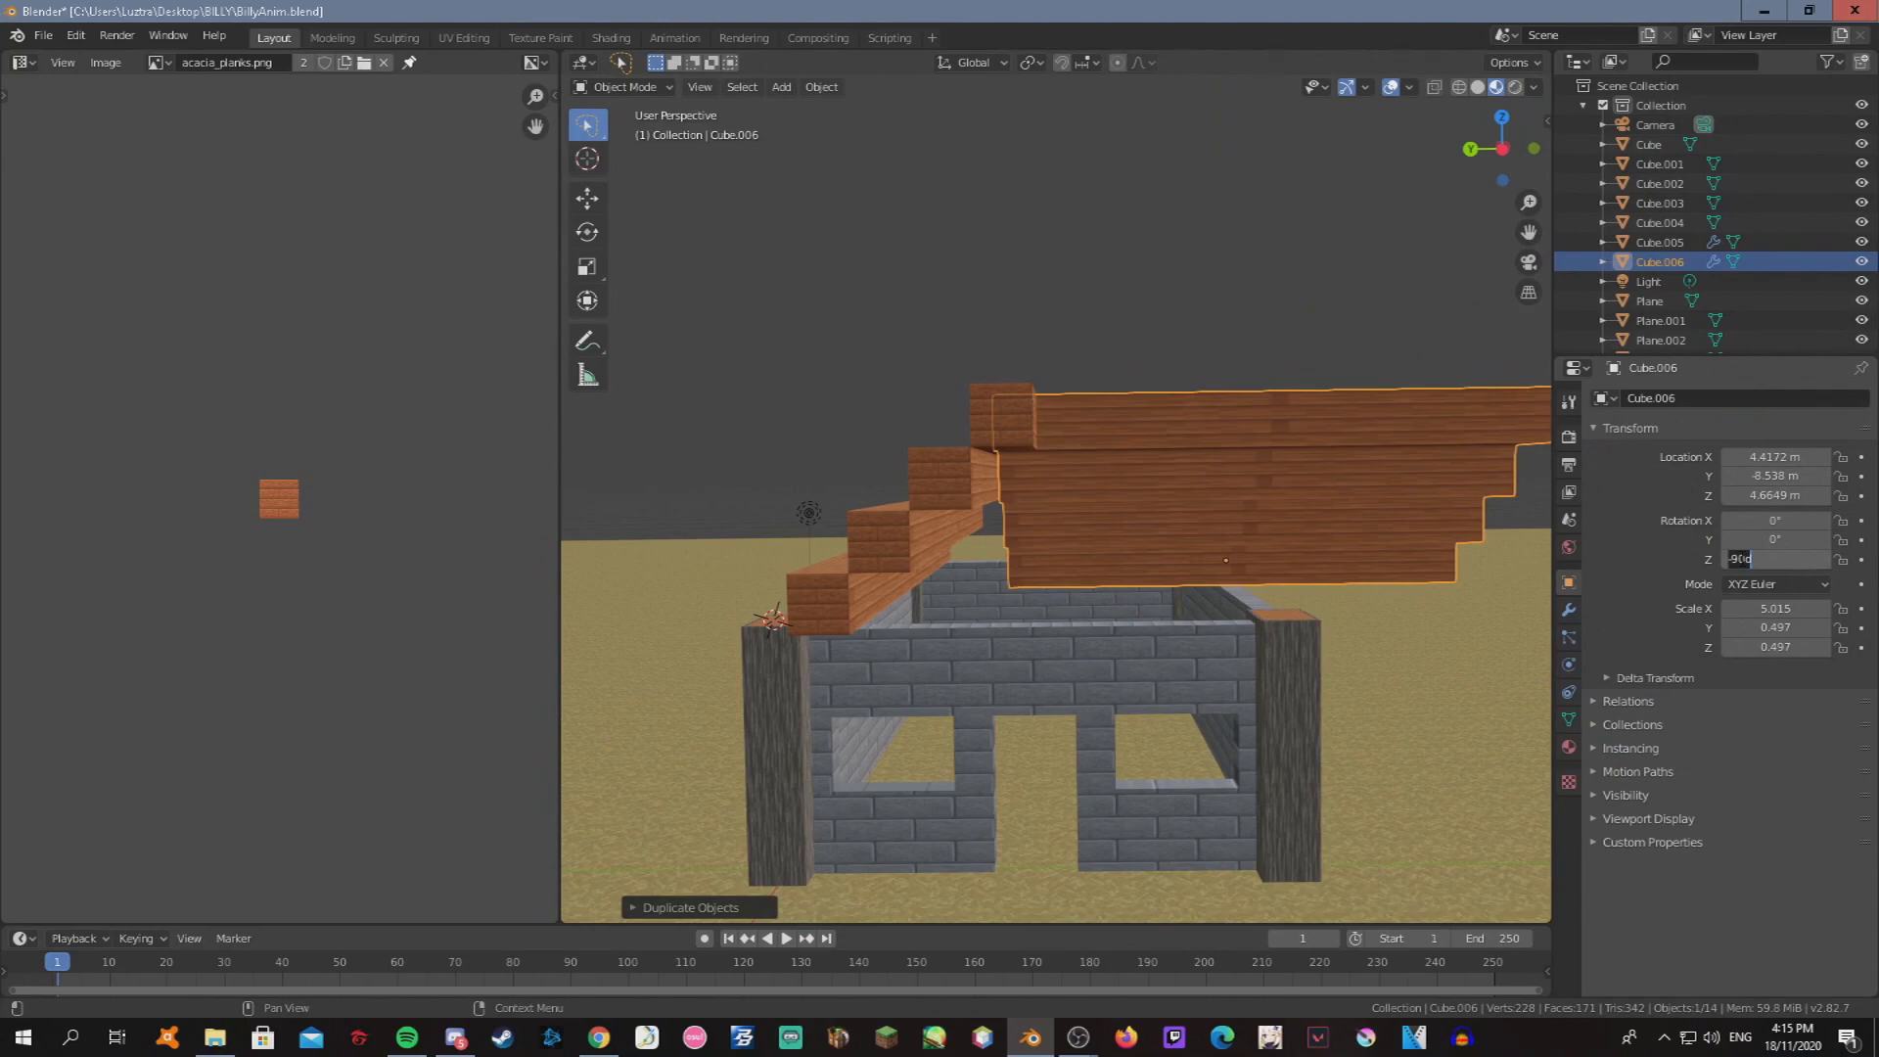
key(Return)
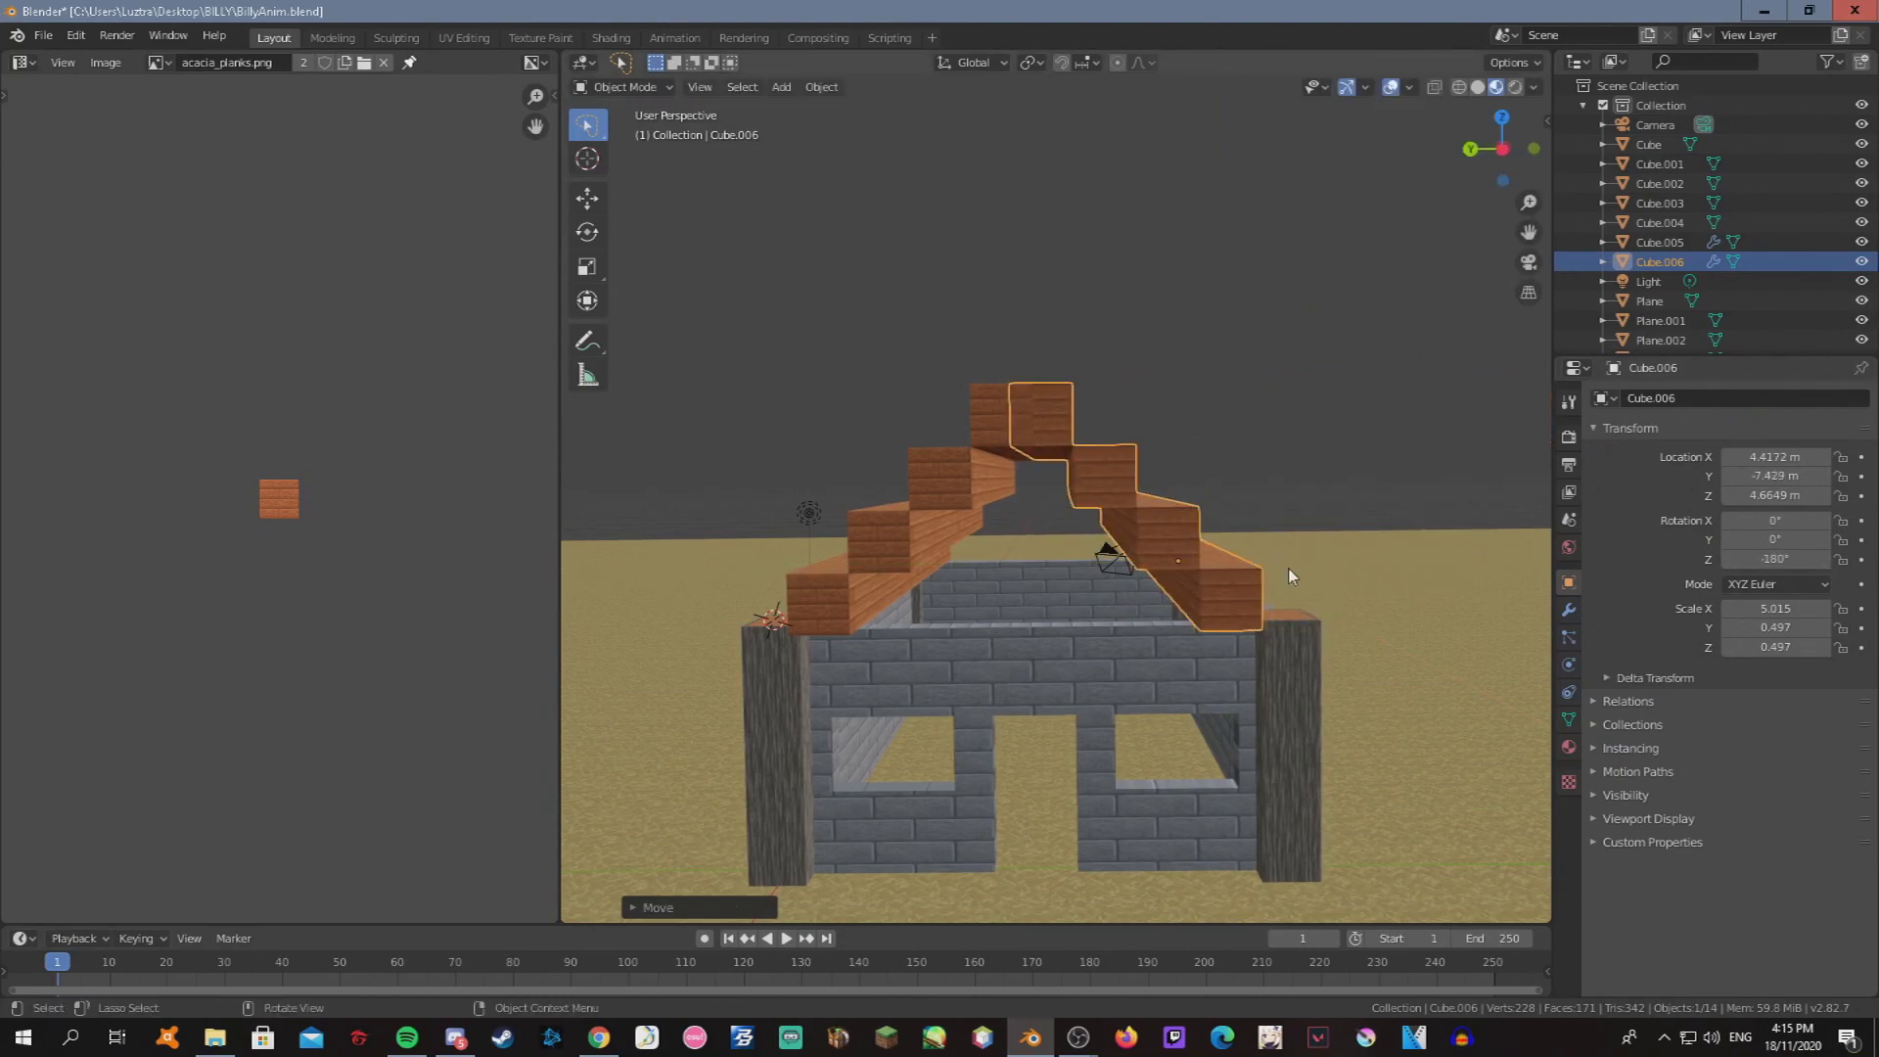
Walk the view around to see the peaked roof from the front of the house.
key(shift+grave)
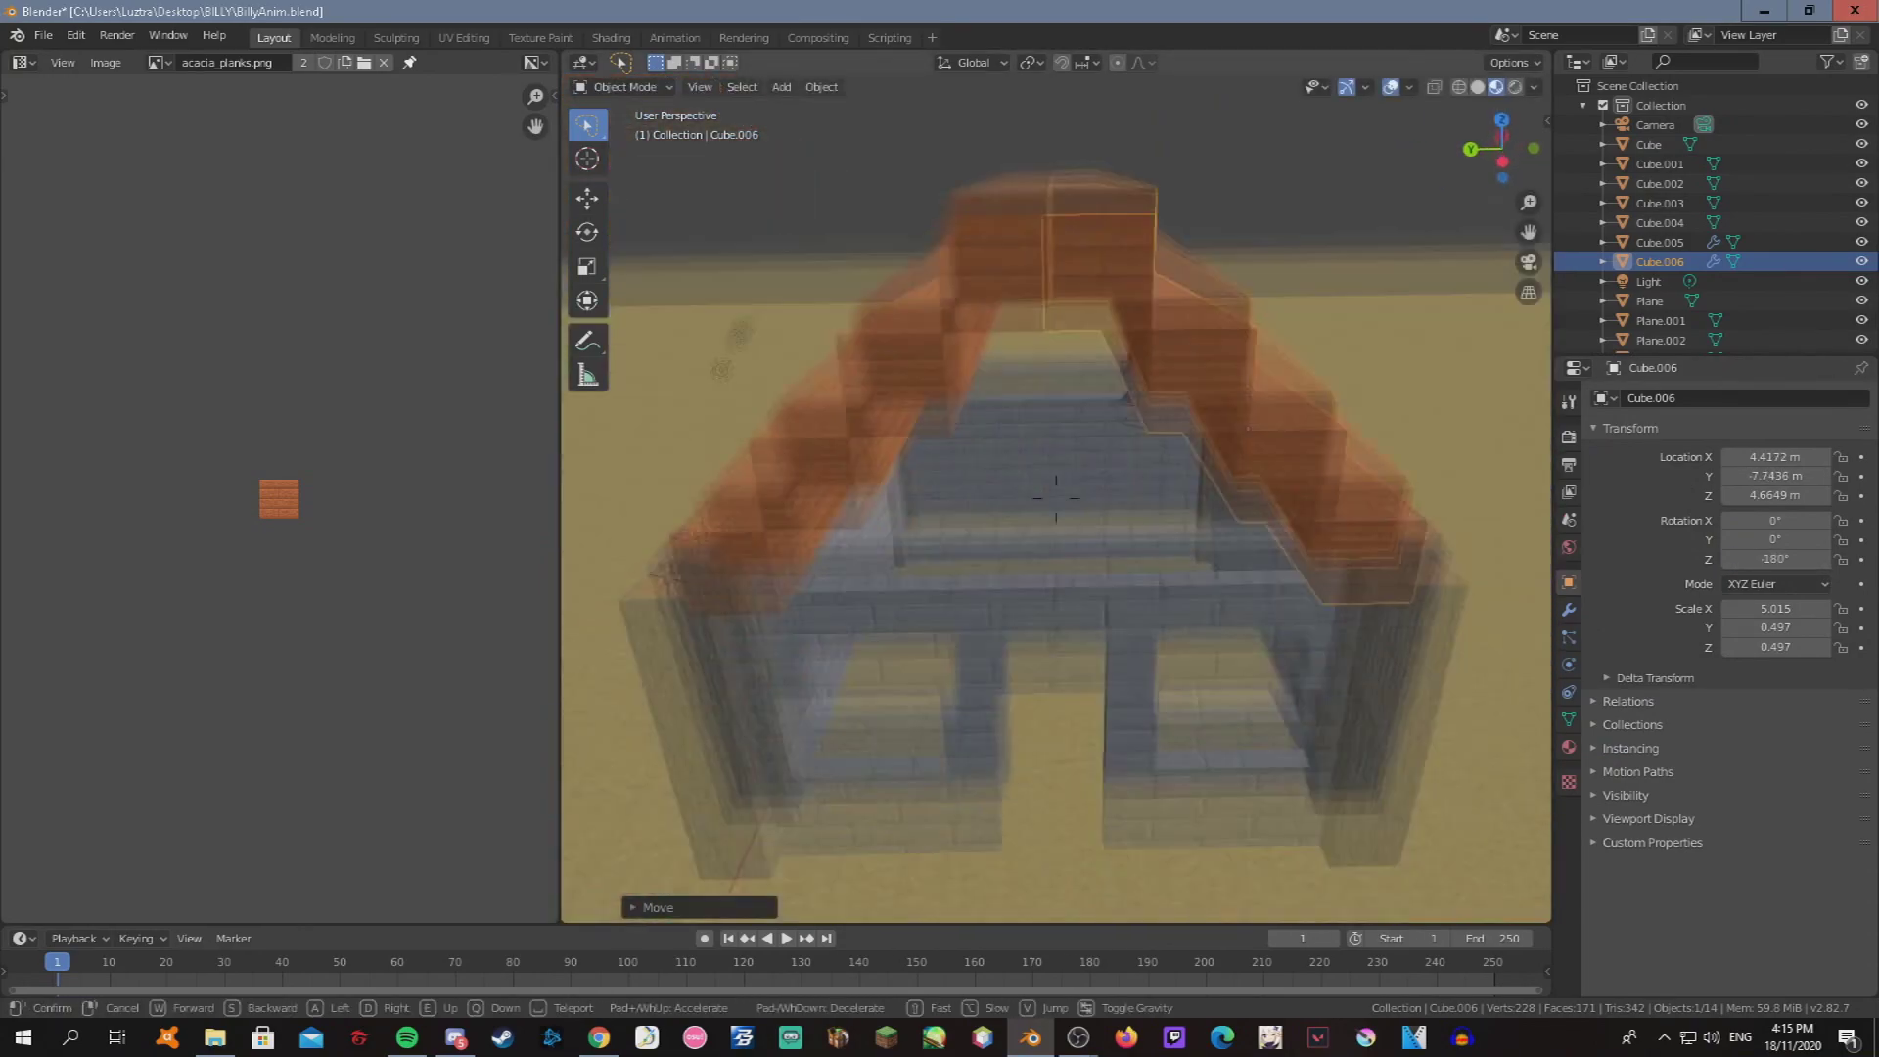
key(s)
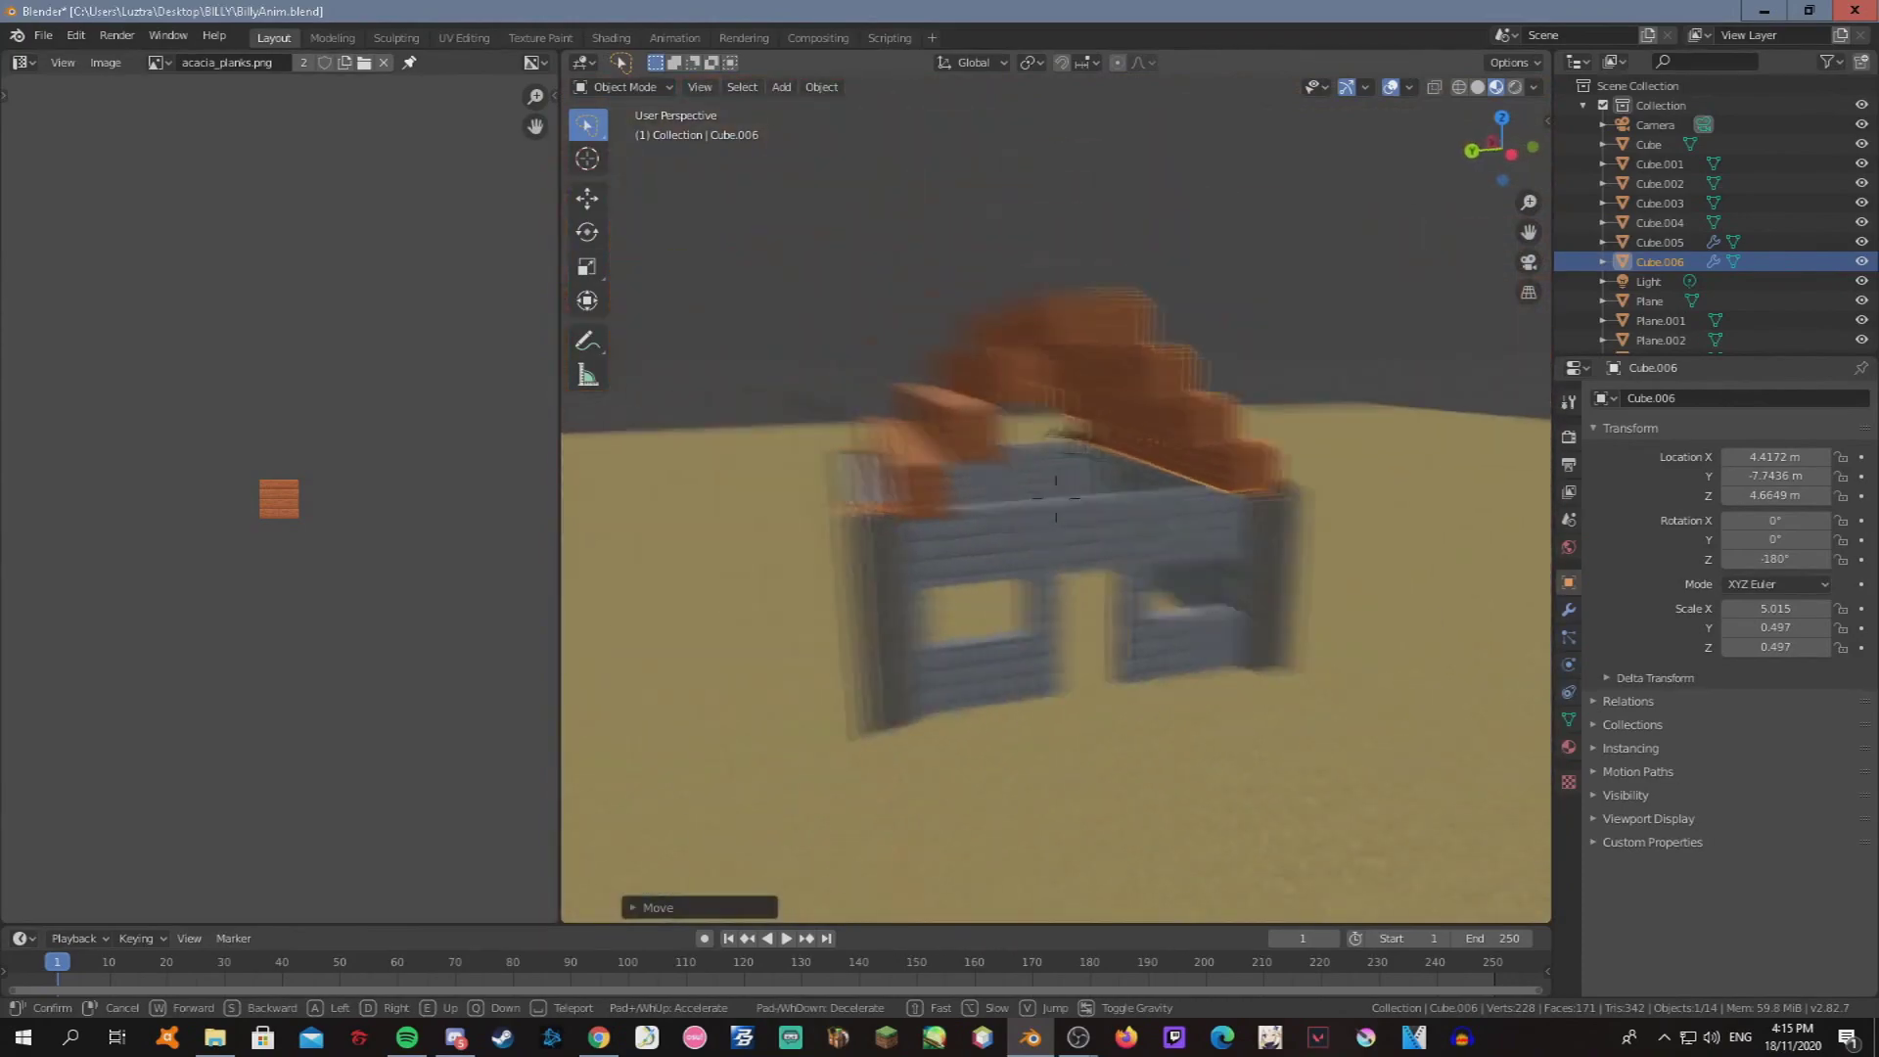
key(w)
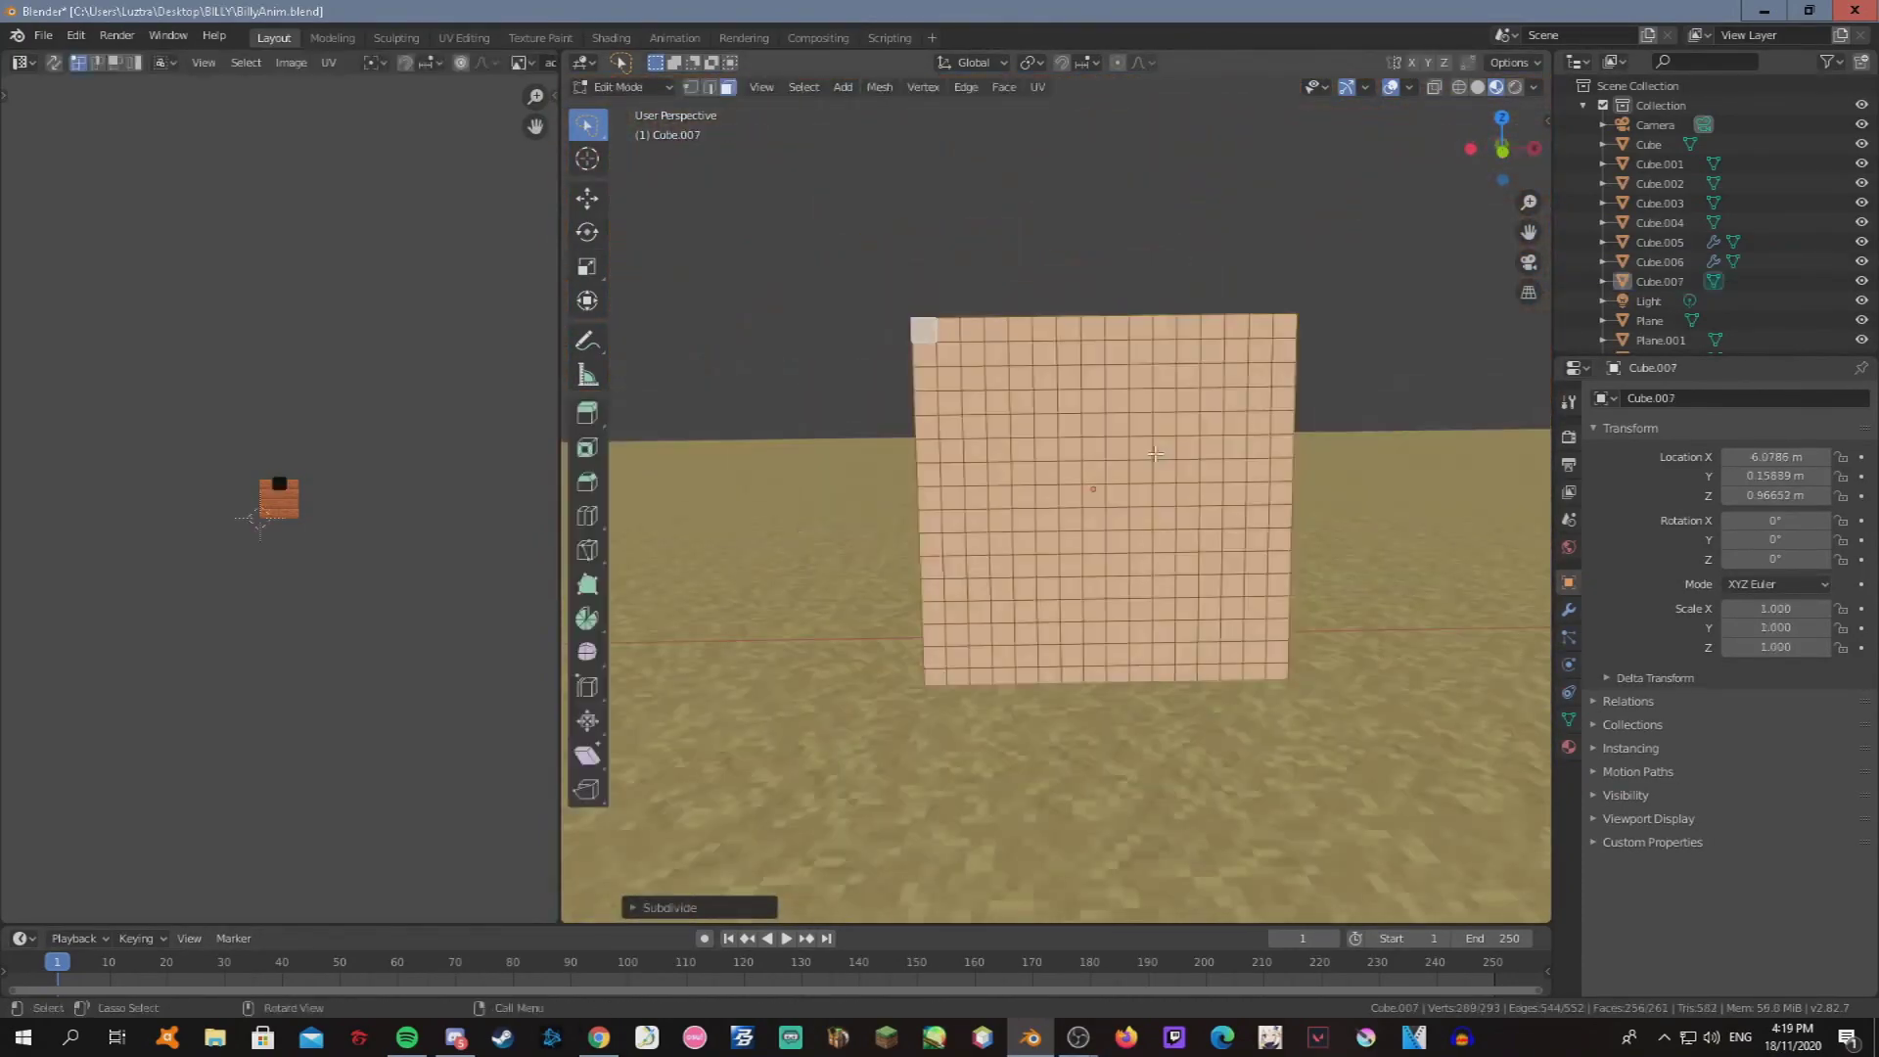
Subdivide the cube into a grid and circle-select a roof-shaped block of faces.
right_click(1153, 451)
click(1125, 460)
click(944, 533)
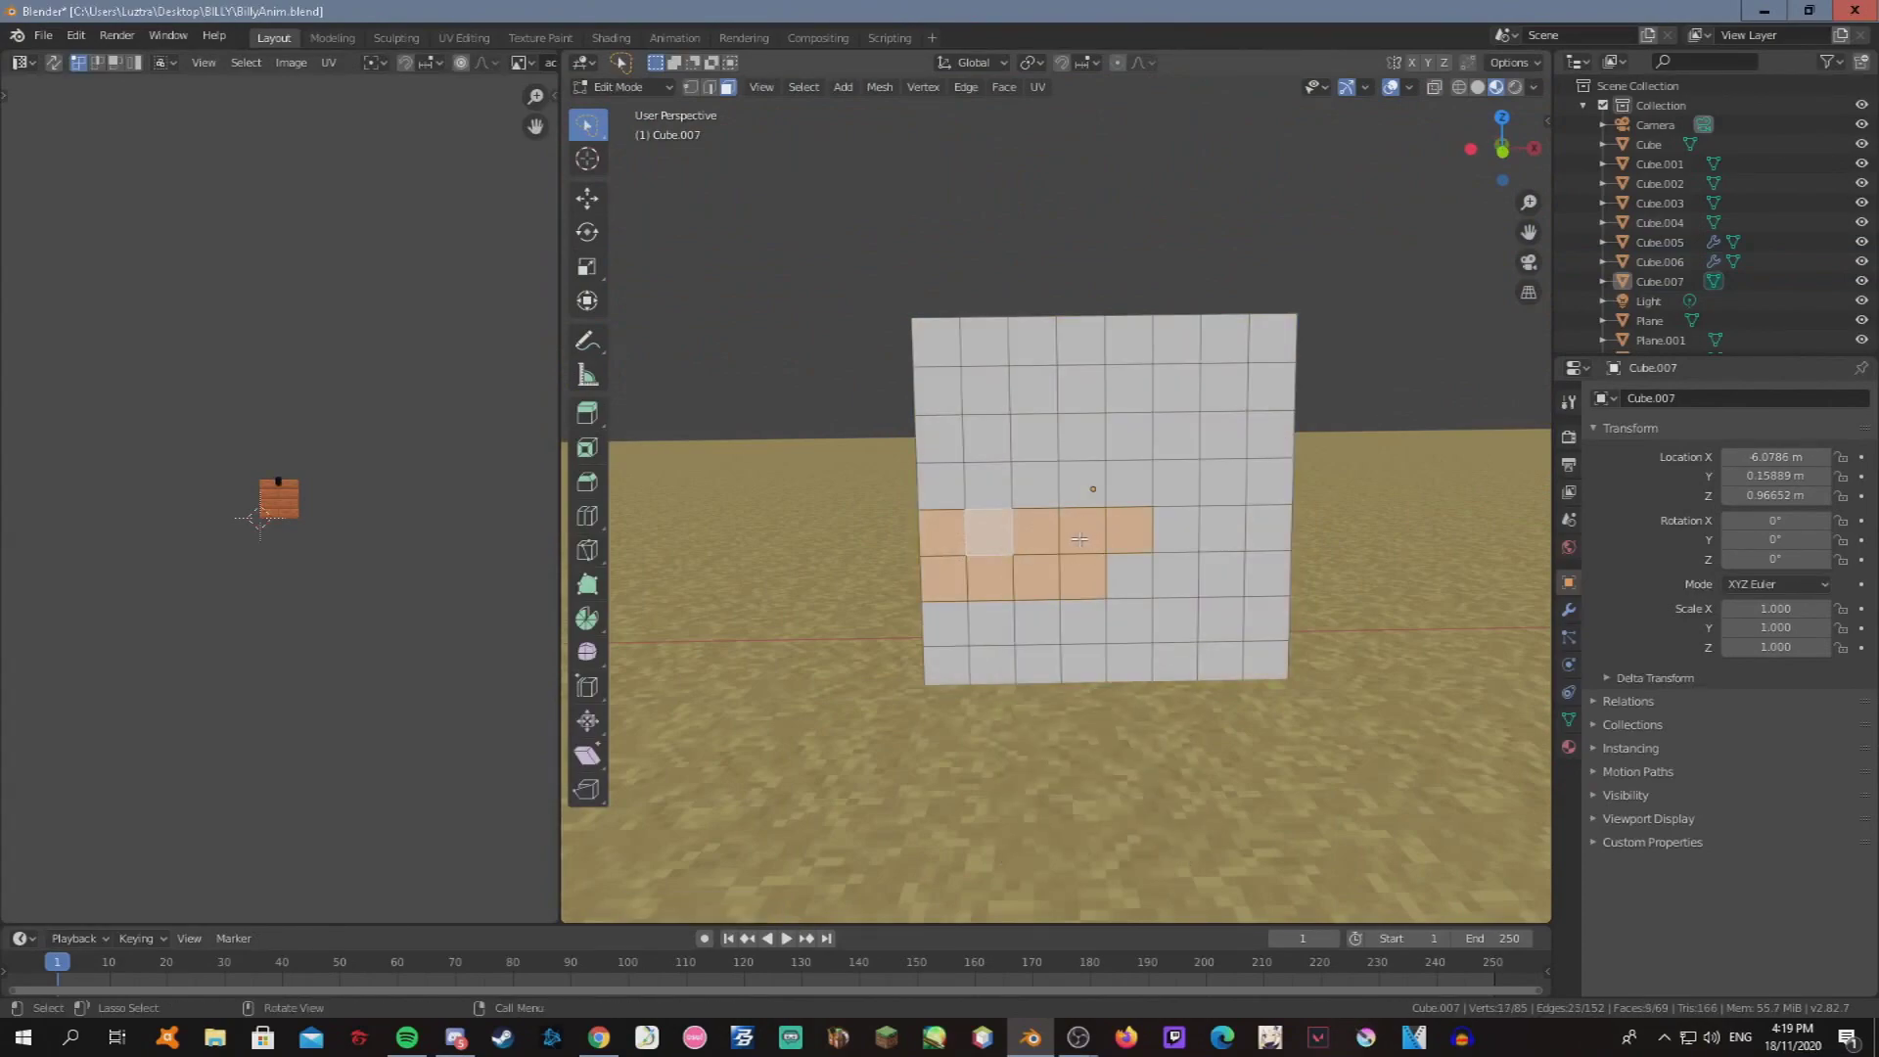
shift+drag(977, 535, 1063, 534)
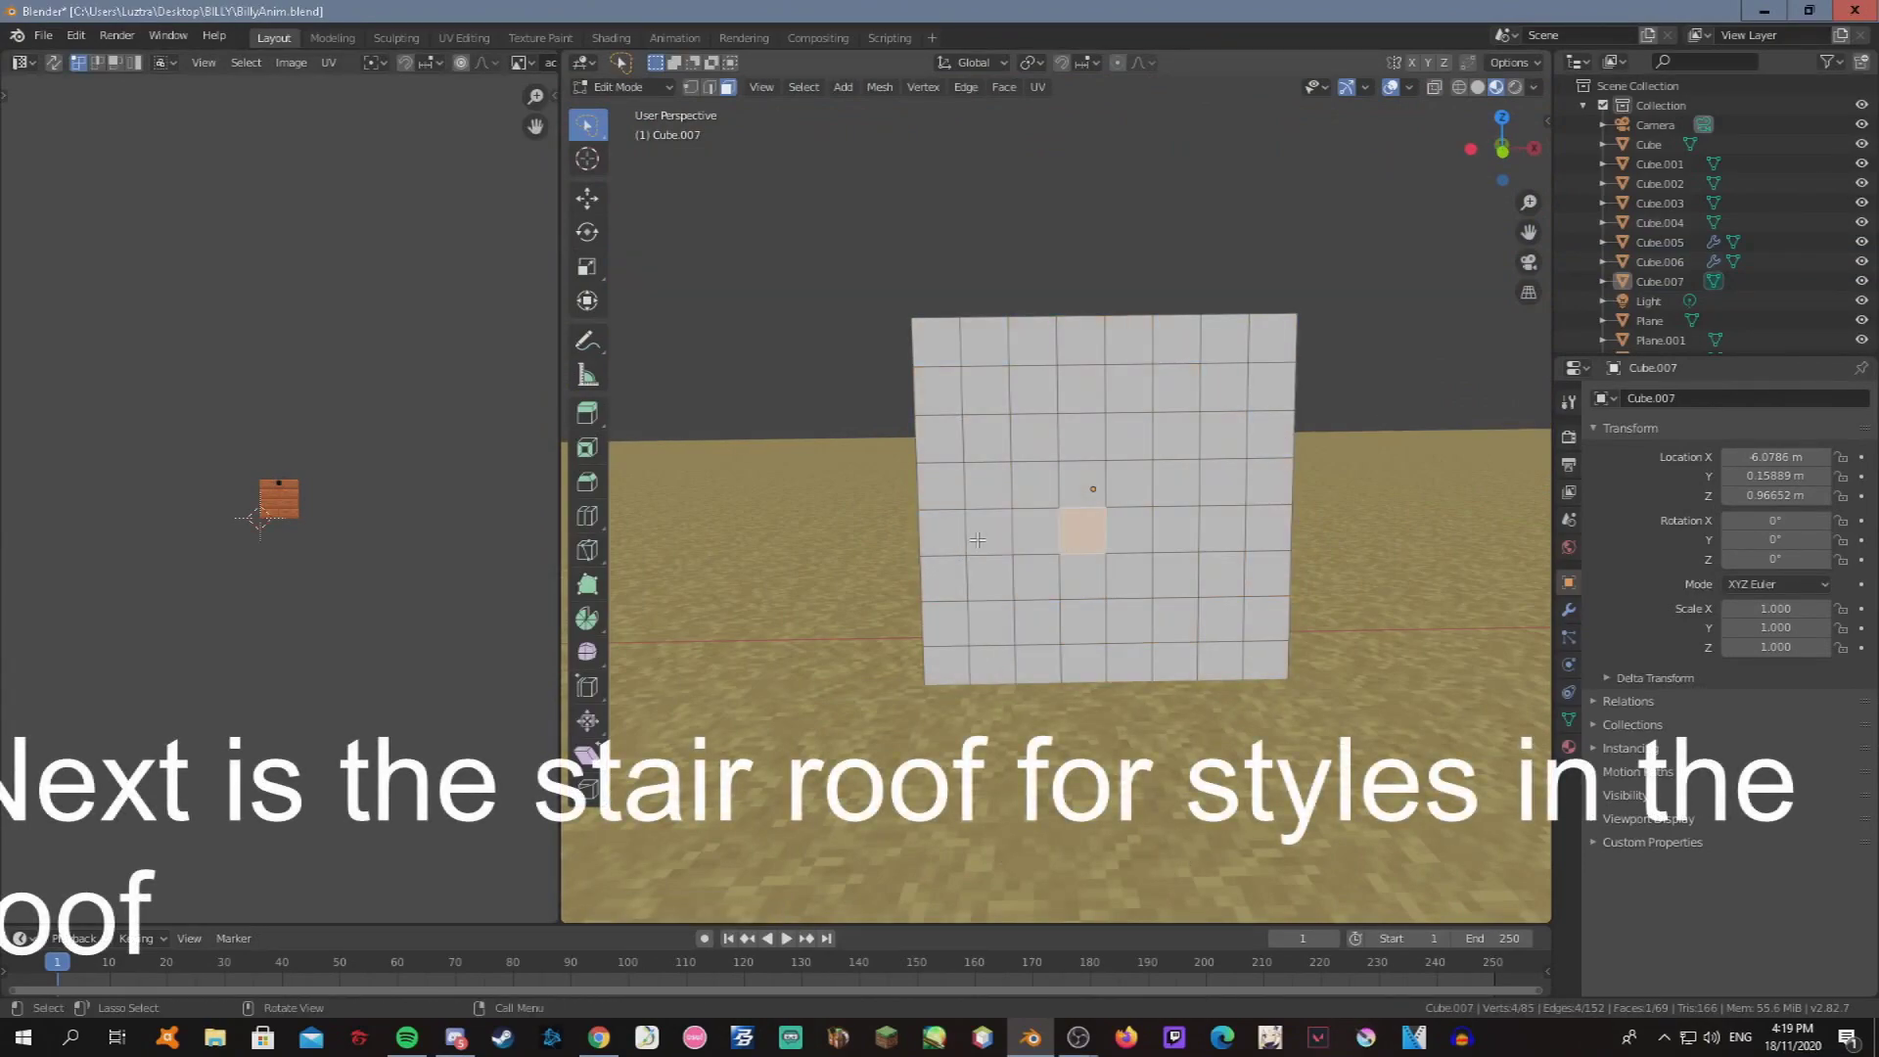
mouse_move(1103, 537)
mouse_down()
mouse_move(979, 343)
mouse_move(1082, 533)
mouse_up()
key(Escape)
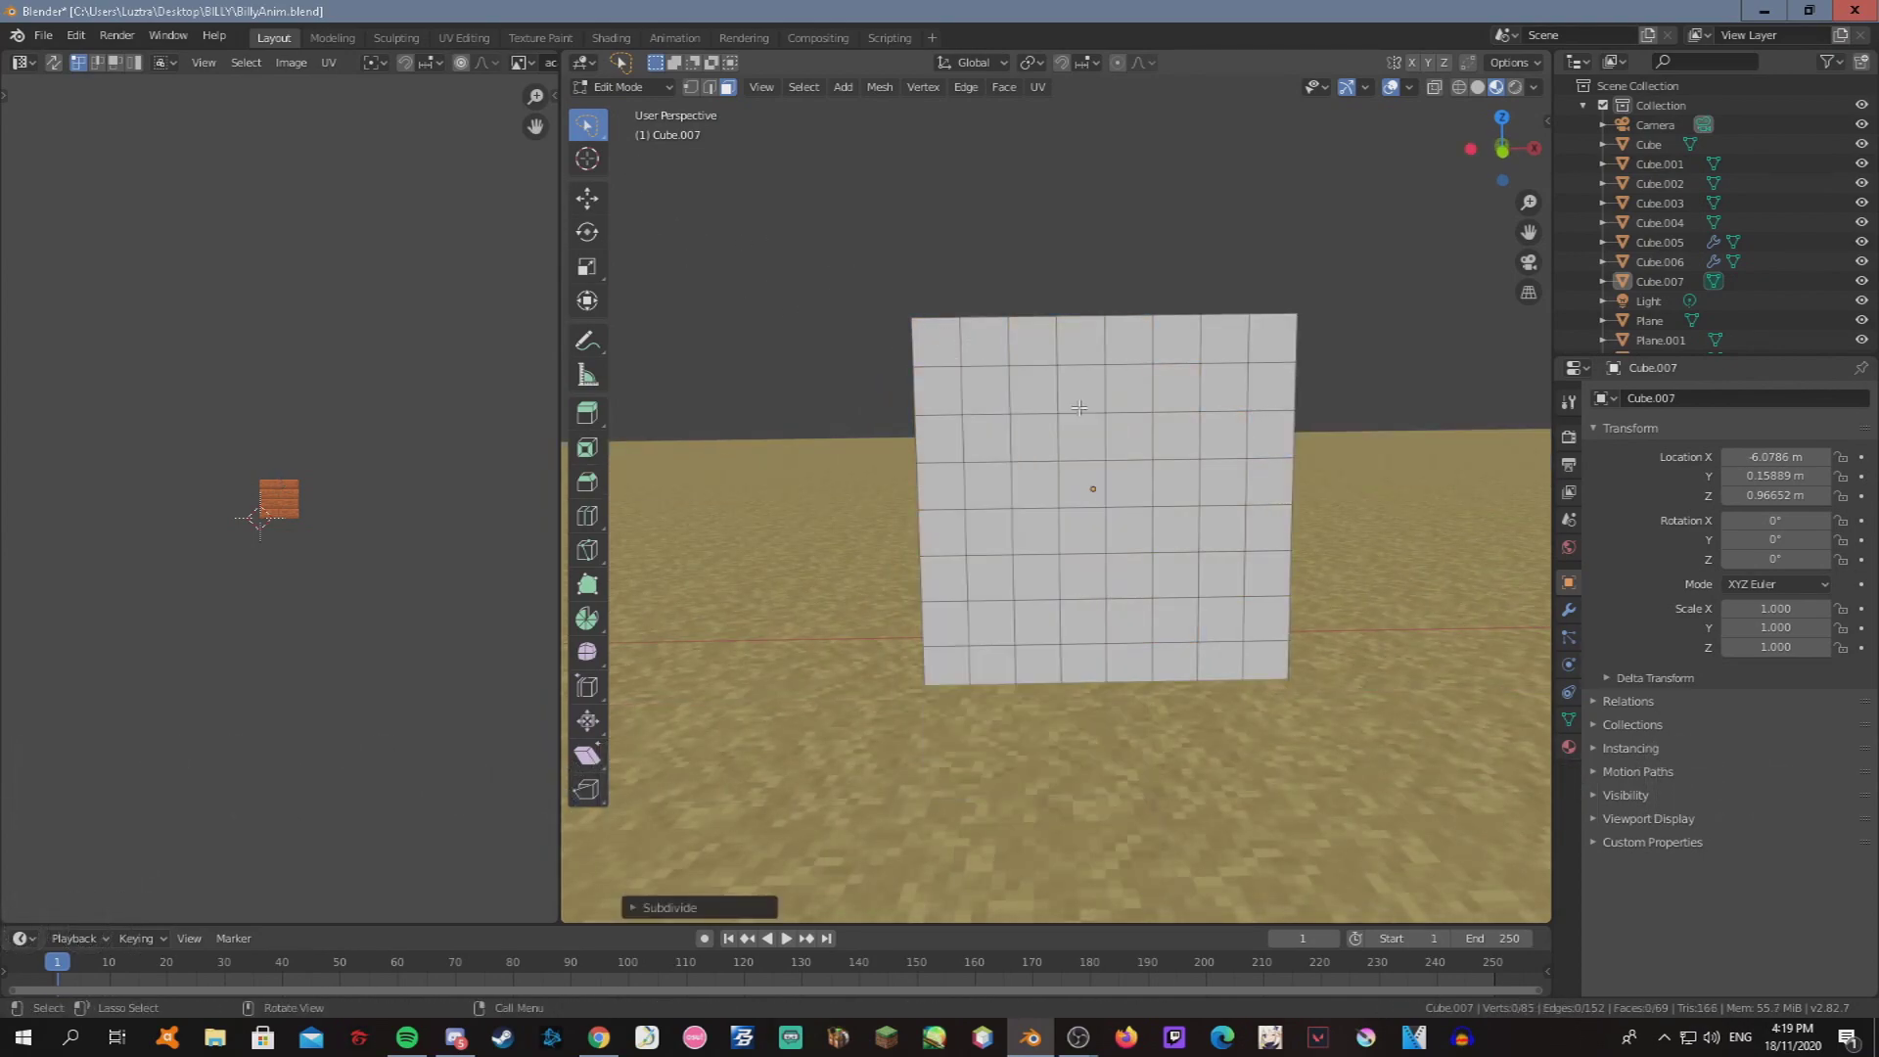
Subdivide to a finer 16x16 grid and paint-select faces along the bottom and up the wall.
key(ctrl+shift+z)
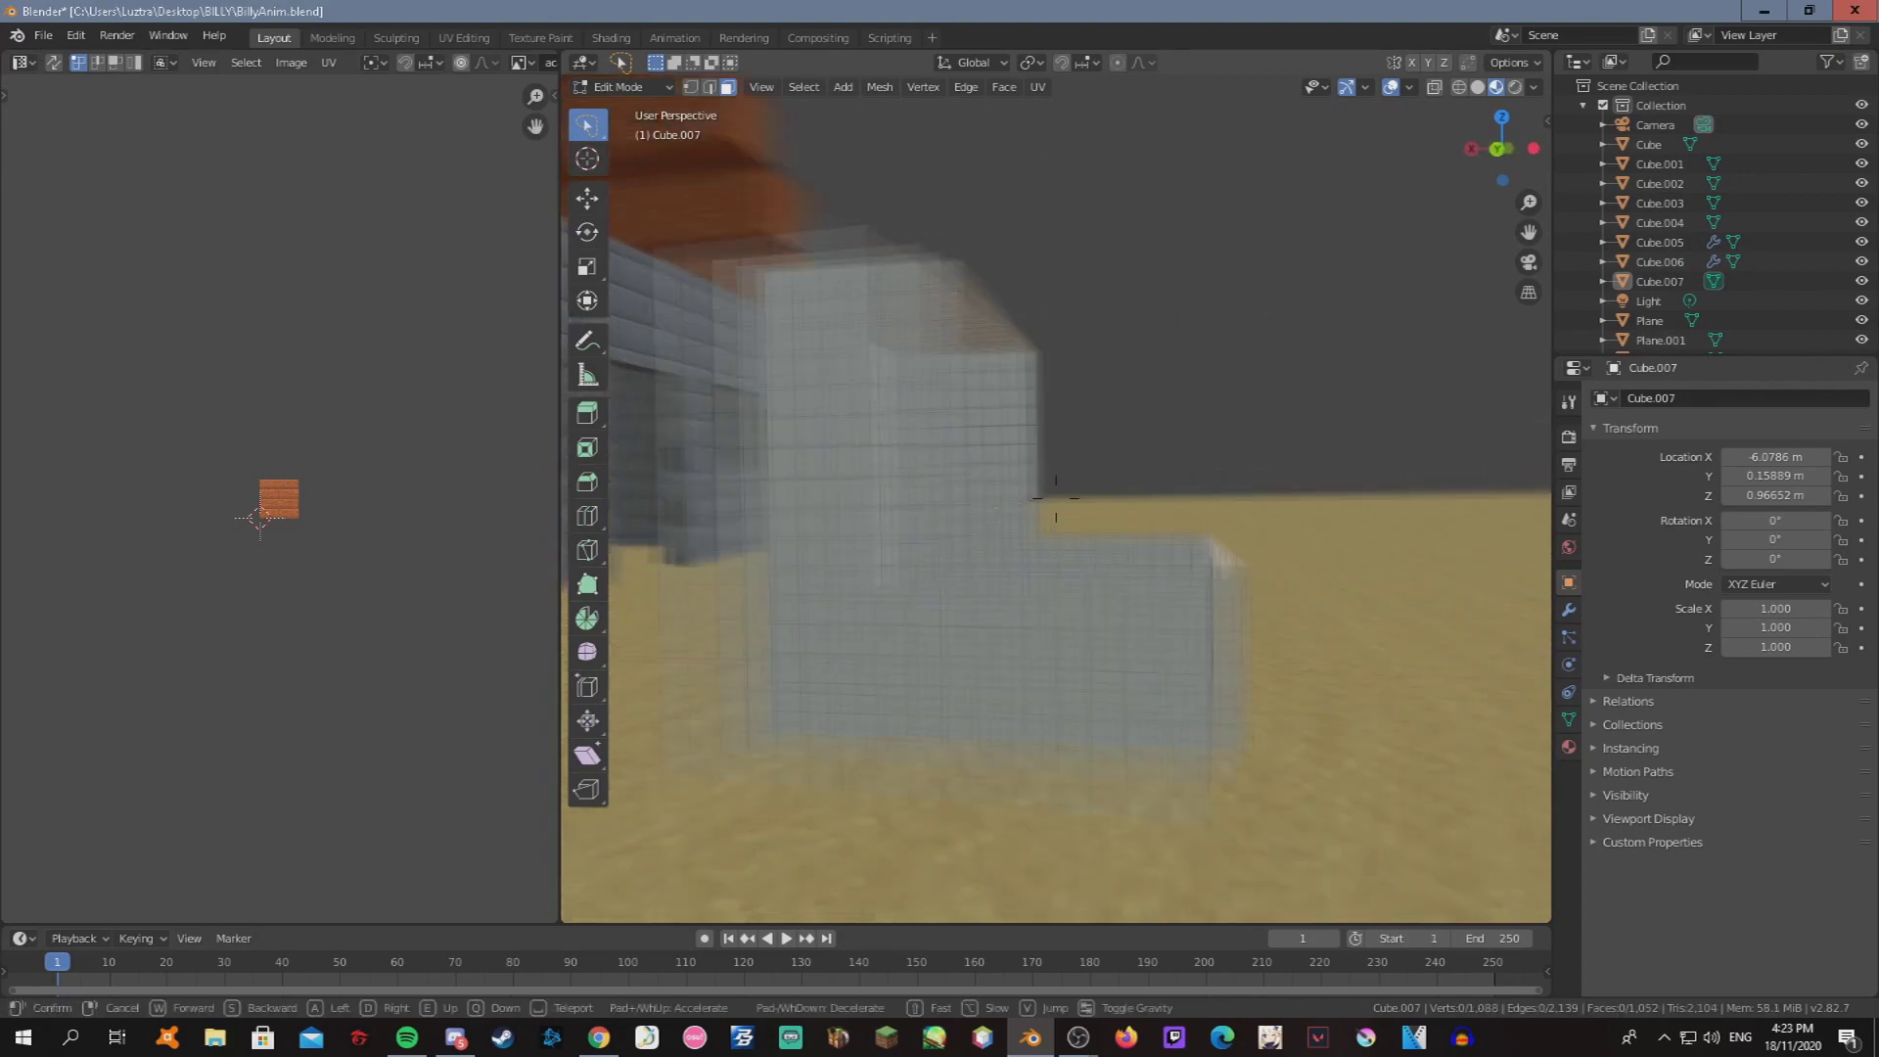
drag(1048, 572, 881, 645)
key(Escape)
middle_drag(978, 538, 1056, 499)
scroll(1056, 499, up, 3)
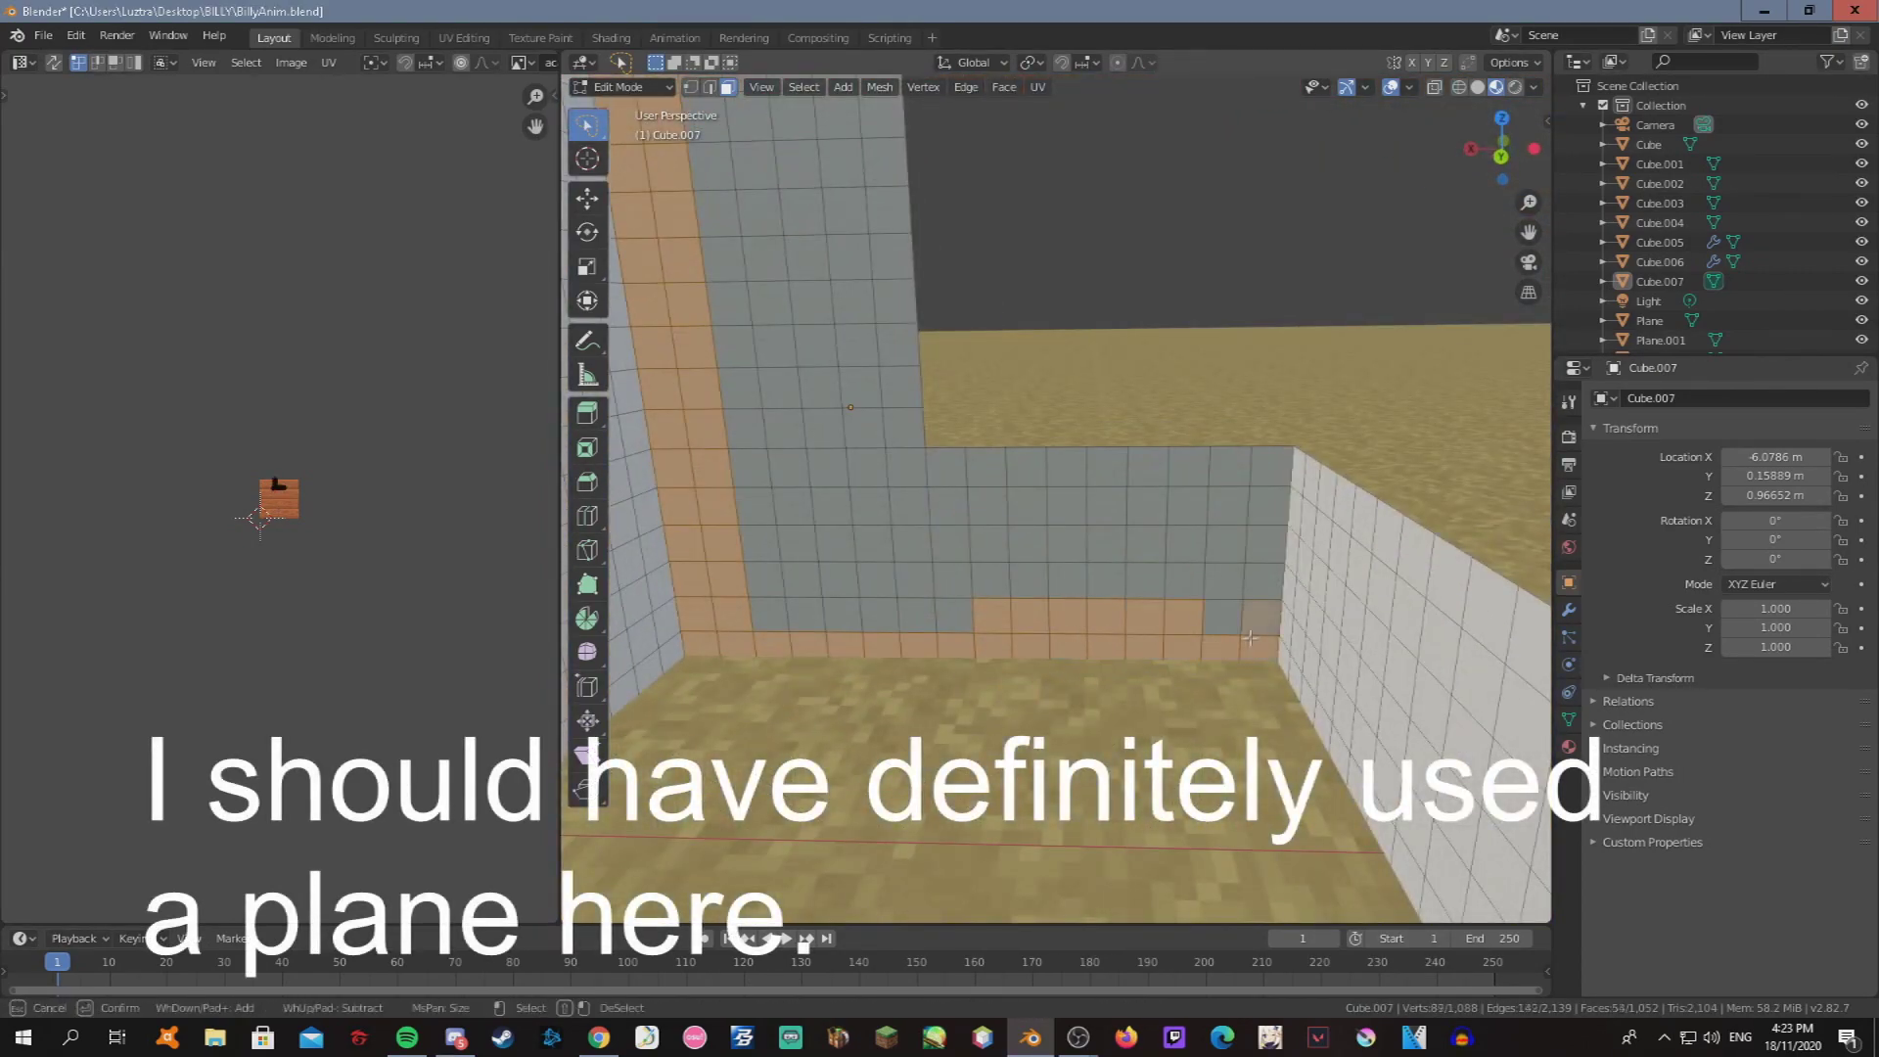
drag(1160, 507, 858, 209)
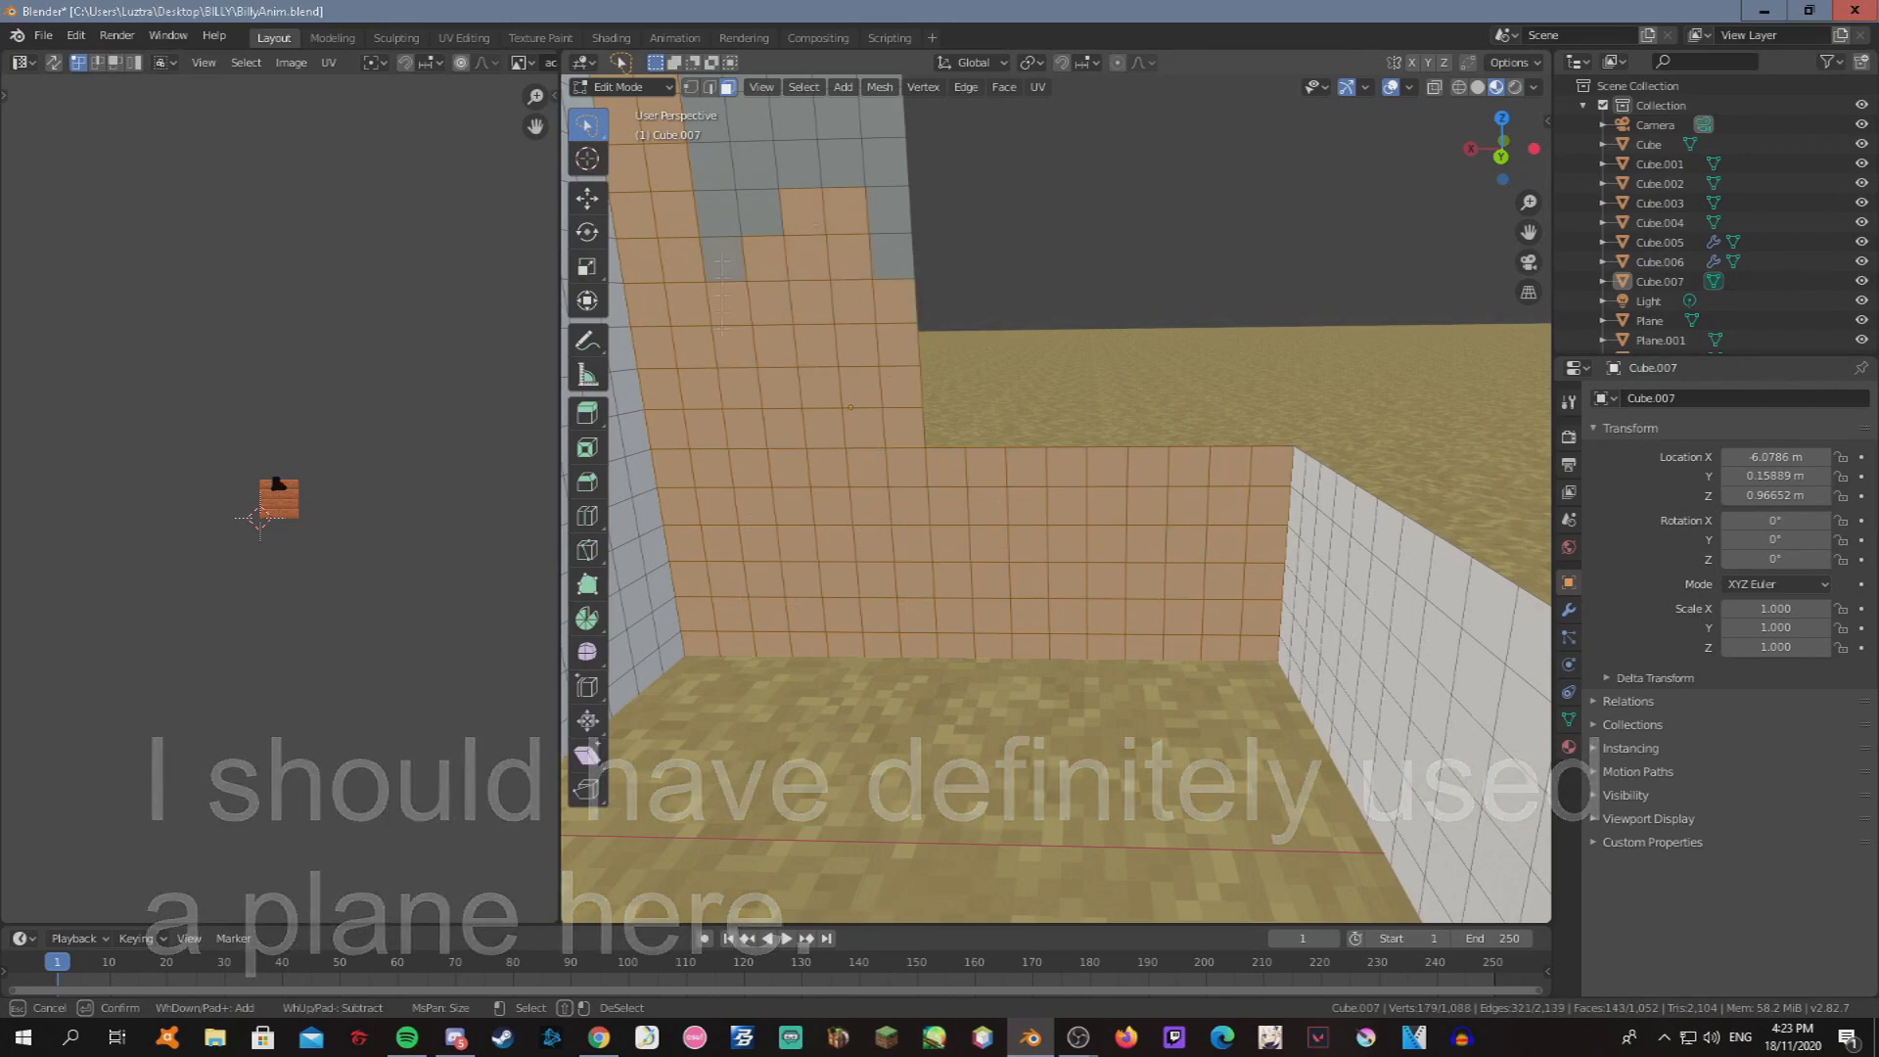
middle_drag(858, 210, 897, 390)
key(Escape)
scroll(1056, 499, down, 5)
mouse_move(973, 694)
middle_down()
mouse_move(1056, 499)
mouse_move(1035, 545)
middle_up()
Confirm the extruded faces, walk closer to the cube, and return to Edit Mode.
click(998, 477)
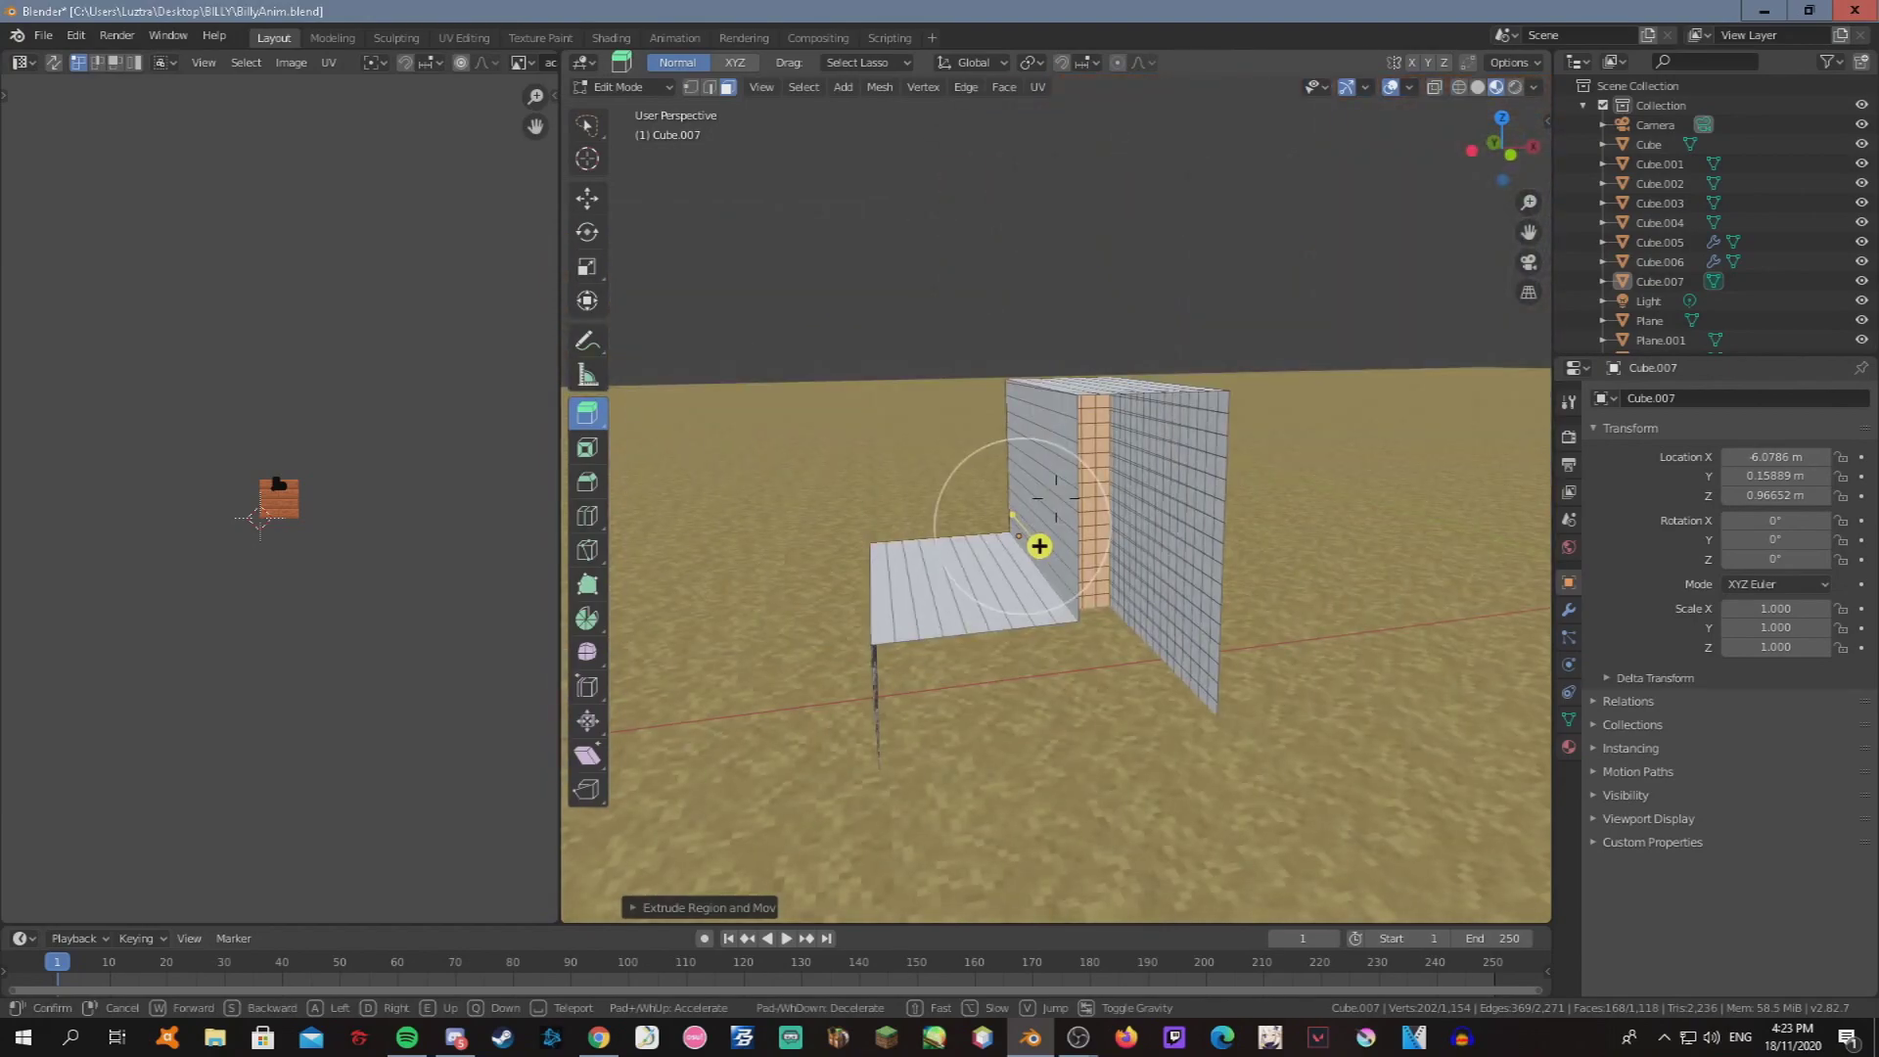
key(shift+grave)
key(Escape)
key(Tab)
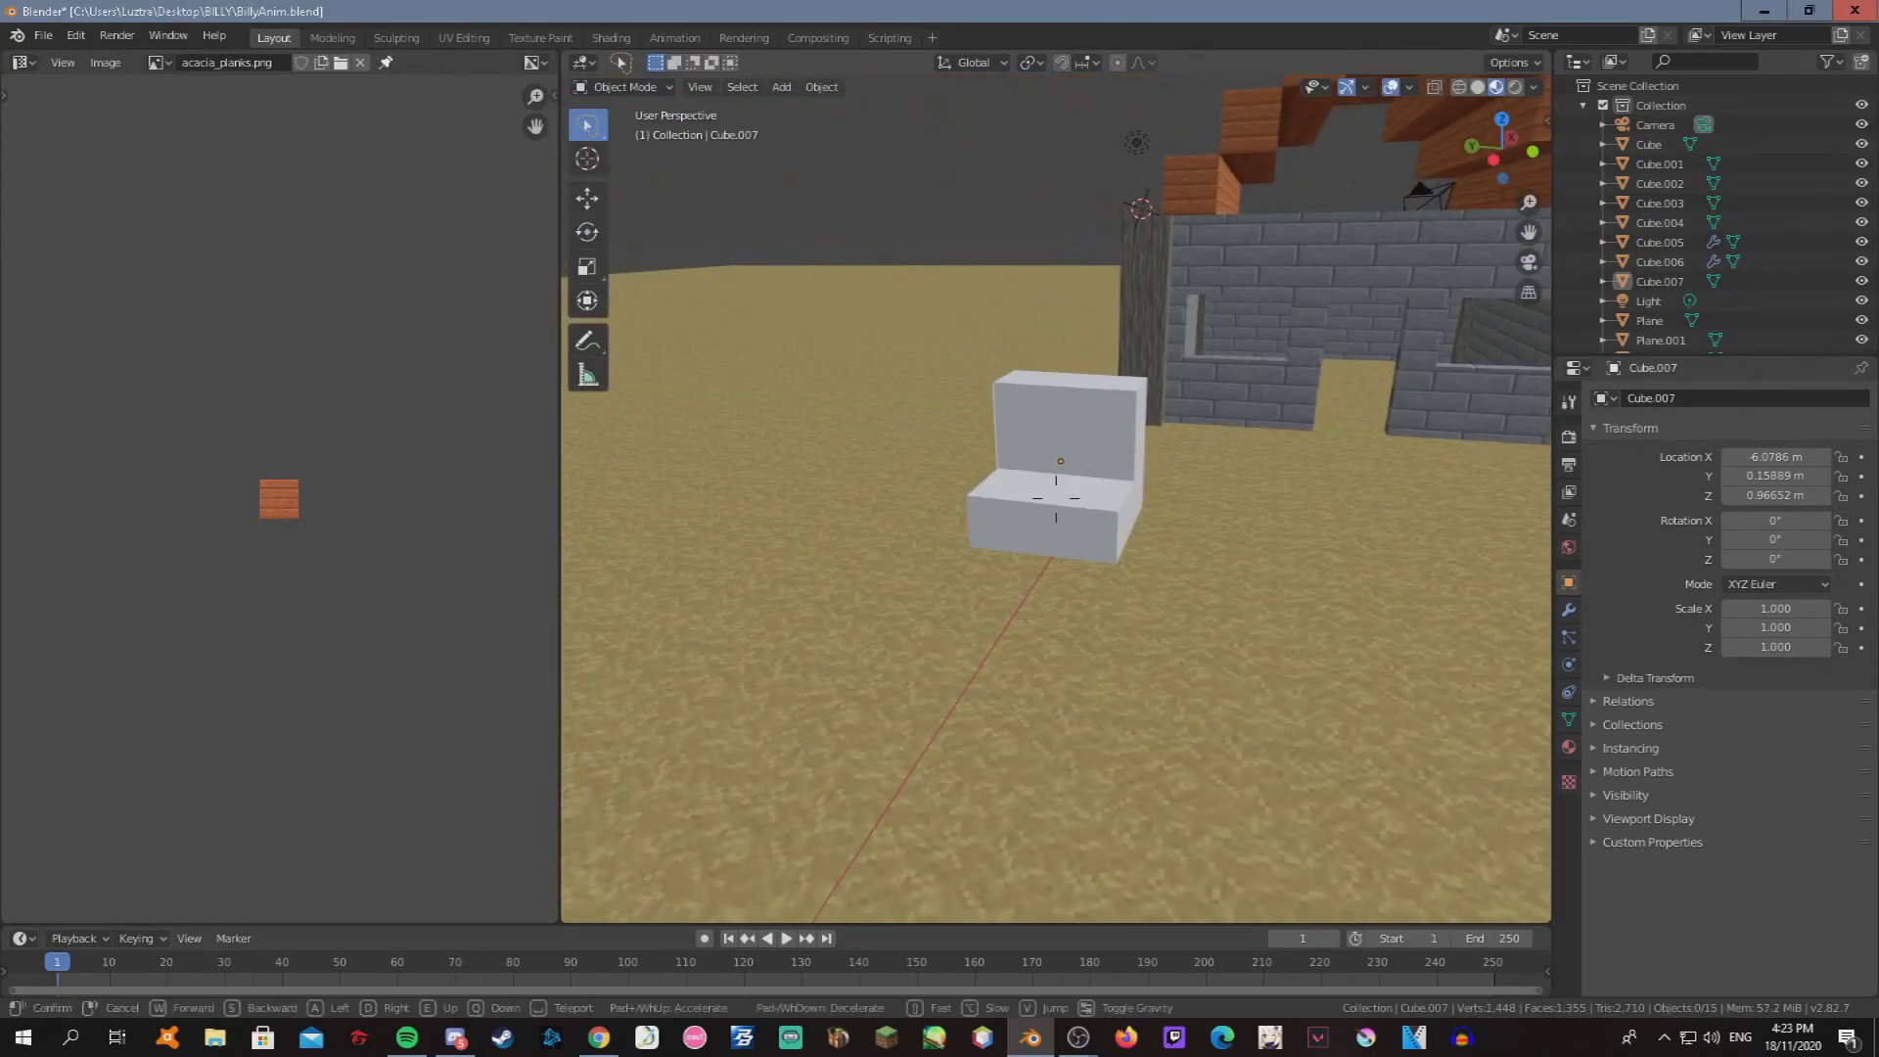
key(shift+grave)
key(w)
click(626, 86)
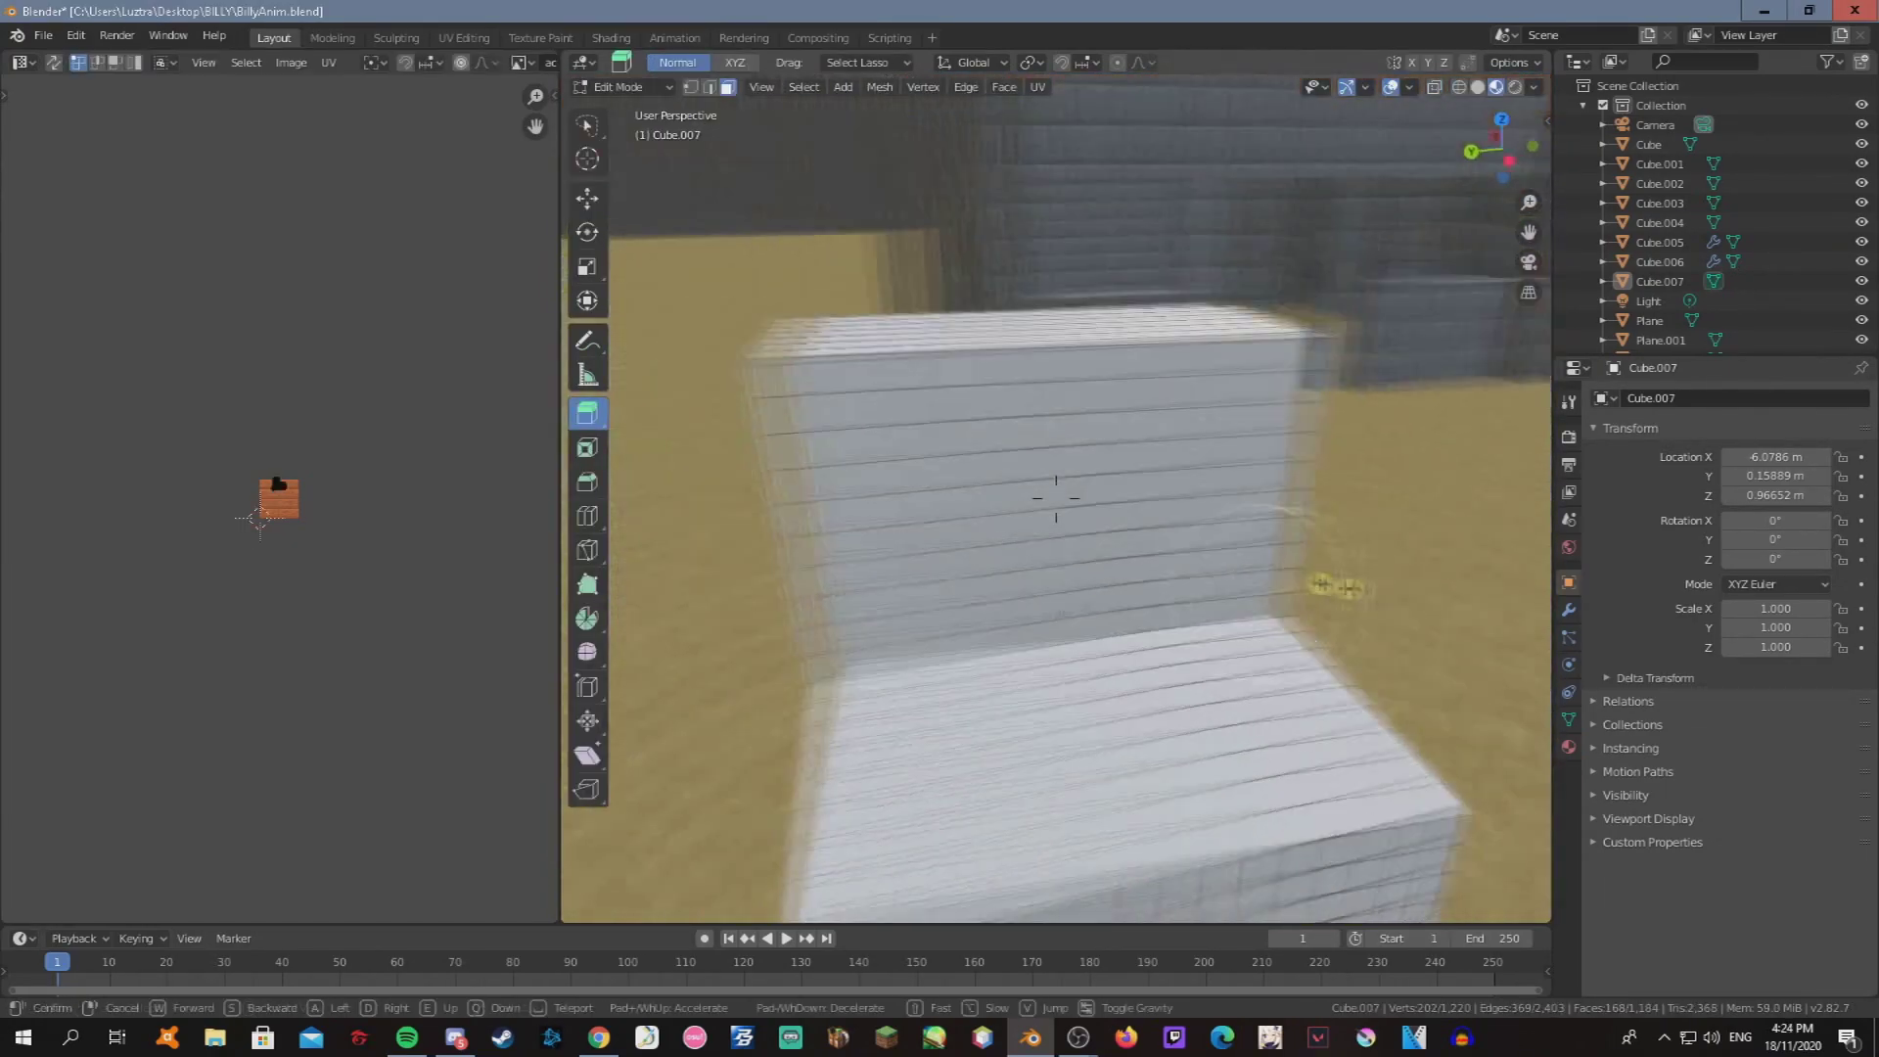
Extrude the selected faces outward about 2 m.
click(1056, 497)
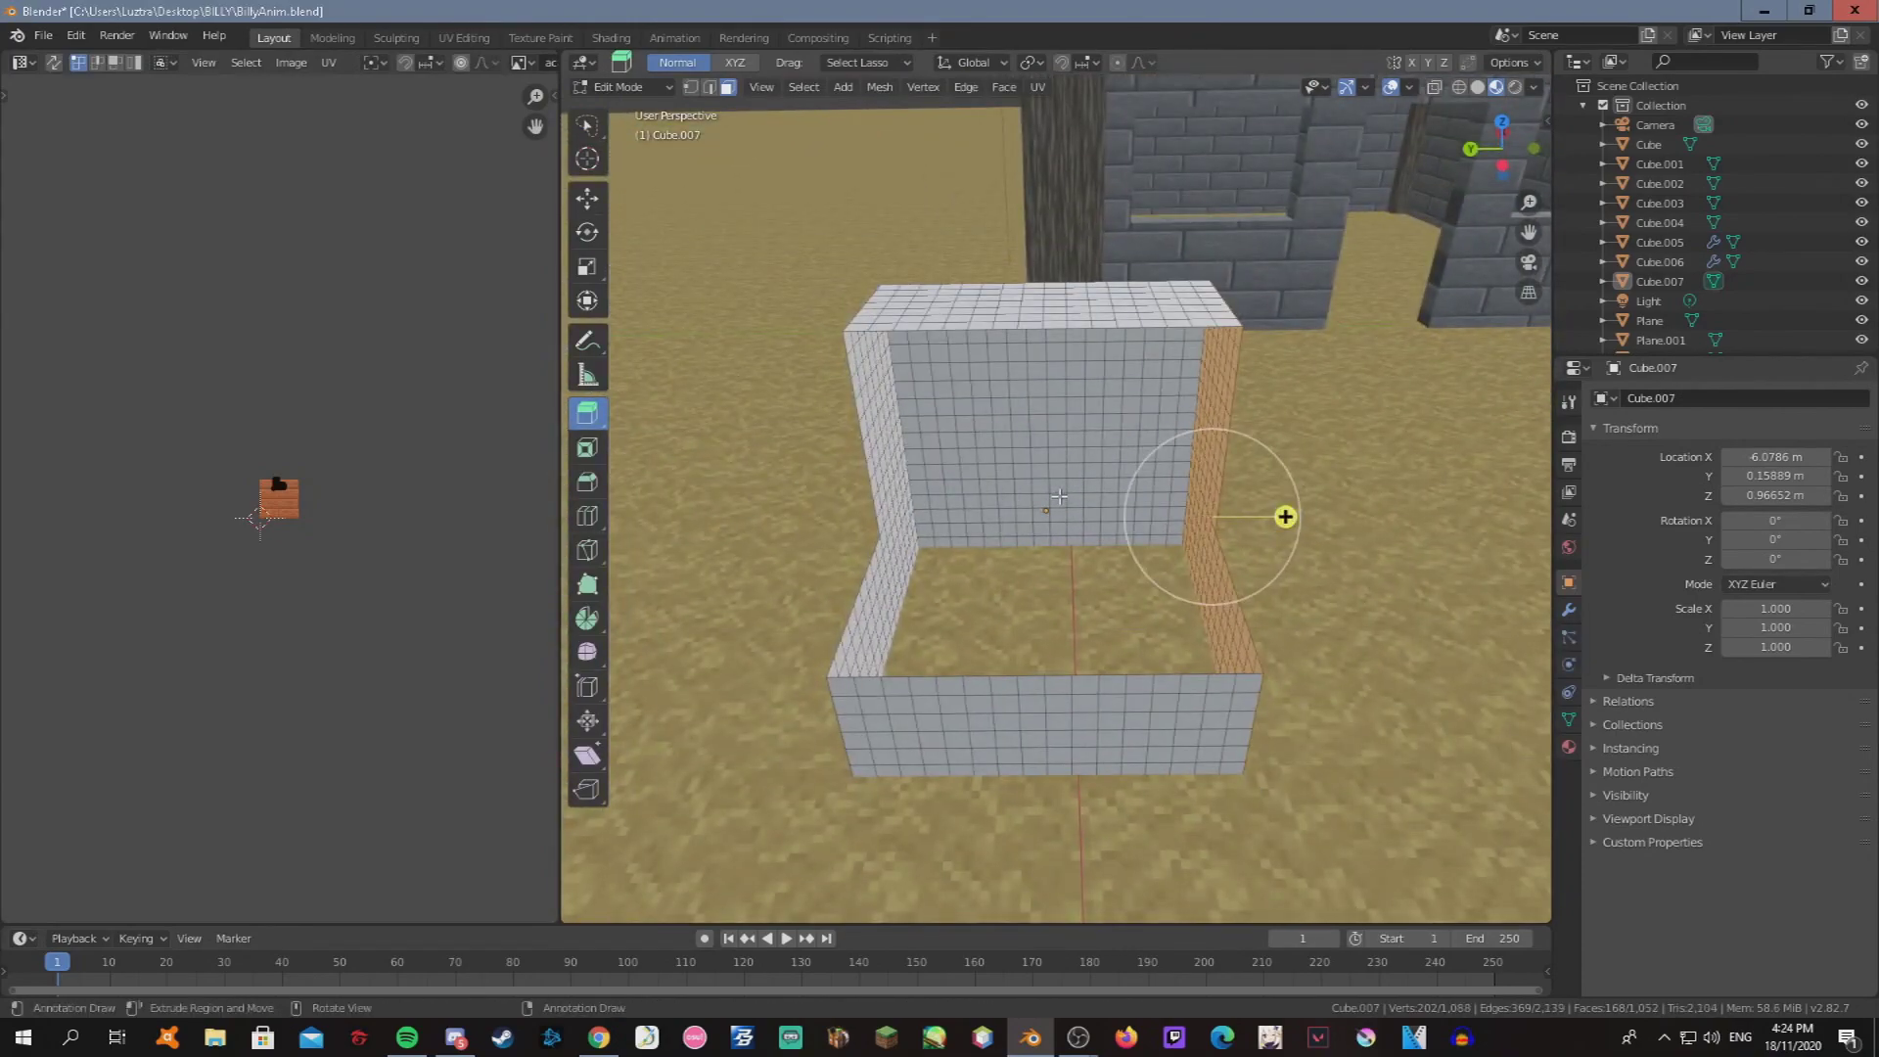
drag(1282, 519, 957, 508)
key(shift+grave)
key(s)
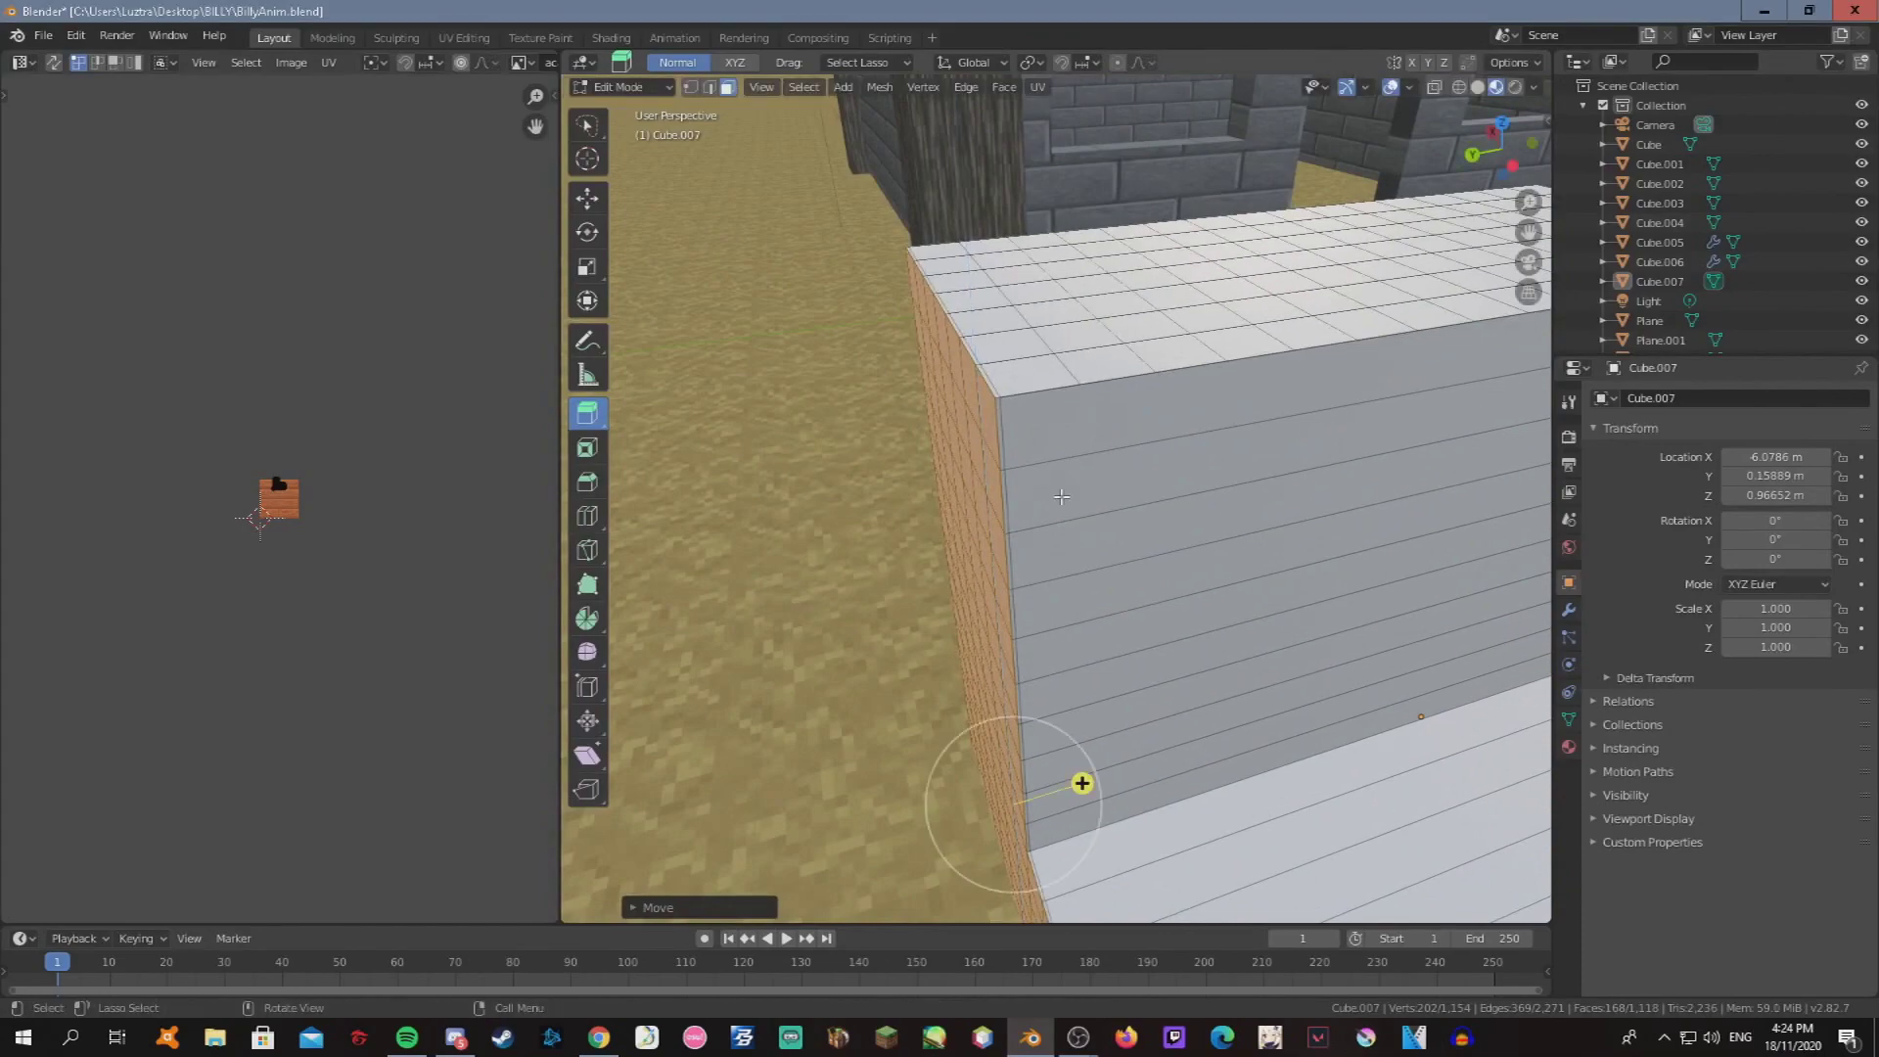
key(w)
Extrude the faces a further 2.2 m along global Z and return to Object Mode.
click(1055, 497)
drag(961, 482, 999, 562)
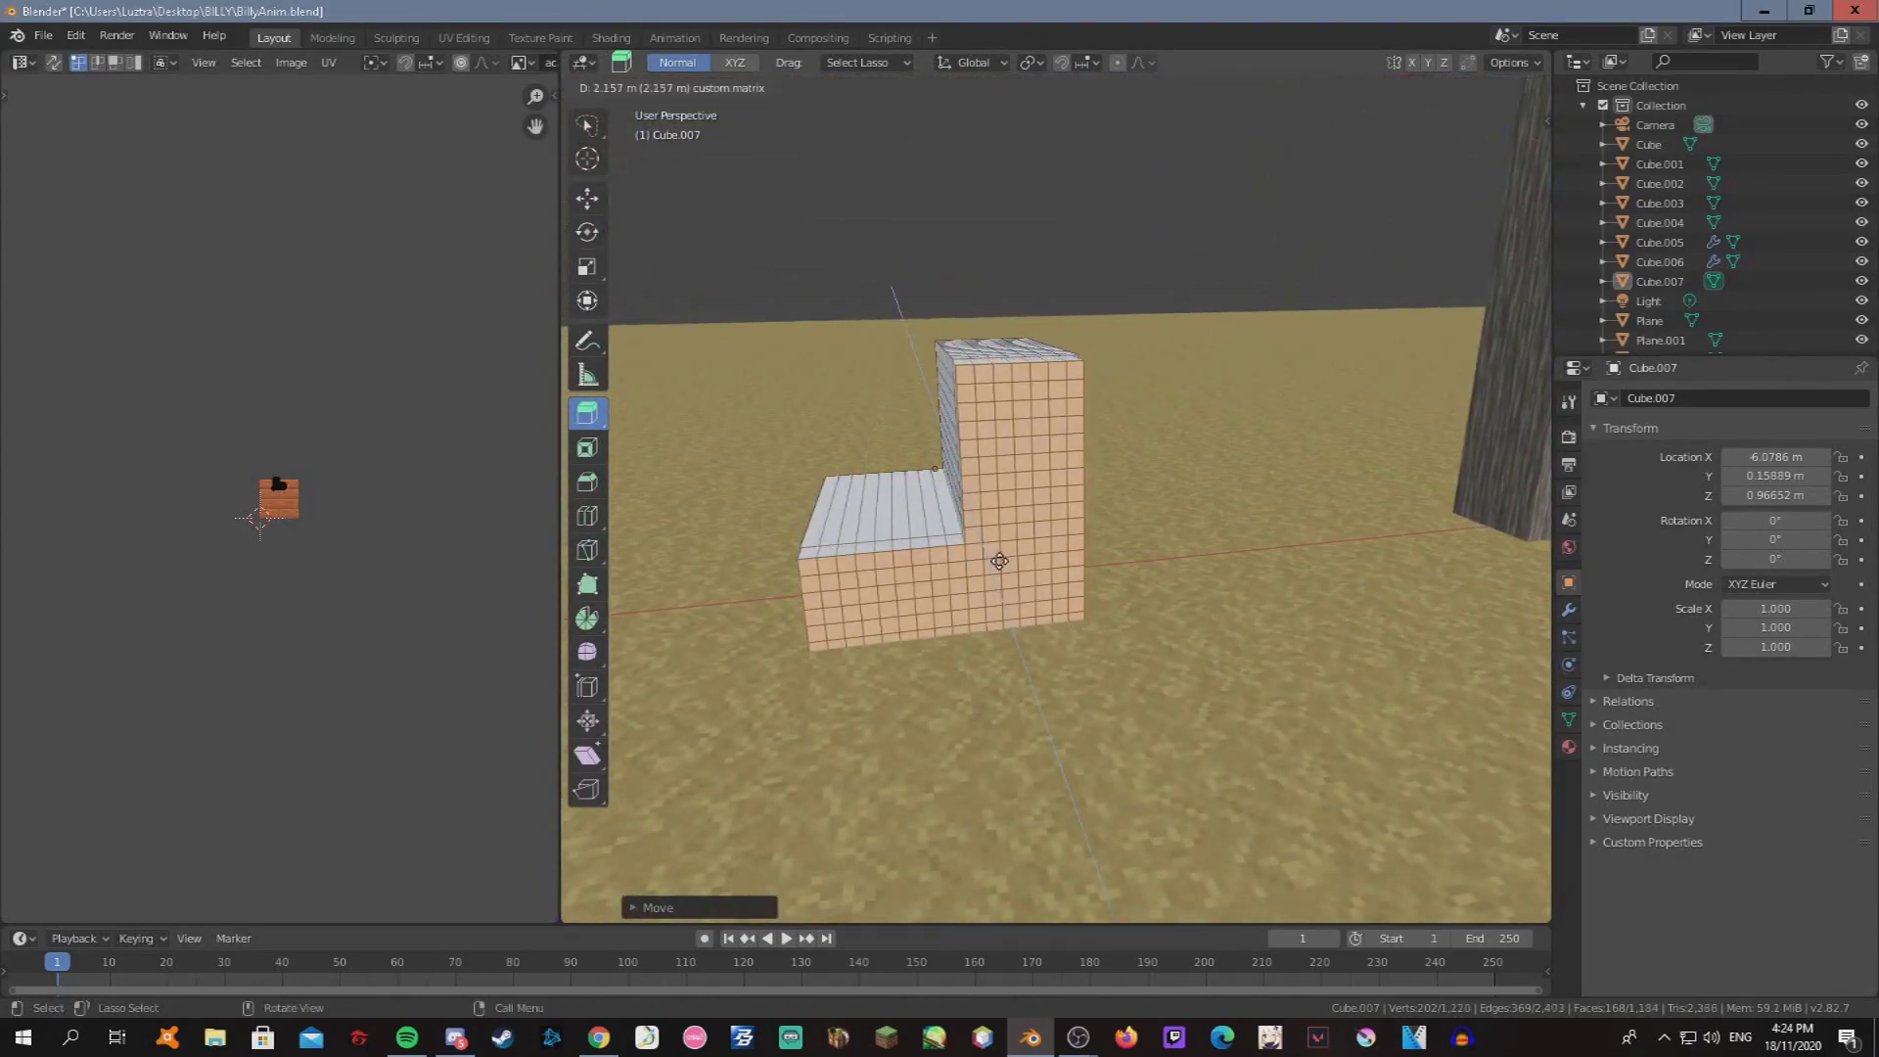
key(e)
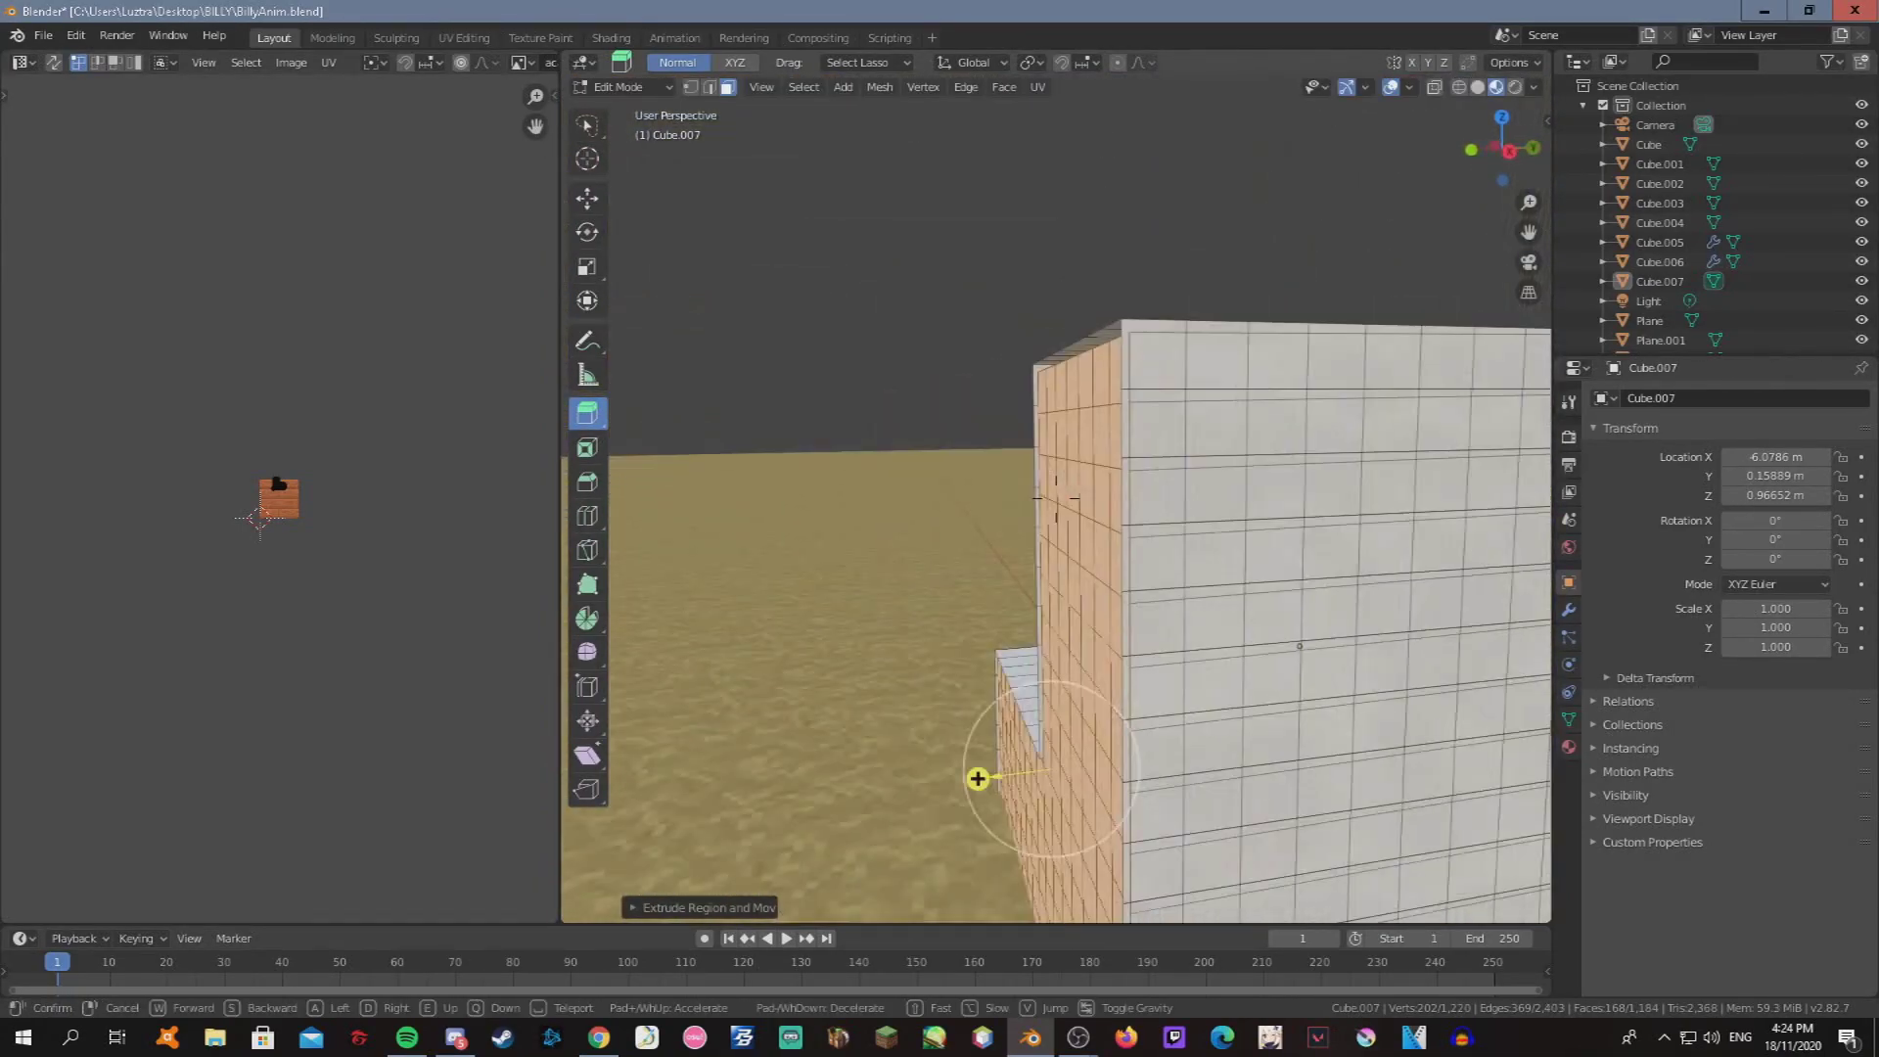
key(z)
click(1053, 488)
key(Tab)
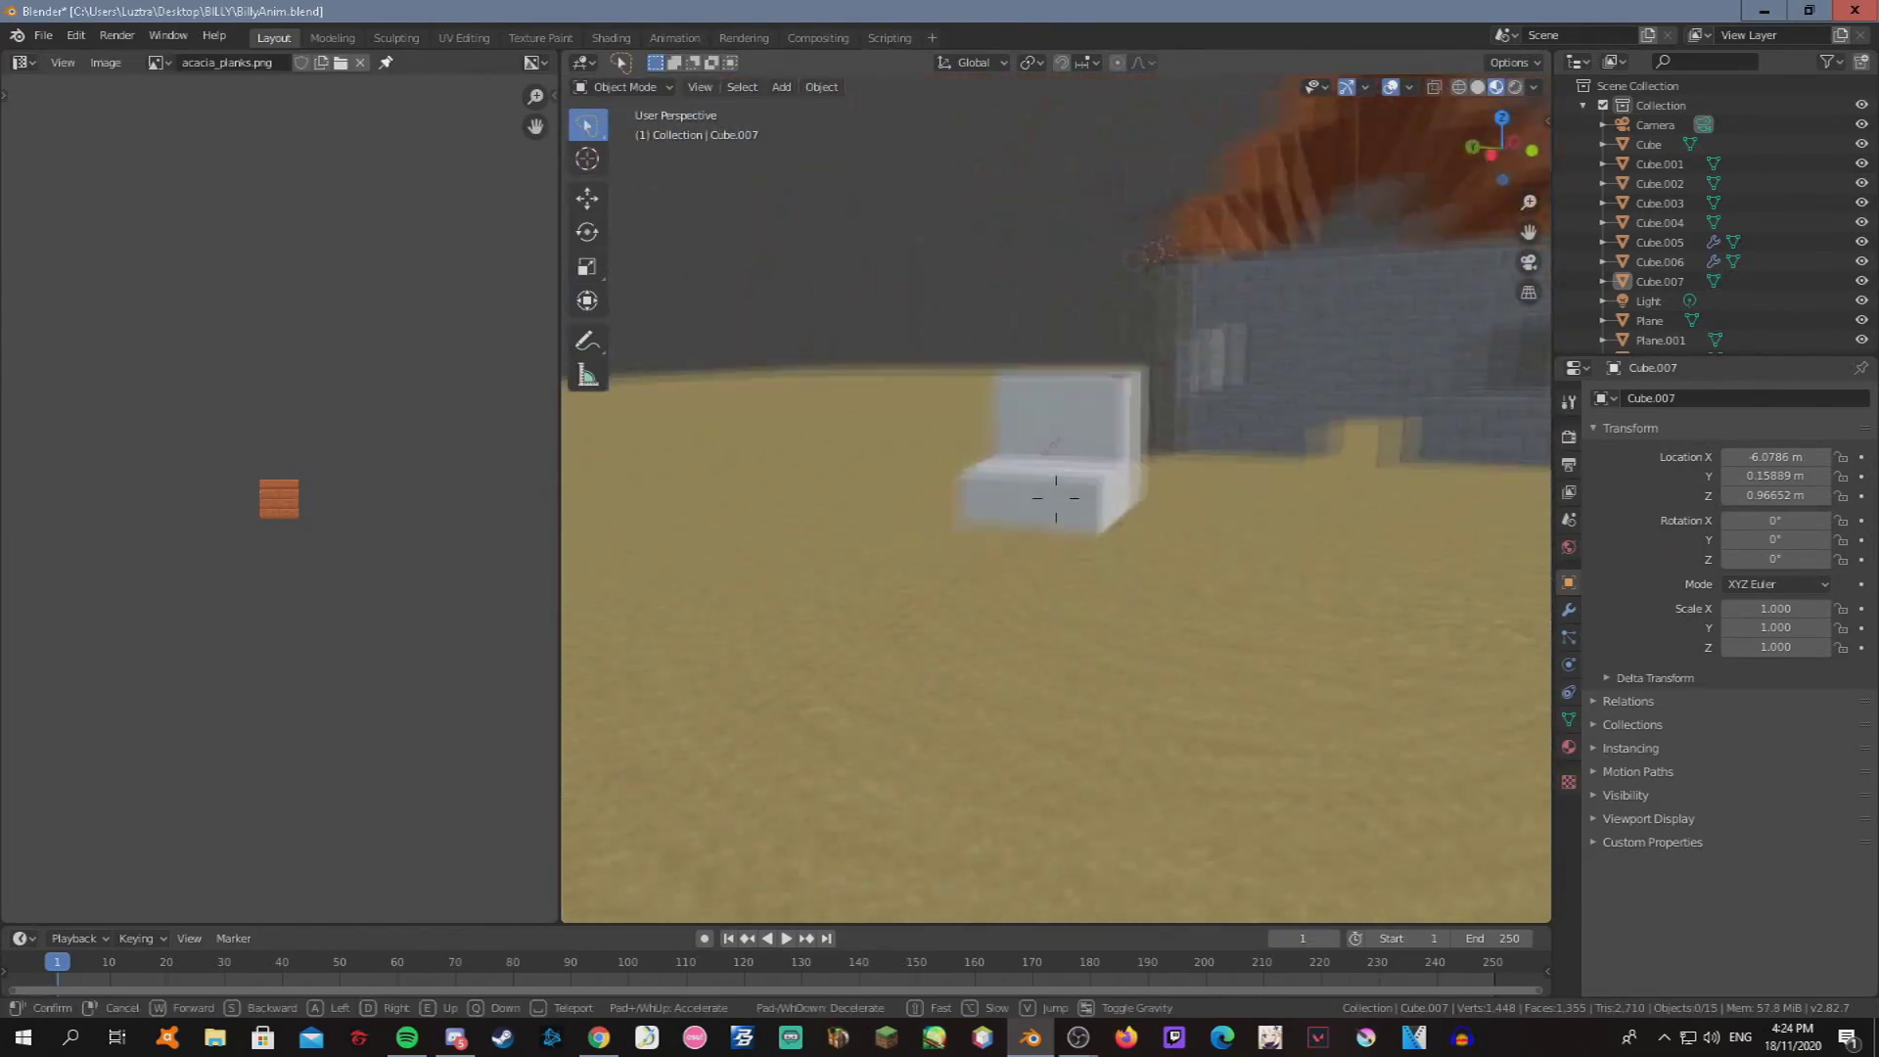
Orbit around the L-shaped block and walk the view closer to it.
middle_drag(717, 181, 910, 351)
key(Tab)
middle_drag(1174, 466, 1048, 490)
key(g)
key(Escape)
key(Tab)
key(shift+grave)
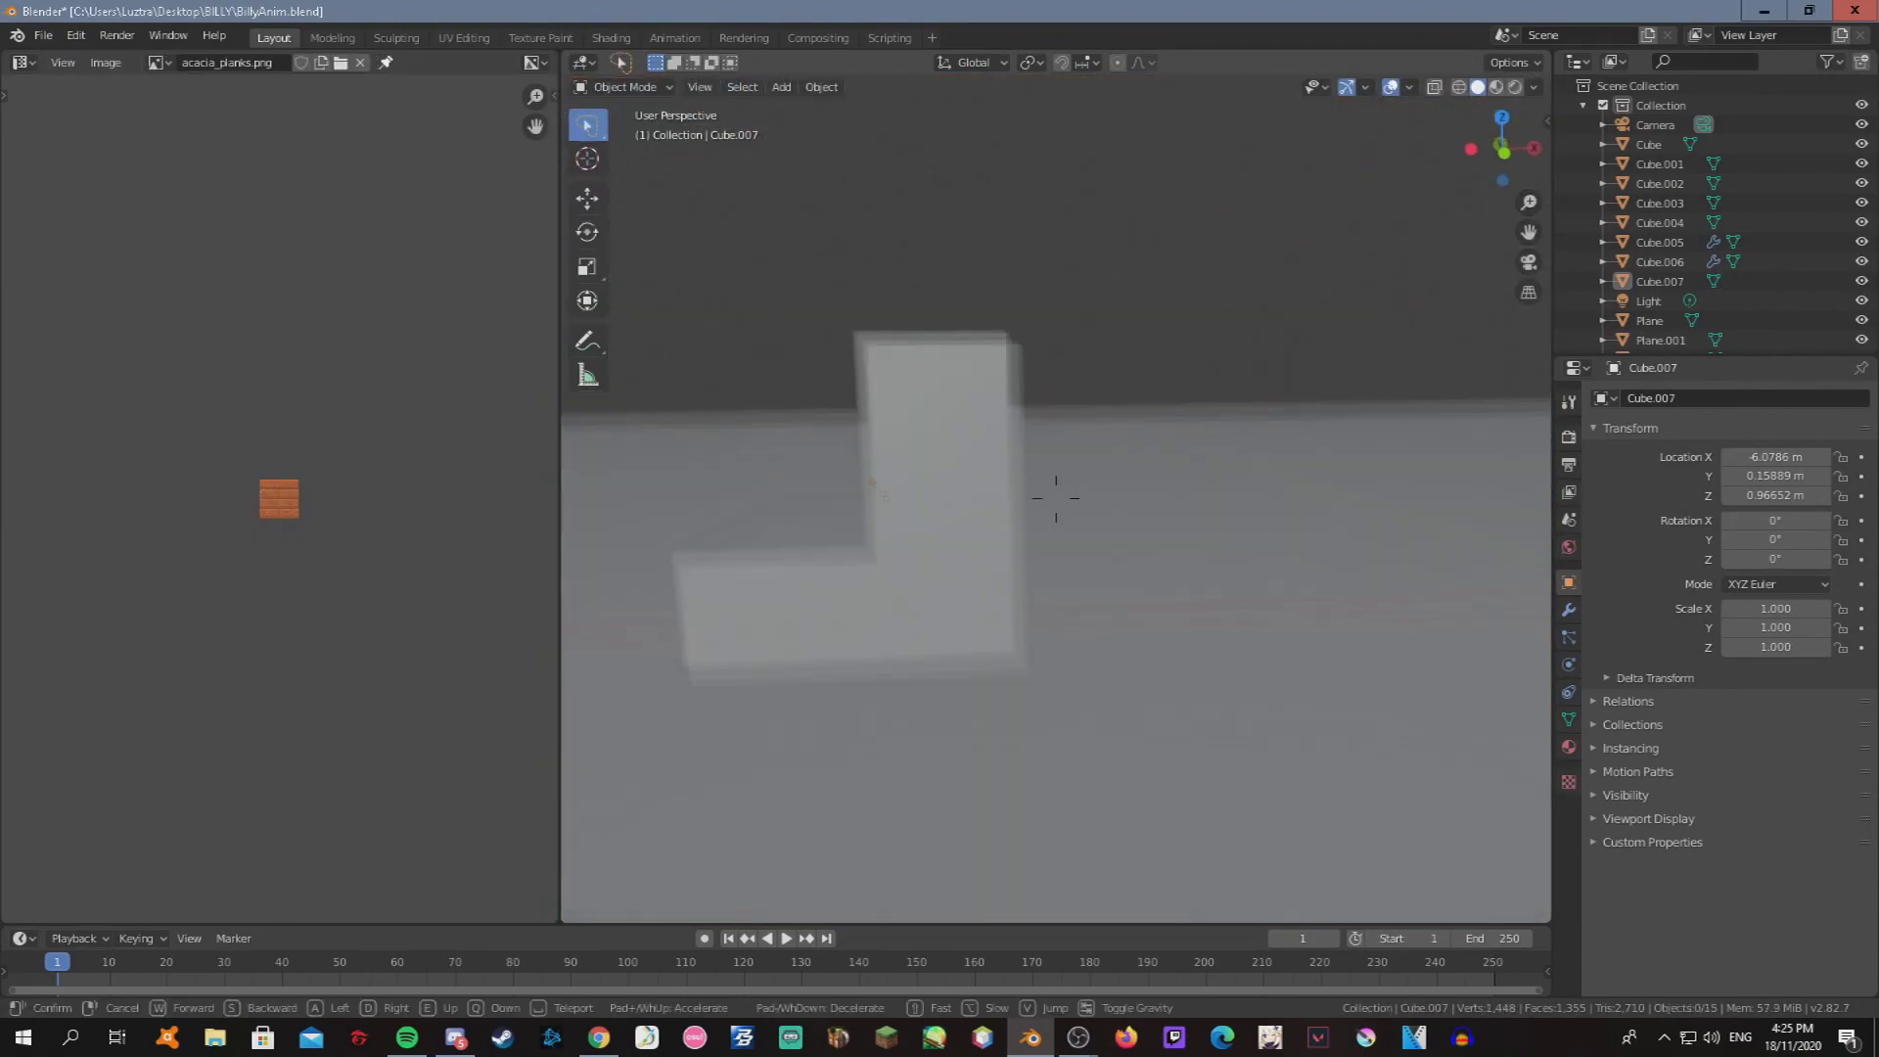
key(Escape)
Select only the L-shaped block and enter its Edit Mode.
key(a)
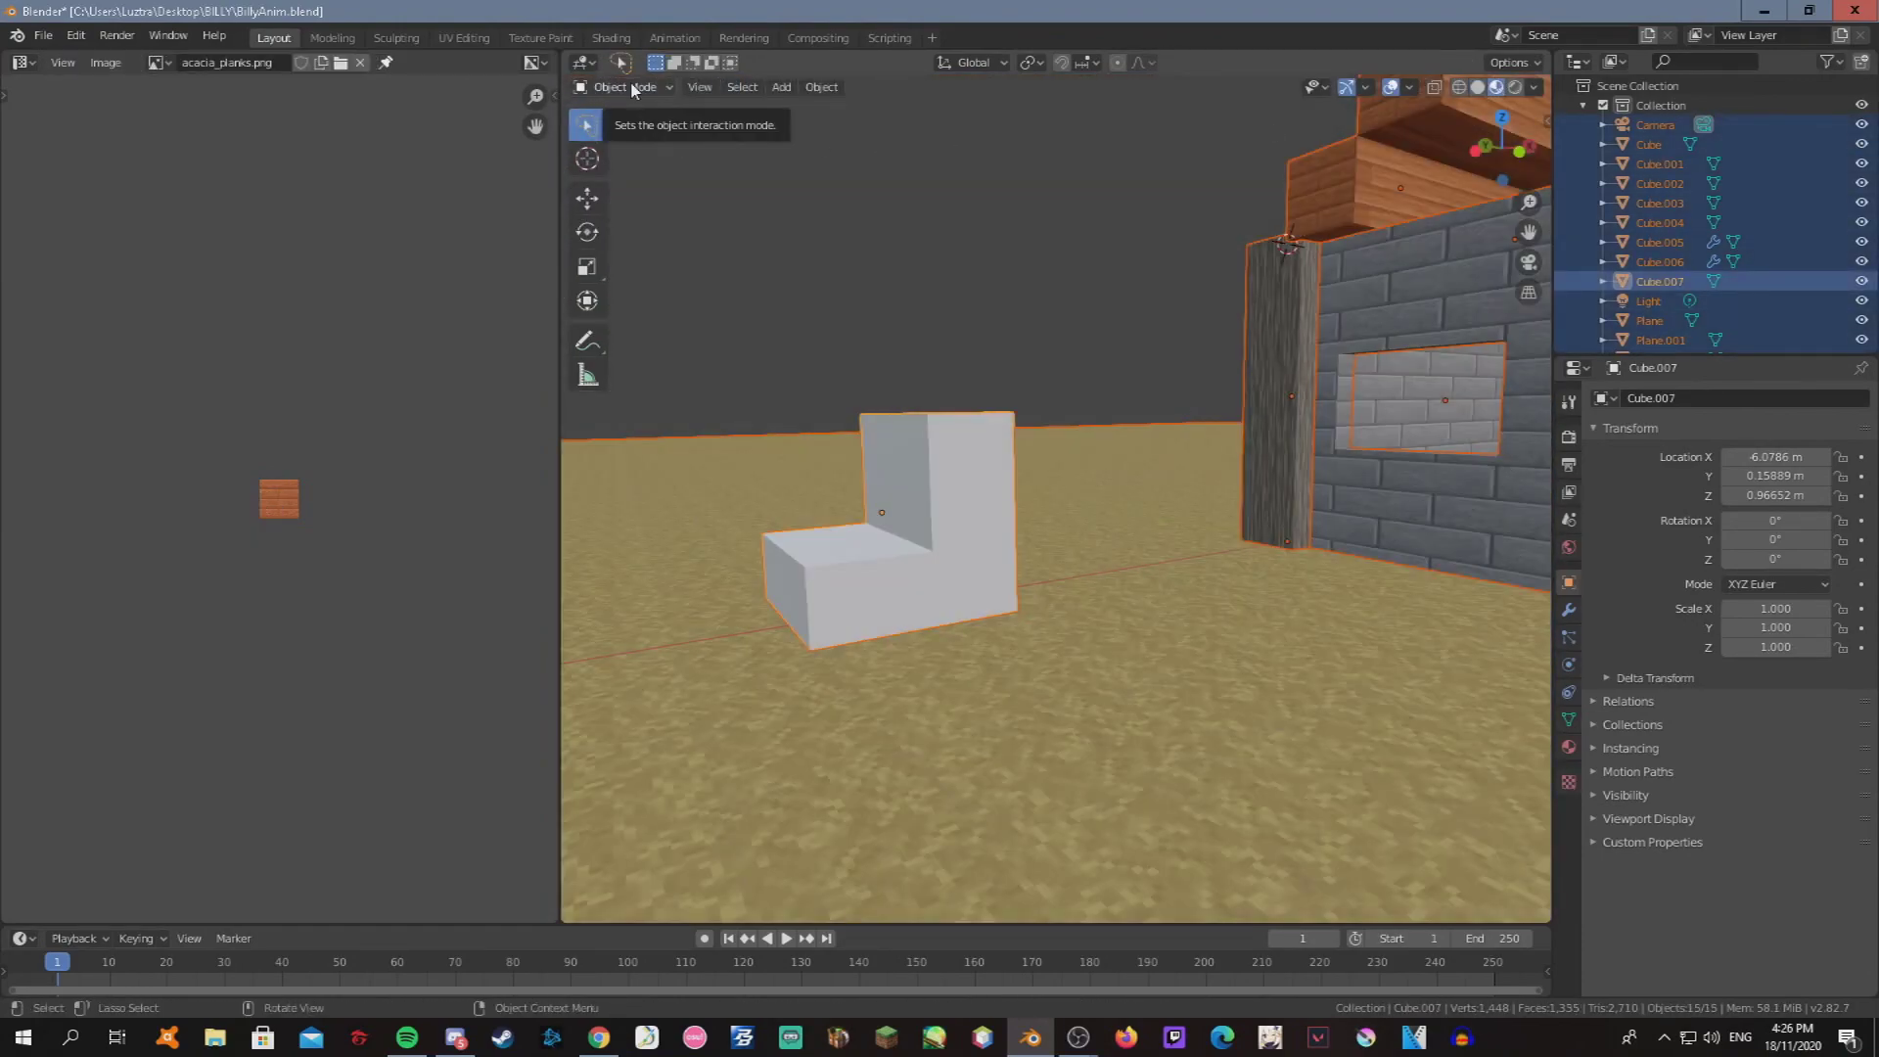
click(626, 87)
click(626, 129)
key(Tab)
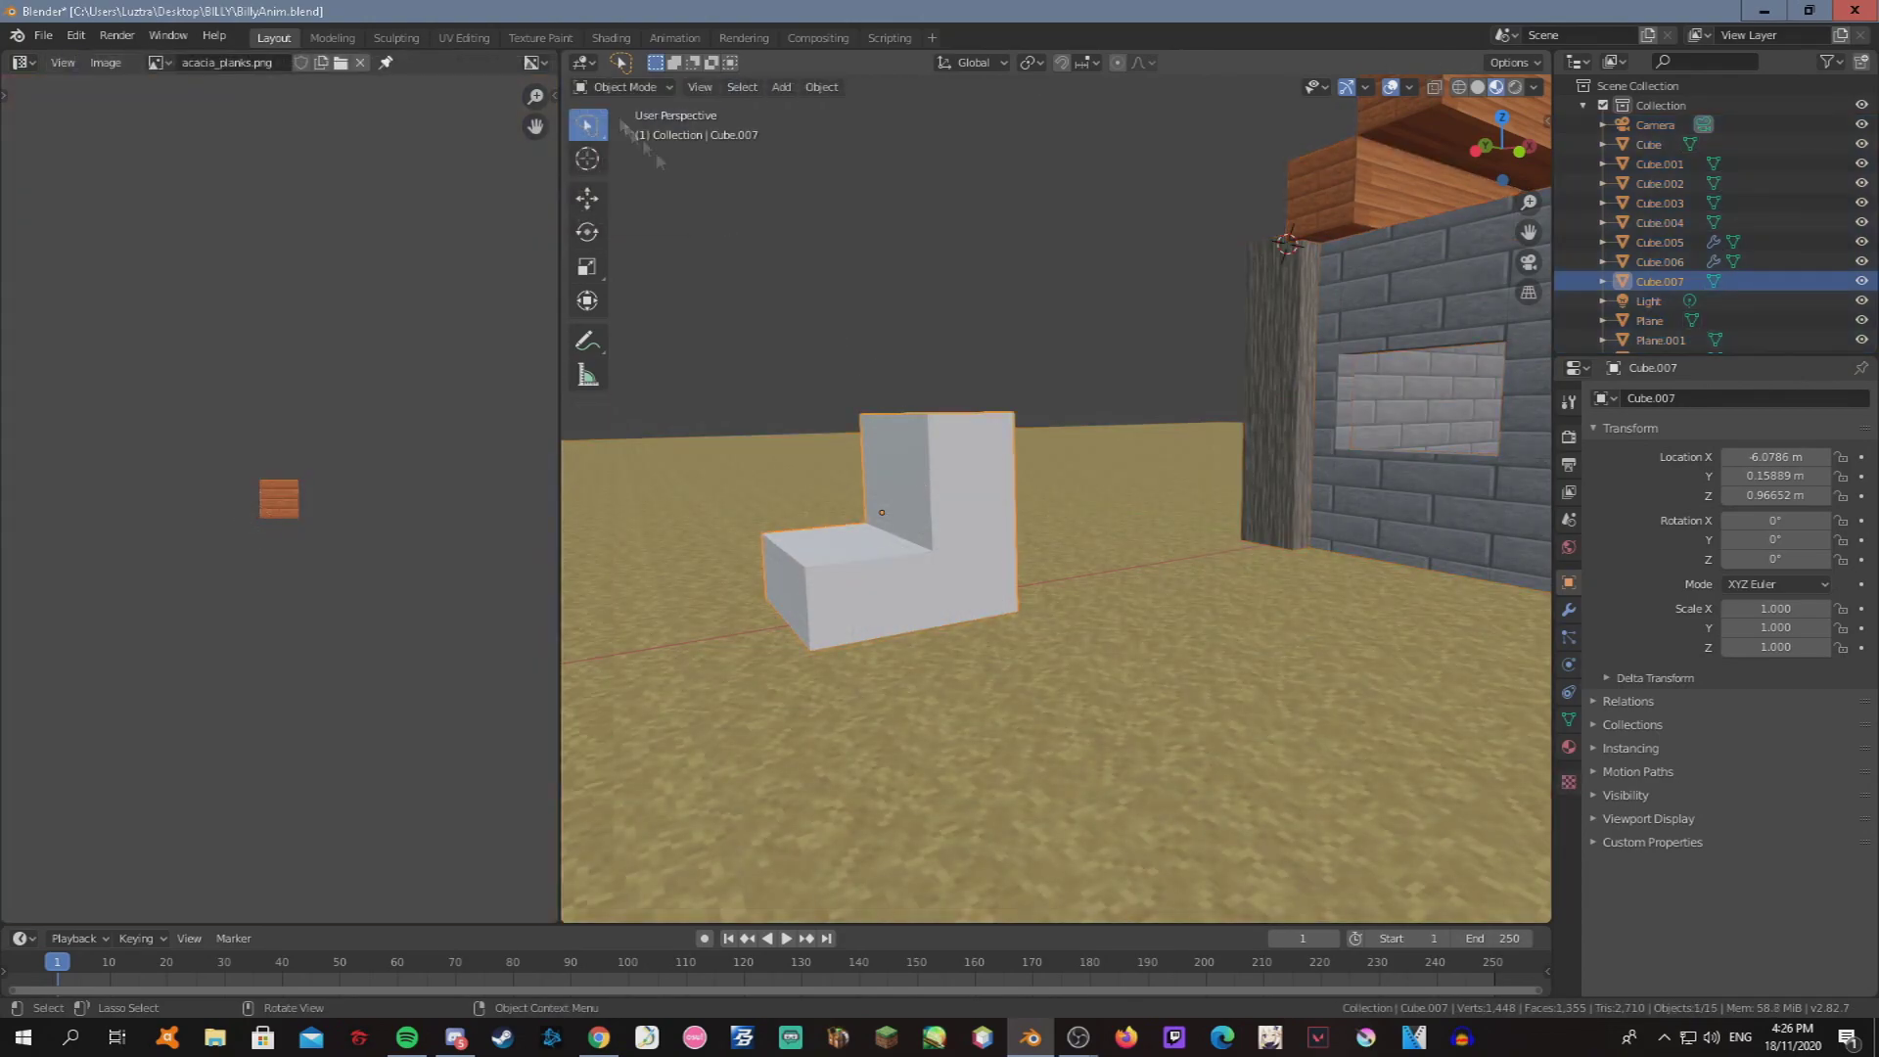
key(Tab)
scroll(266, 533, up, 12)
scroll(266, 533, down, 1)
Add a new diffuse material using acacia_planks.png as the colour image texture.
click(1568, 747)
click(1753, 481)
click(1800, 622)
click(1566, 685)
click(1859, 658)
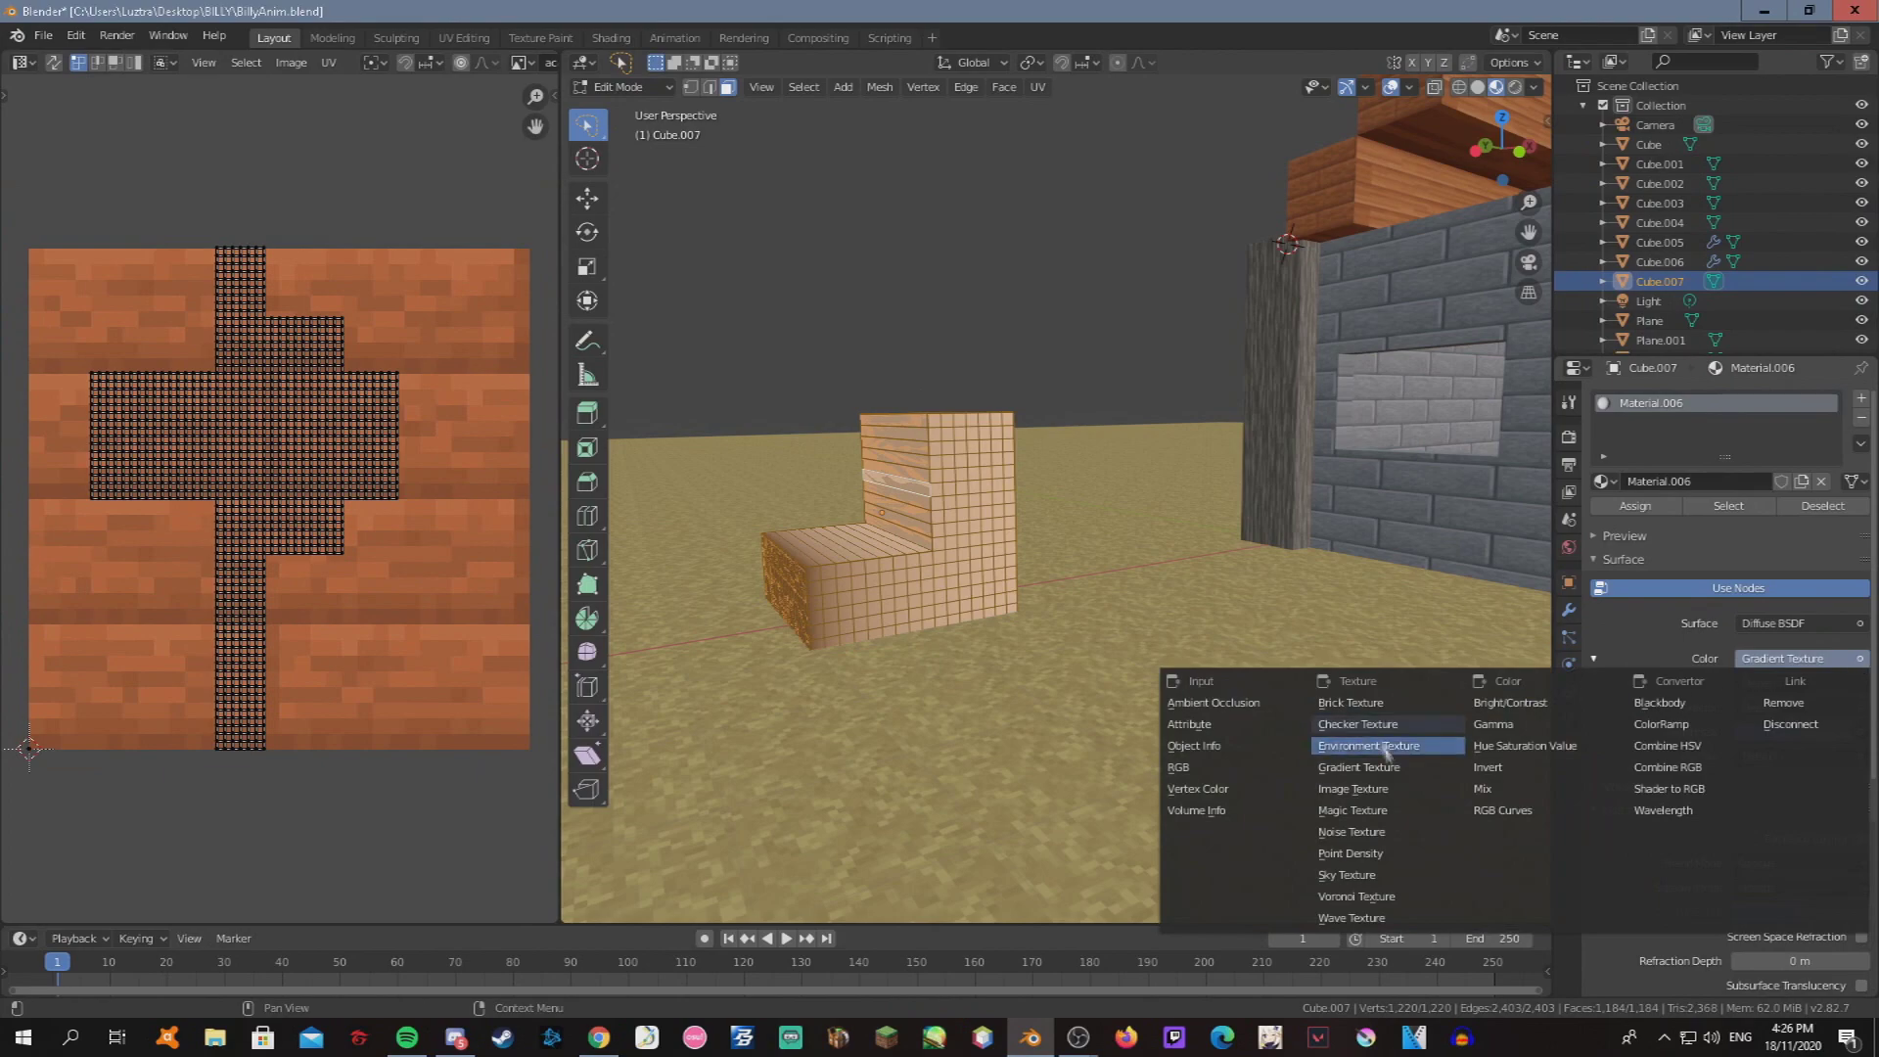
click(1355, 787)
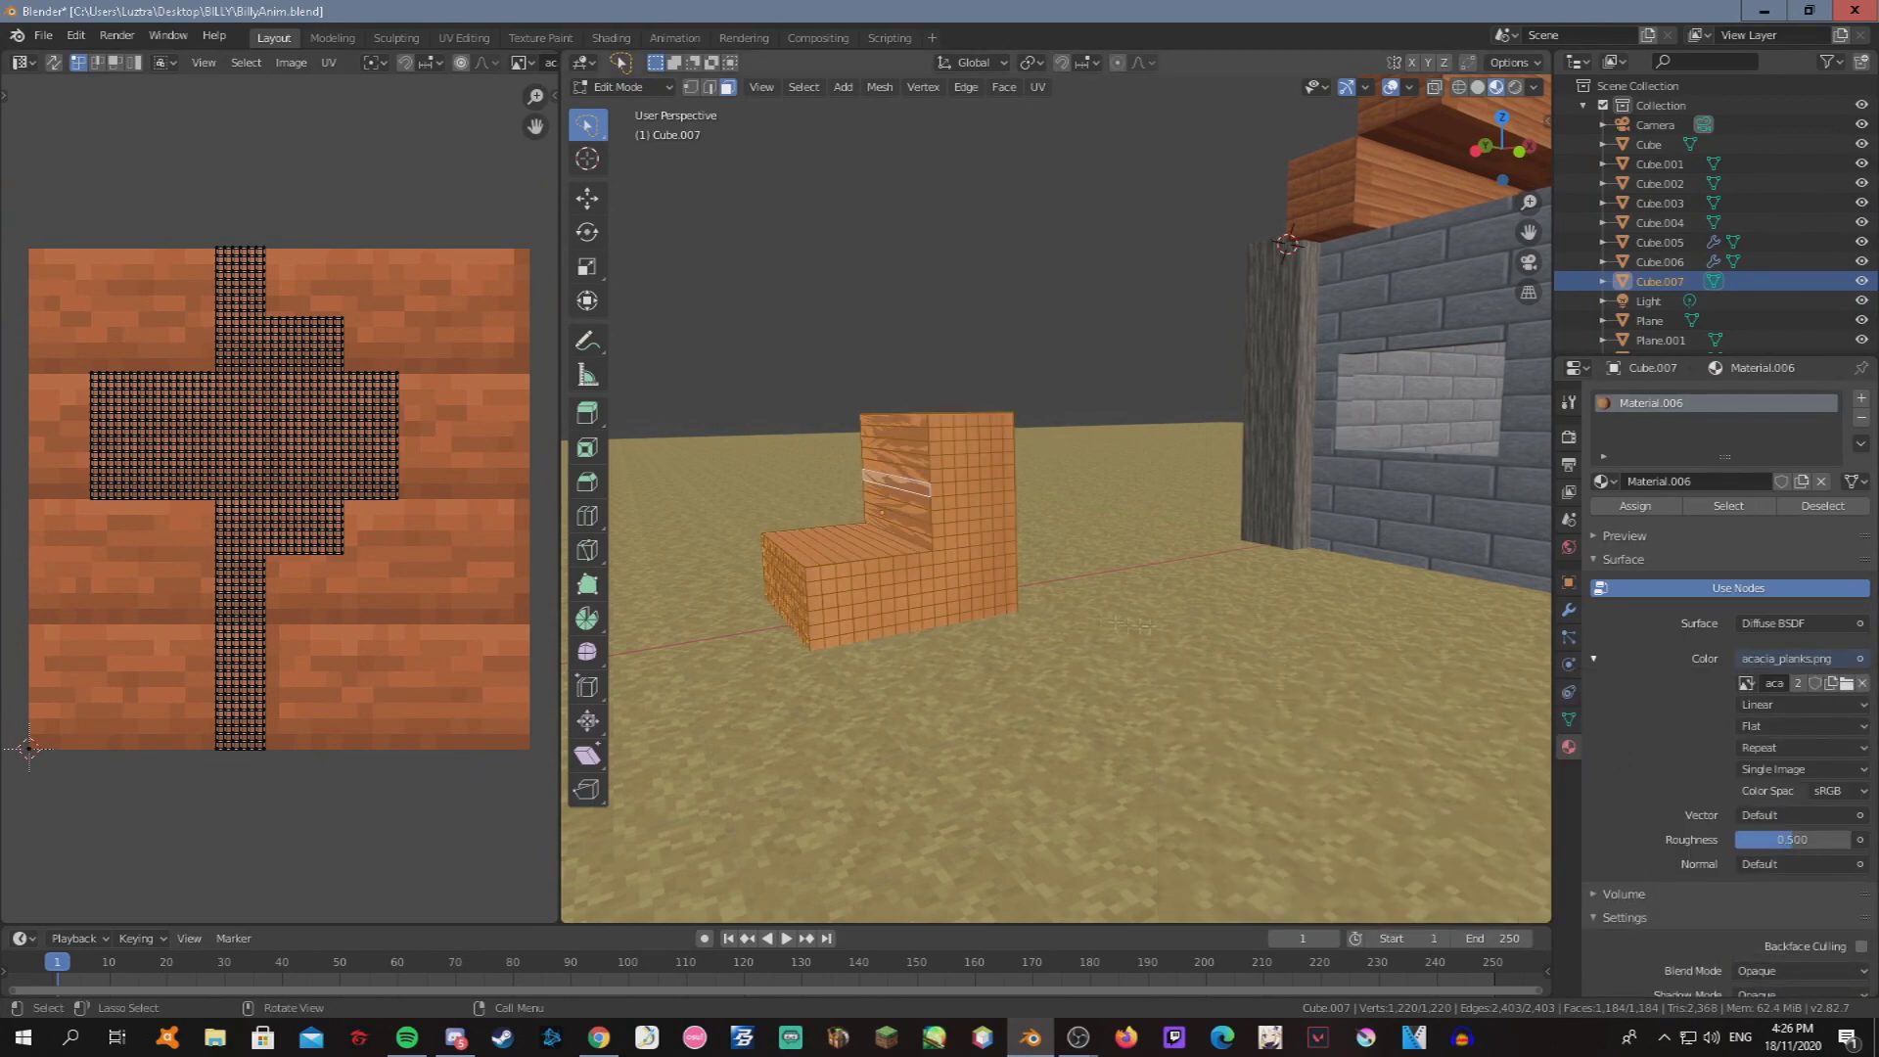
Re-unwrap the block's UVs so the acacia planks display correctly.
key(Tab)
middle_drag(979, 489, 1126, 441)
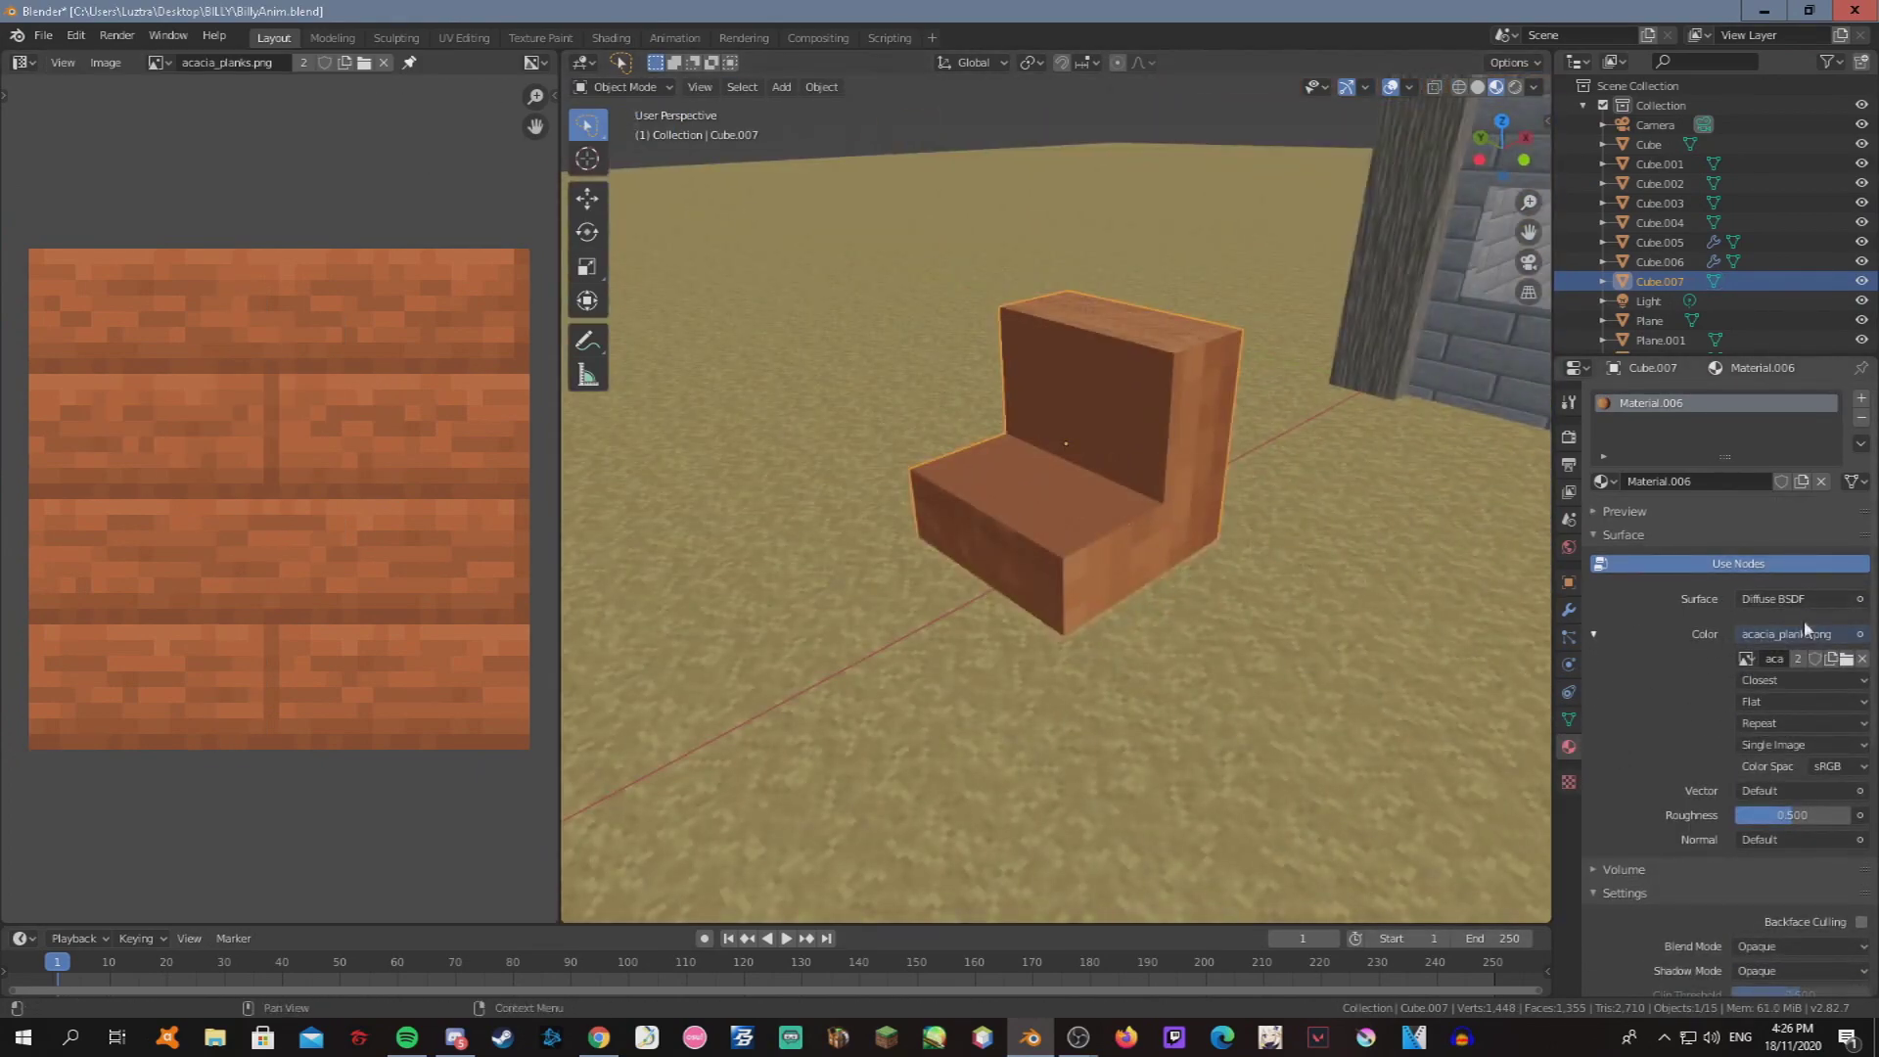
key(Tab)
key(u)
click(391, 519)
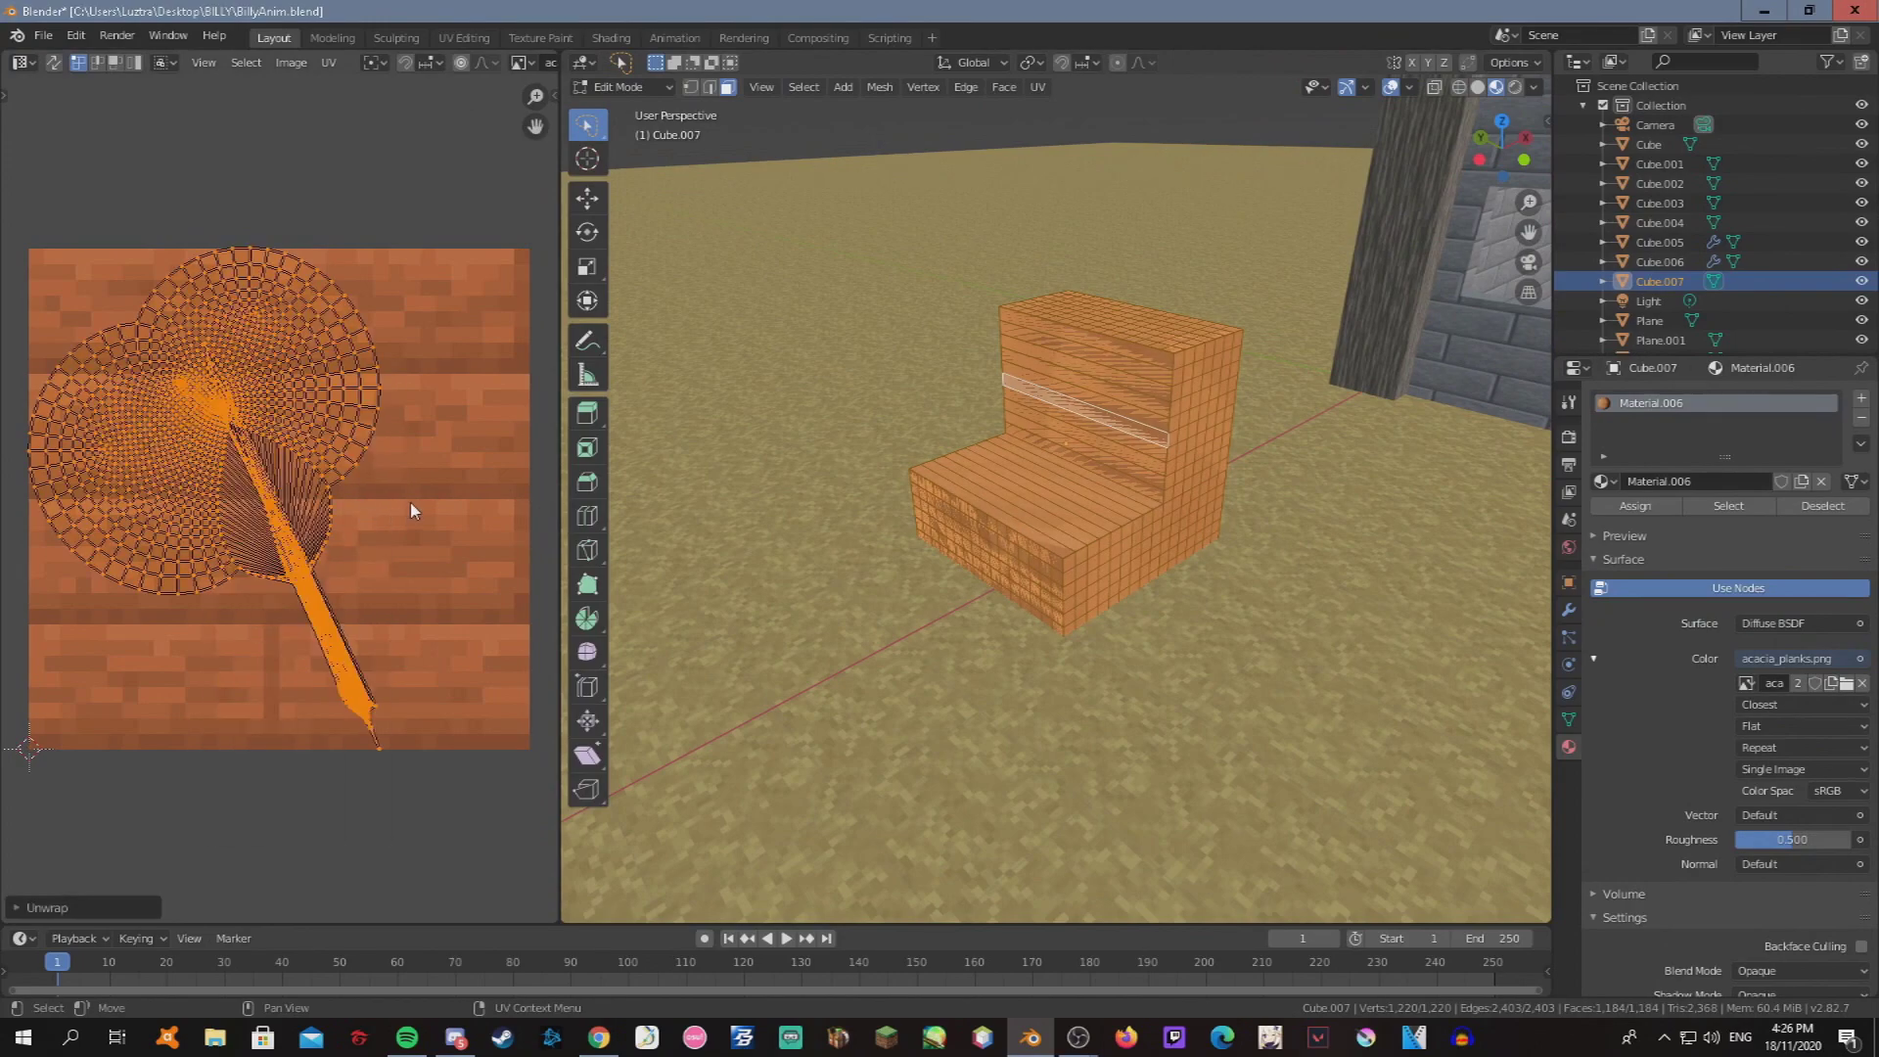
scroll(401, 507, down, 3)
key(Tab)
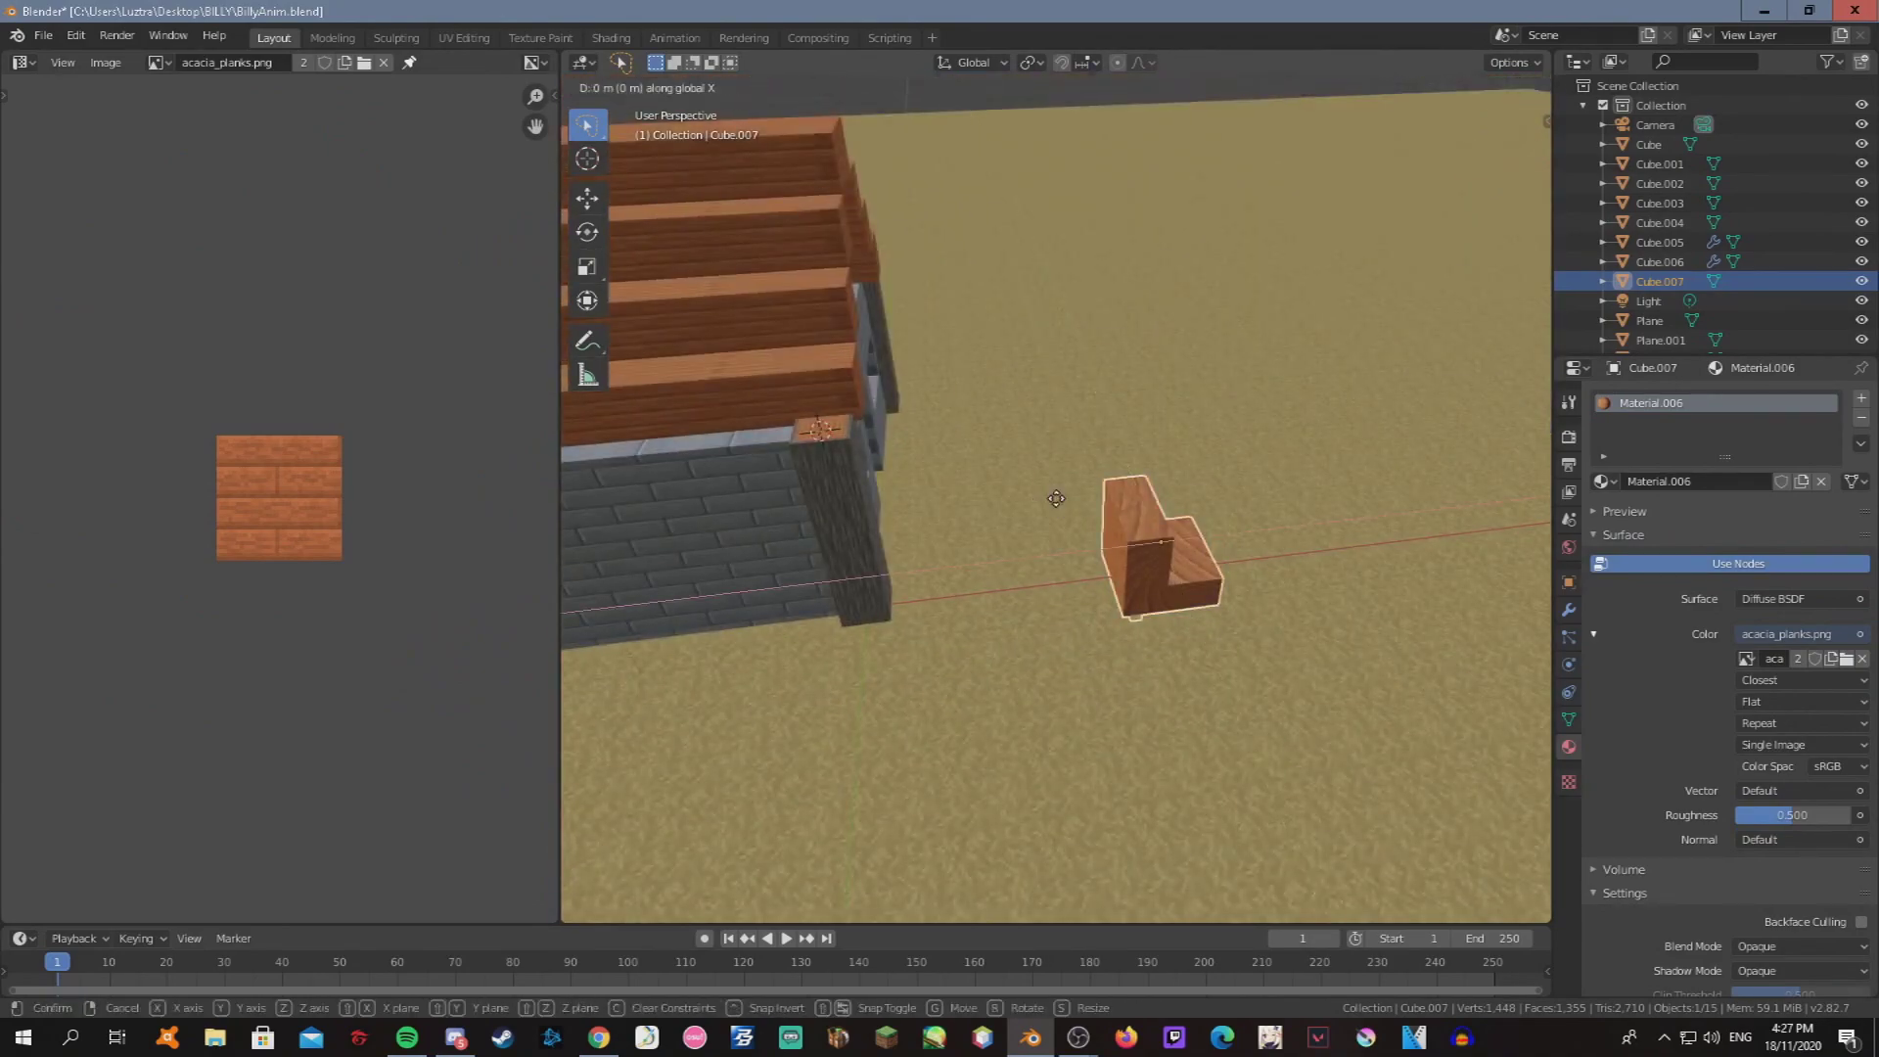
Move the block toward the house, turn it a quarter turn, and scale it to 0.589.
click(685, 548)
click(1569, 582)
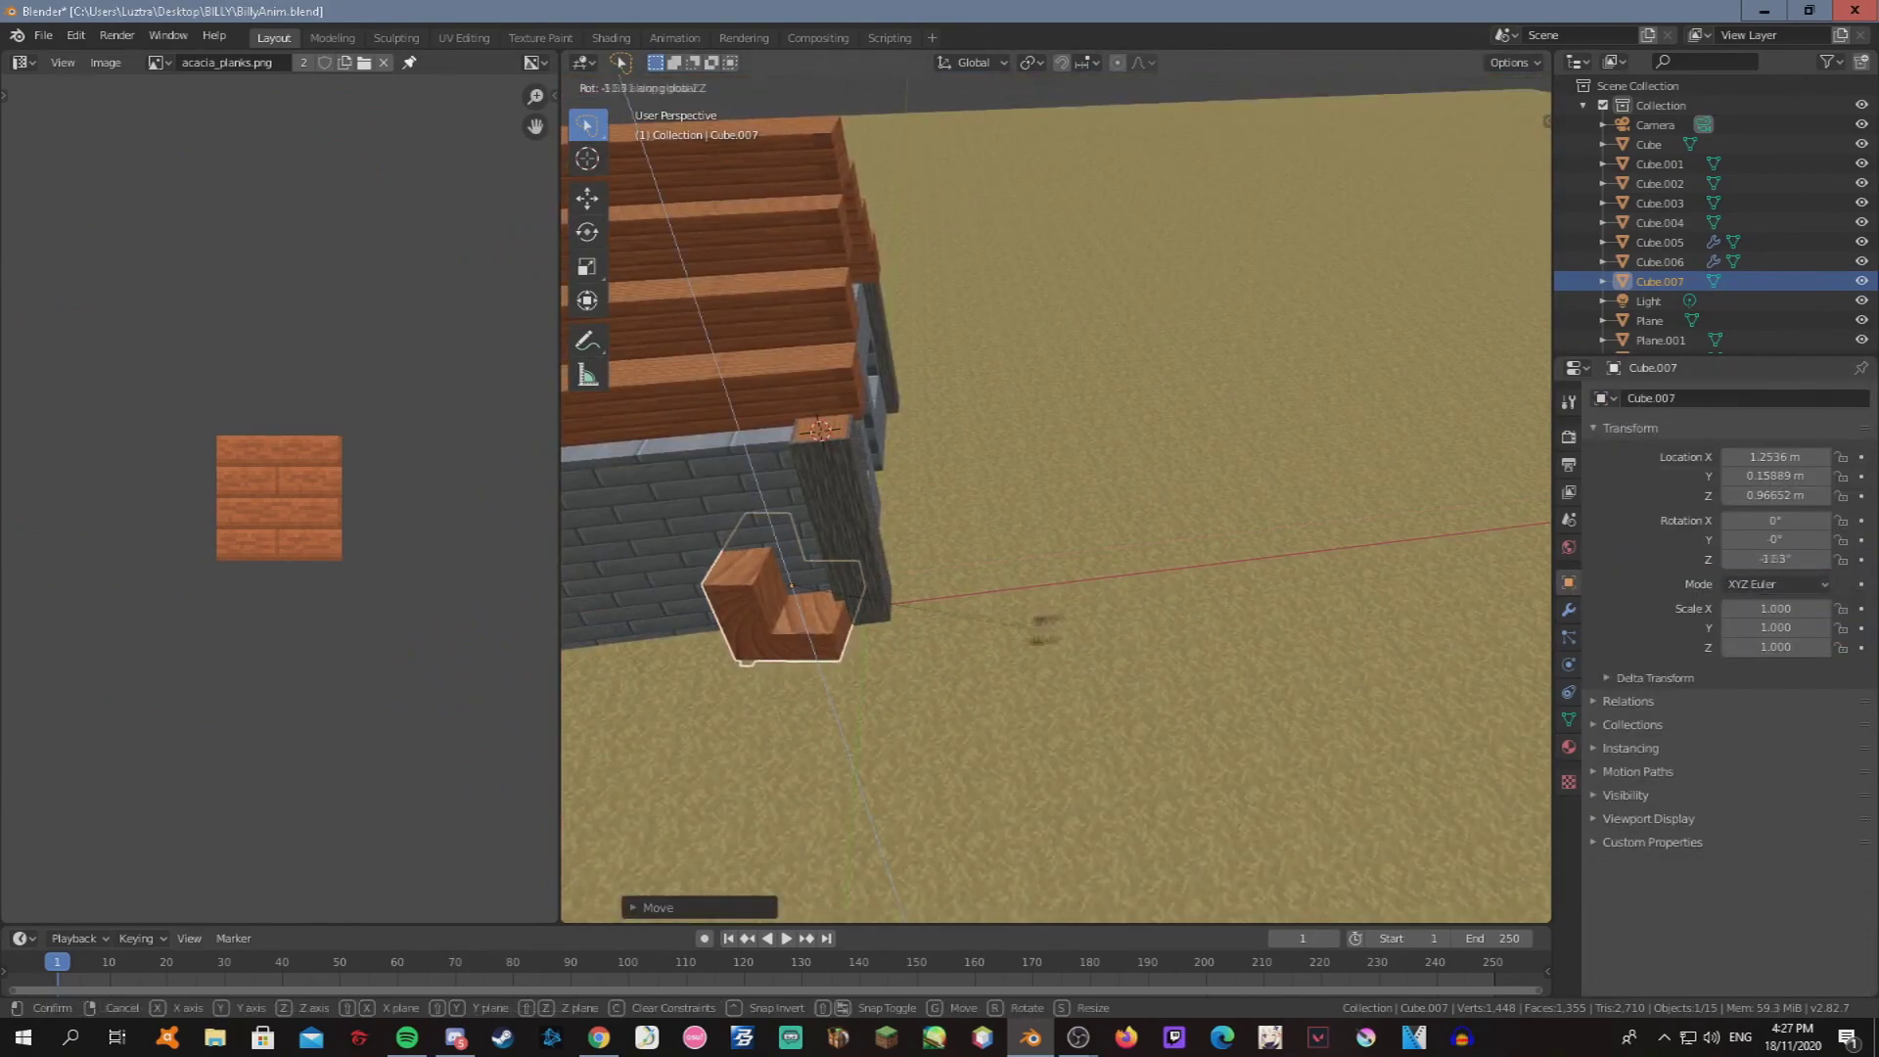
drag(1751, 559, 1773, 560)
key(Return)
key(s)
click(1083, 466)
Lift the block along Z onto the left log post at the roof edge.
key(g)
click(931, 420)
key(g)
key(z)
middle_drag(1028, 466, 1042, 489)
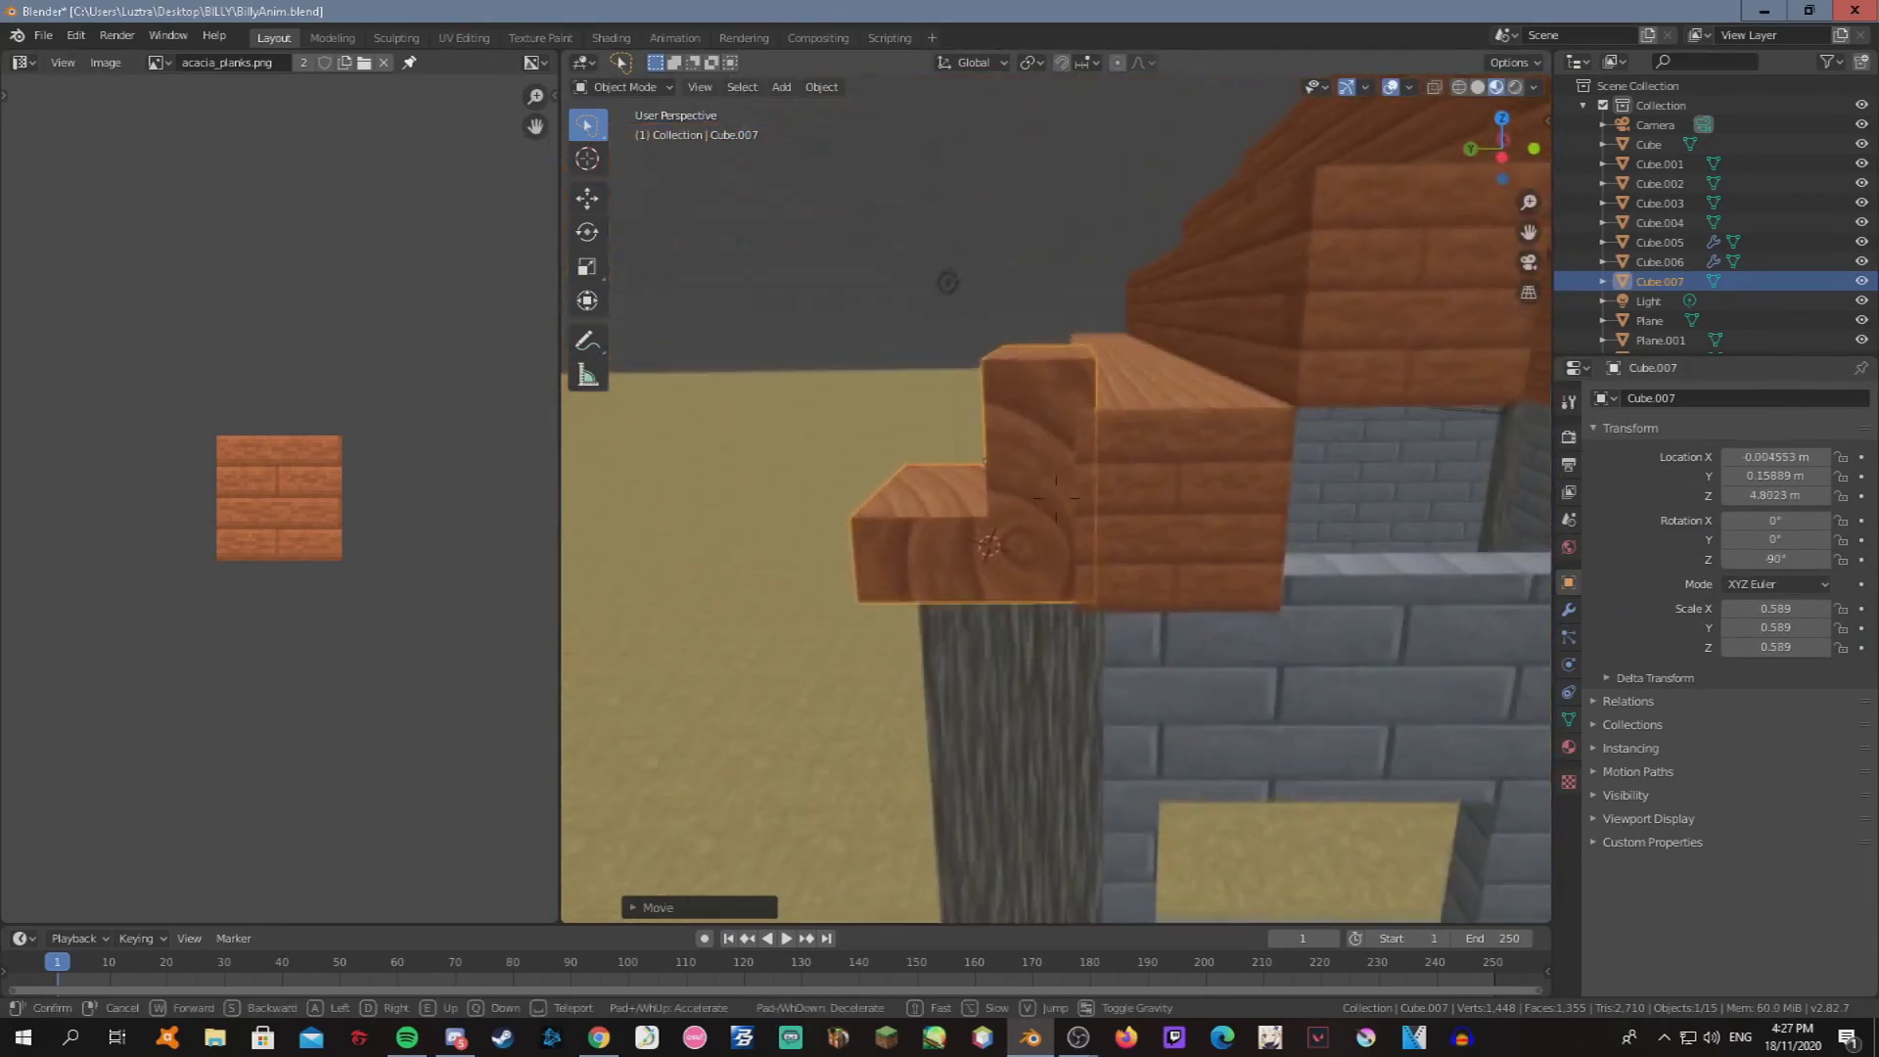
scroll(1054, 509, up, 5)
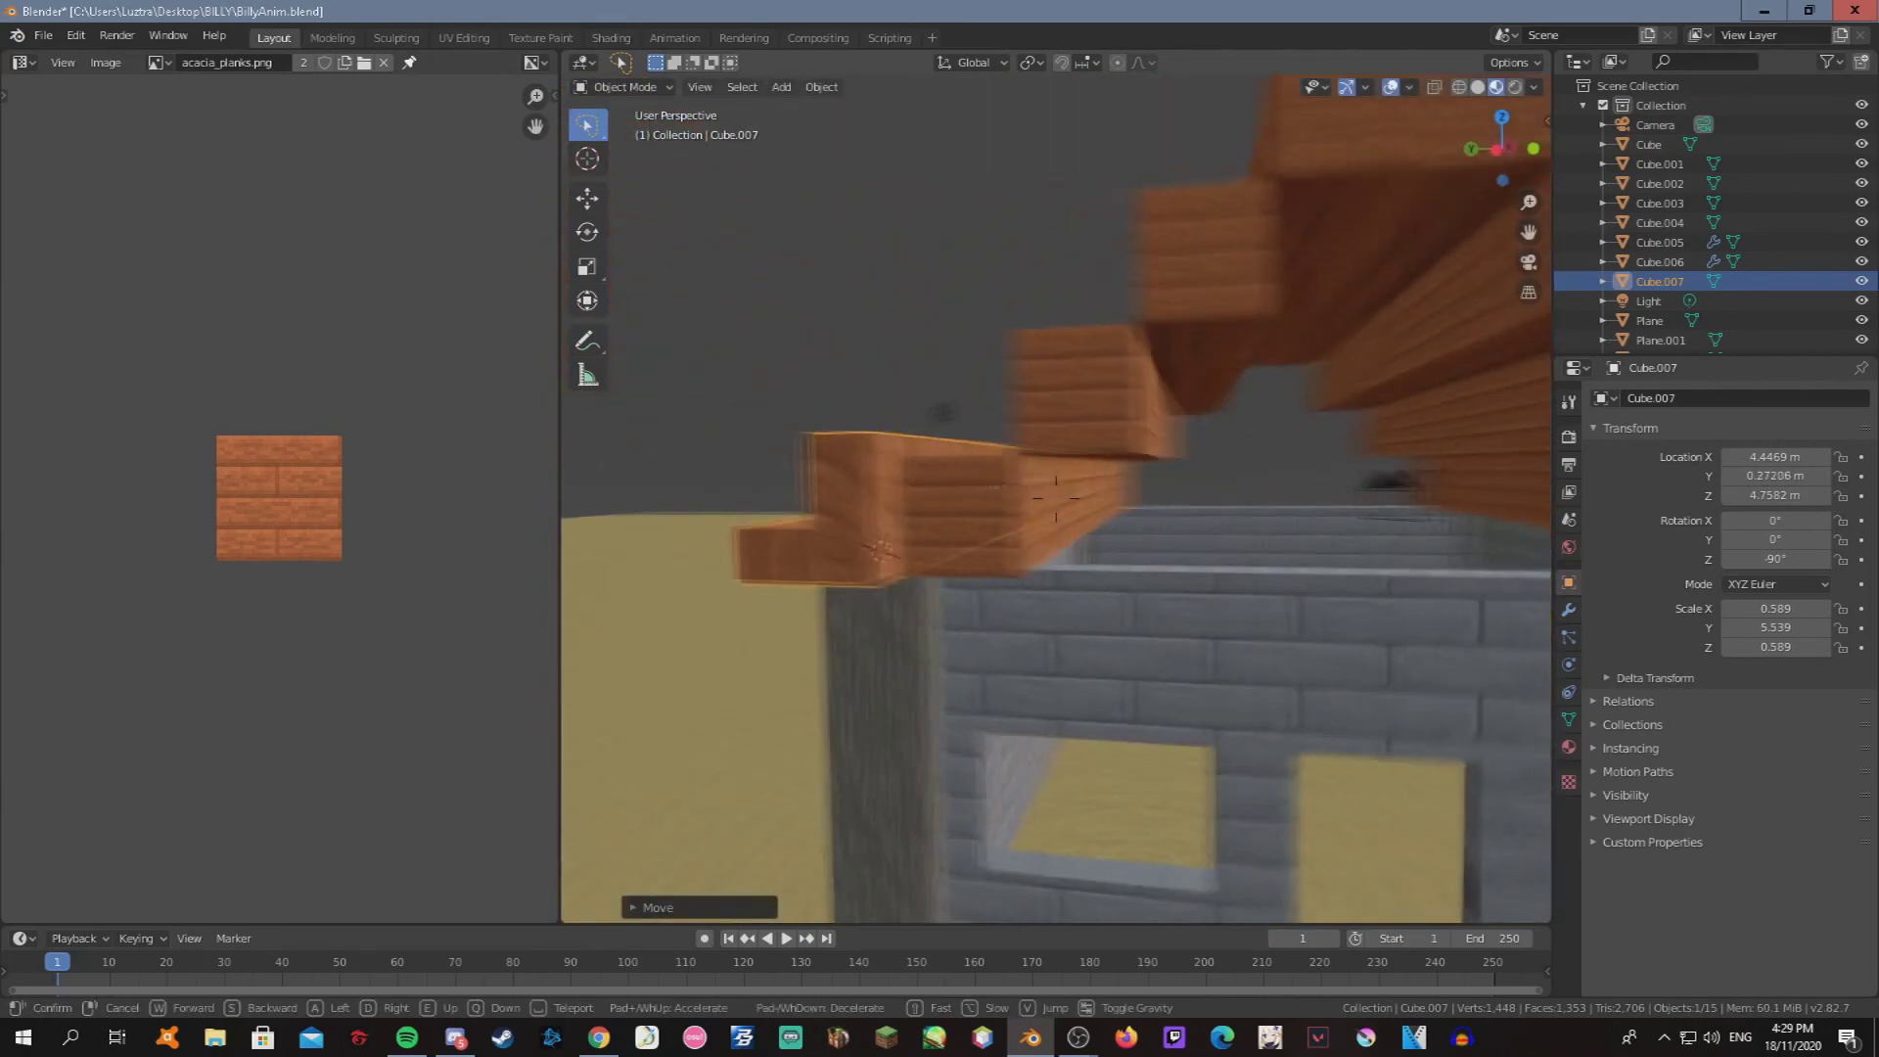
key(Return)
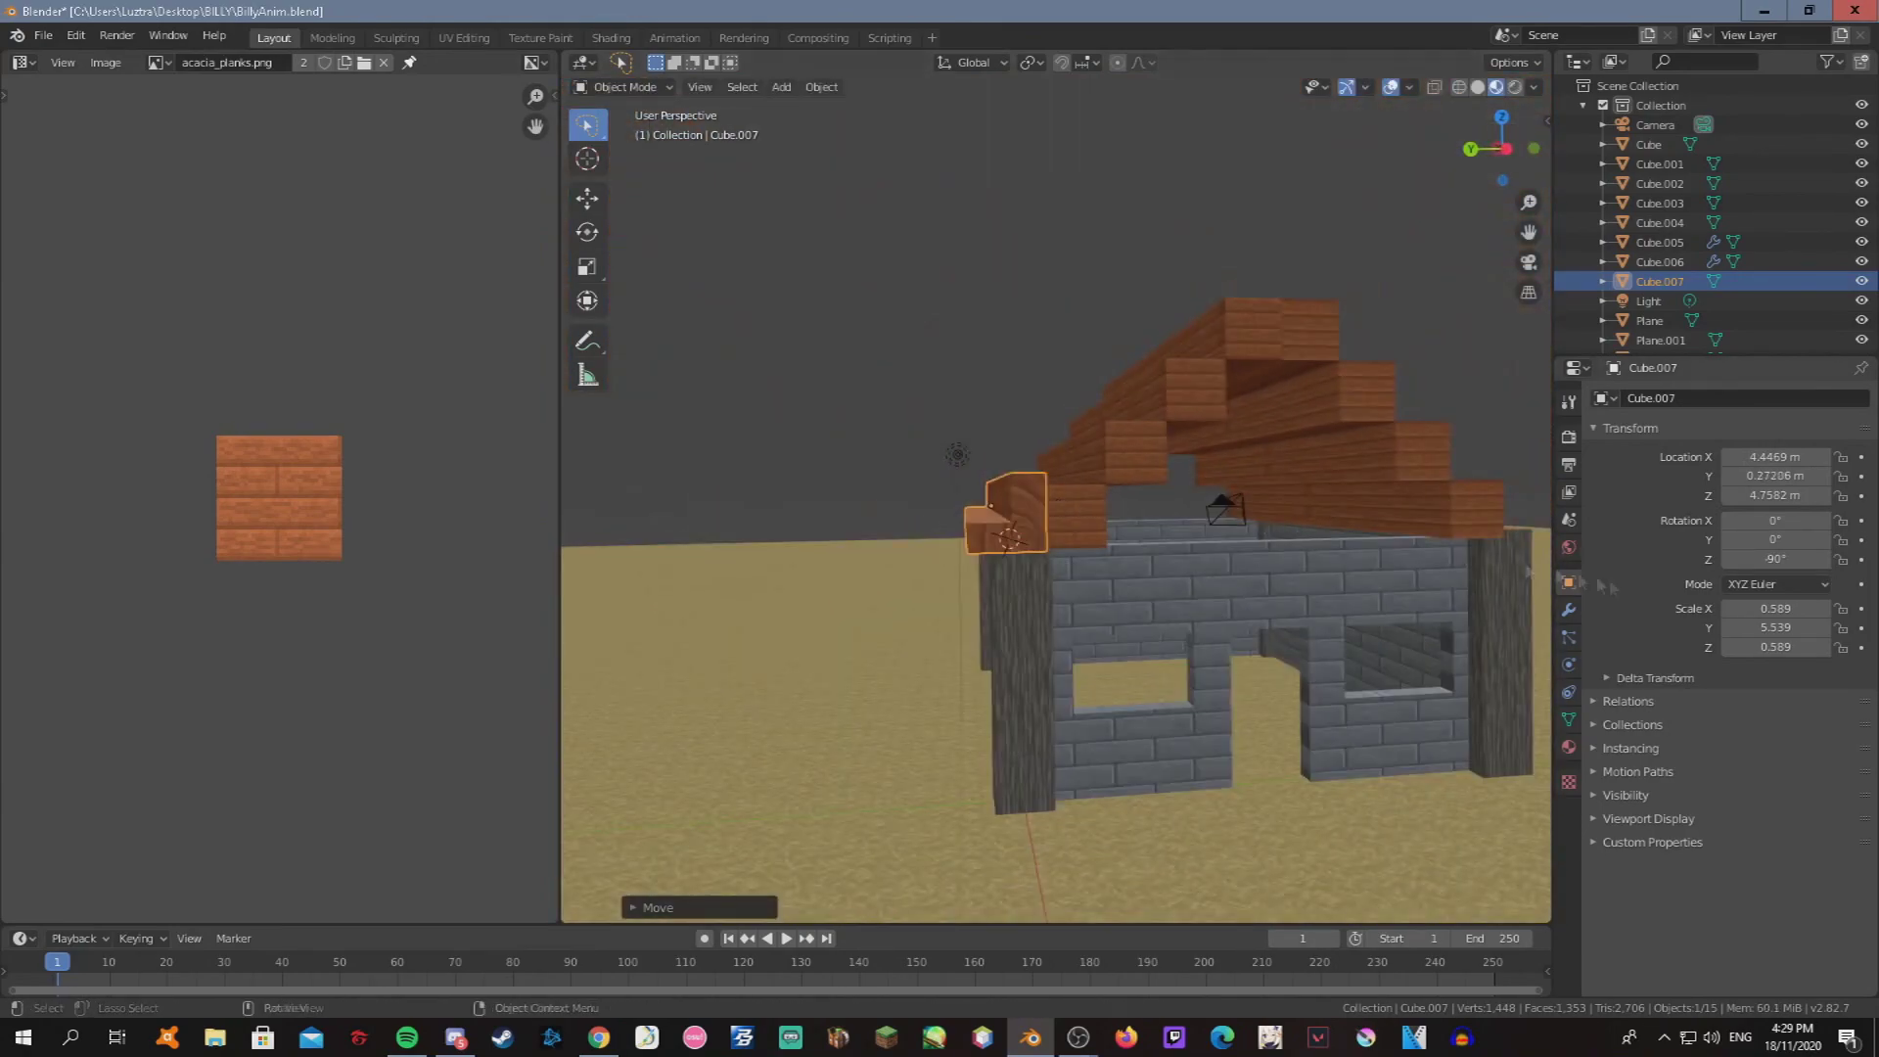
Open the block's modifier settings and briefly play then stop the timeline animation.
click(1569, 610)
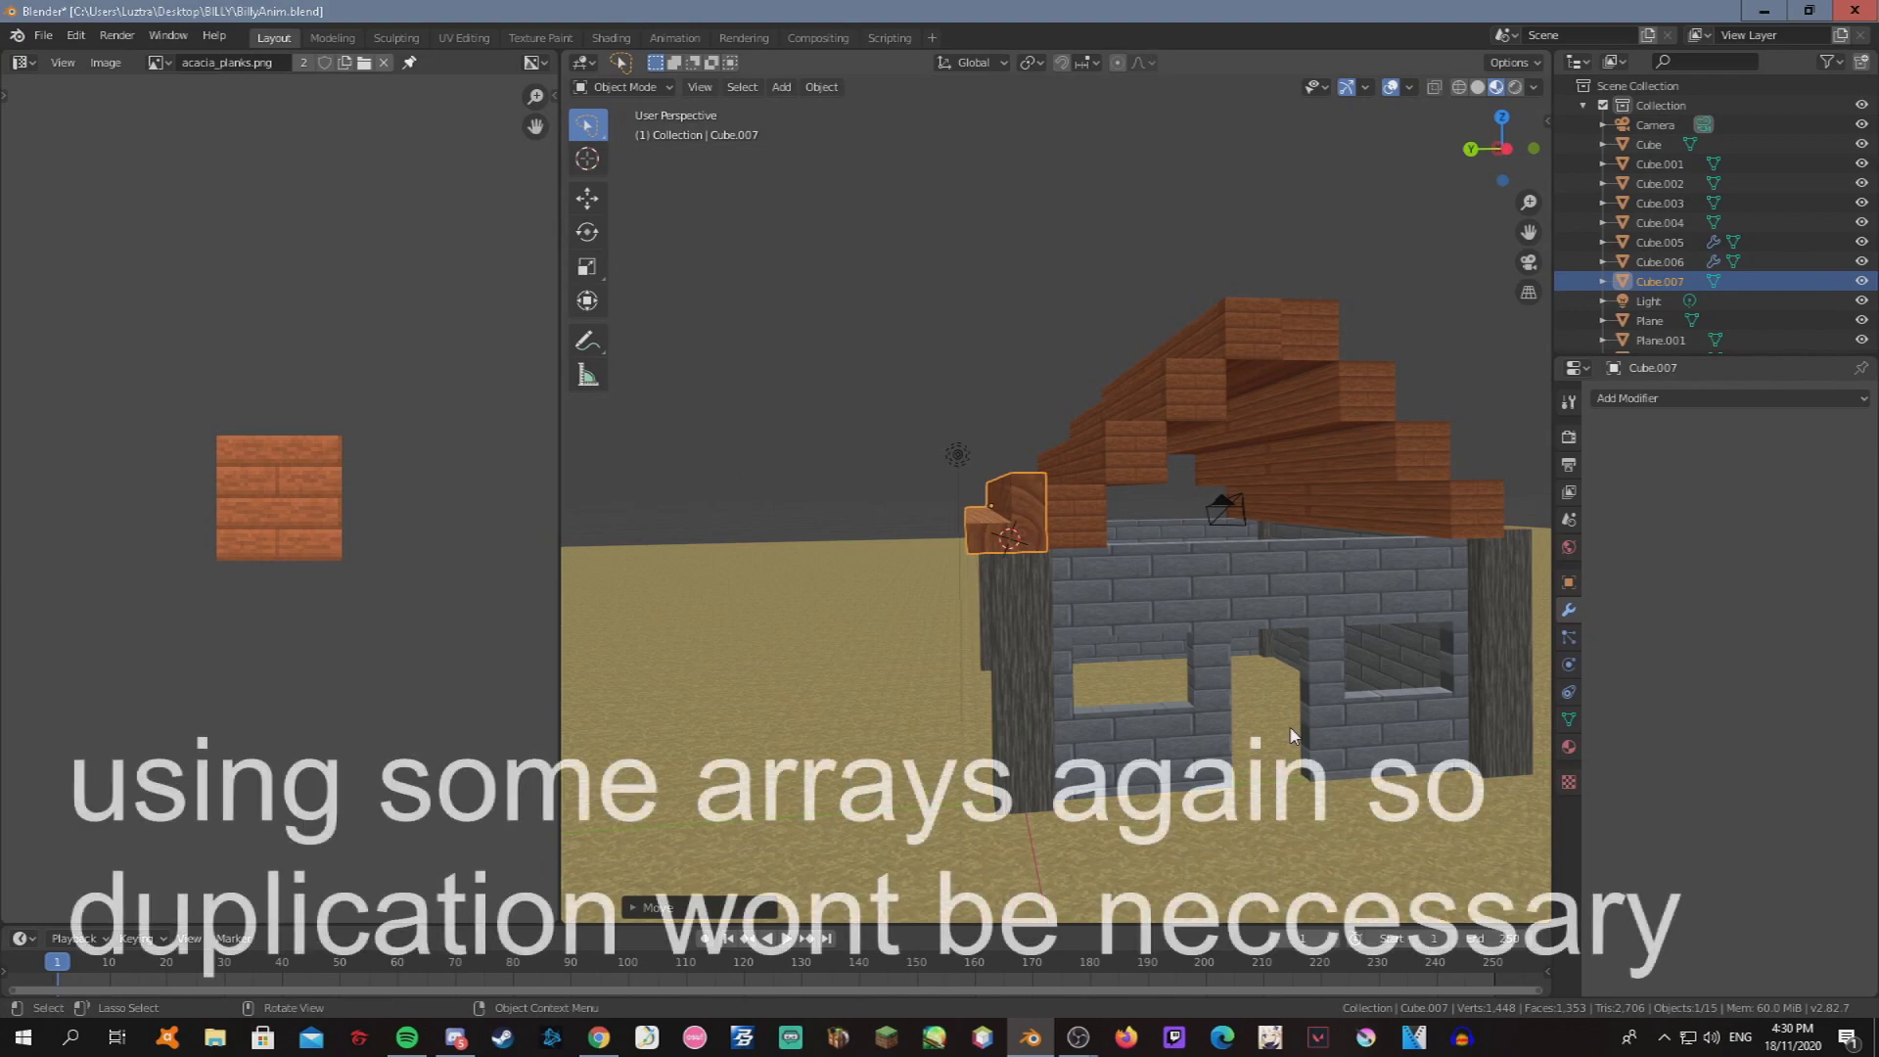
key(space)
click(951, 610)
key(space)
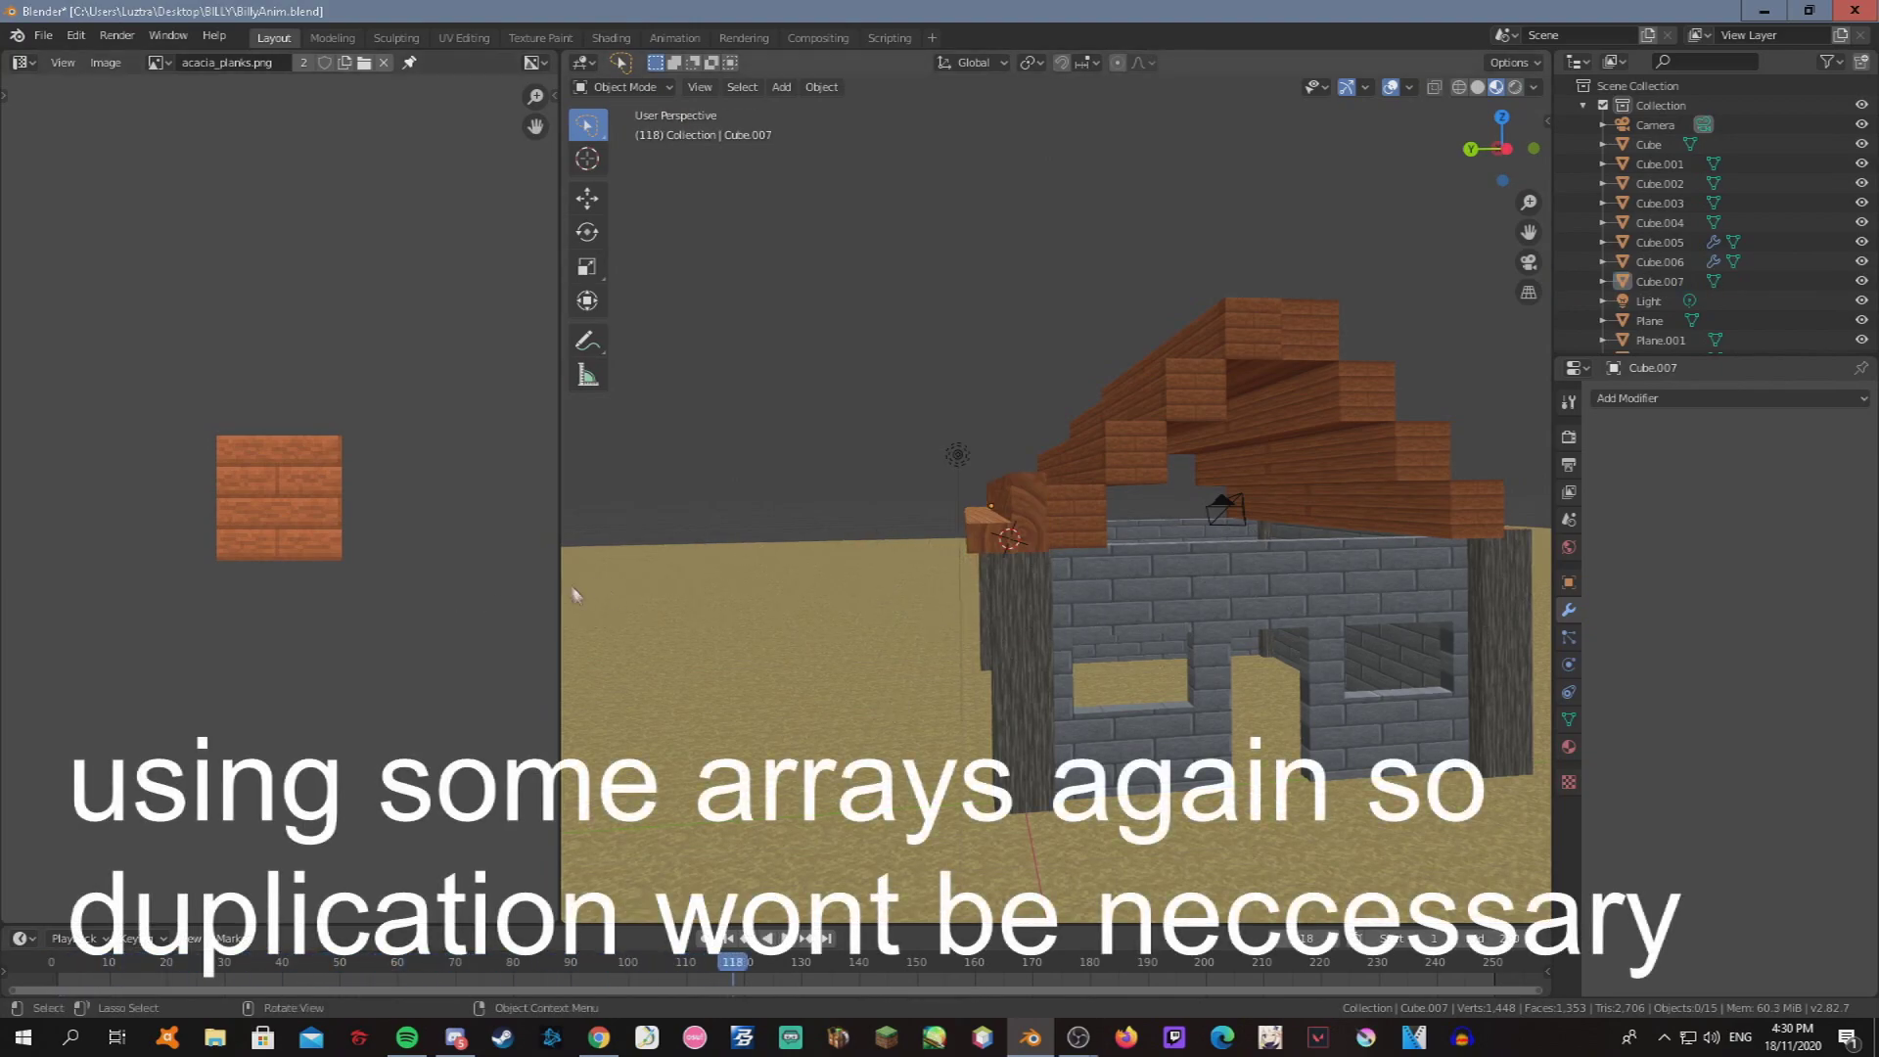
Select everything in Edit Mode and frame the view on the selection.
key(a)
key(Tab)
key(grave)
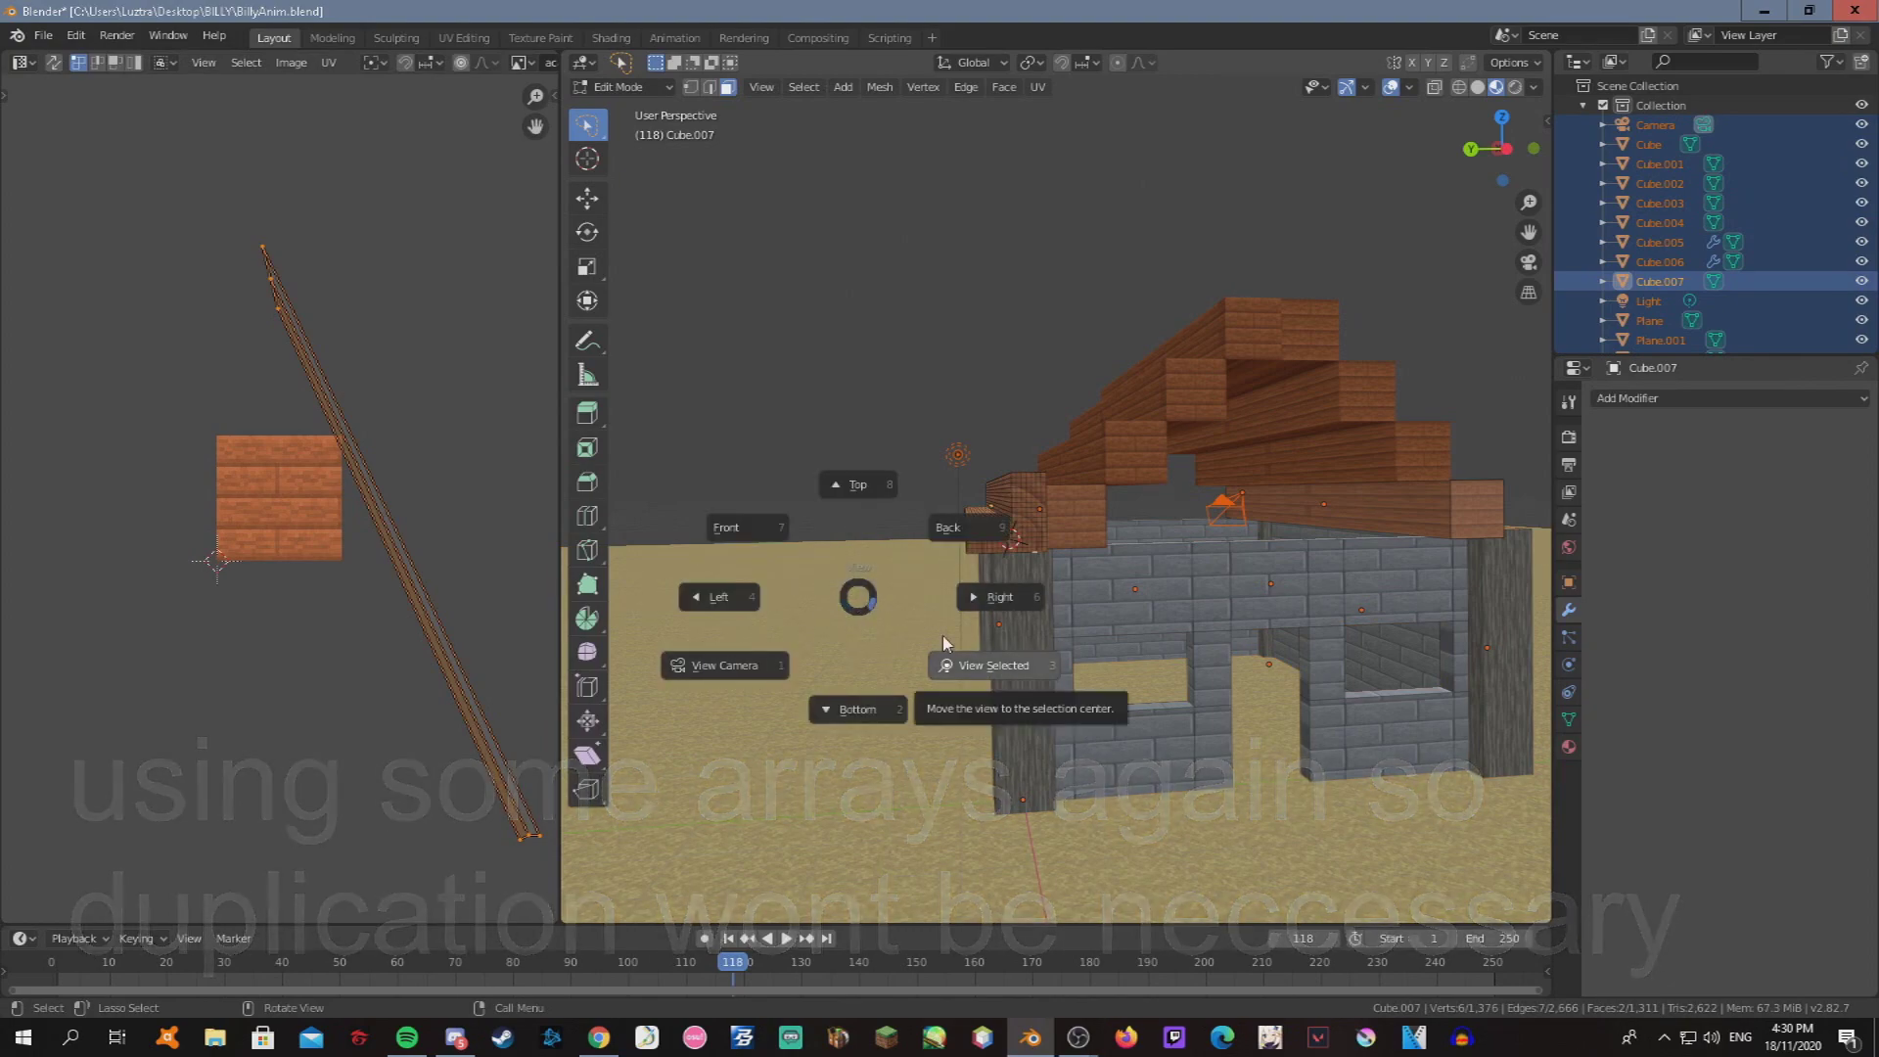
click(943, 643)
key(Tab)
Select the acacia stair piece and give it an Array modifier.
click(1106, 472)
click(1617, 399)
middle_drag(1136, 508, 1057, 507)
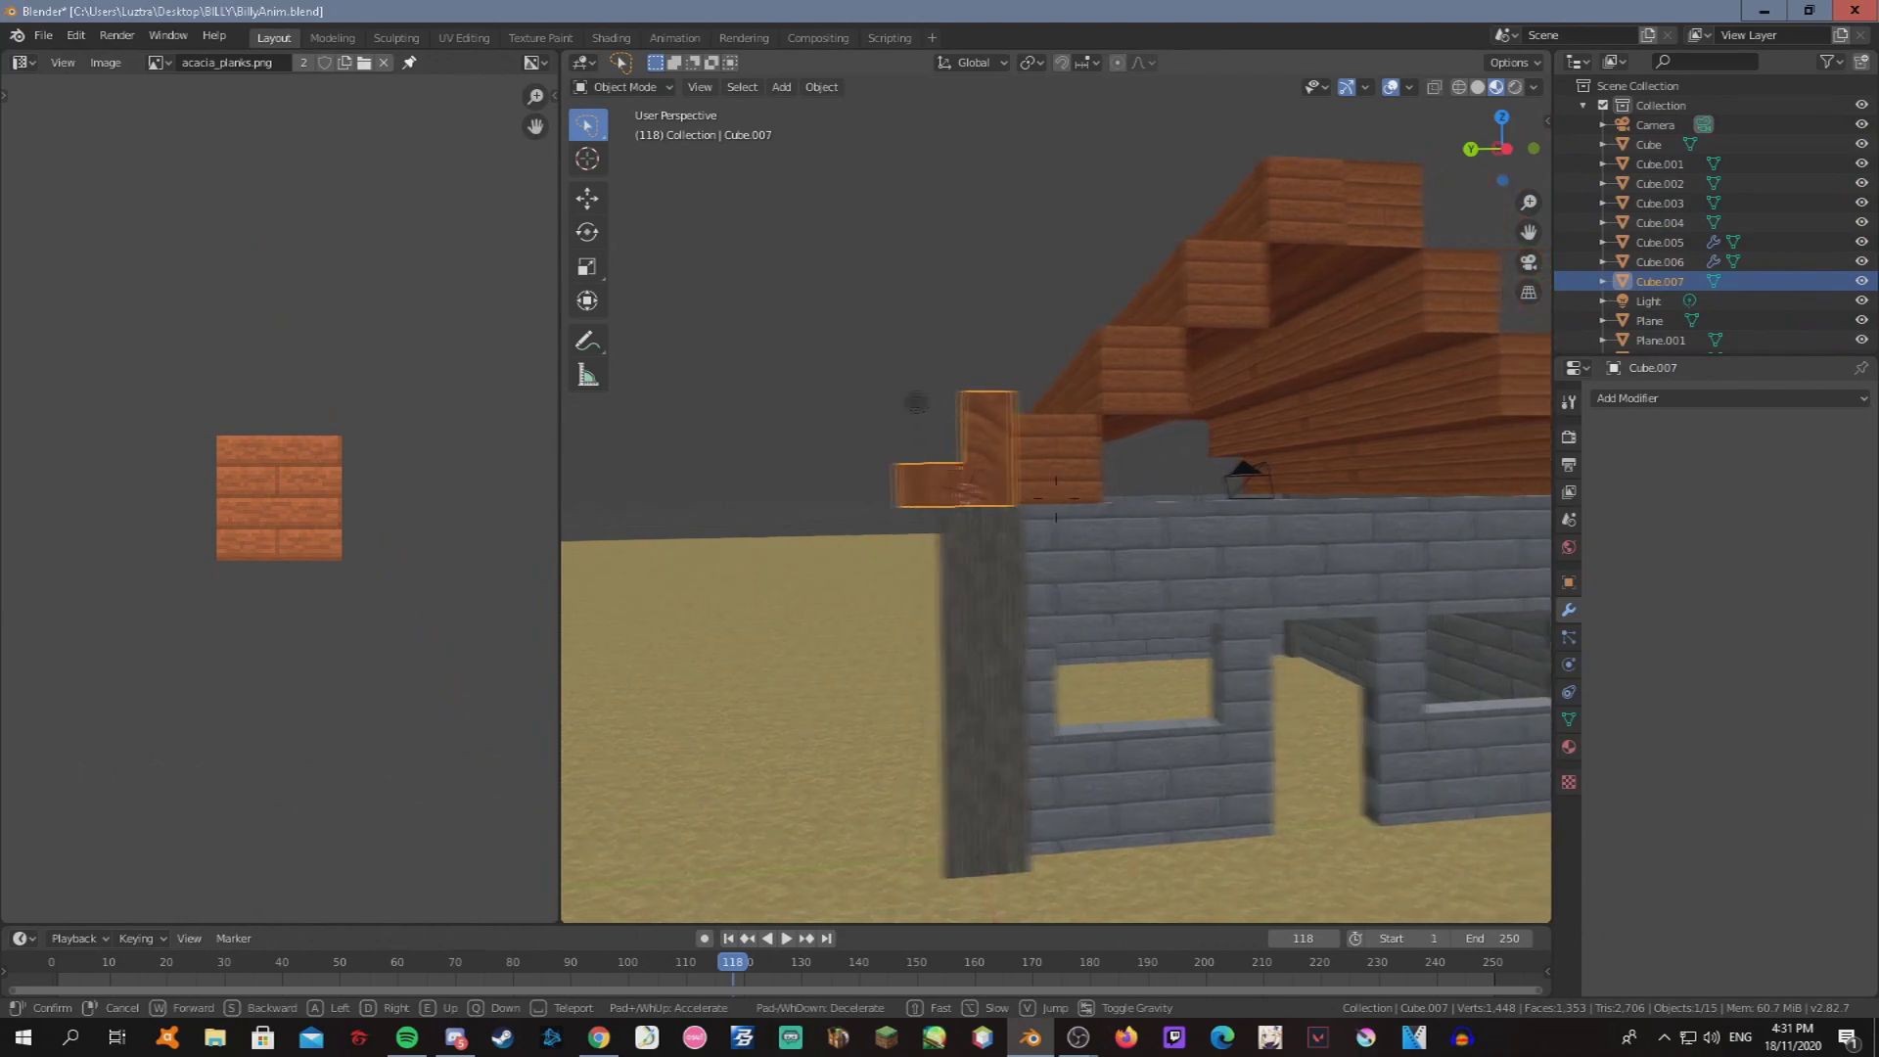
click(1617, 399)
click(1468, 442)
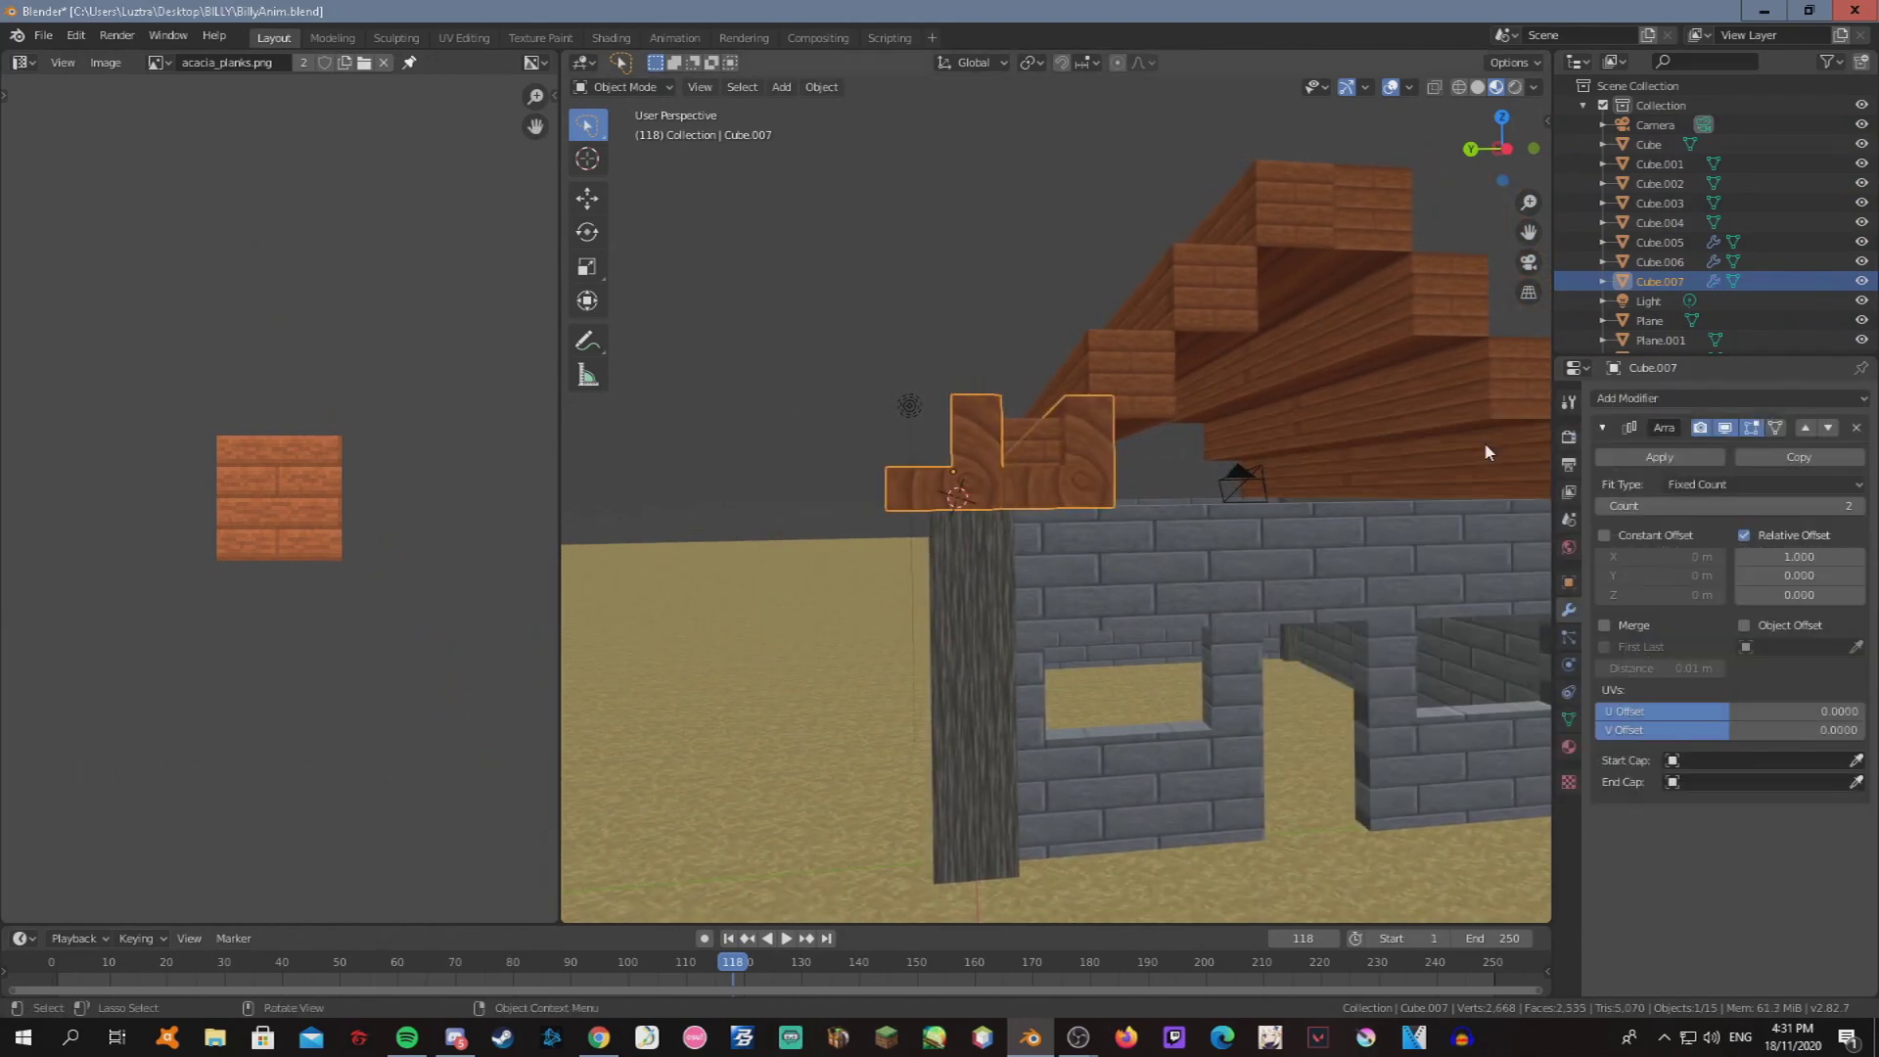
Enable a 1.5 m Z constant offset and edit the array's sideways relative offset.
key(shift+grave)
key(Escape)
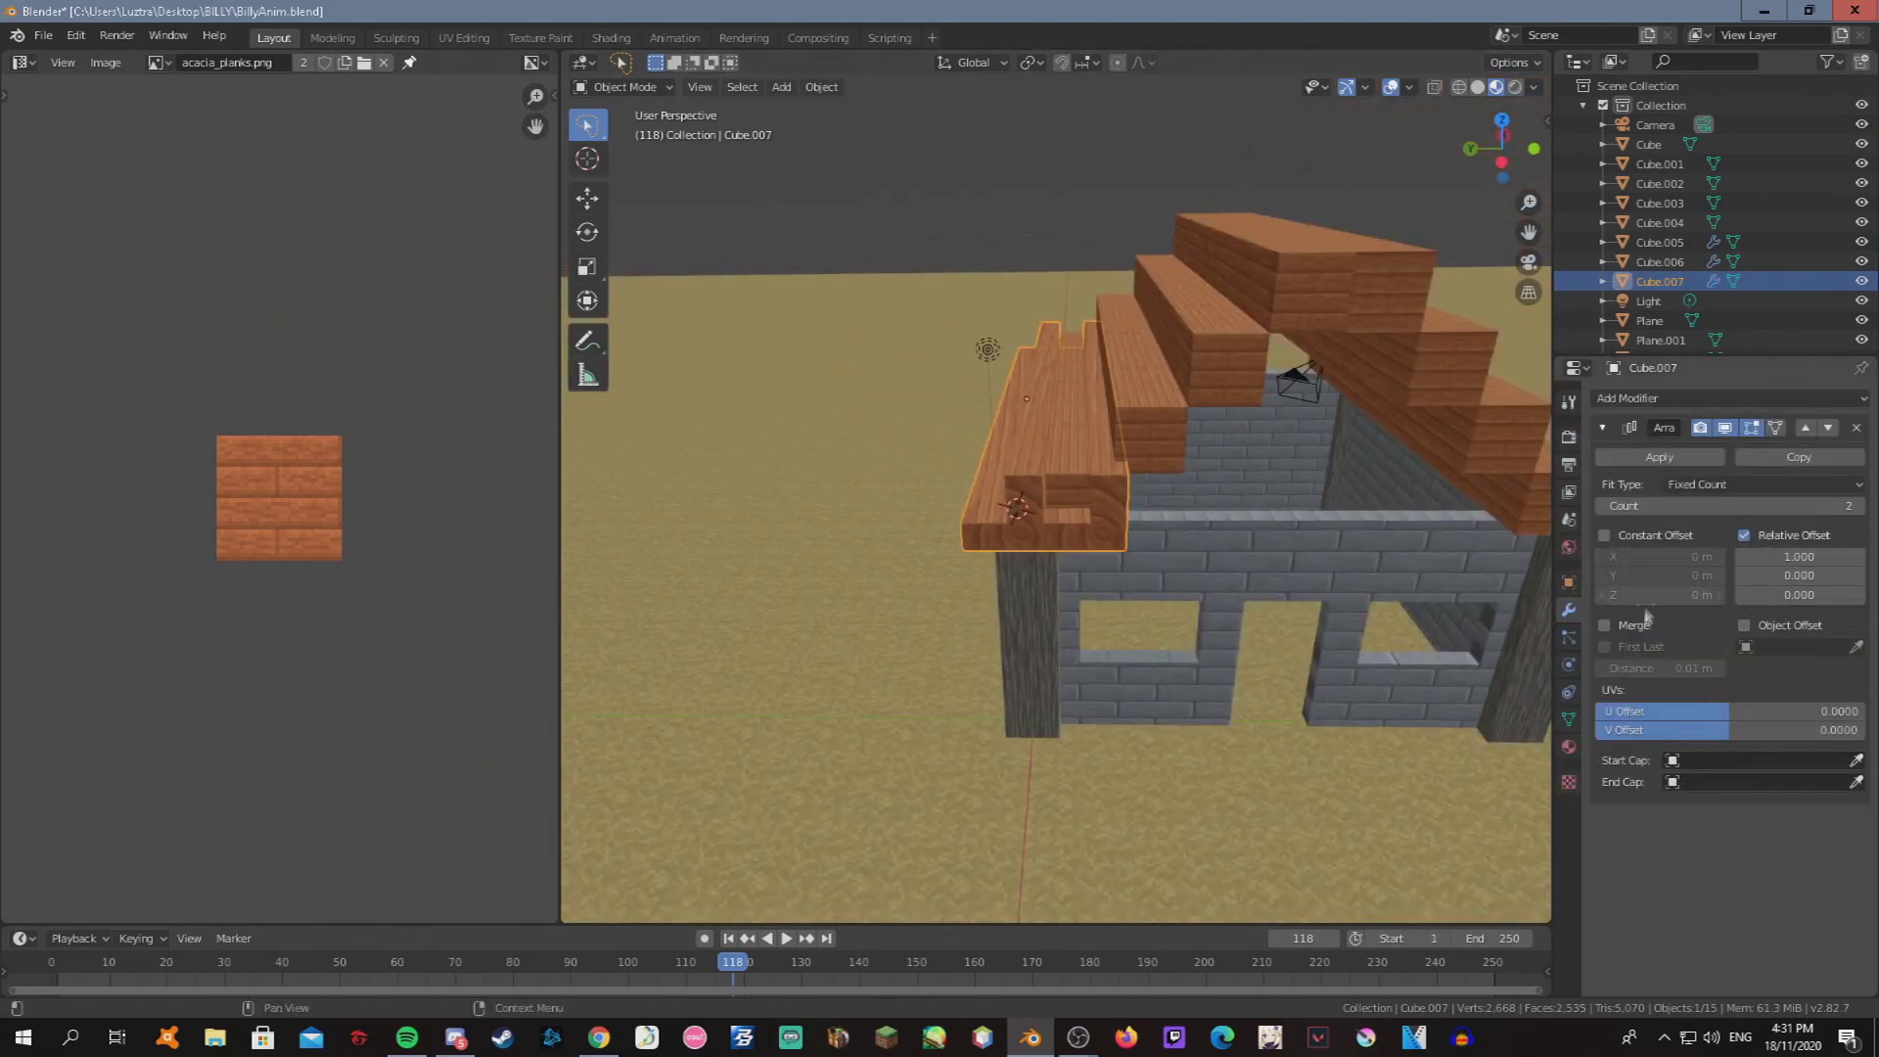
click(1669, 595)
drag(1777, 554, 1779, 554)
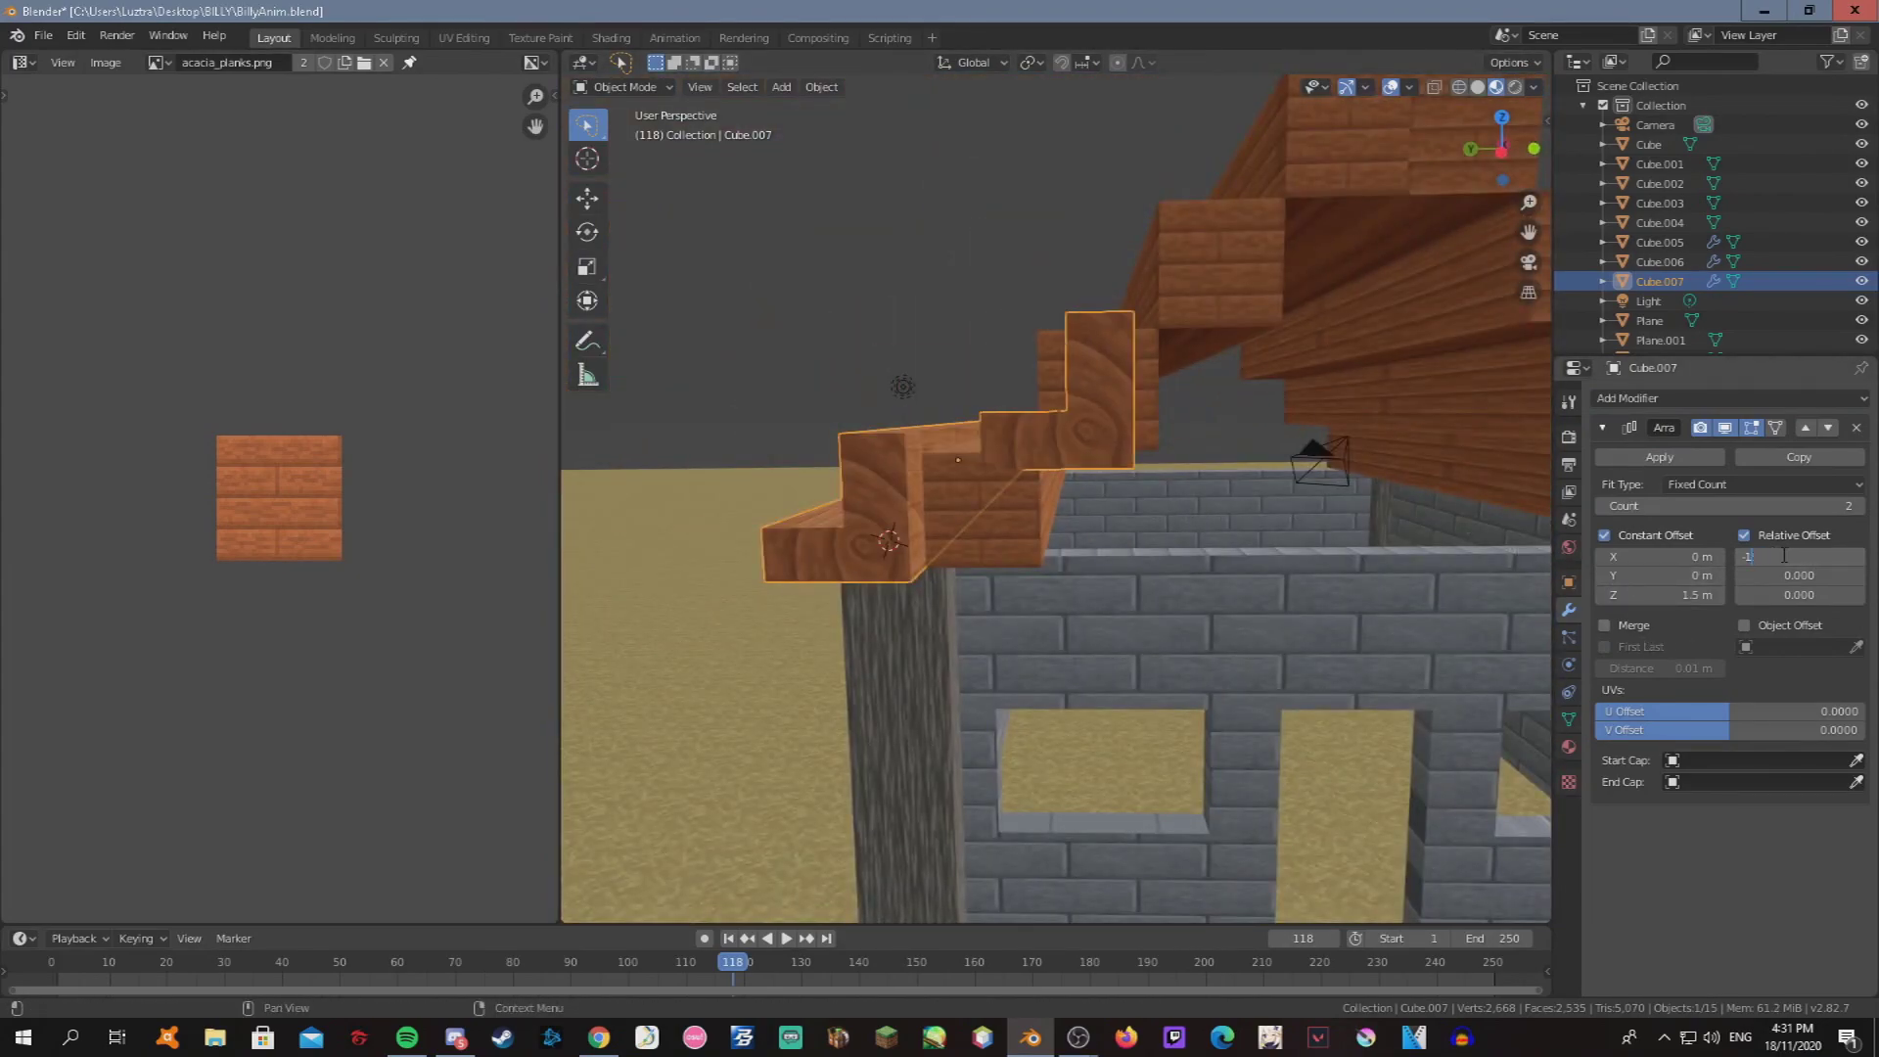
text(.5)
key(Return)
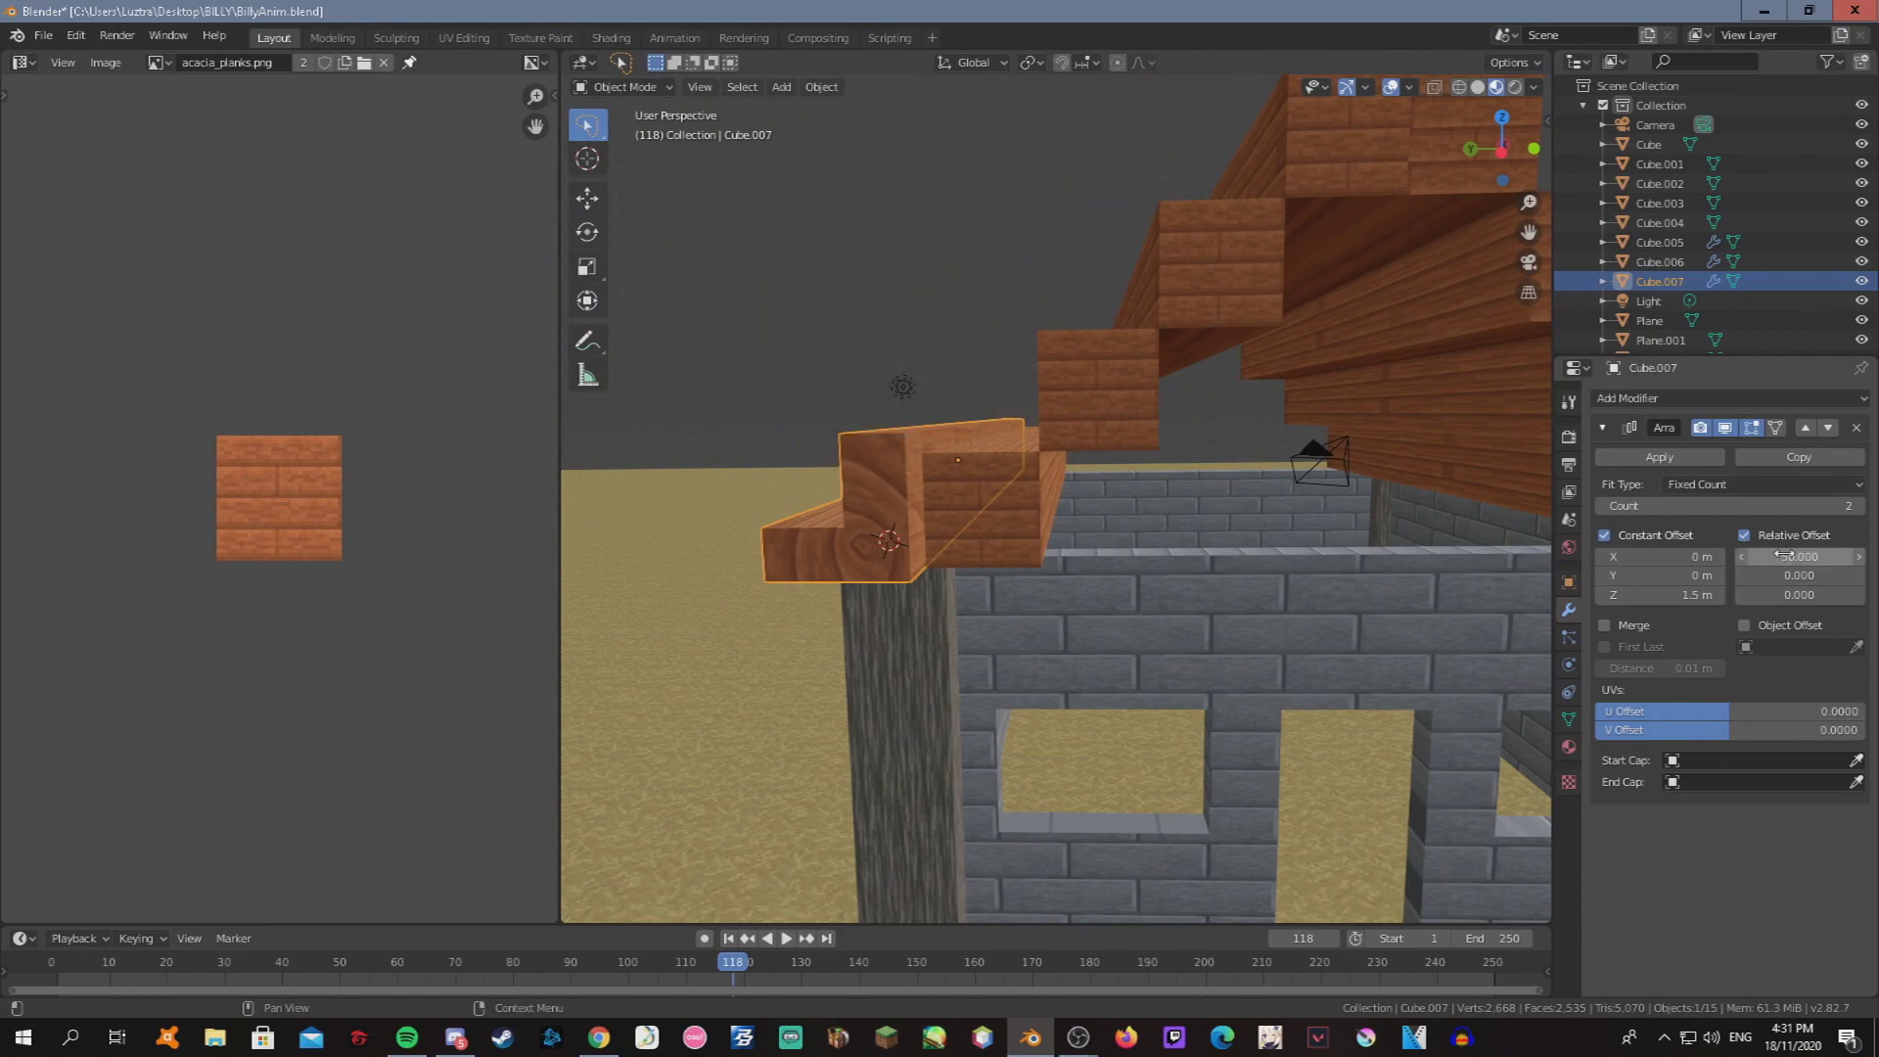
key(Return)
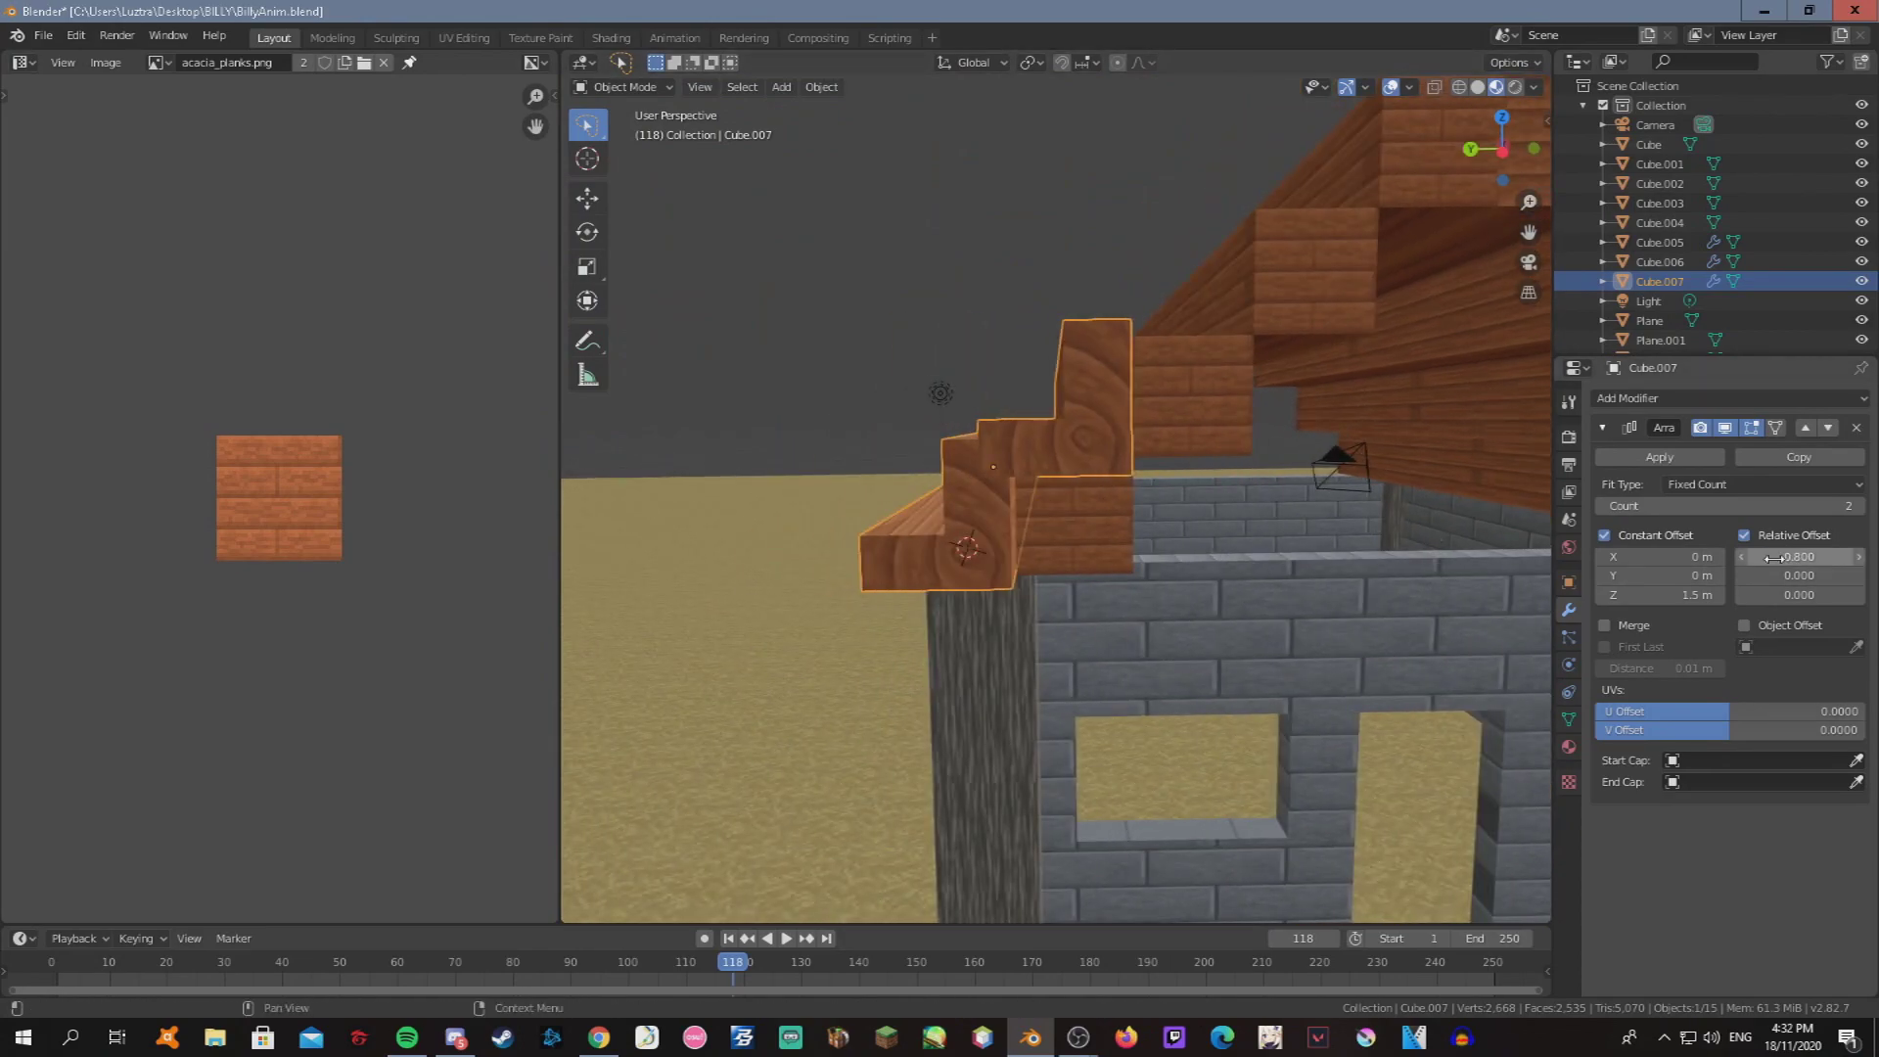
Set the relative X offset to 0.9 and raise the array Count to 5.
drag(1773, 557, 1782, 558)
key(shift+grave)
key(s)
key(Return)
drag(1639, 505, 1661, 507)
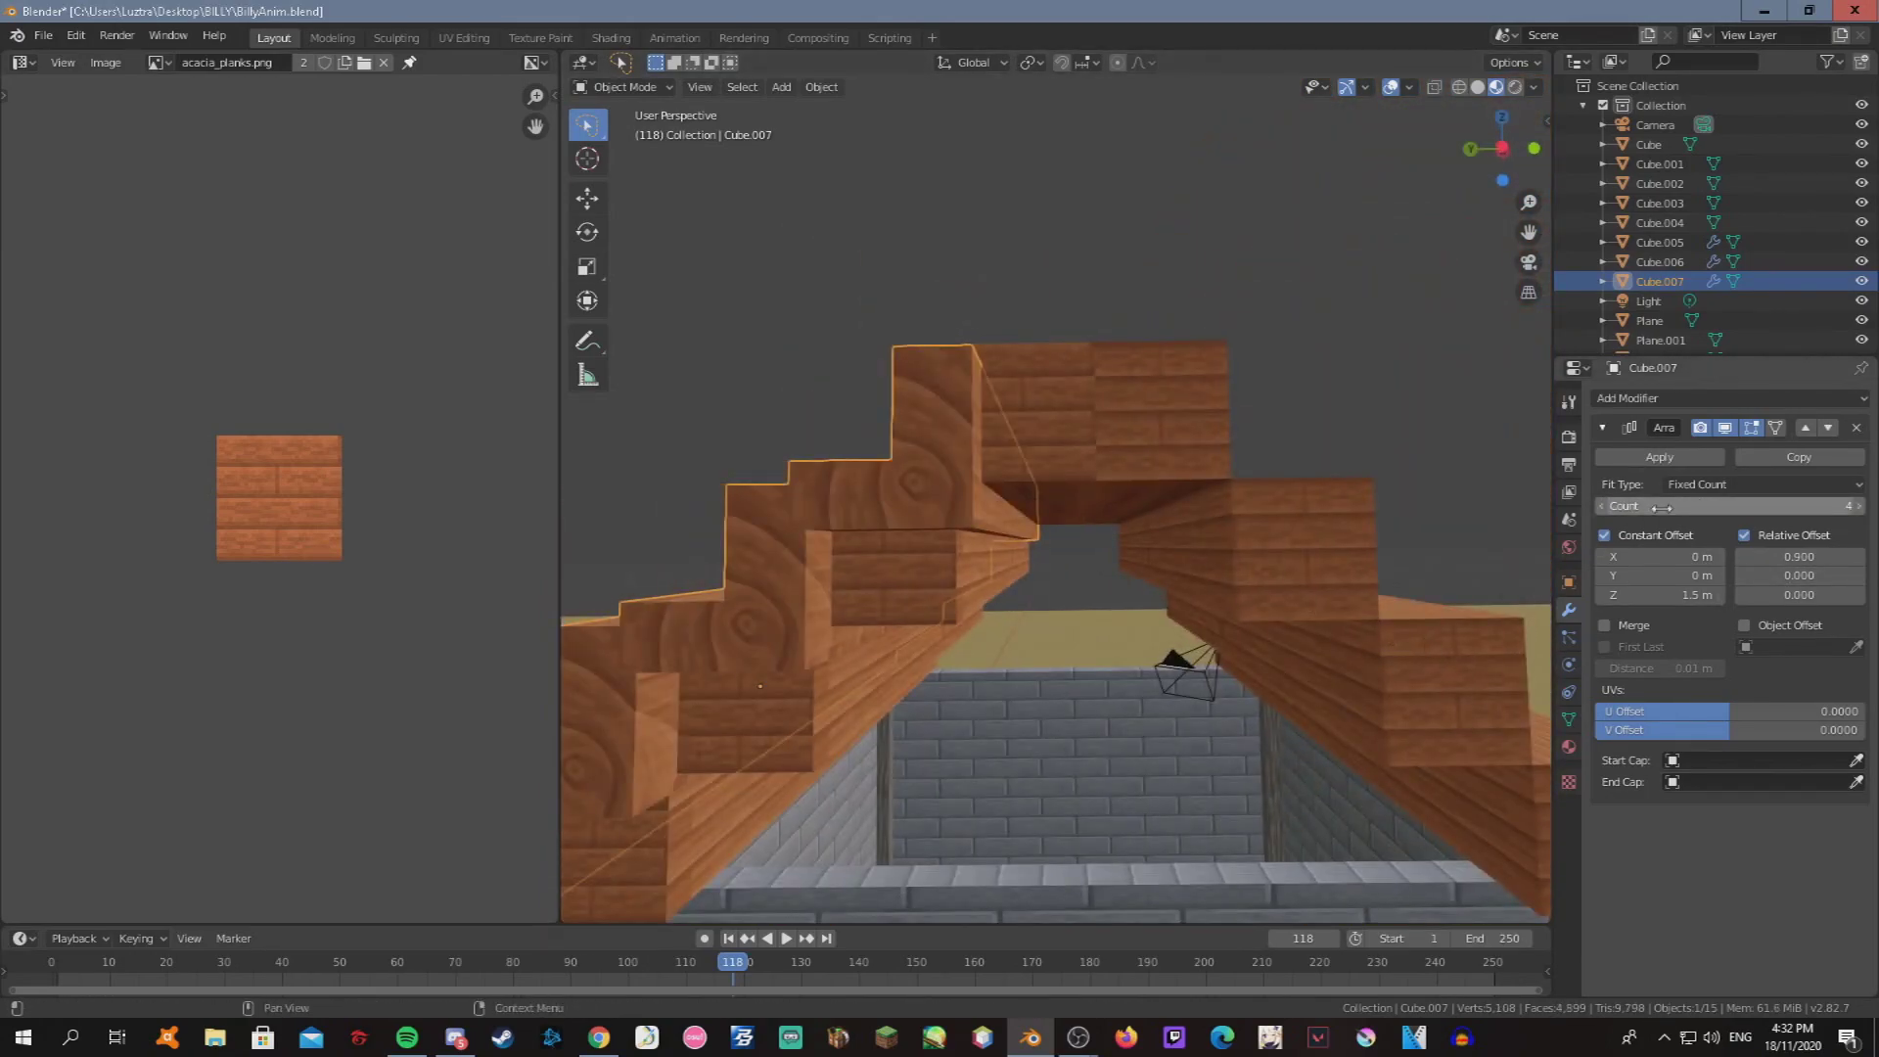
Walk the view to inspect the stairs, then duplicate the stepped slope as Cube.008.
key(shift+grave)
key(s)
key(w)
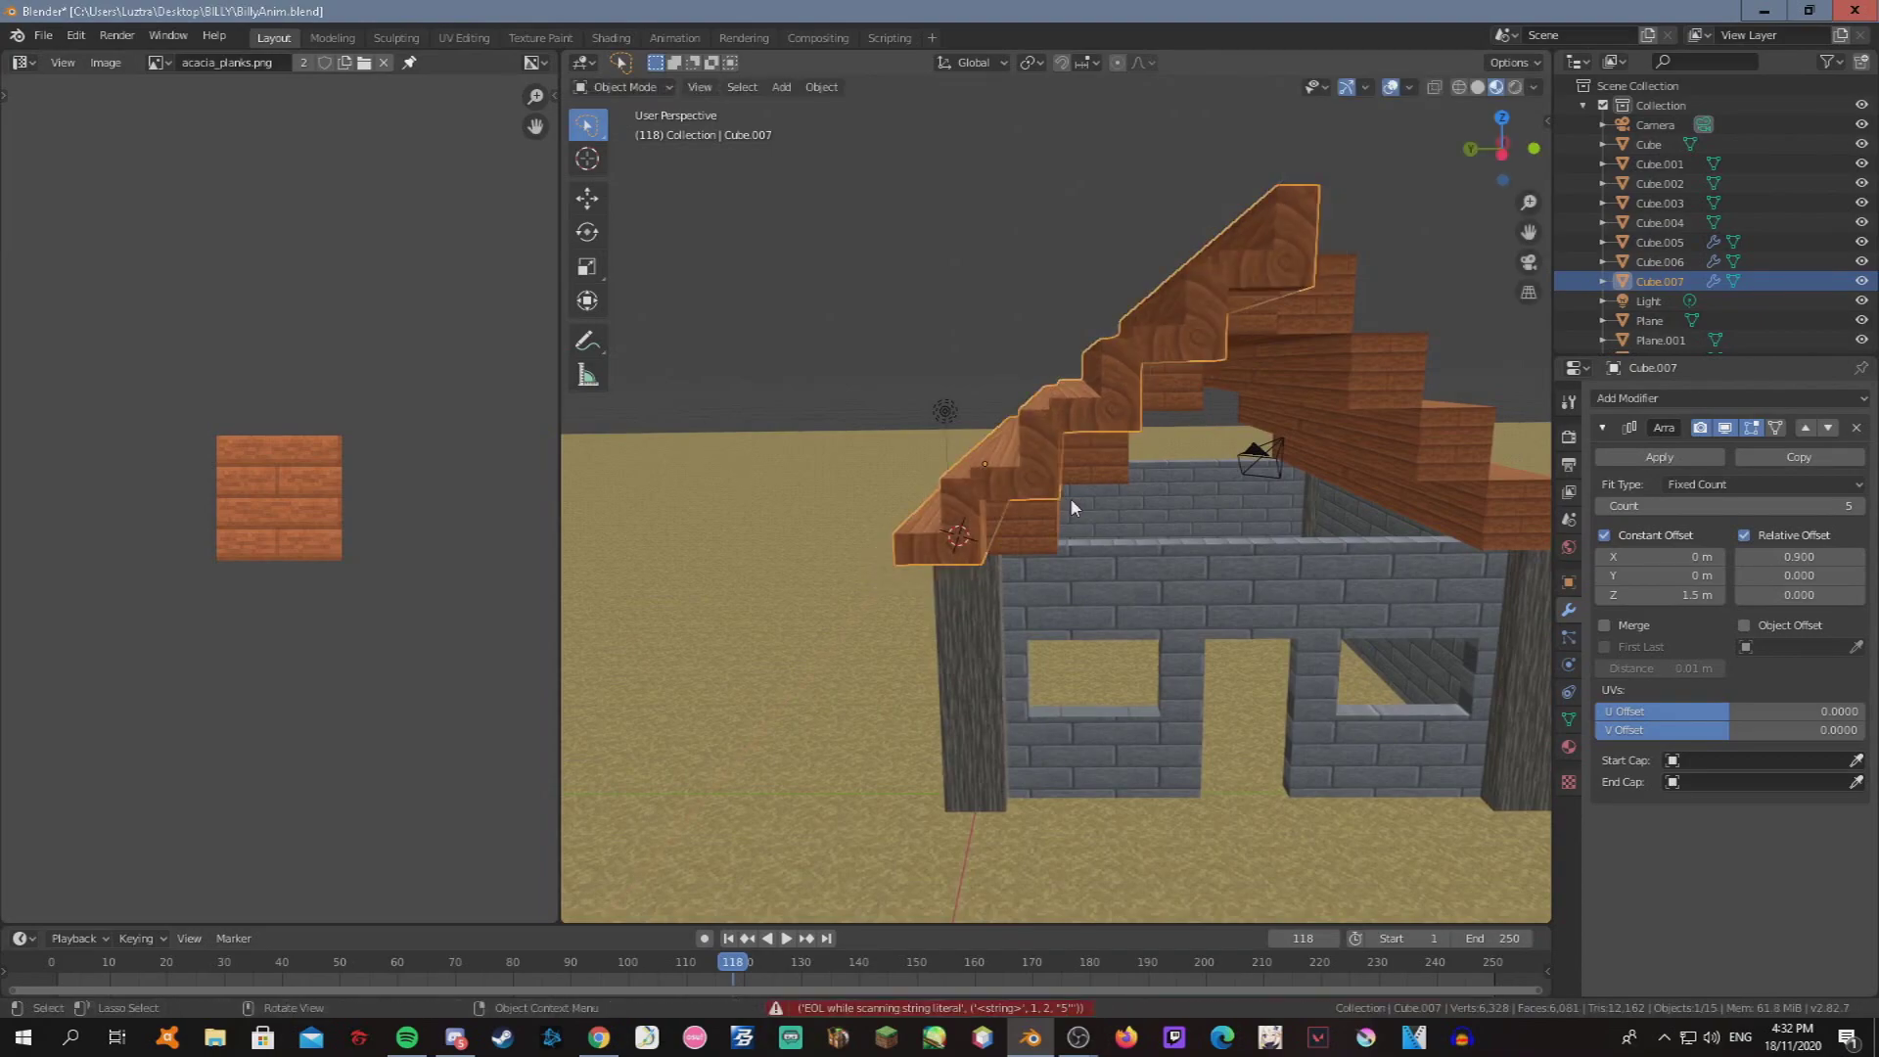
key(s)
key(w)
key(s)
click(1056, 498)
key(shift+d)
Move the duplicated acacia roof slope along Y onto the opposite roof side.
key(y)
click(1507, 548)
click(1569, 582)
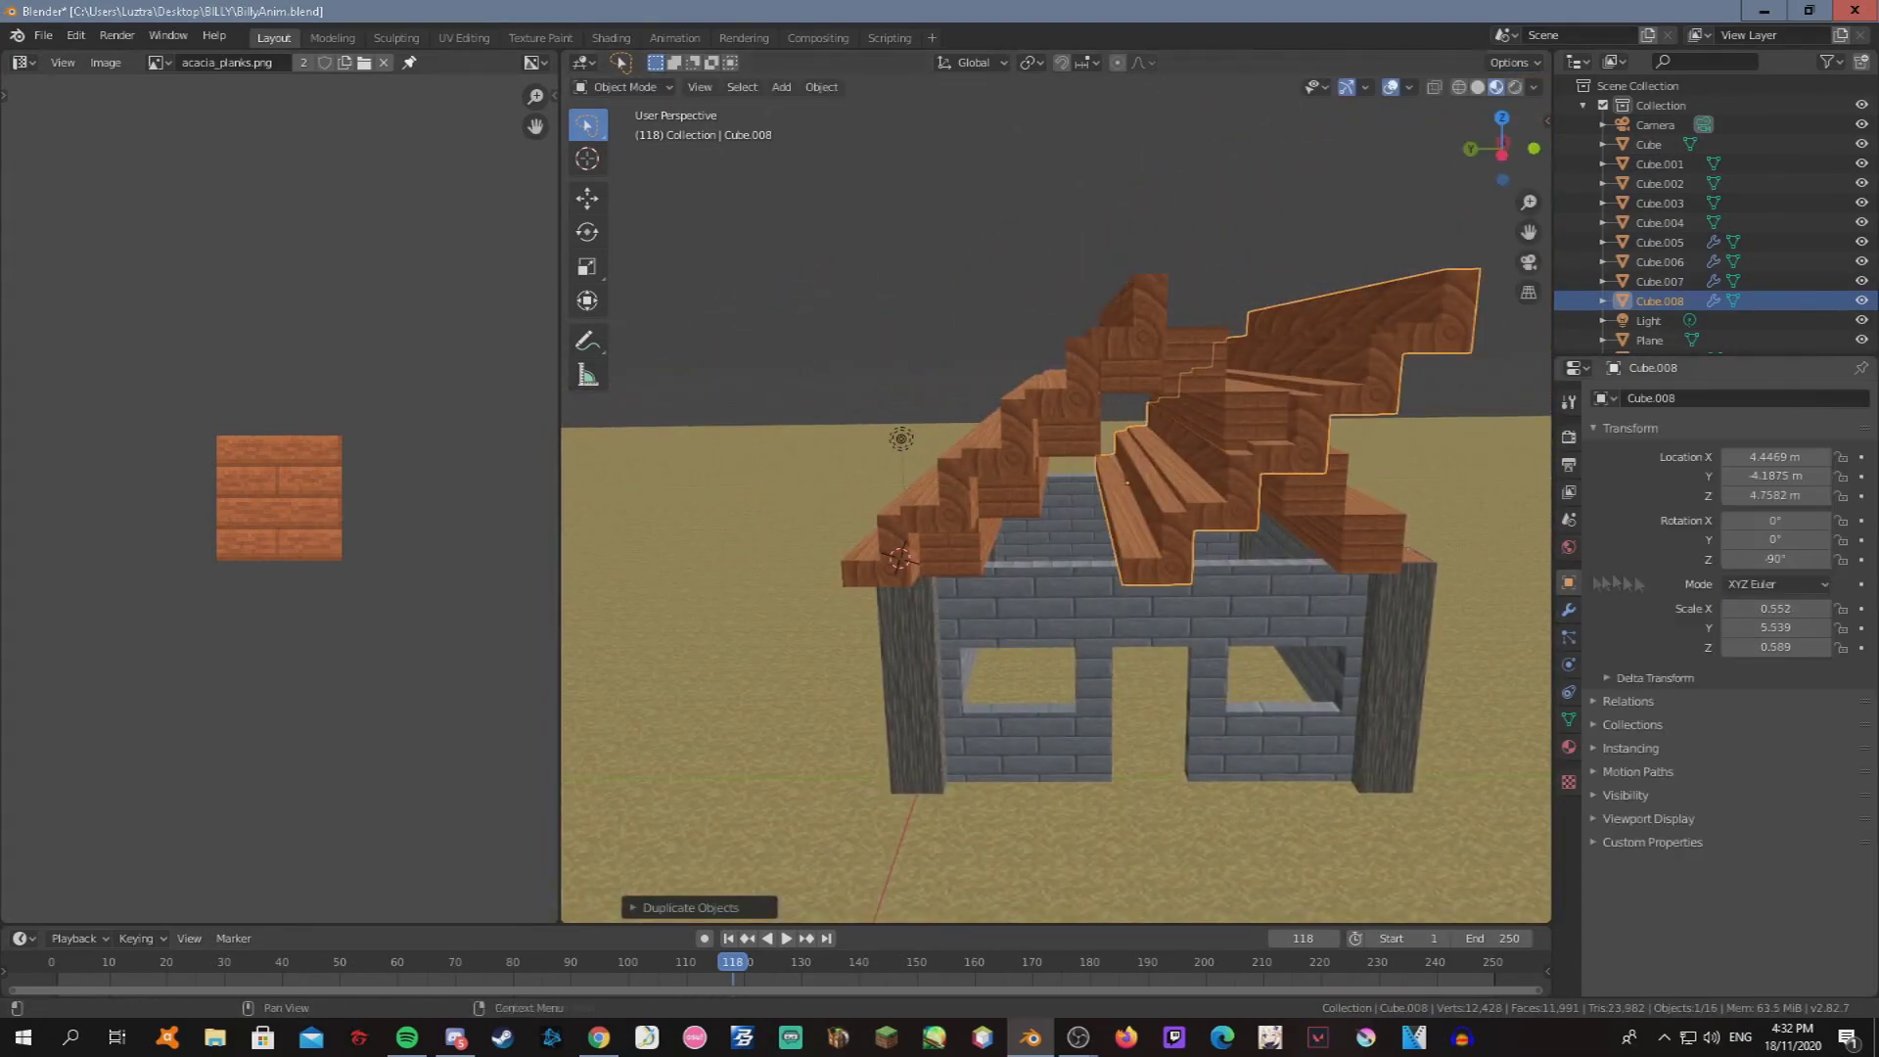
key(Return)
key(g)
key(y)
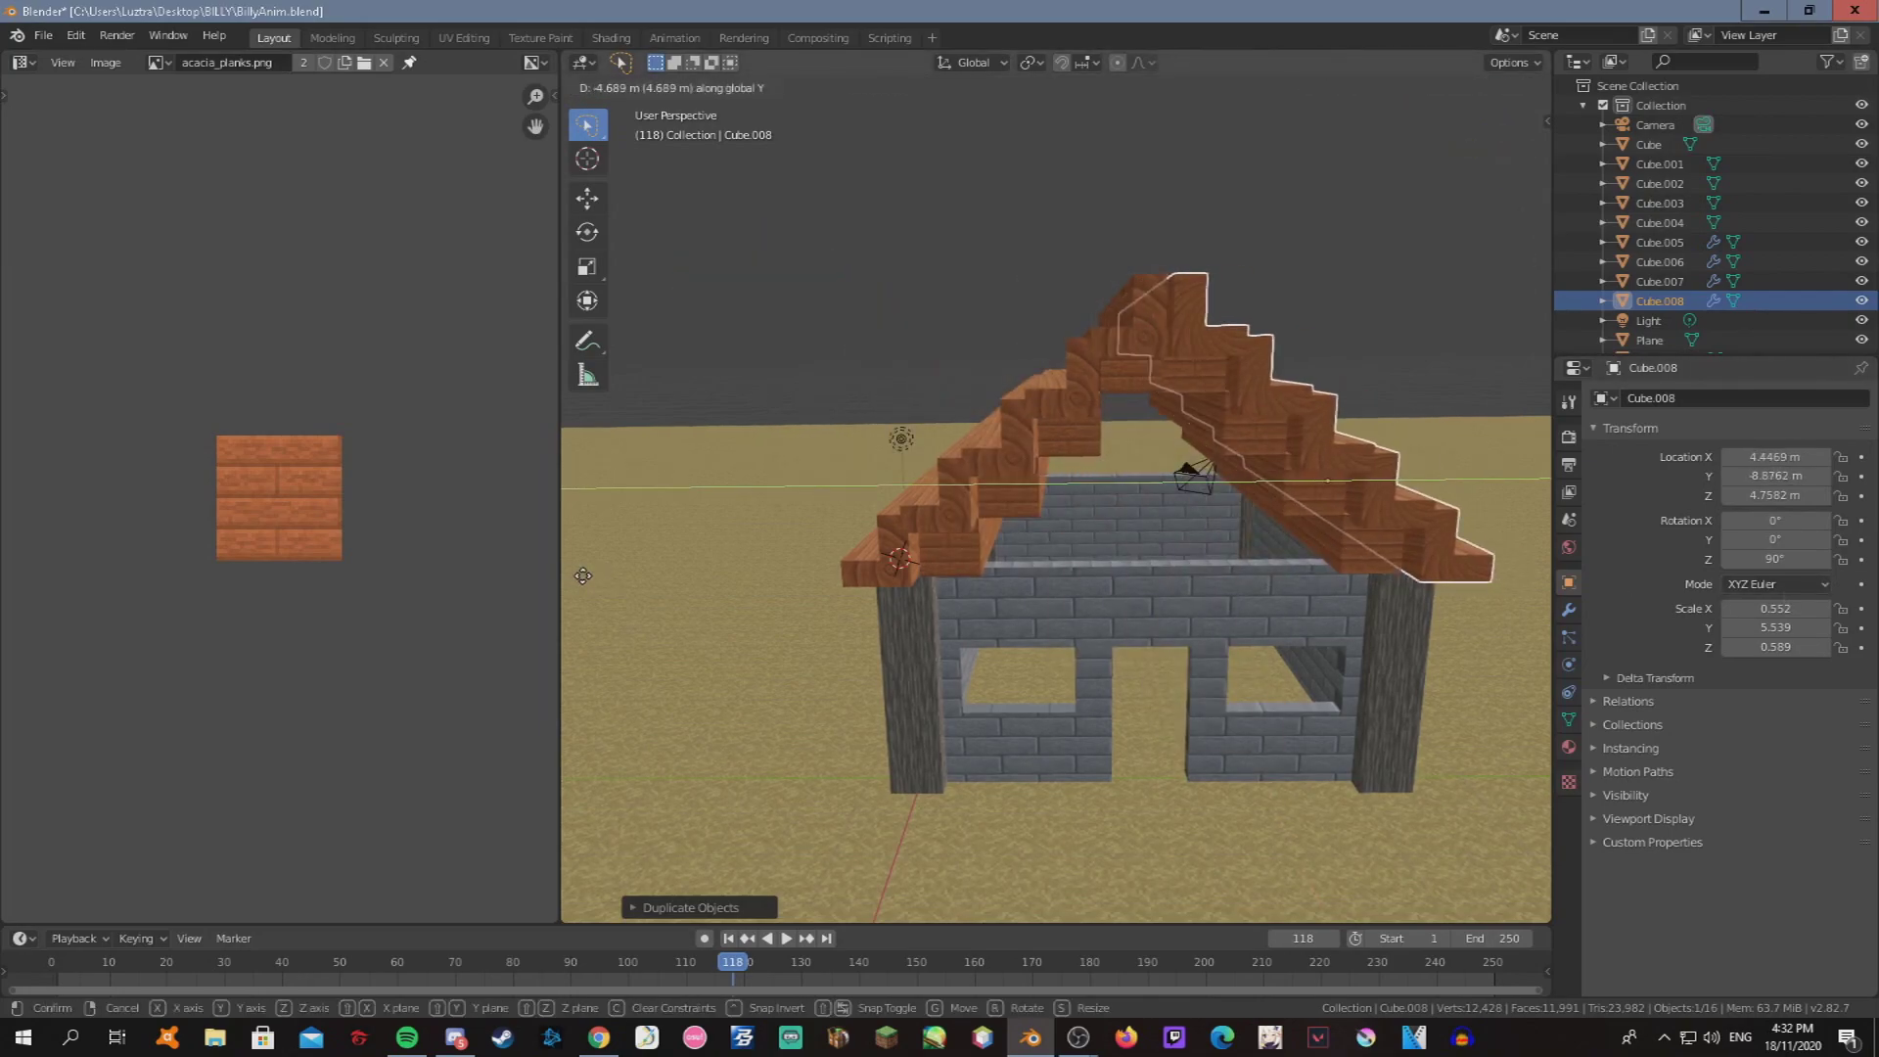
click(577, 575)
Fly up to the roof and set the copy's Z rotation to 90°.
key(shift+grave)
key(w)
key(s)
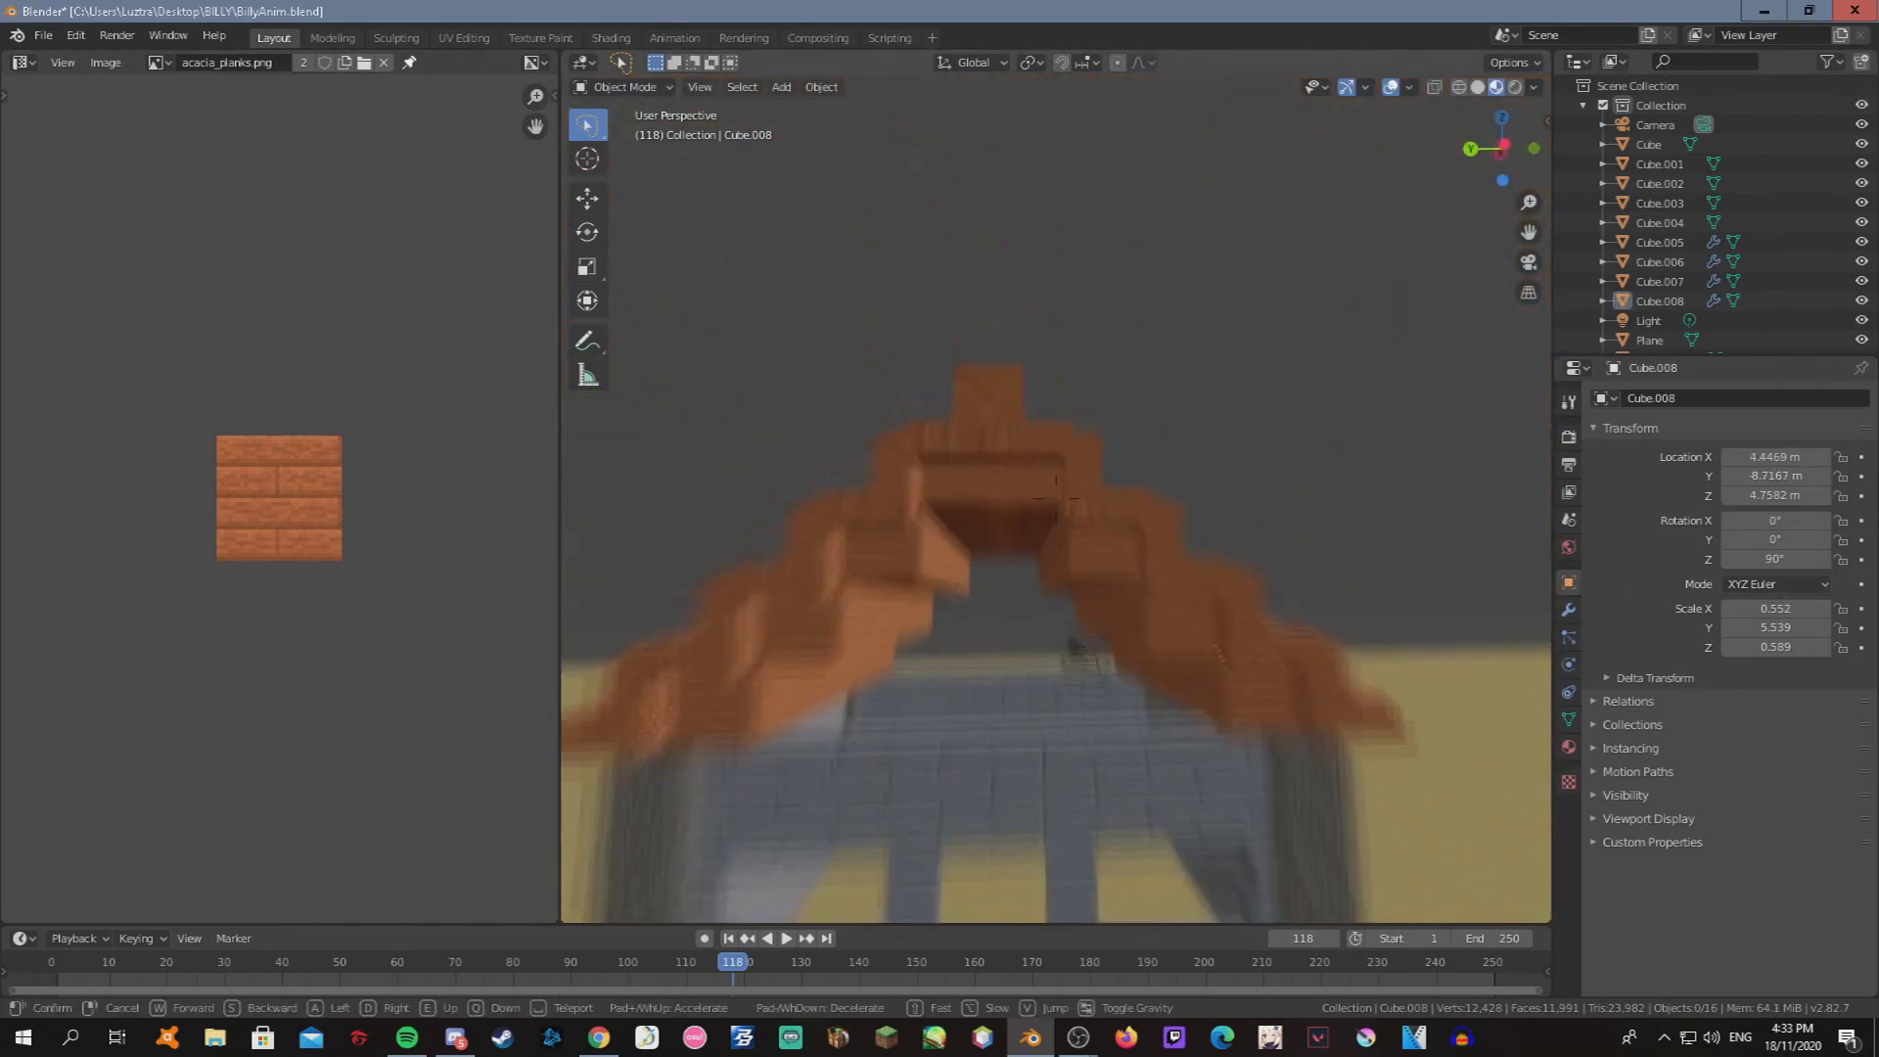
click(1054, 499)
click(1155, 539)
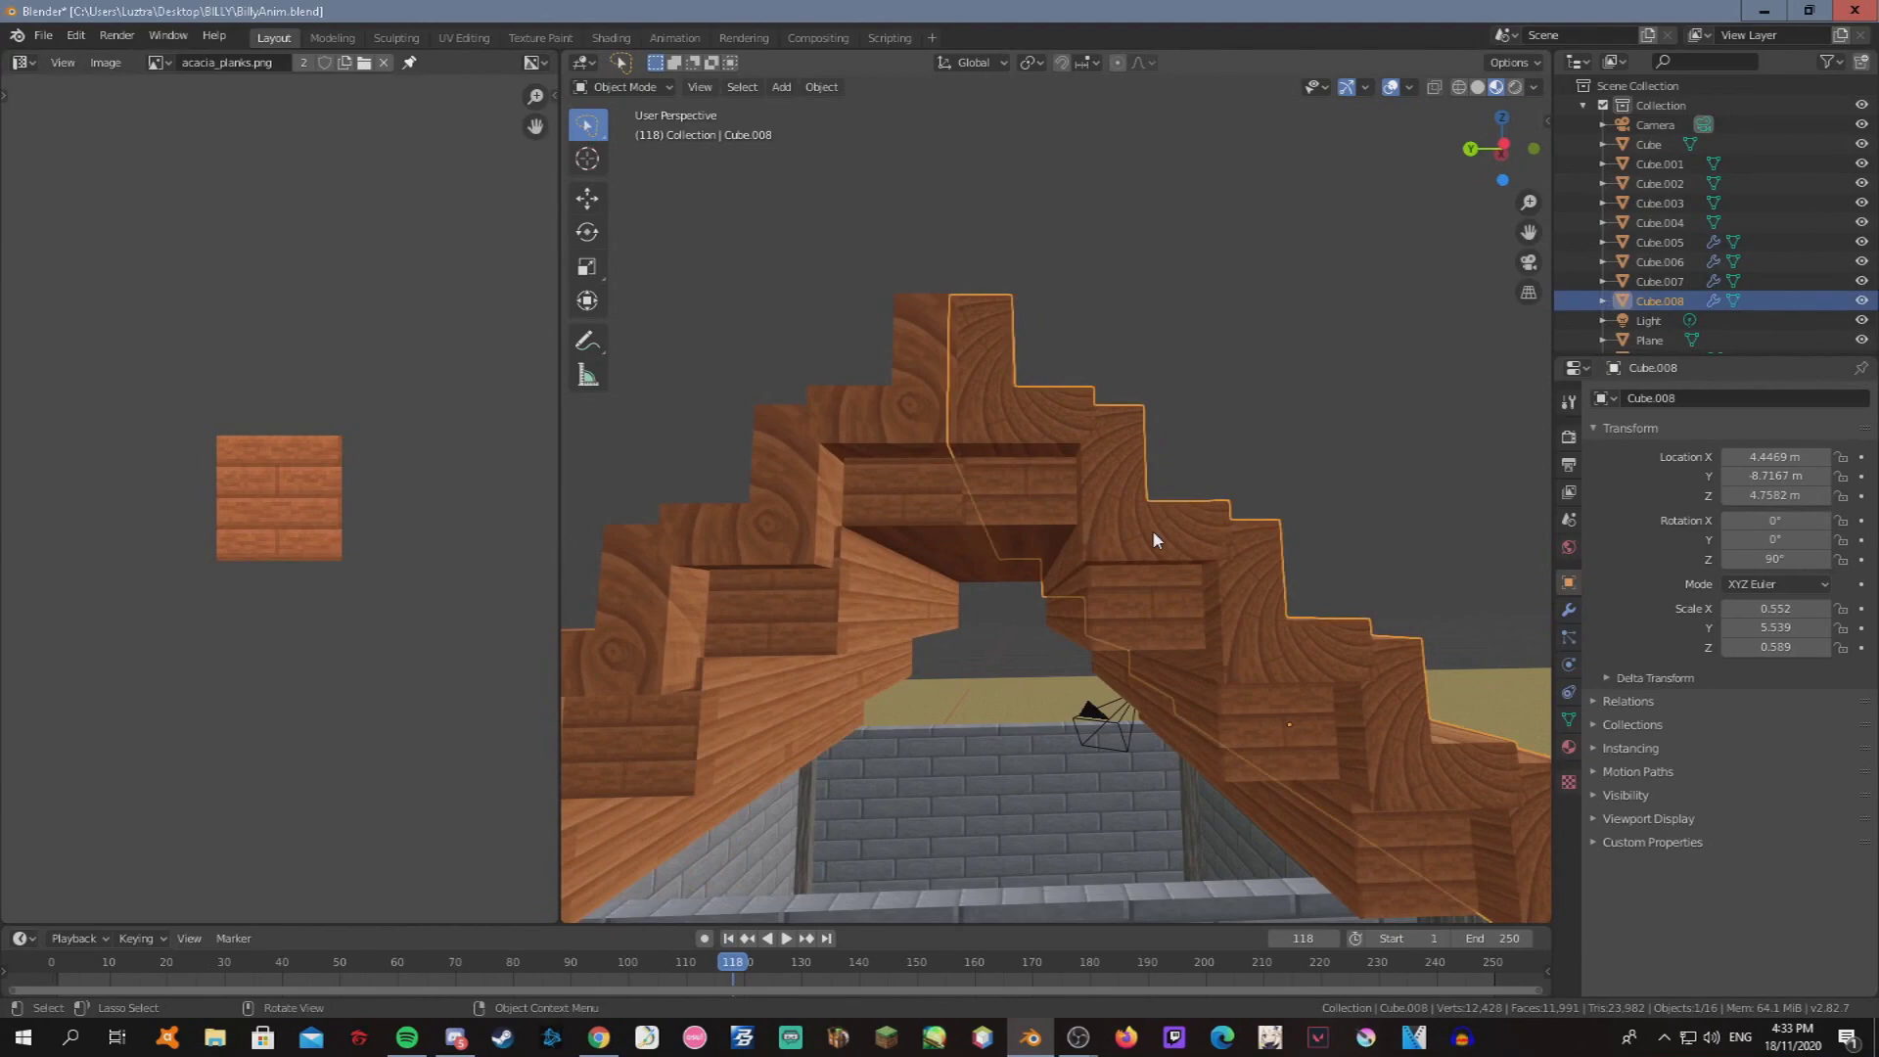
text(90)
key(Return)
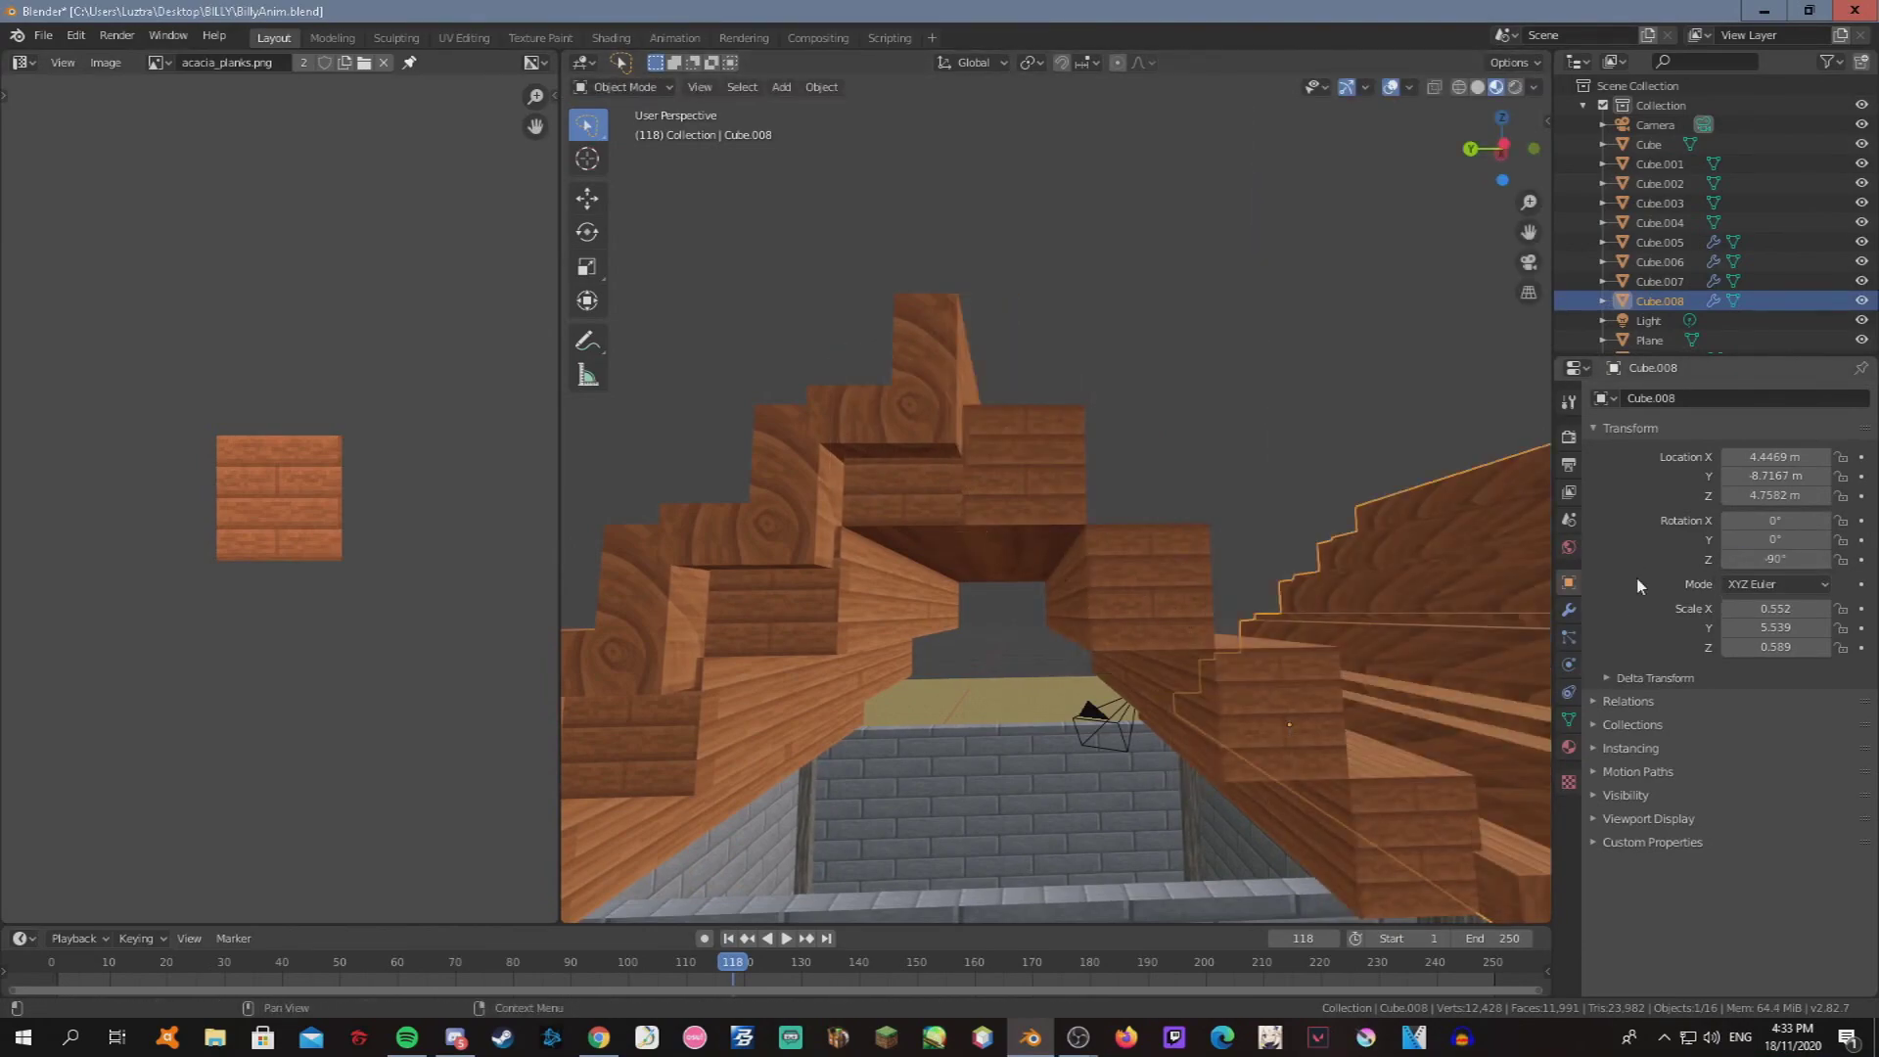
Re-enter the copy's Z rotation as 90° so both slopes meet at the peak.
key(Return)
click(1745, 559)
click(1743, 559)
text(90)
key(Return)
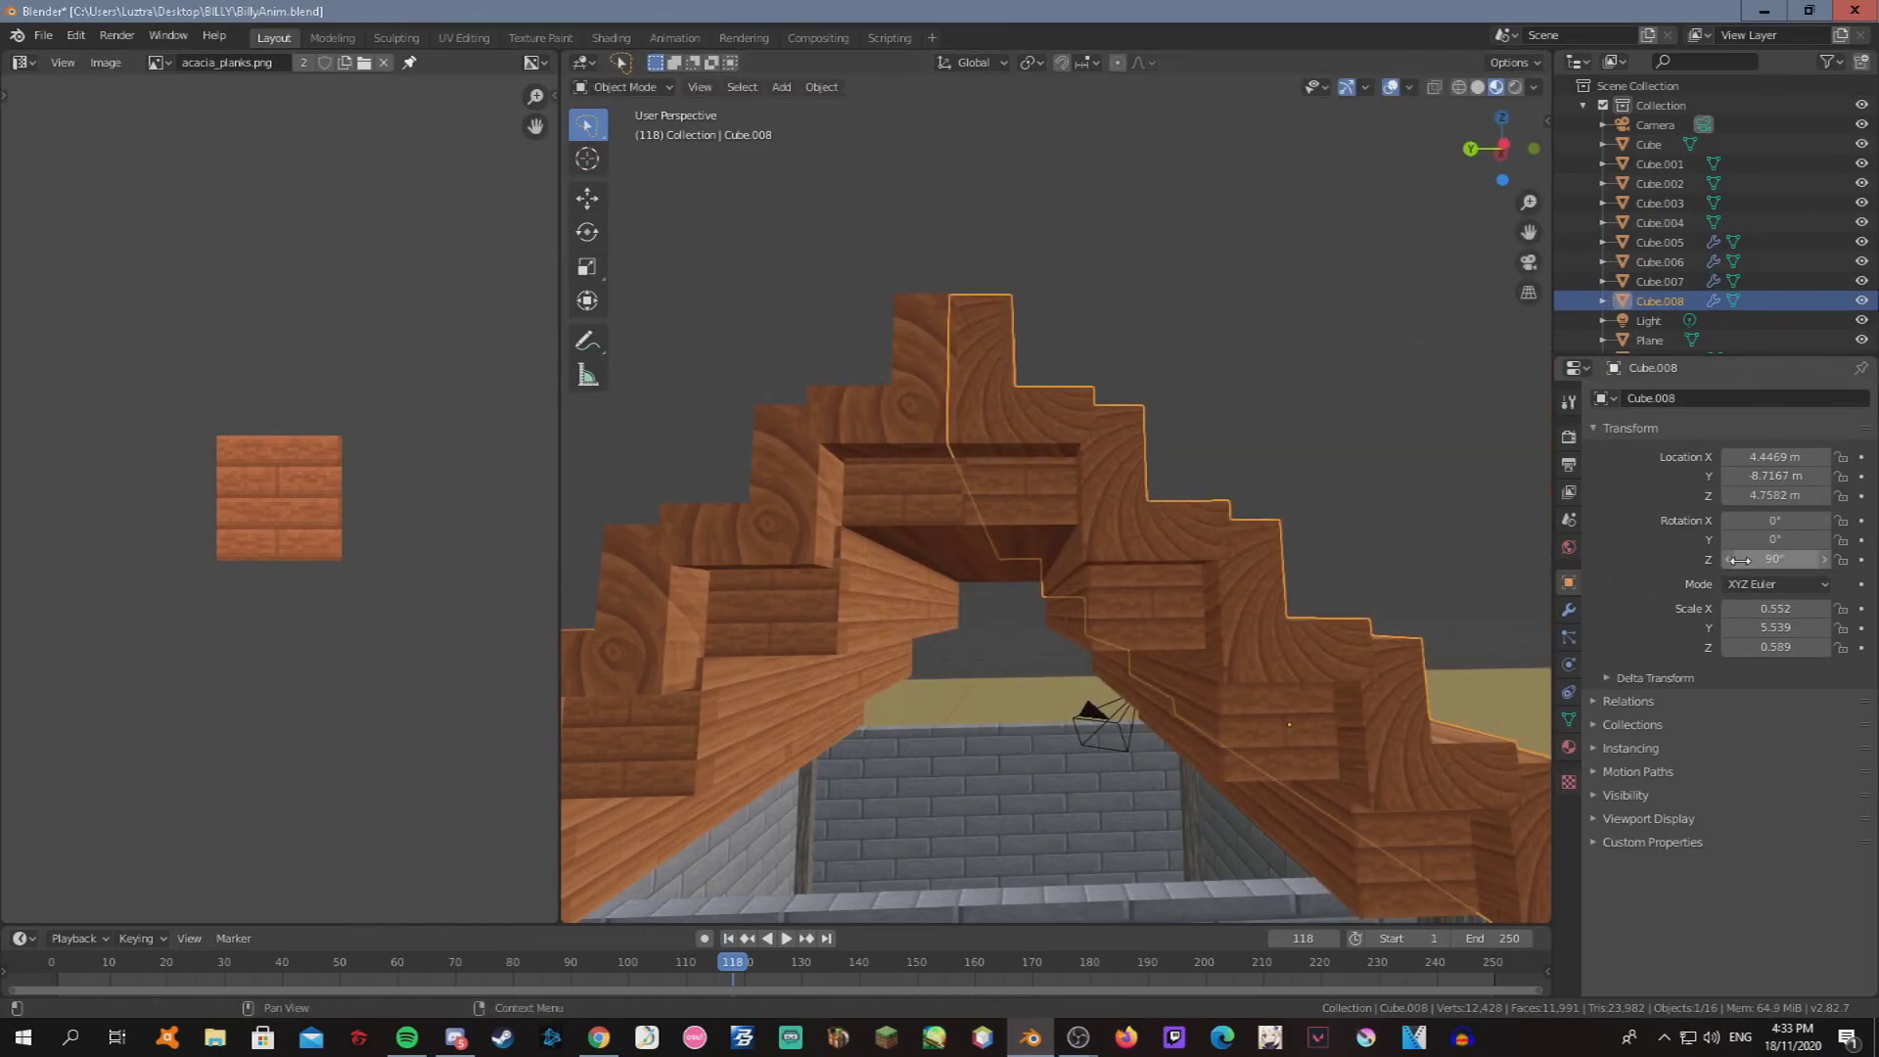
key(r)
key(z)
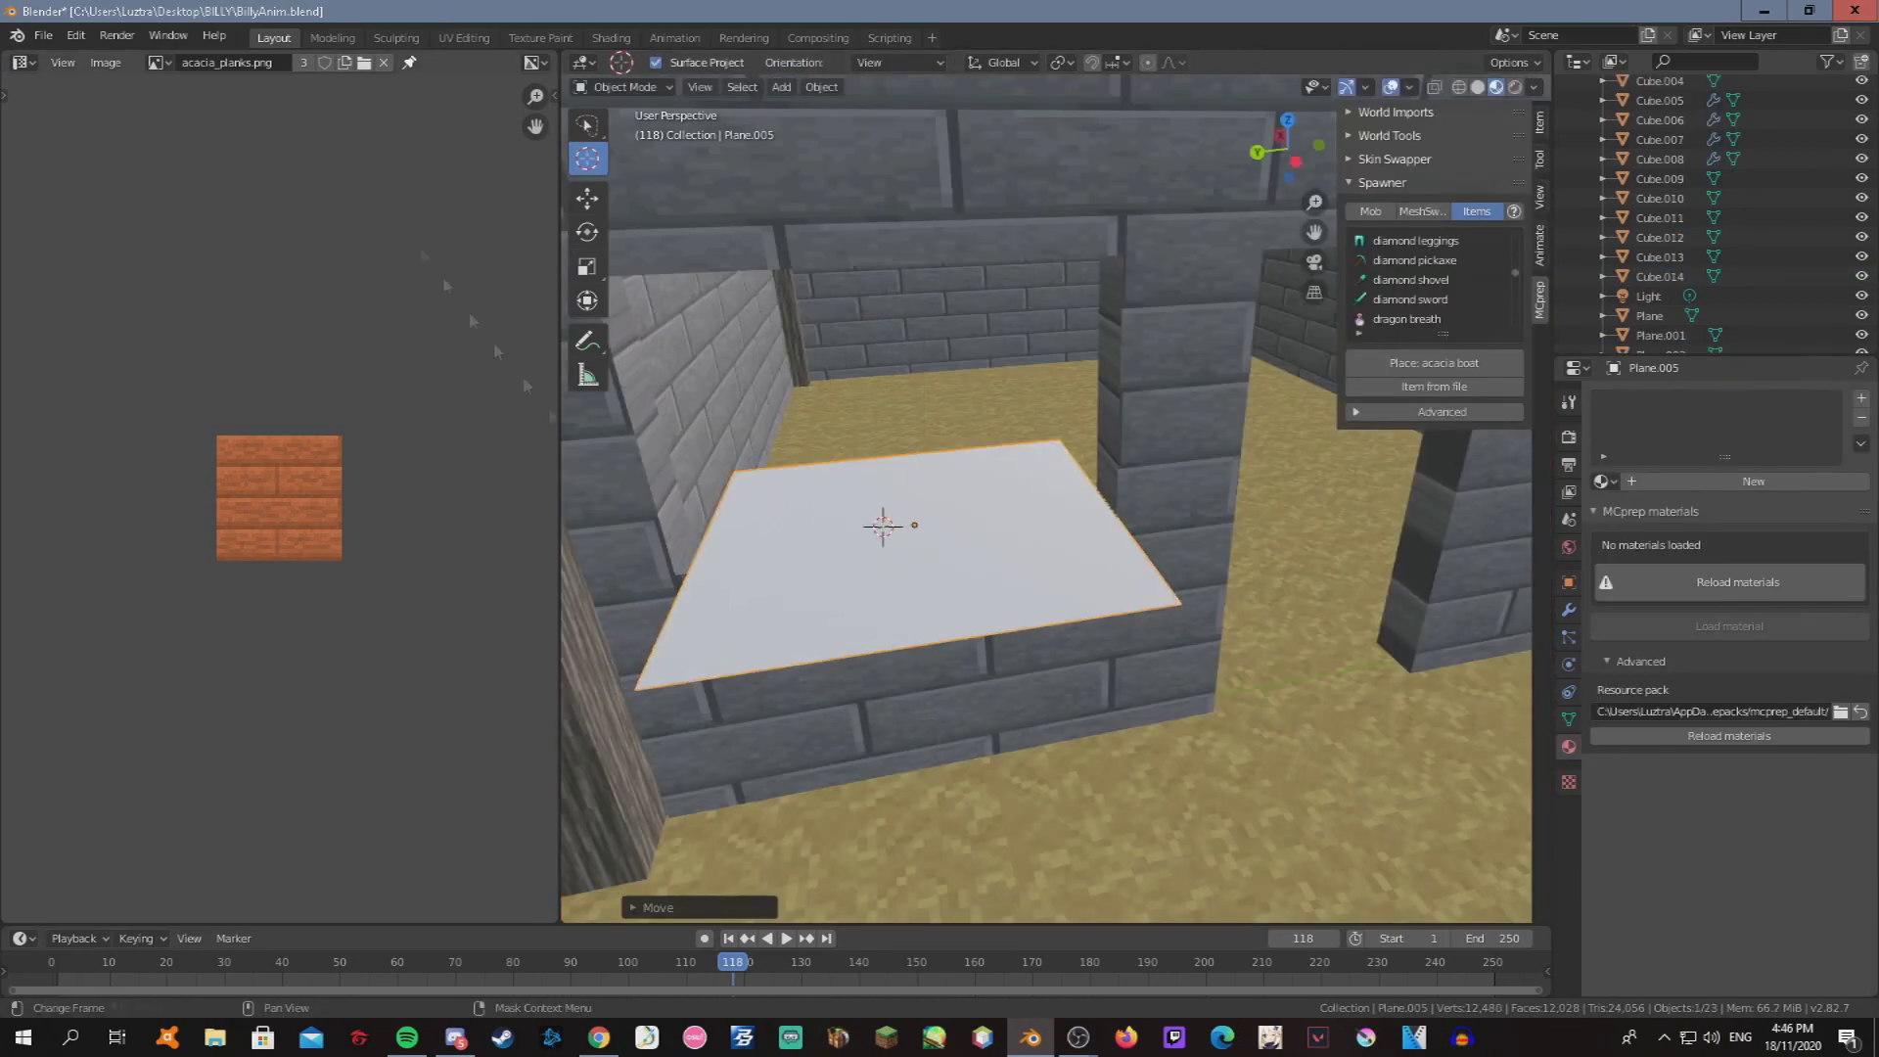
Give the plane a Glossy BSDF material with a pixel-sharp (Closest) glass.png colour texture.
click(106, 61)
click(176, 108)
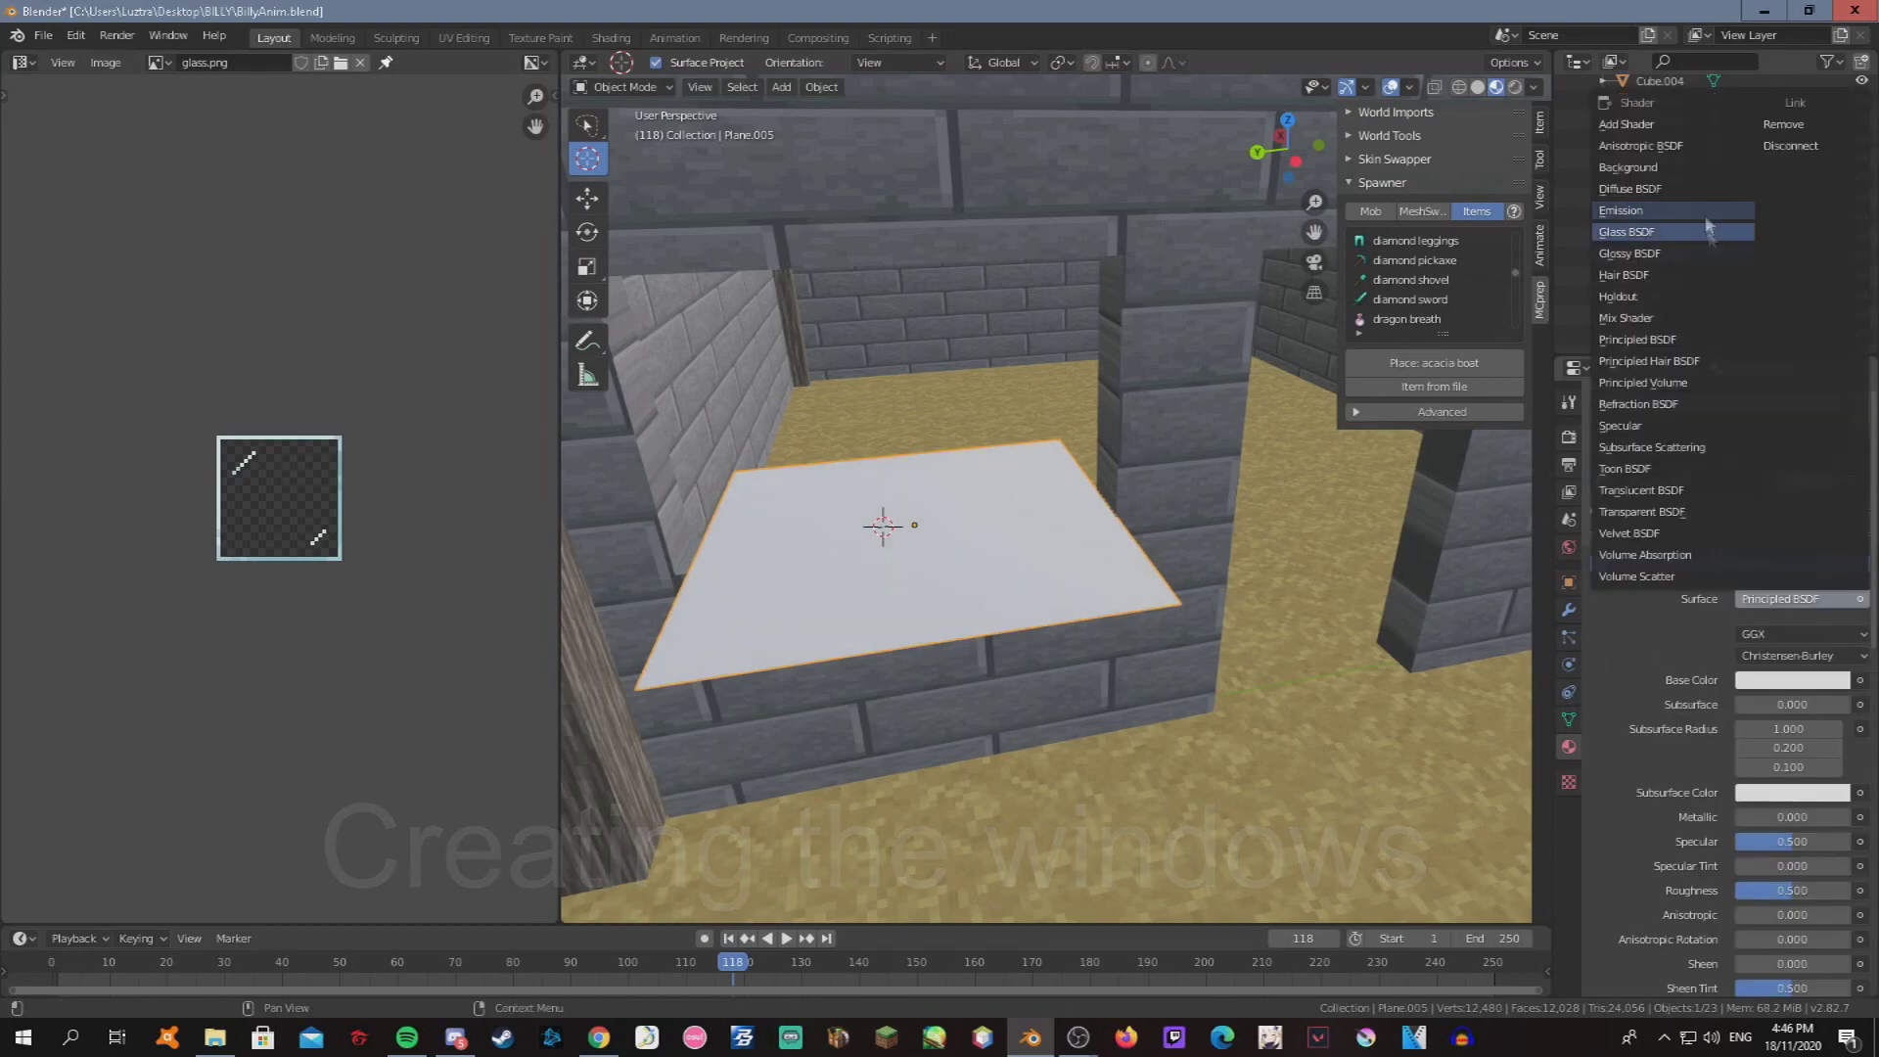
click(1679, 256)
click(1860, 657)
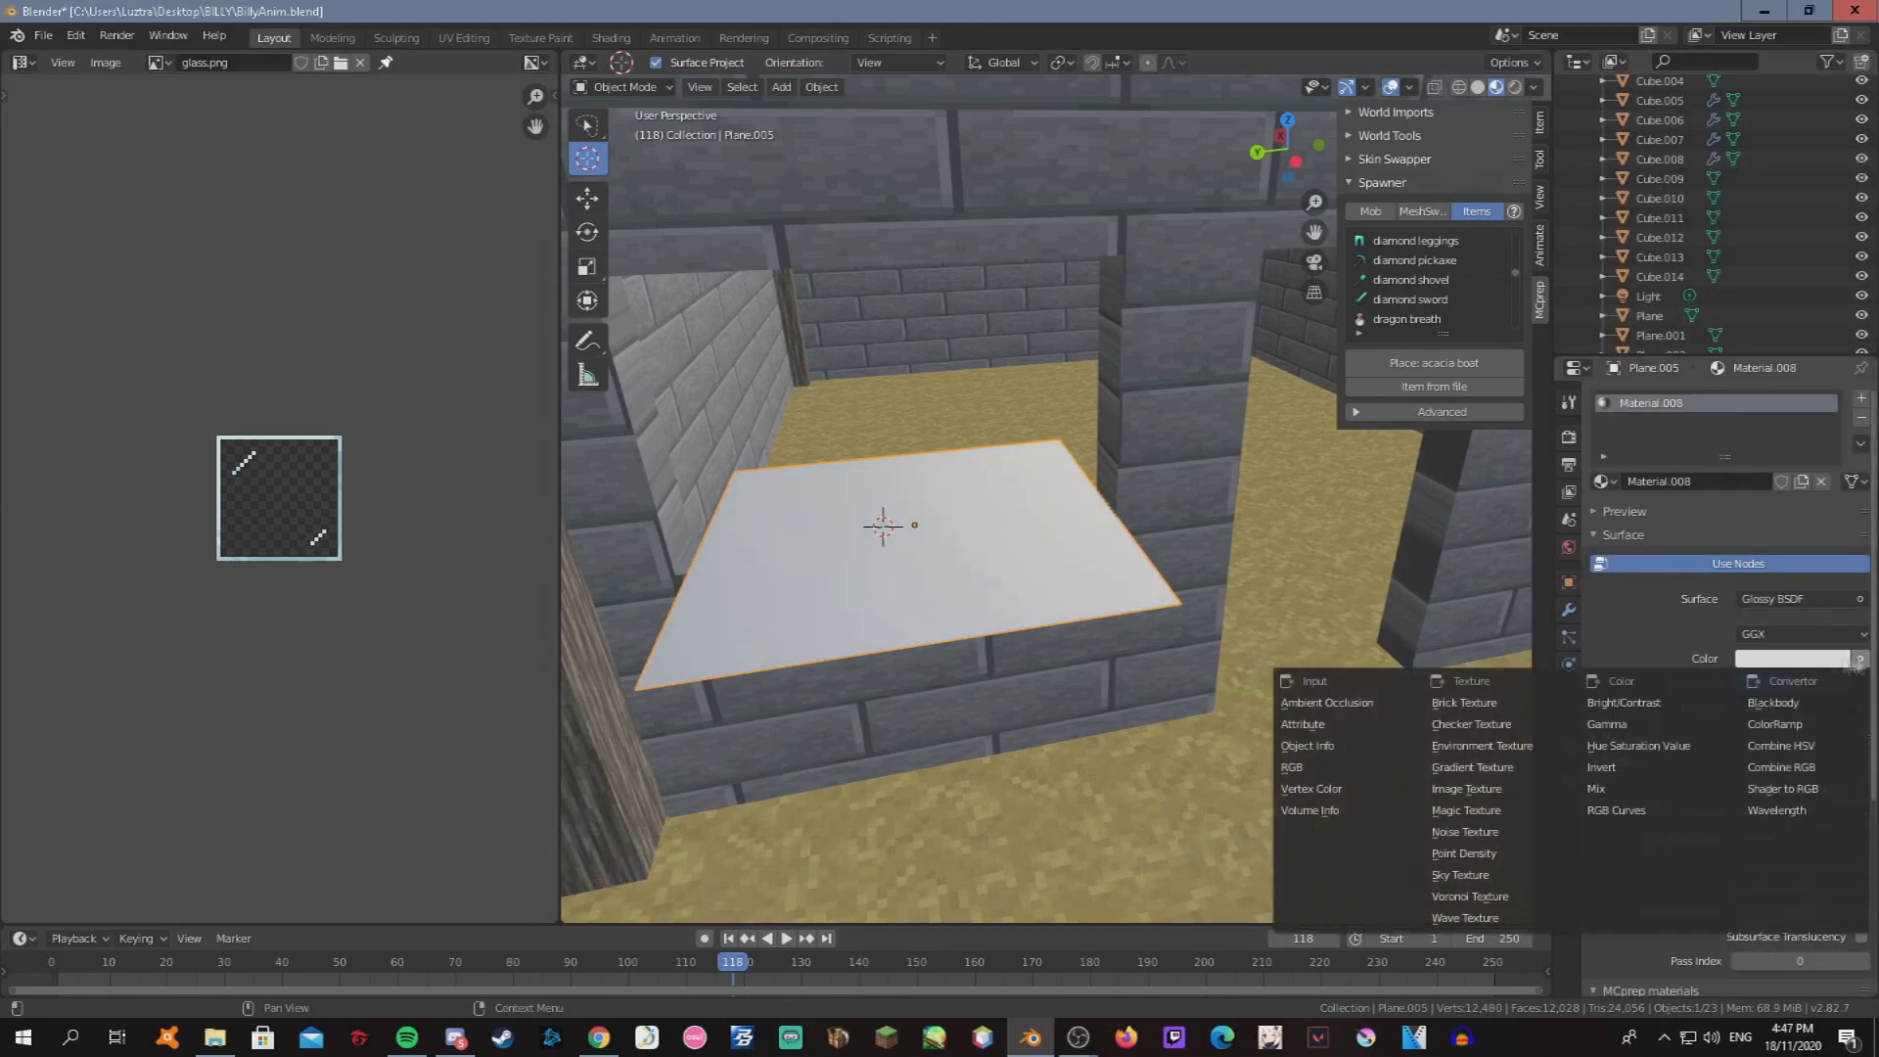
click(1478, 783)
click(1777, 753)
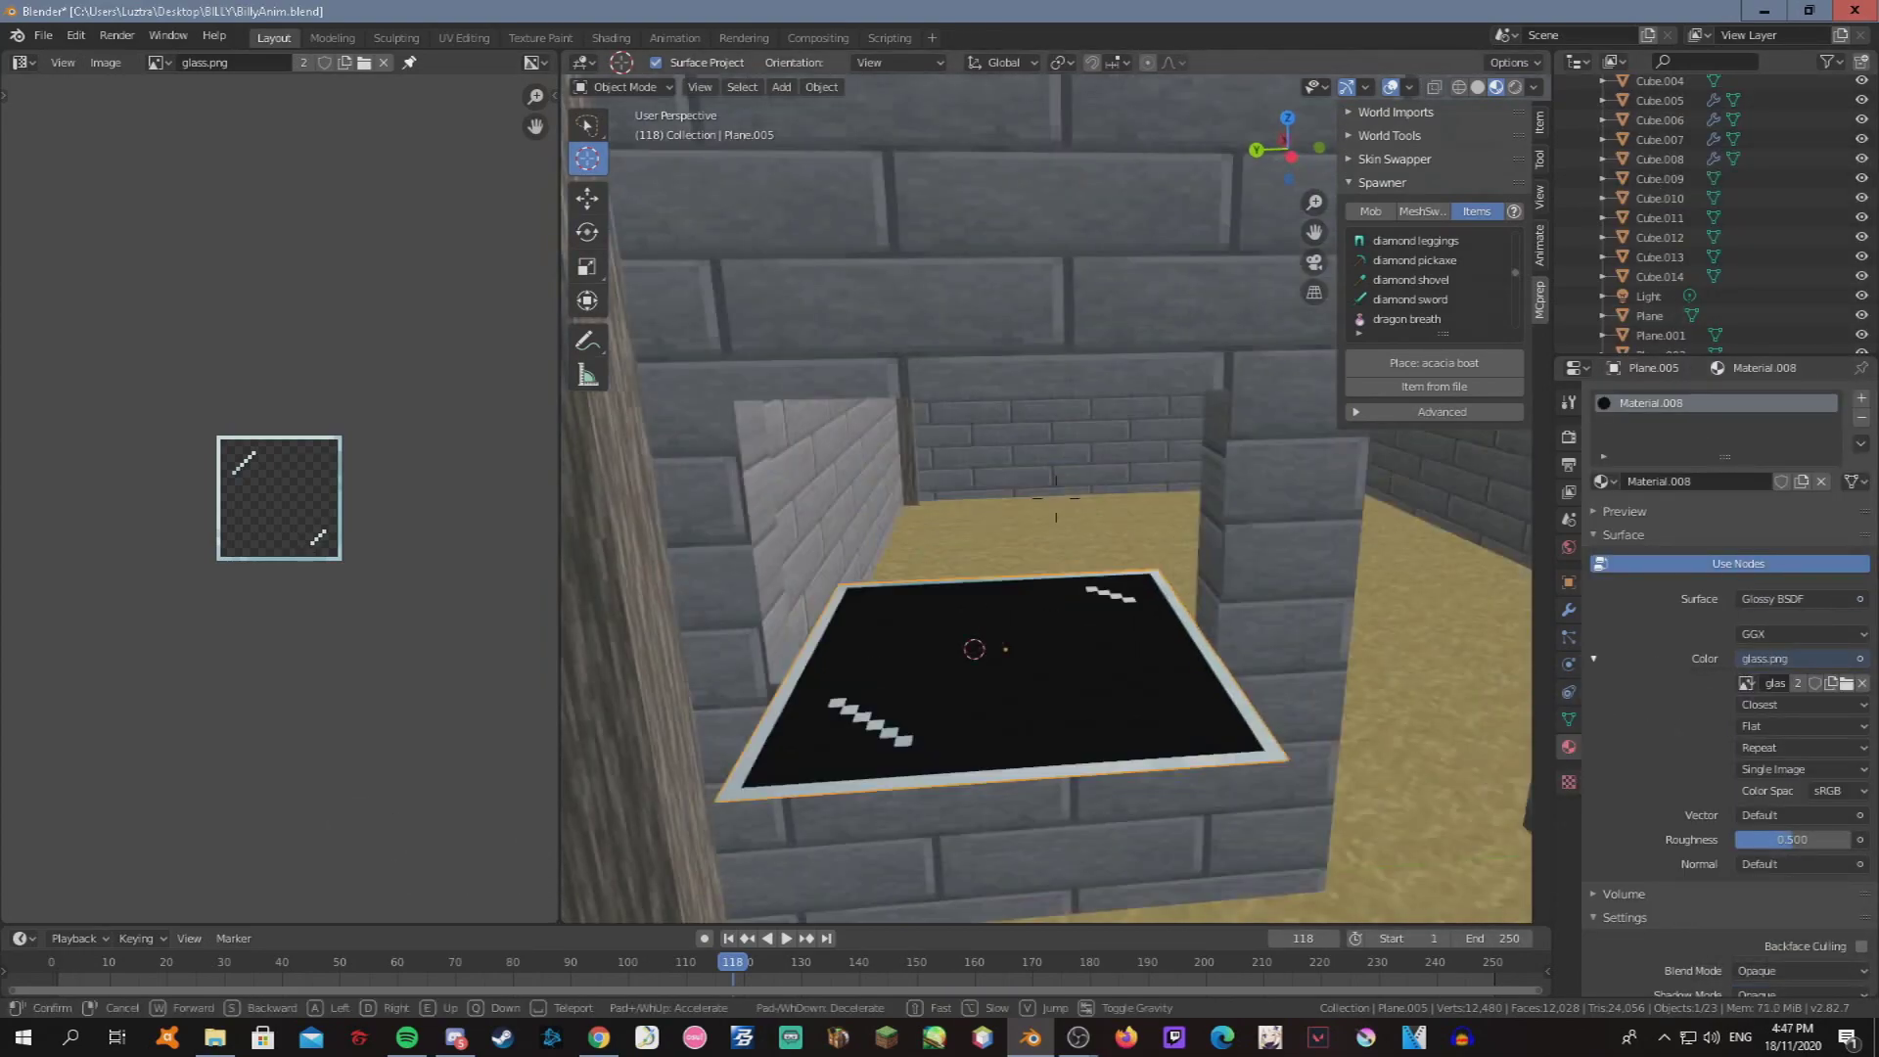
key(Tab)
right_click(1037, 470)
Subdivide the glass plane twice and frame it in top view.
click(1083, 471)
right_click(1083, 471)
click(1083, 471)
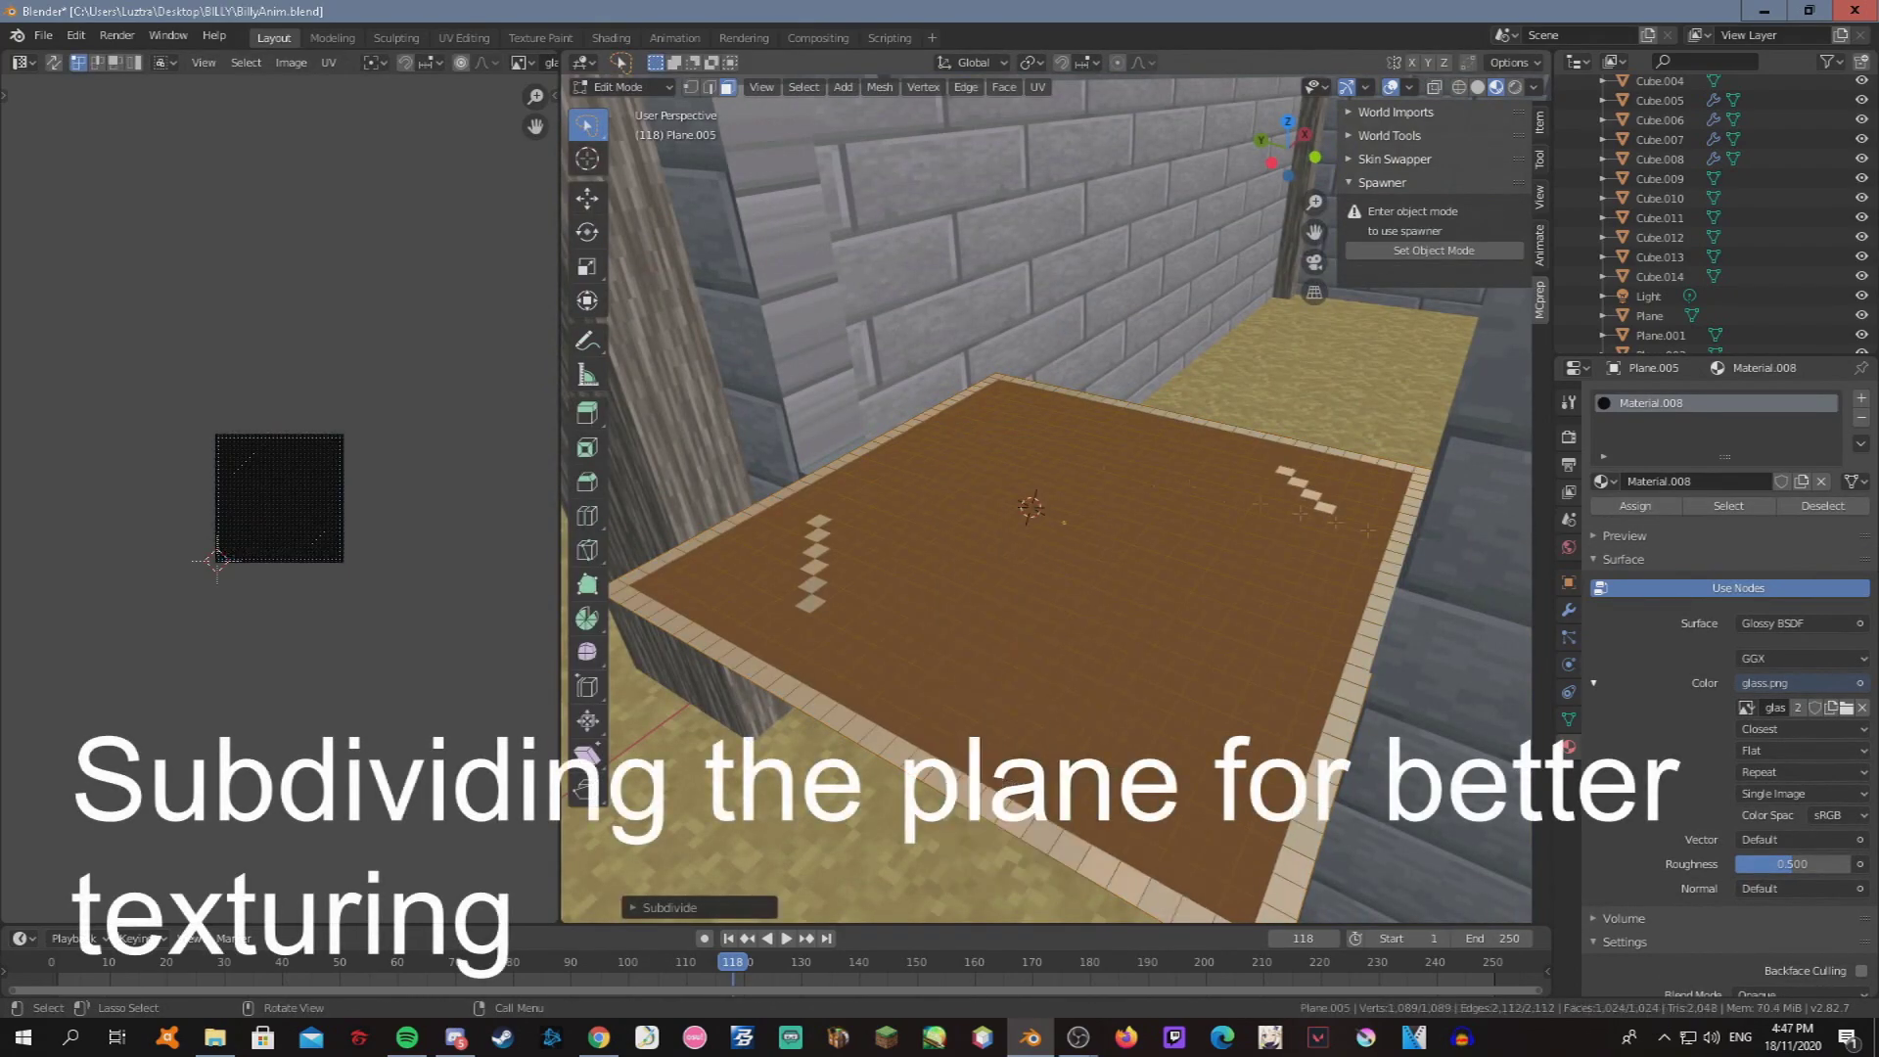
click(920, 512)
key(KP_Decimal)
key(KP_7)
scroll(938, 455, down, 3)
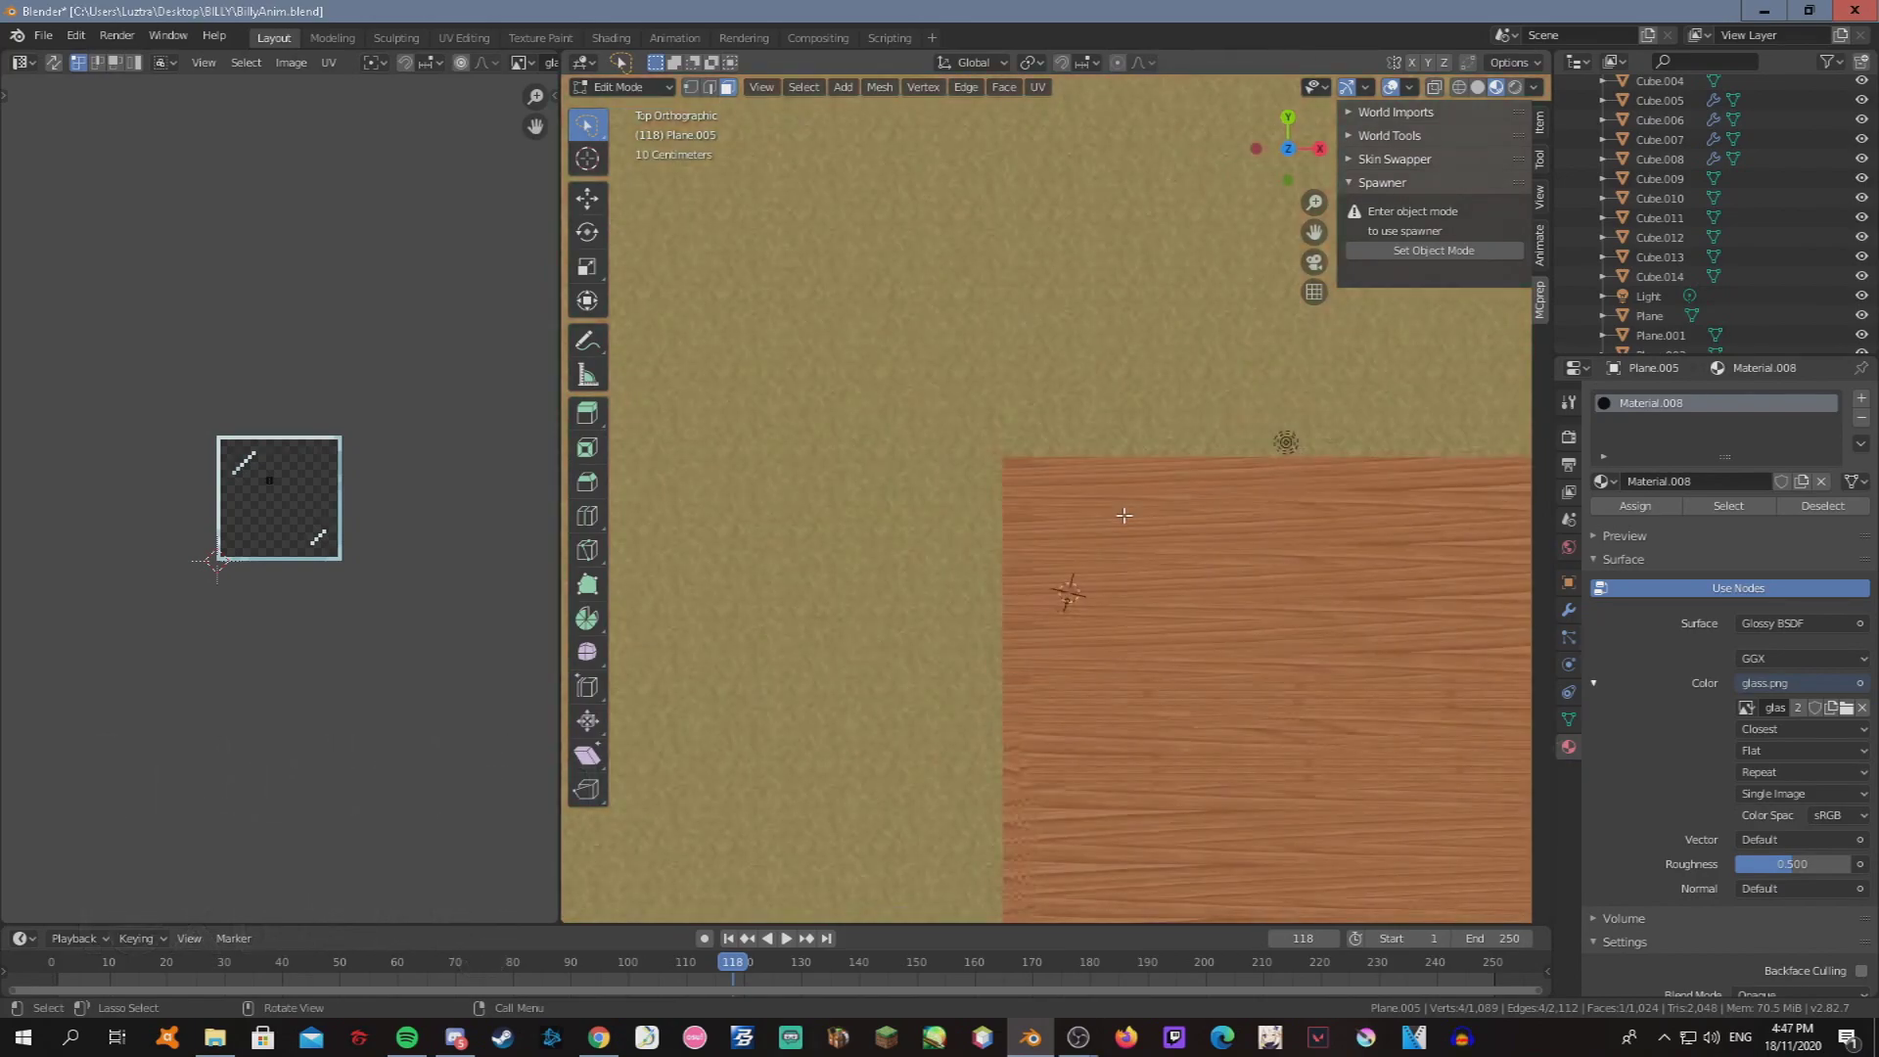
scroll(939, 455, down, 2)
Circle-select all the inner faces of the glass plane inside its border.
key(Tab)
key(g)
key(Escape)
key(KP_Decimal)
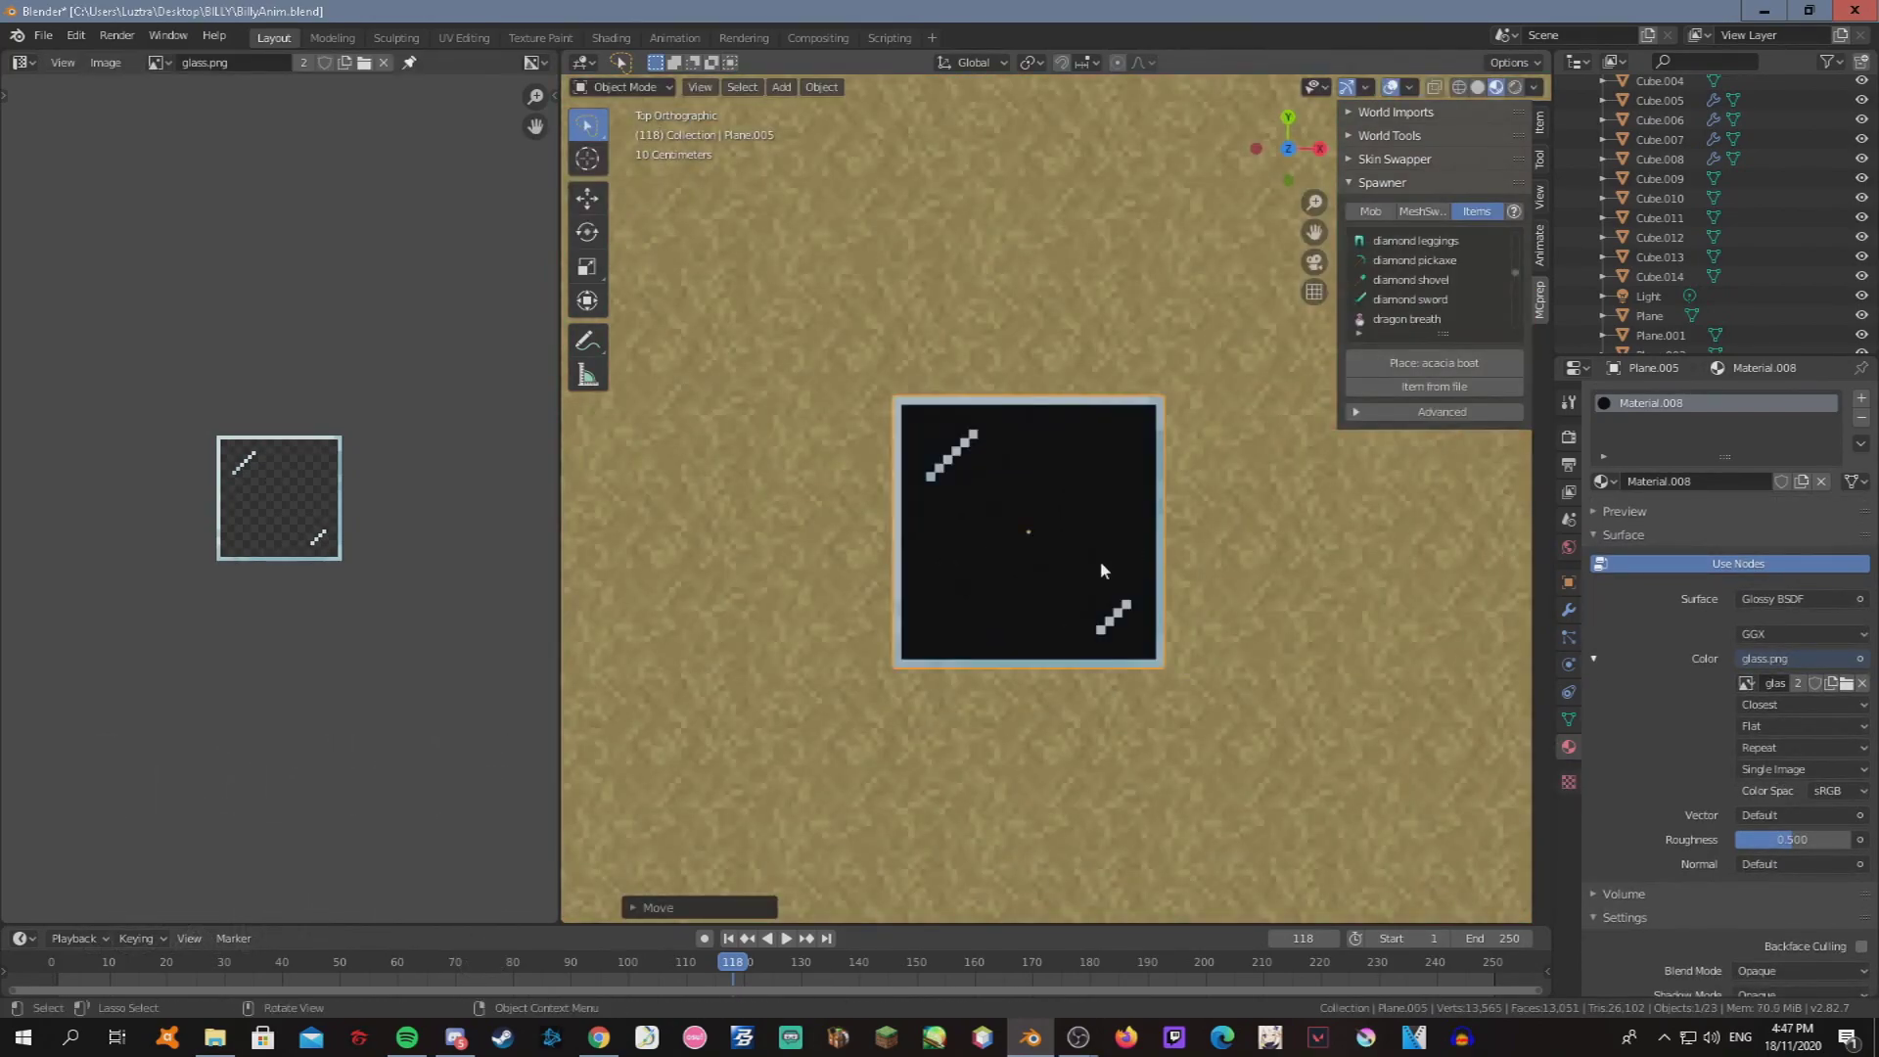
key(Tab)
key(c)
mouse_move(999, 506)
mouse_down()
mouse_move(969, 499)
mouse_move(999, 445)
mouse_up()
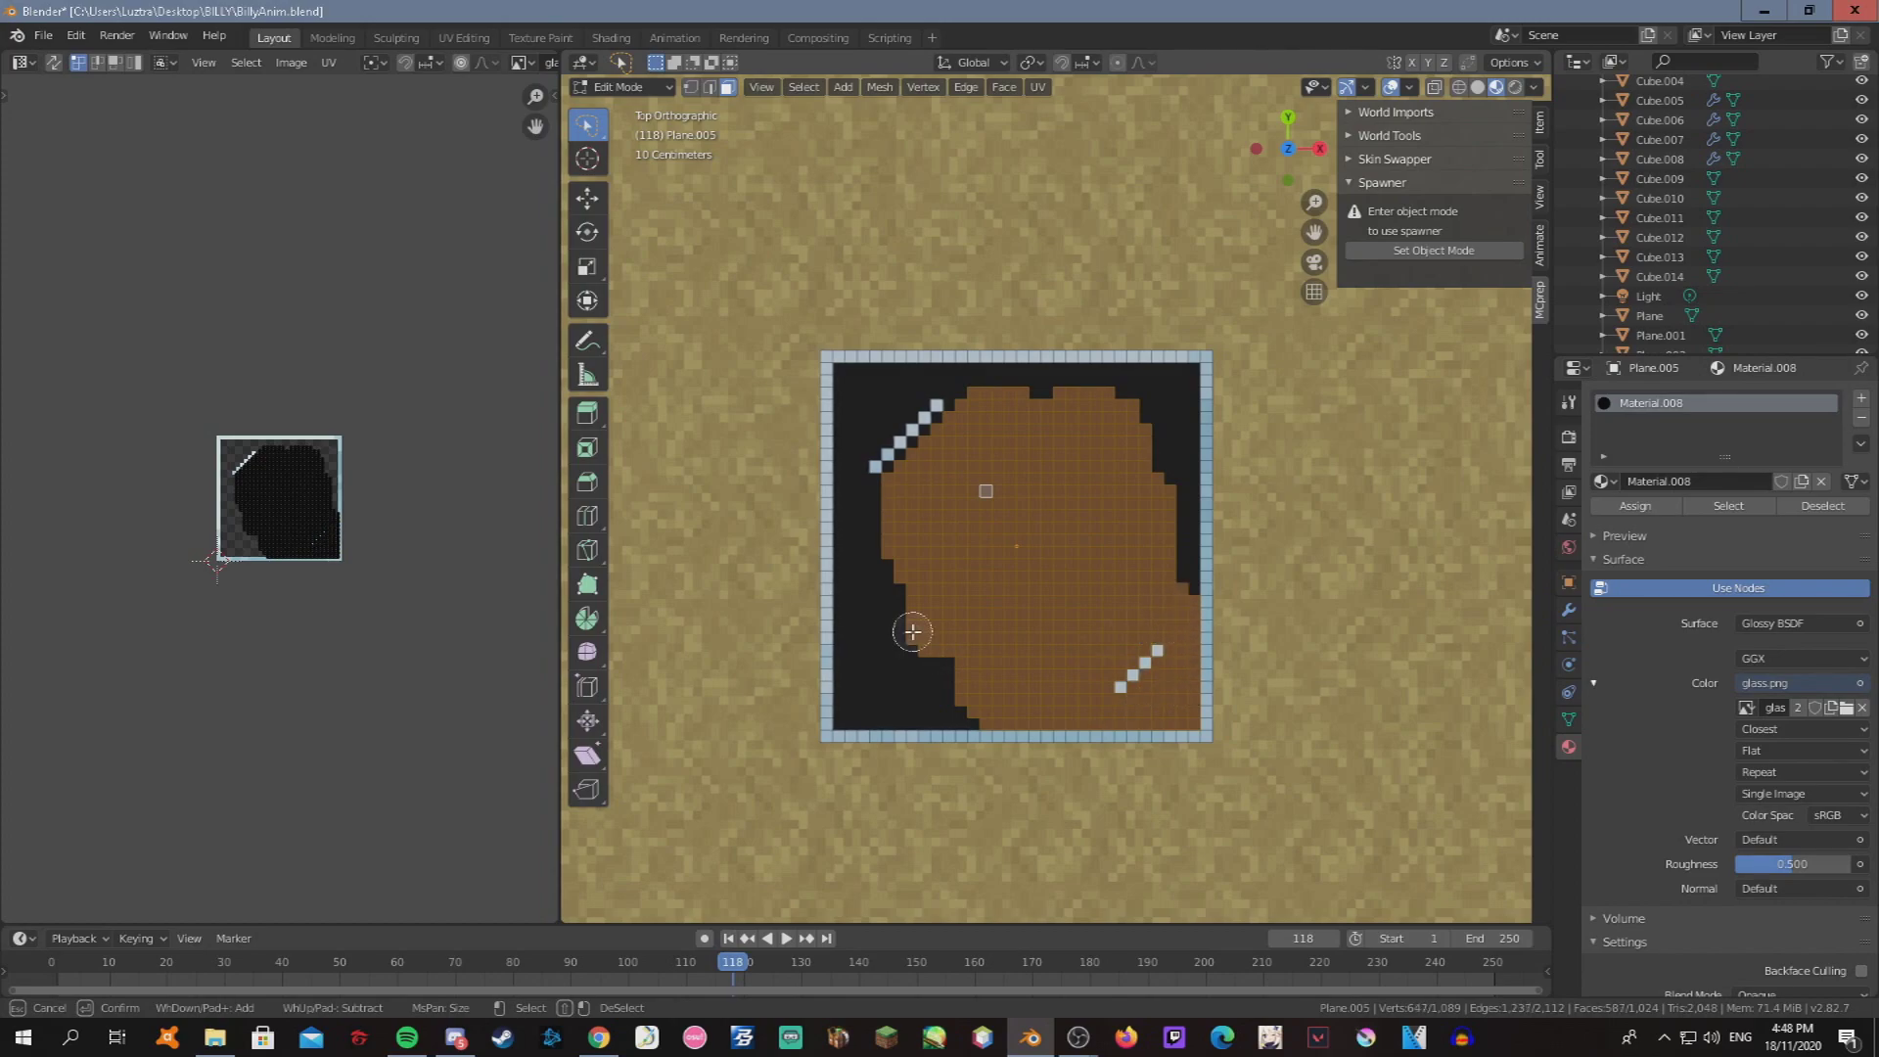
key(XF86AudioRaiseVolume)
drag(1167, 577, 1173, 427)
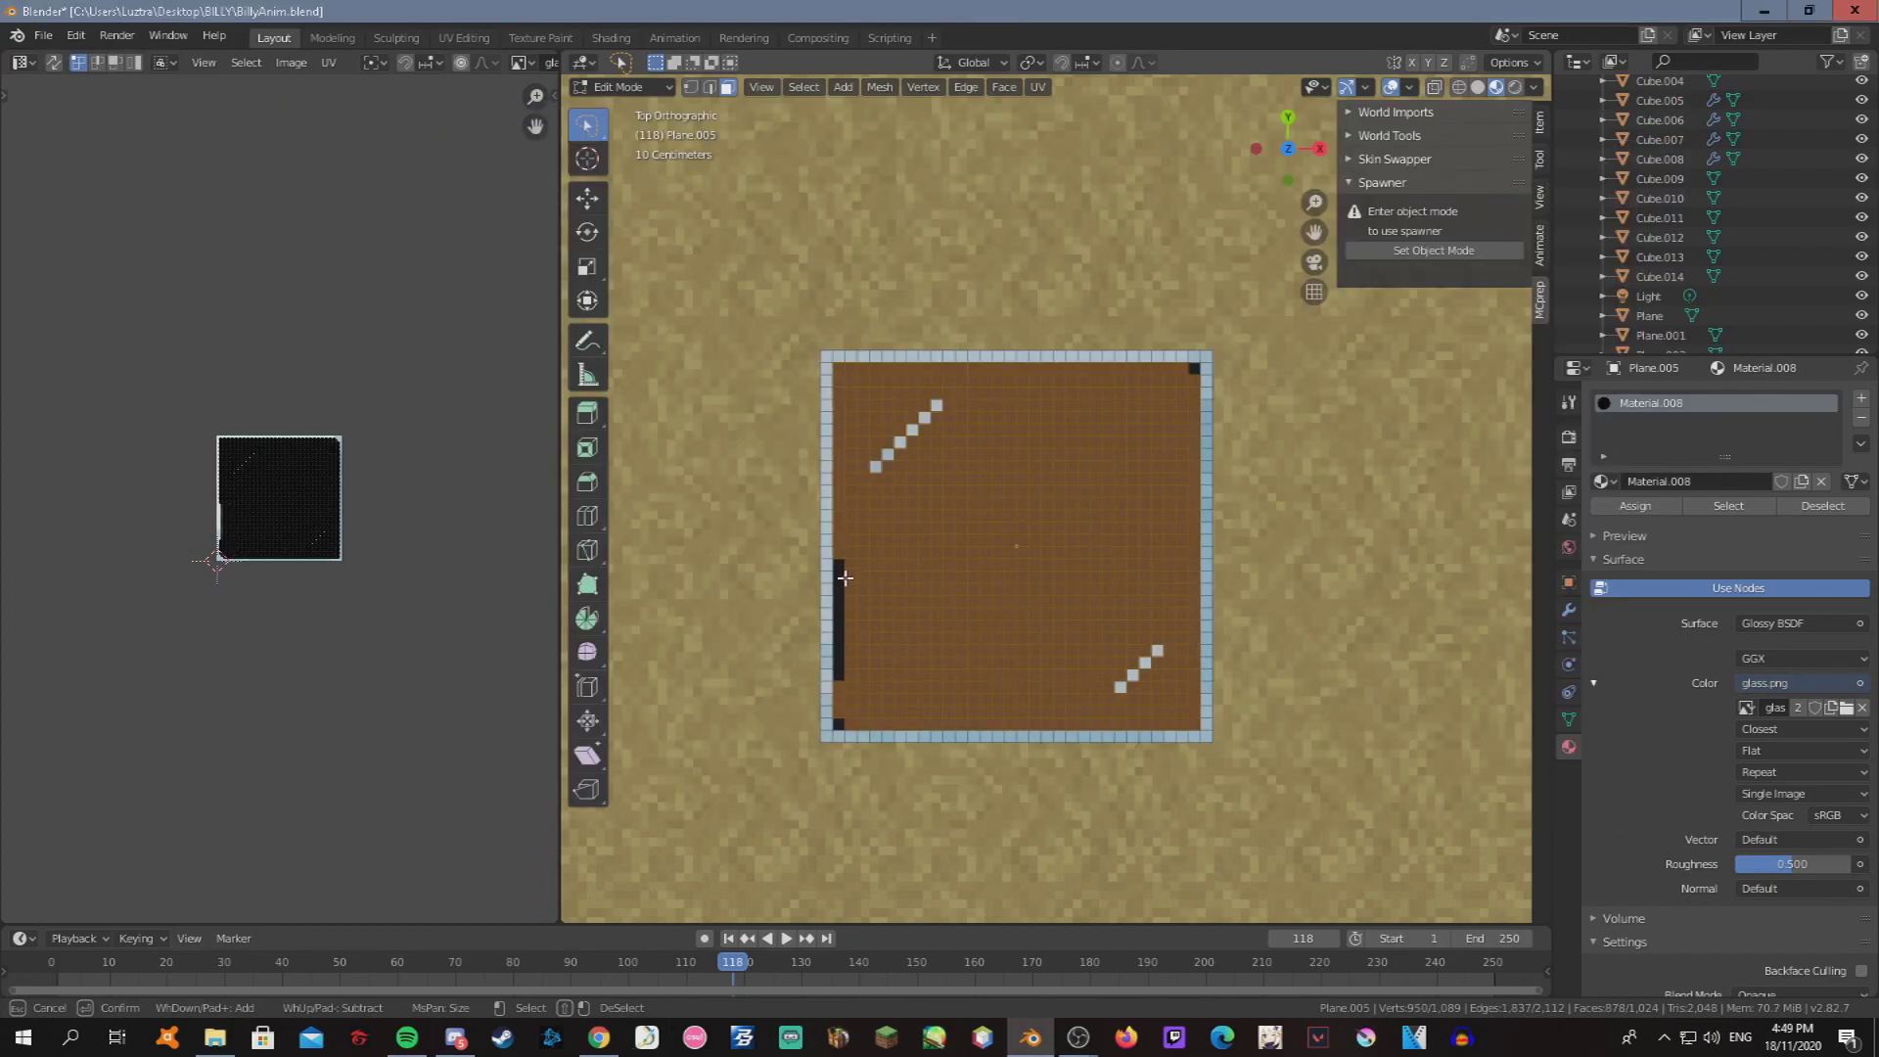
Delete the selected inner faces, leaving the pale border and two diagonal streaks.
right_click(997, 497)
key(x)
click(1000, 499)
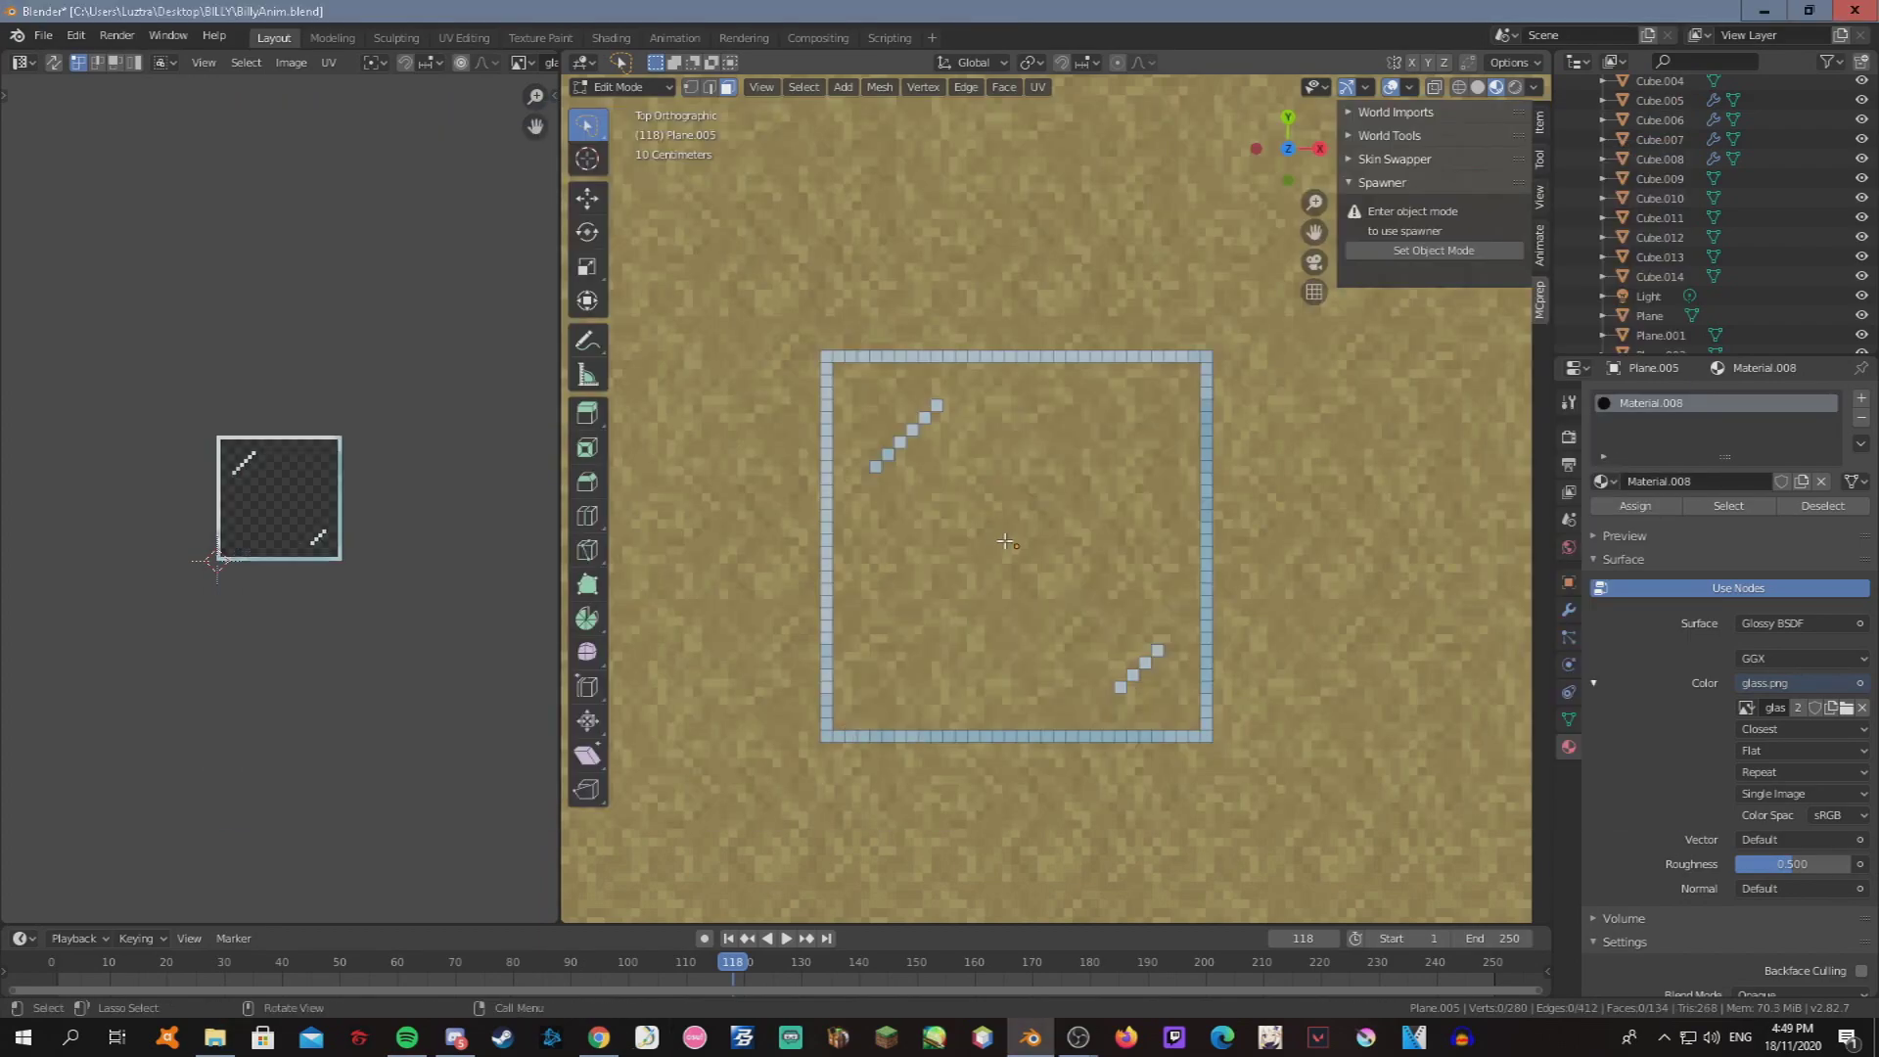
key(Tab)
key(KP_3)
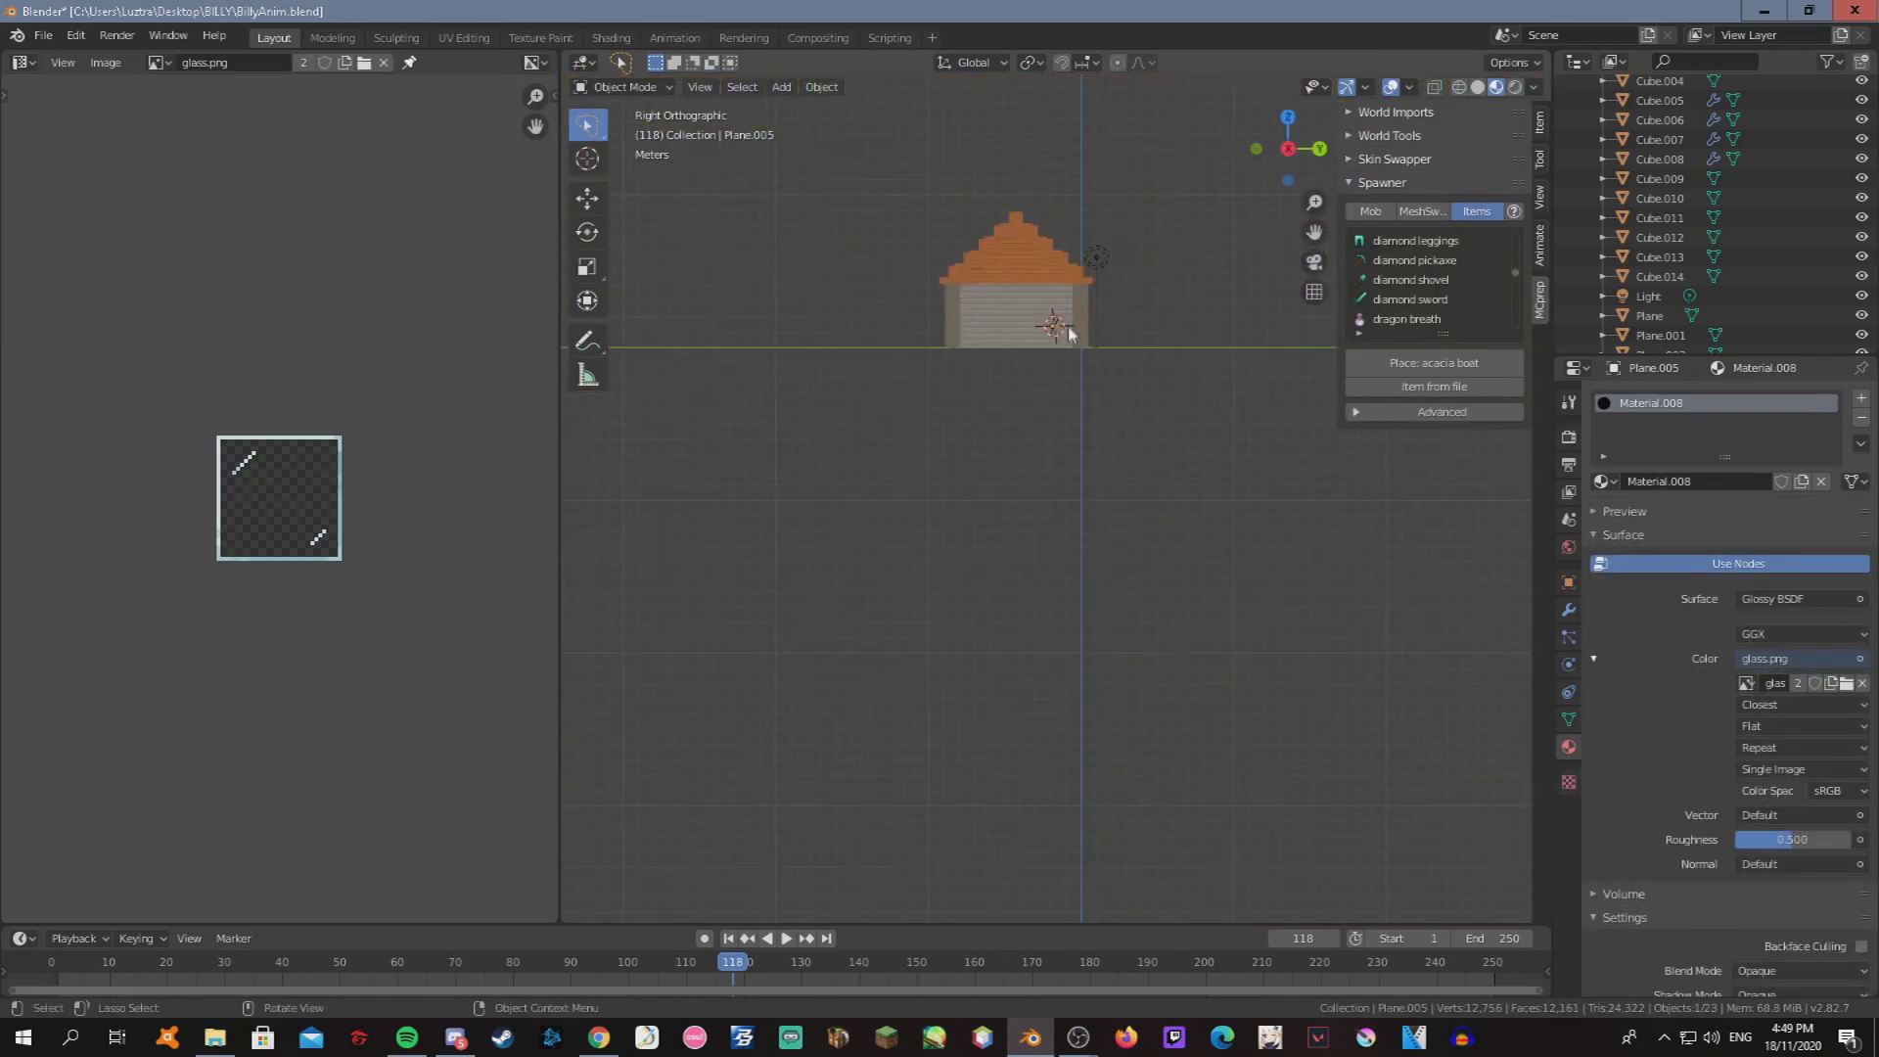
Set the glass frame's Z rotation to 90°.
scroll(1066, 325, up, 5)
scroll(1047, 419, down, 3)
middle_drag(1047, 419, 988, 508)
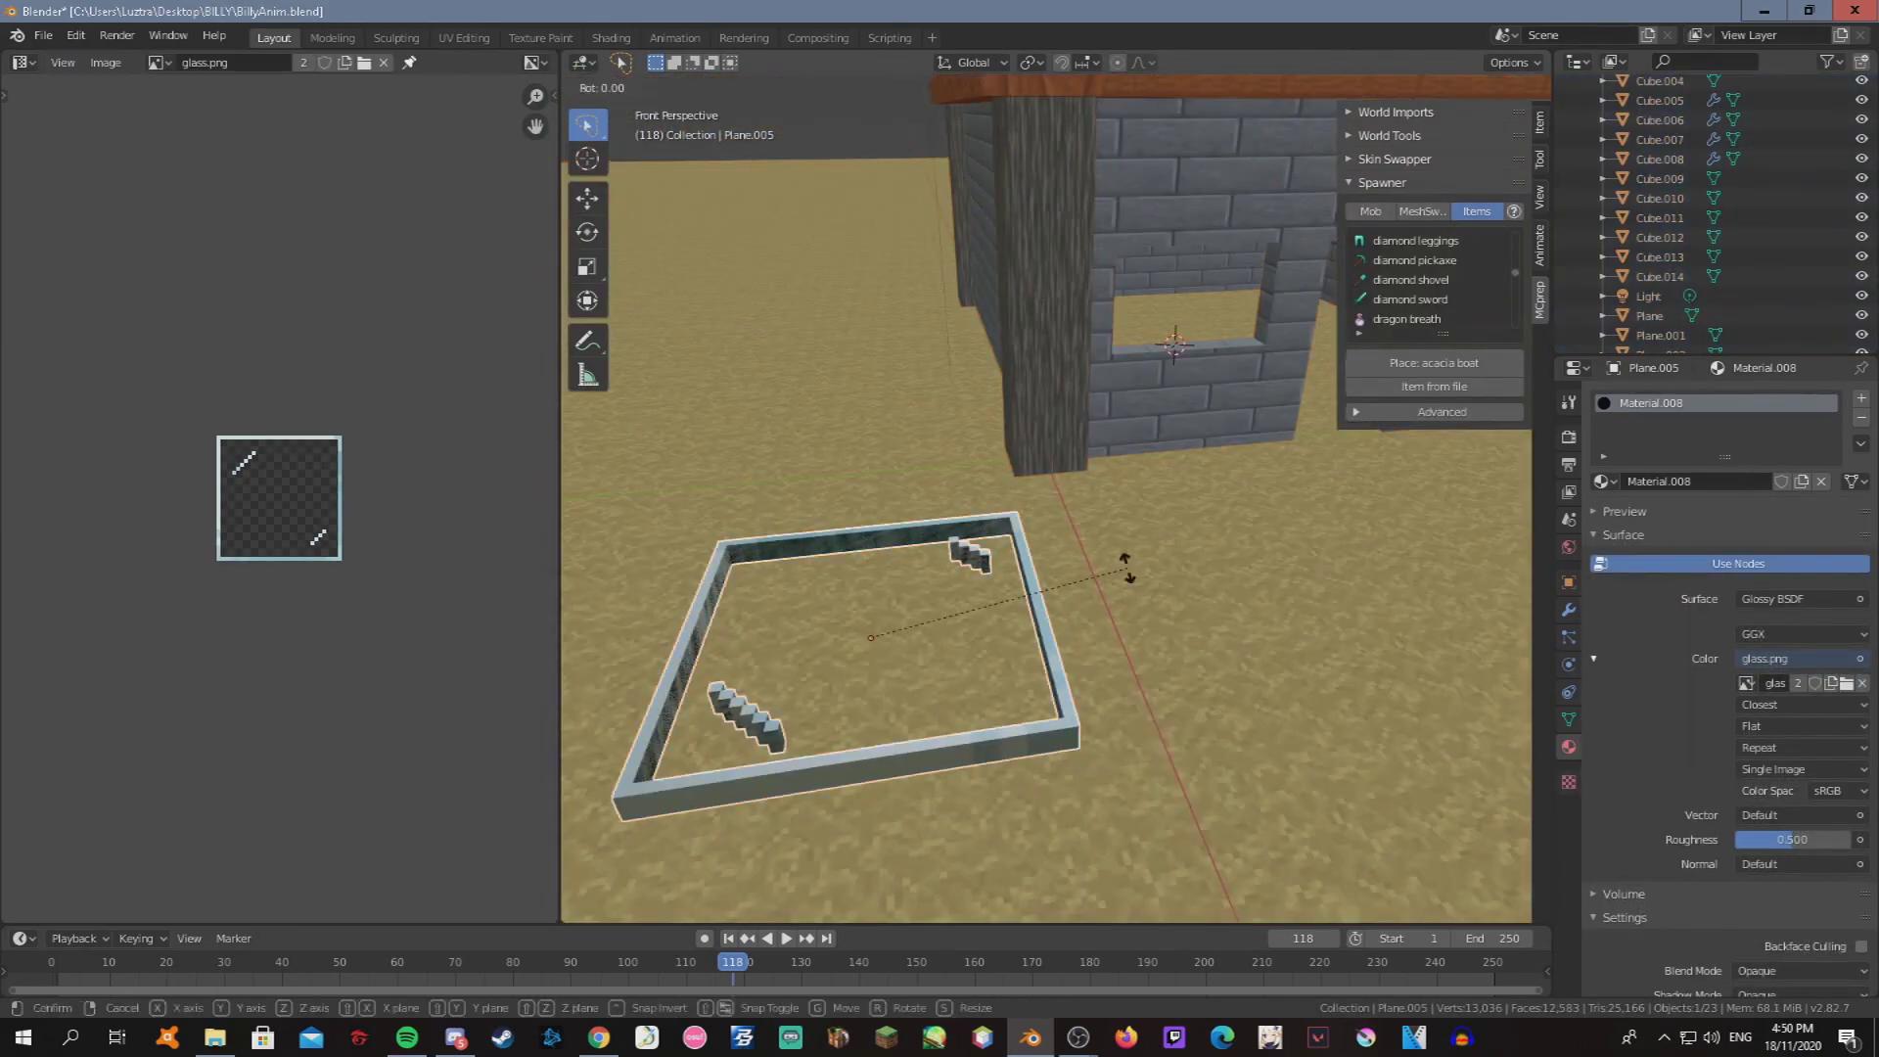
click(1569, 582)
double_click(1775, 558)
text(90)
key(Return)
Set the frame's X rotation to 90° so it stands upright.
key(Return)
double_click(1775, 519)
text(90)
key(Return)
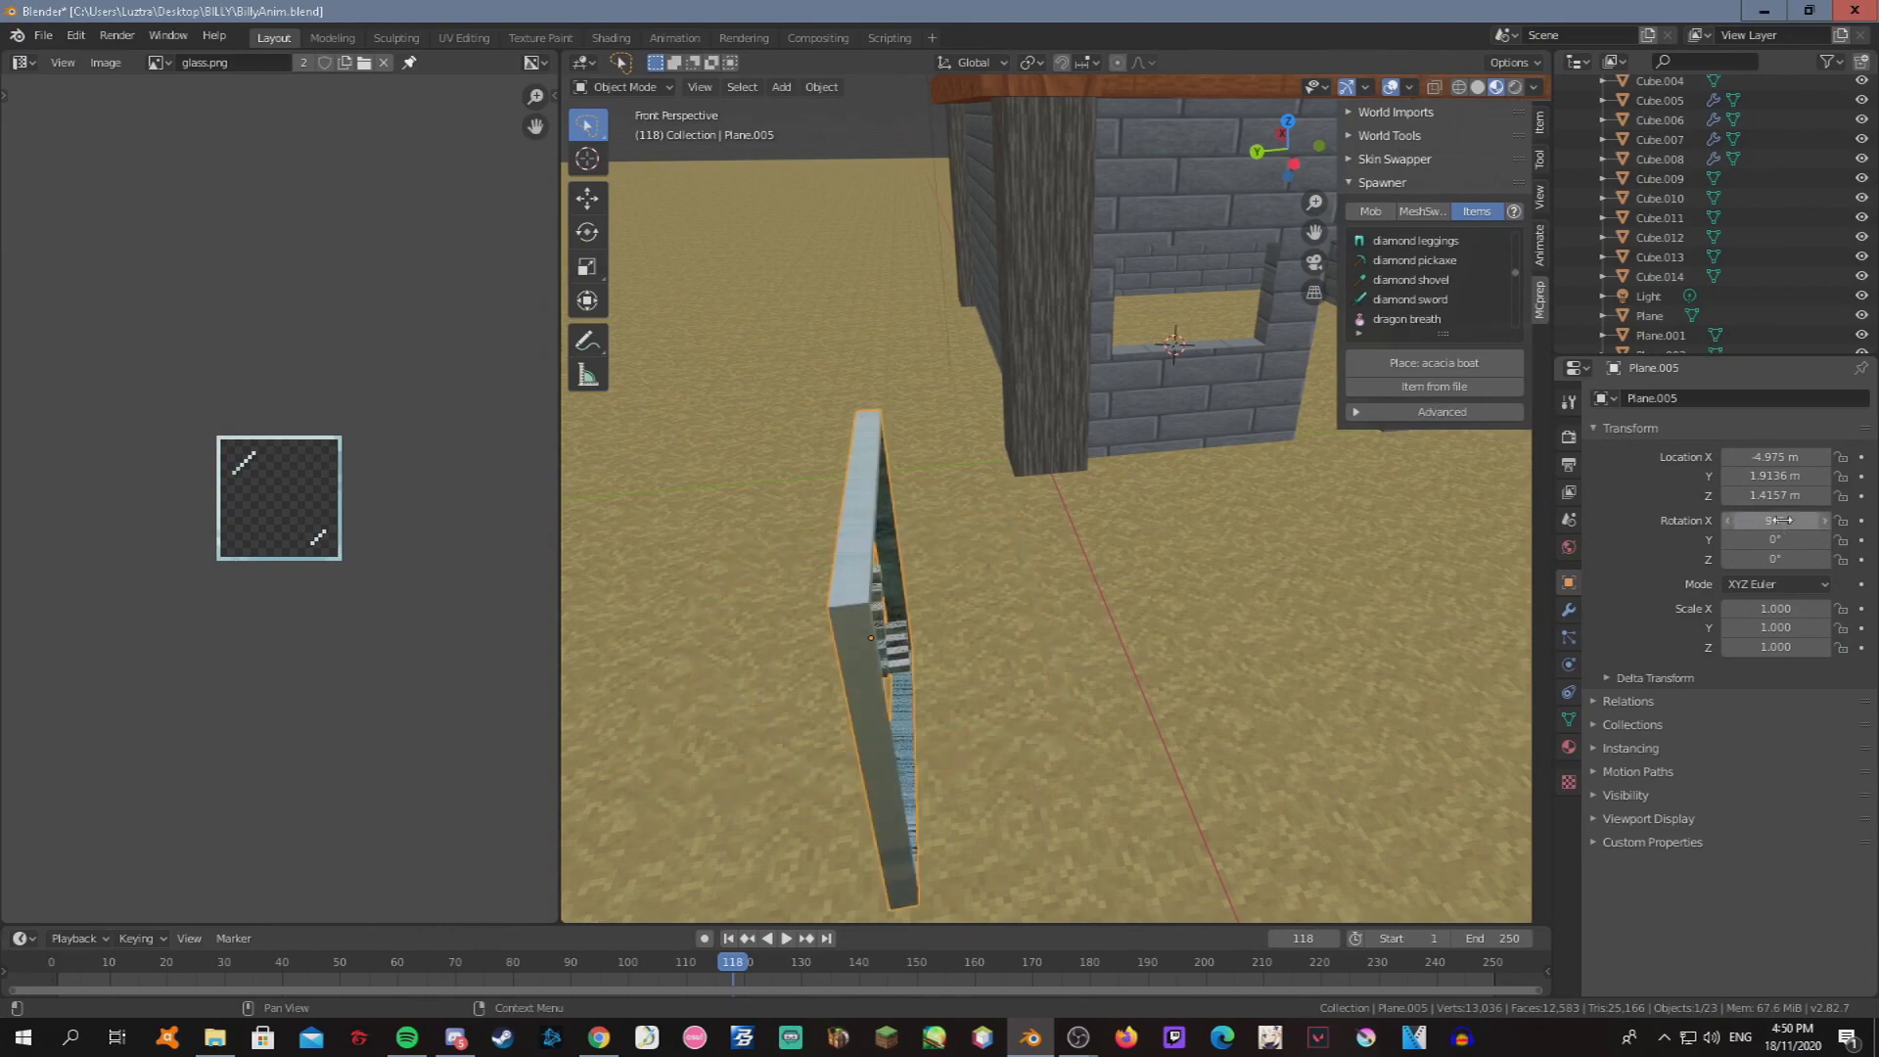
key(Escape)
key(r)
key(z)
key(9)
key(0)
key(Return)
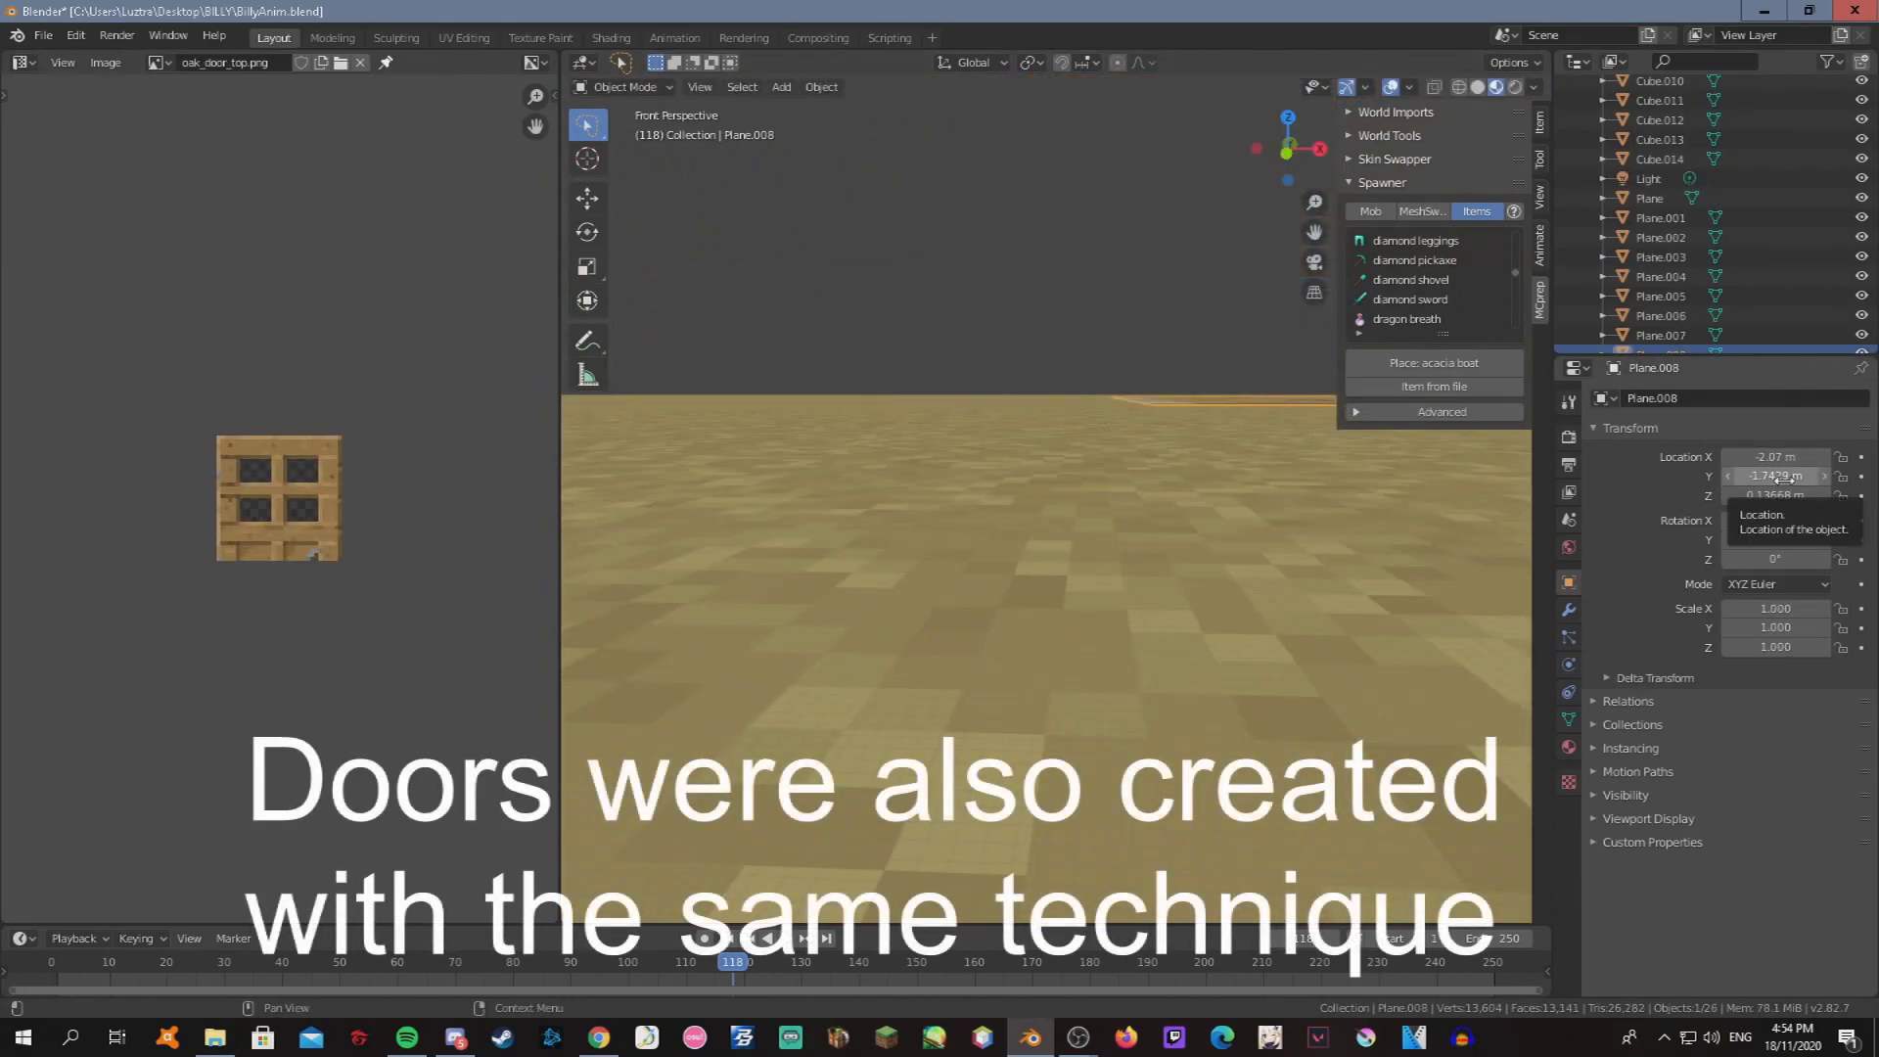
Reposition the top door plane and undo an accidental texture change.
key(ctrl+z)
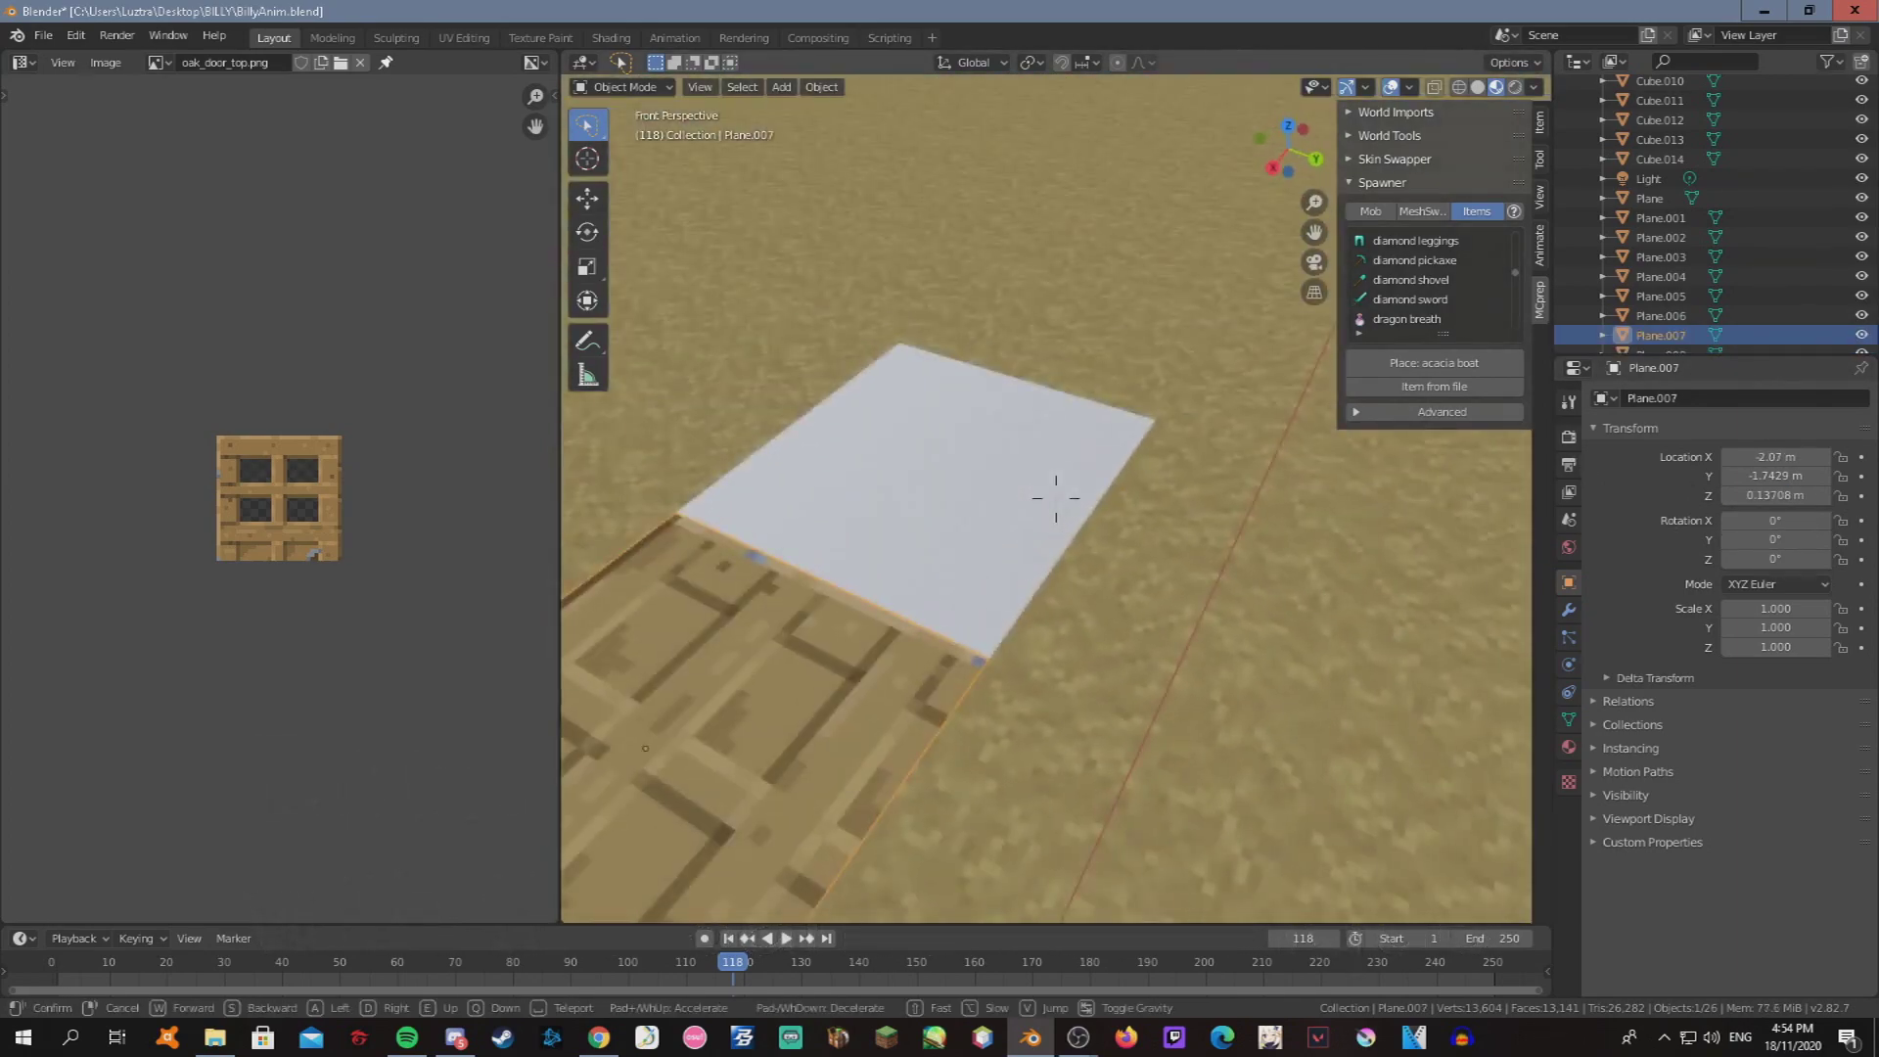
click(1567, 744)
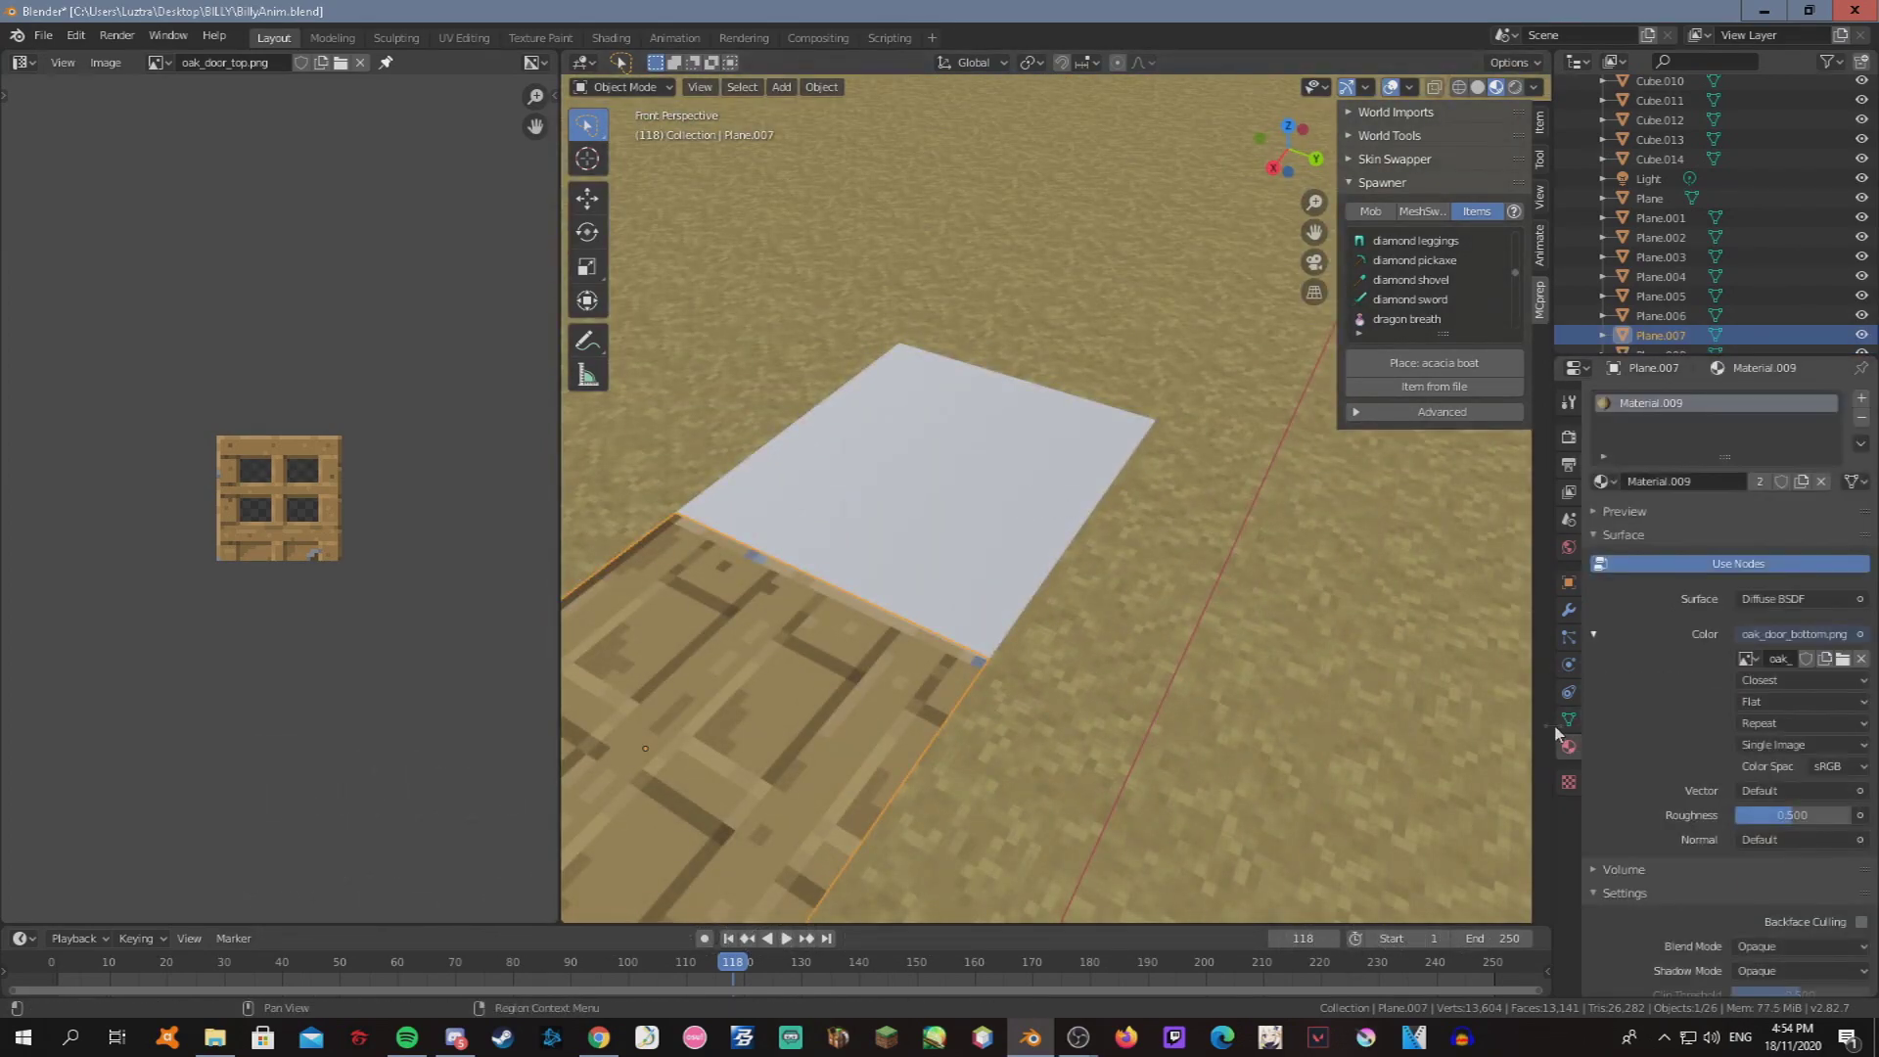
click(1747, 658)
click(1615, 796)
key(ctrl+z)
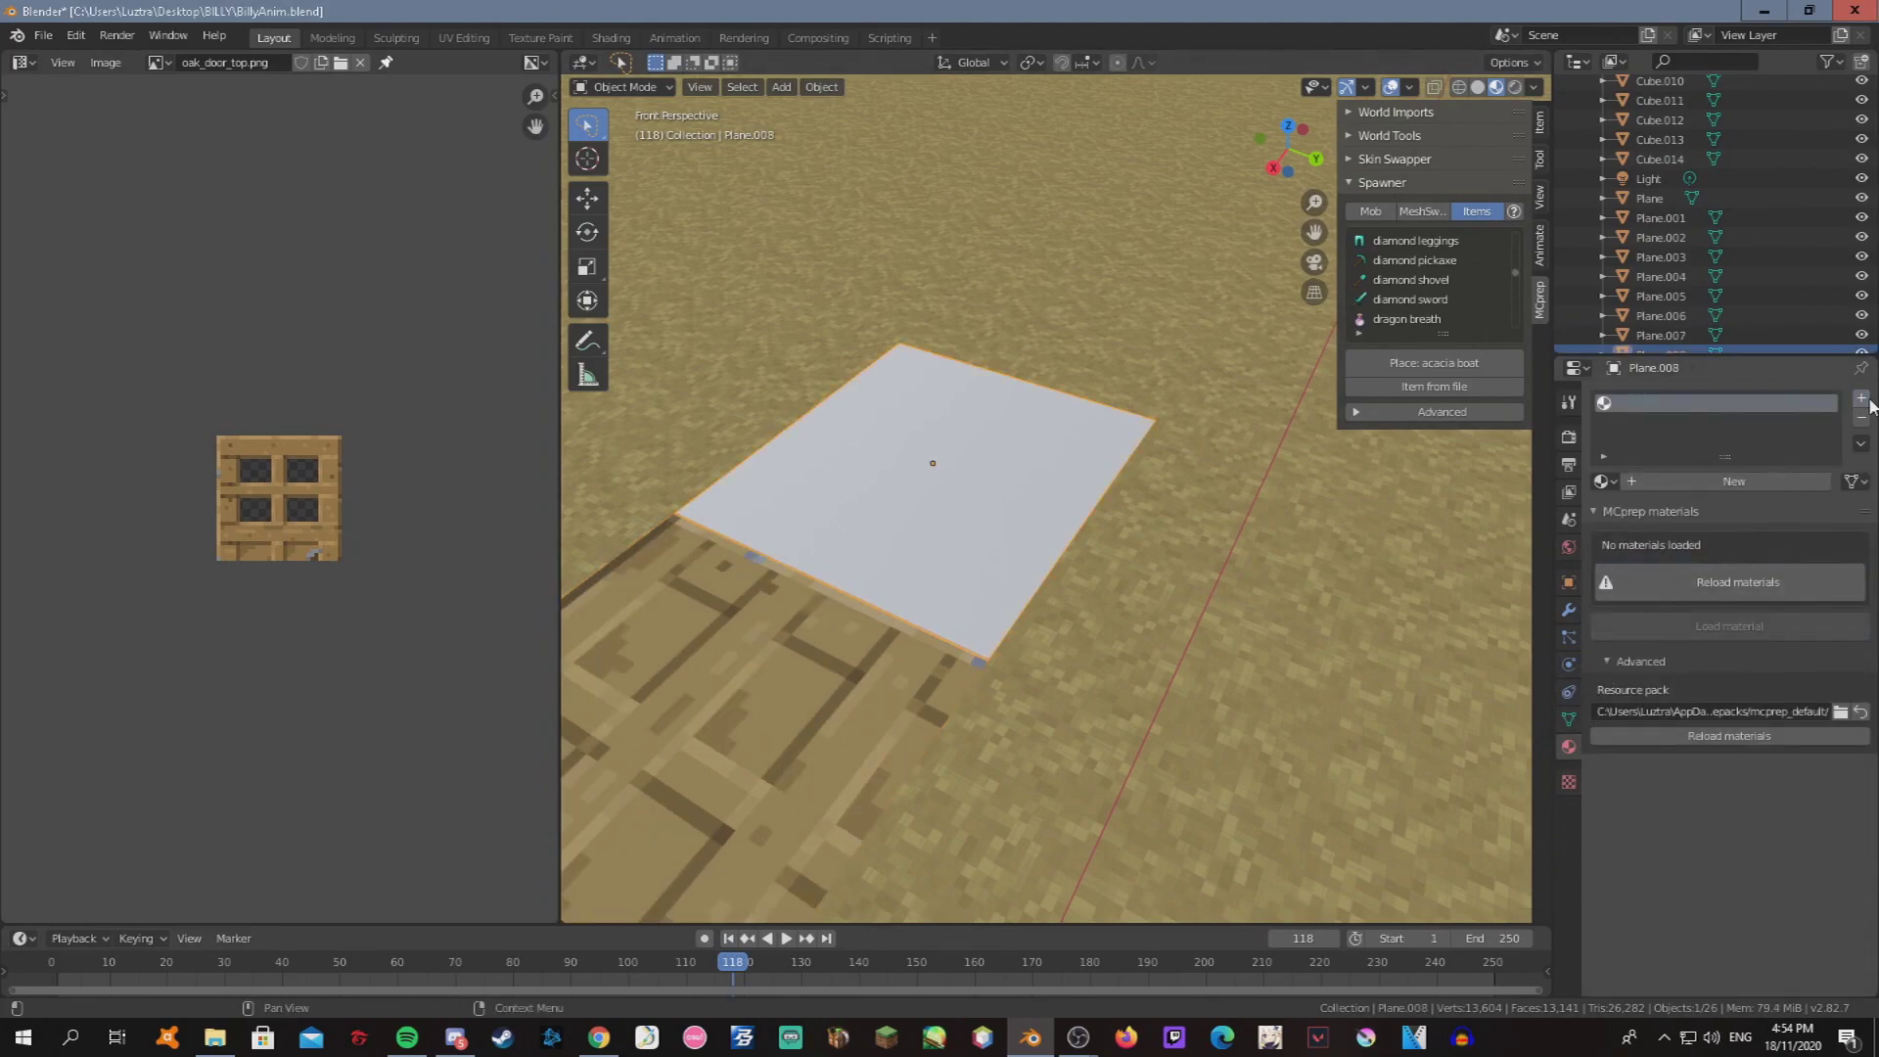
Give the top door plane a new Diffuse BSDF material using oak_door_top.png.
click(1808, 485)
click(1800, 634)
click(1615, 189)
click(1747, 657)
click(1614, 797)
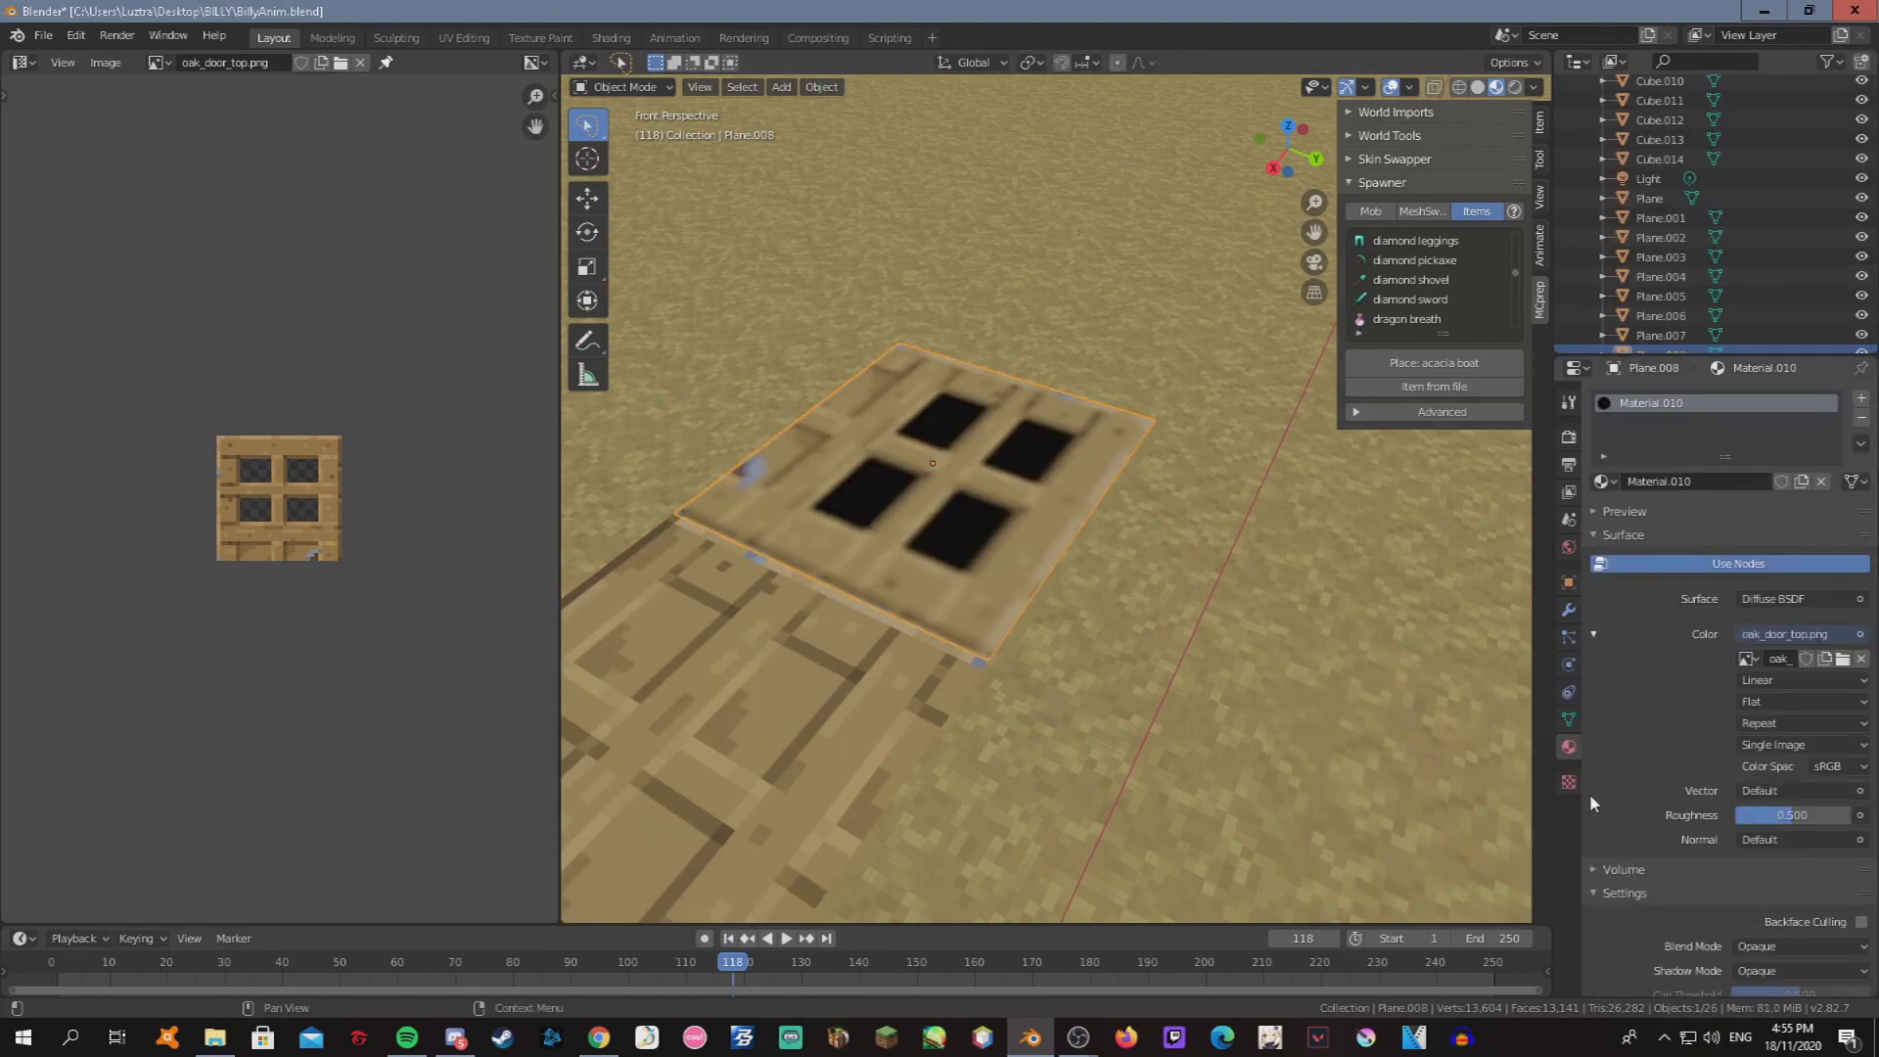
Set the top door plane's Z rotation to 90° to match the bottom half.
key(r)
key(x)
key(Escape)
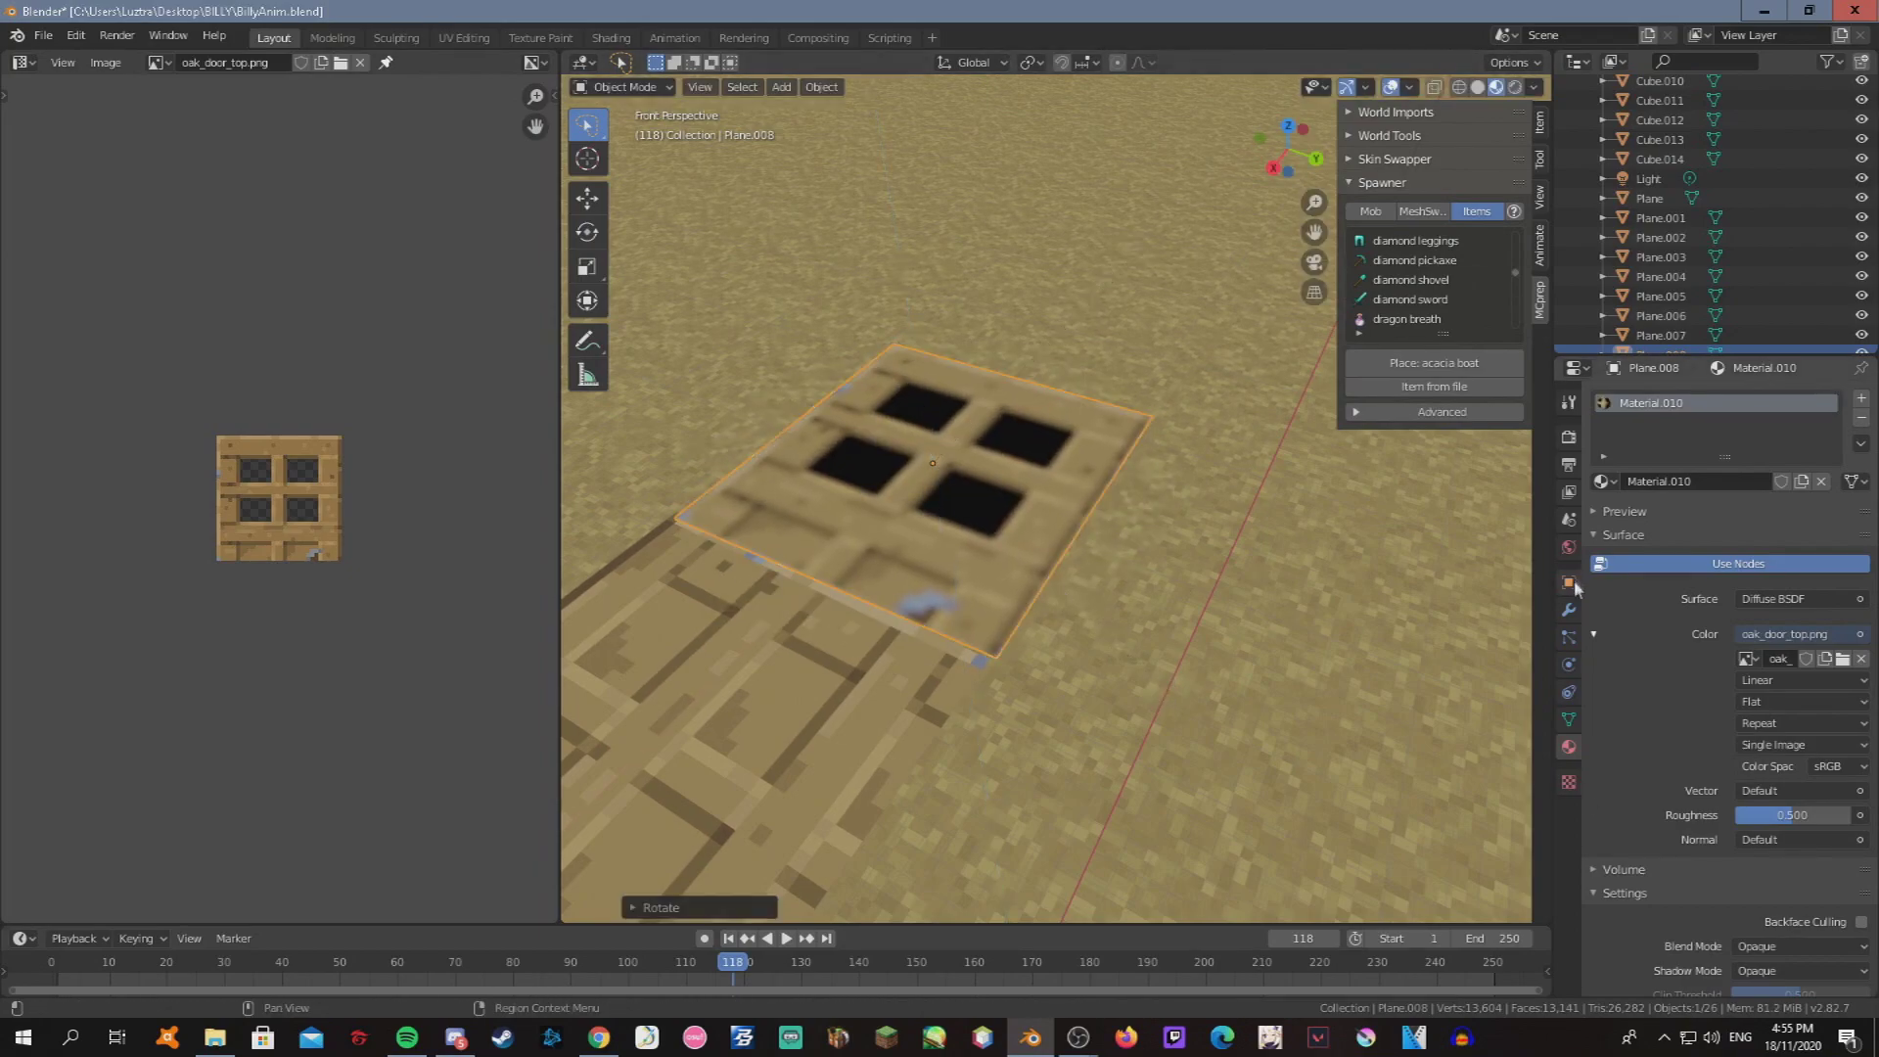
click(1568, 582)
double_click(1776, 558)
text(90)
key(Return)
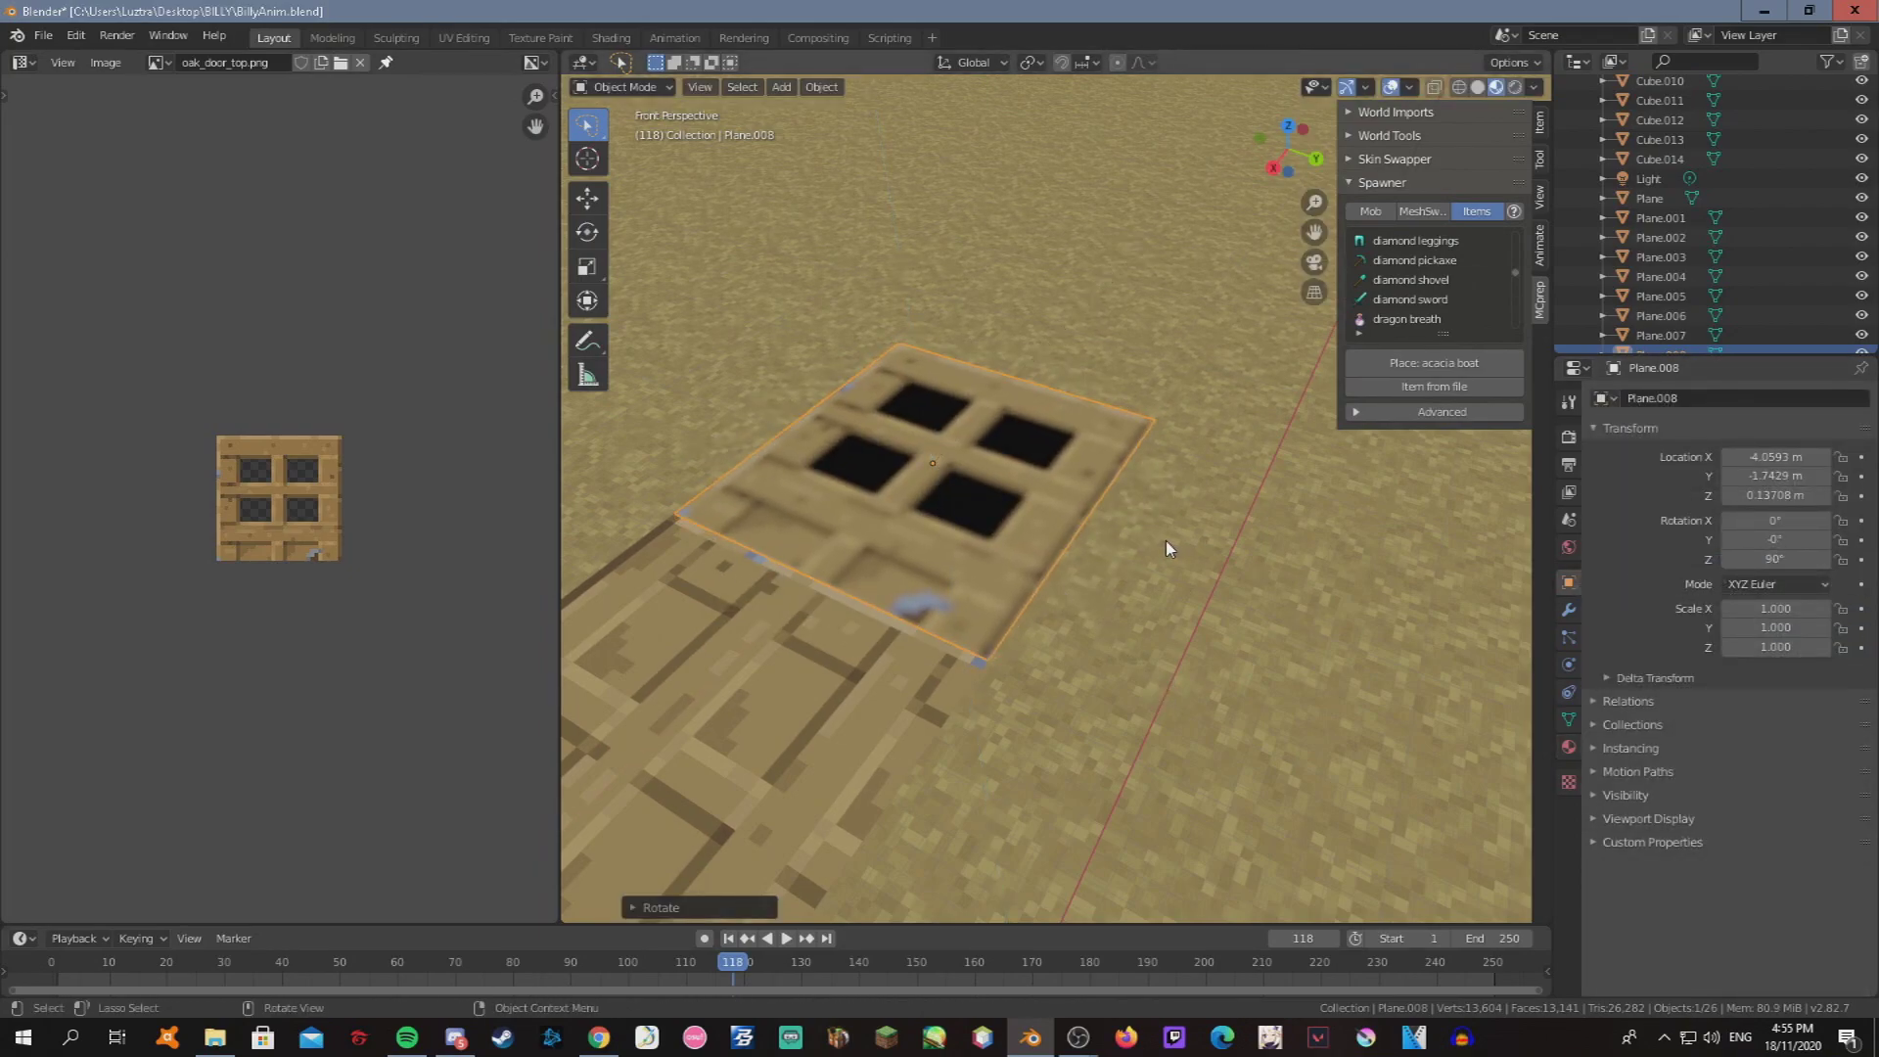
double_click(1793, 537)
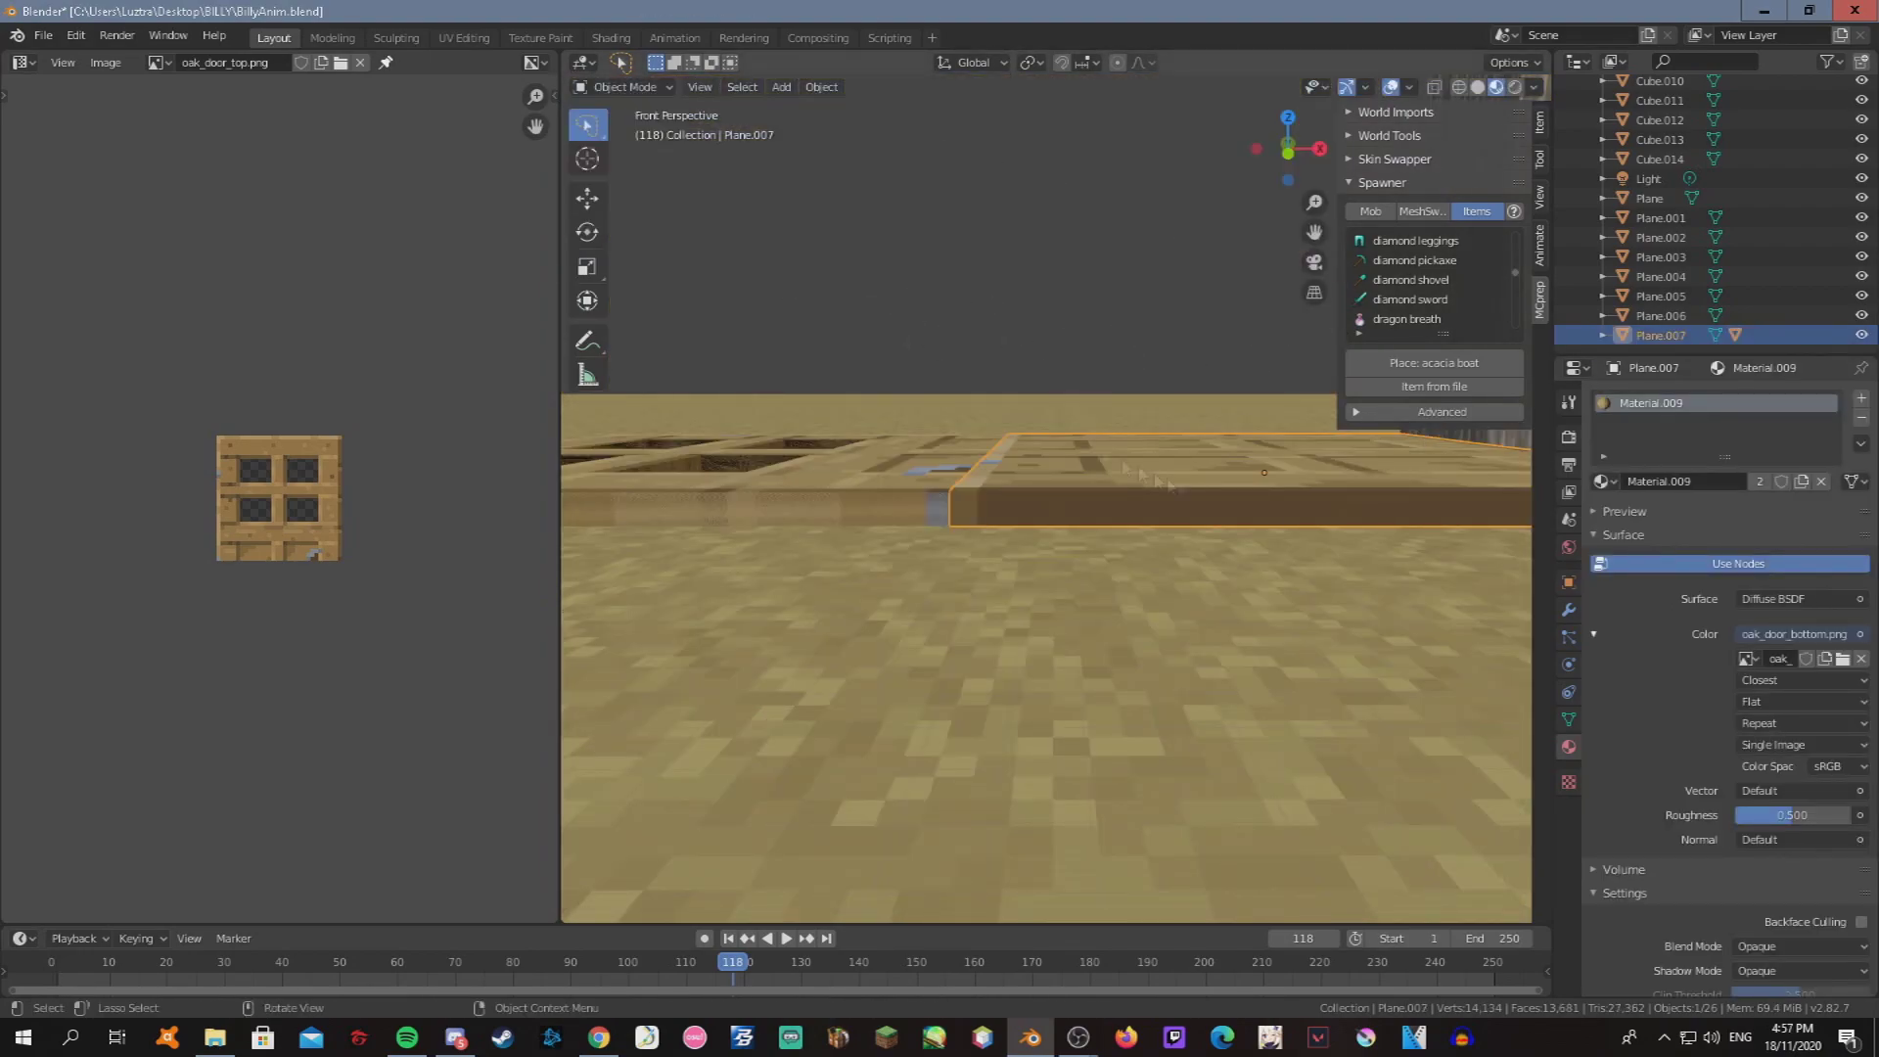
Move the bottom door plane into the house's front doorway.
middle_drag(1159, 479, 973, 419)
key(g)
key(z)
key(Escape)
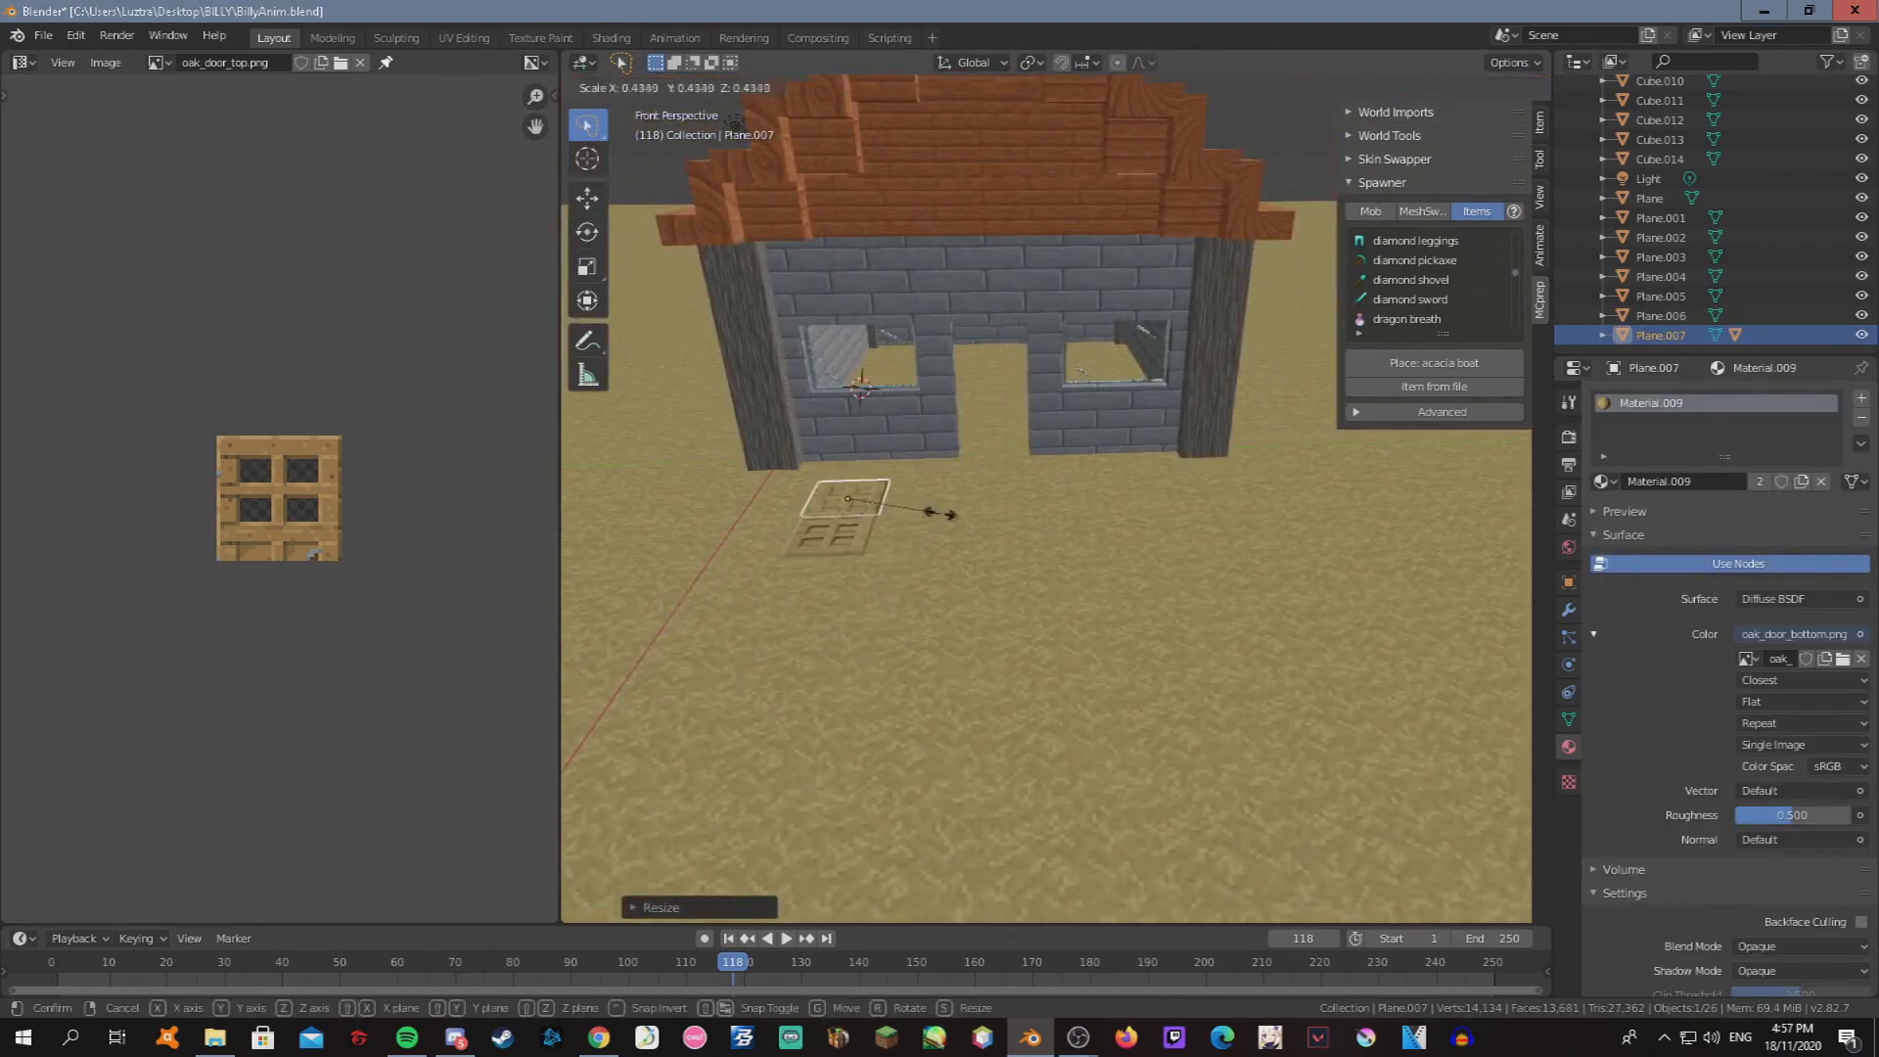
click(1568, 582)
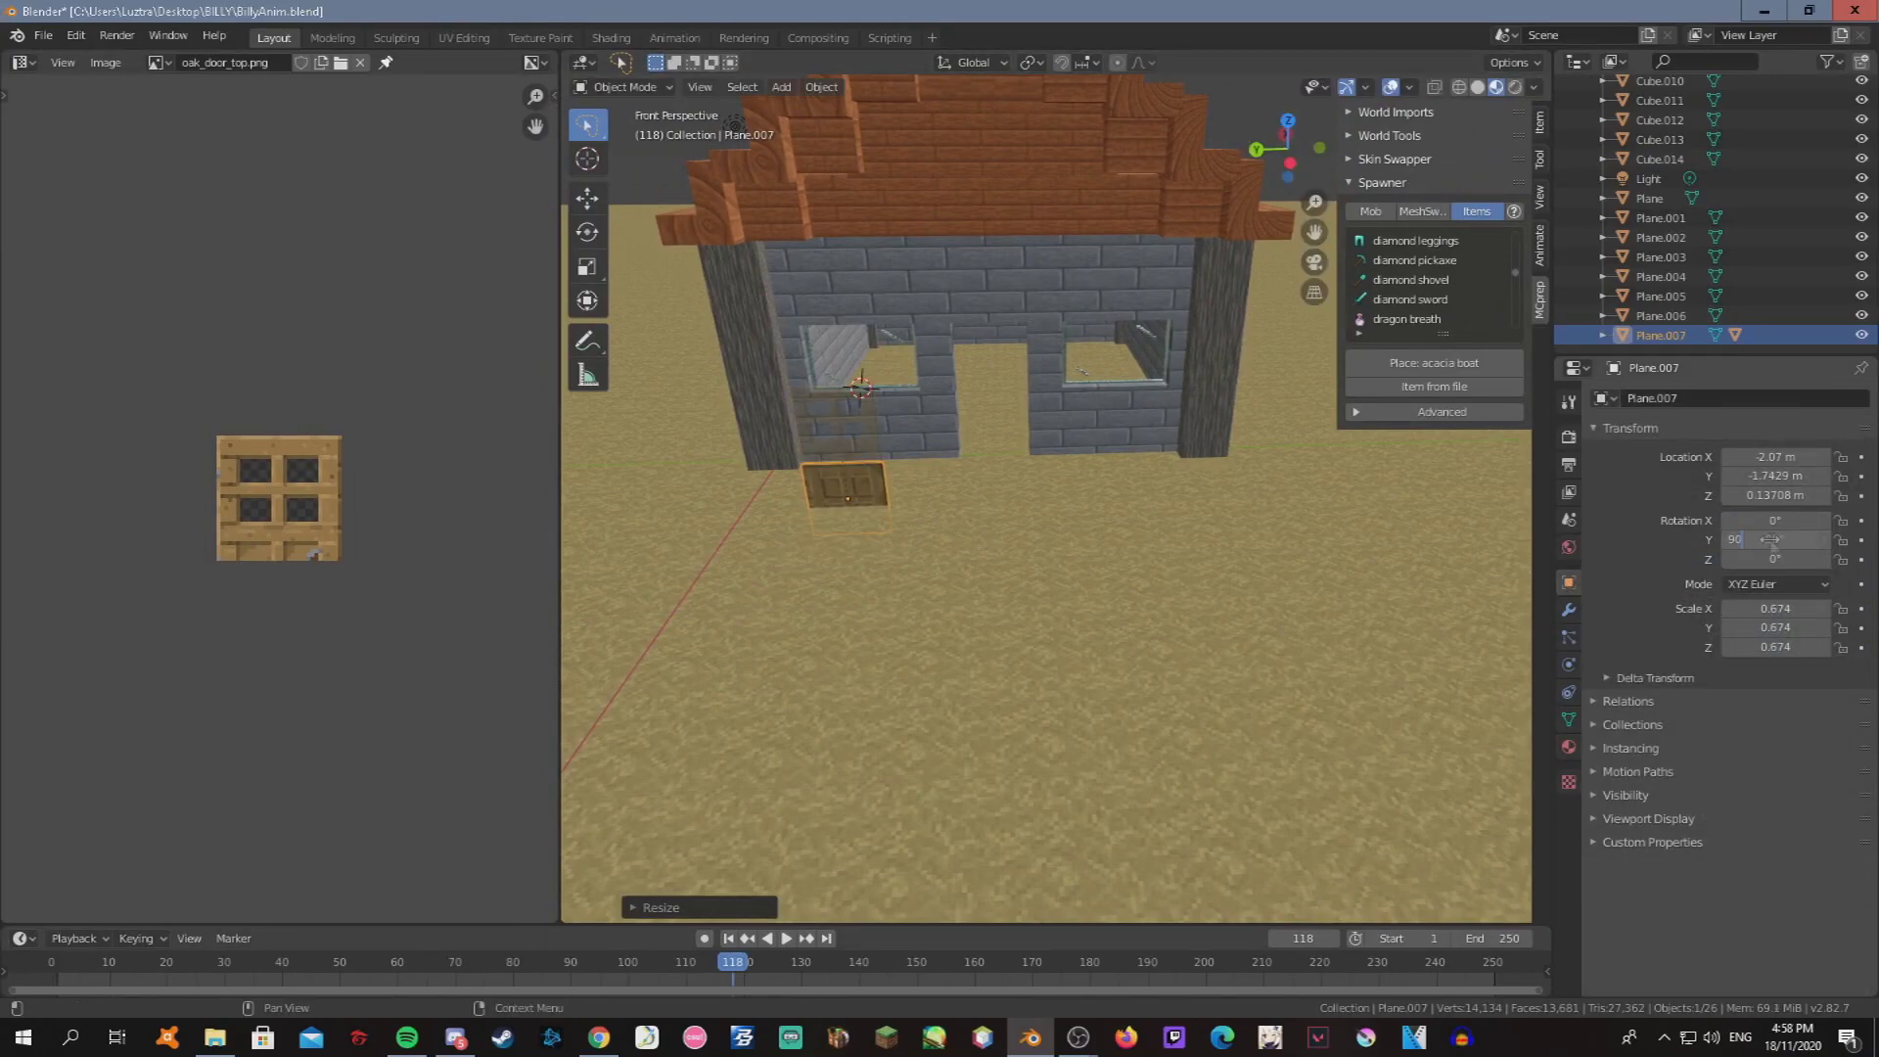
key(g)
click(1120, 565)
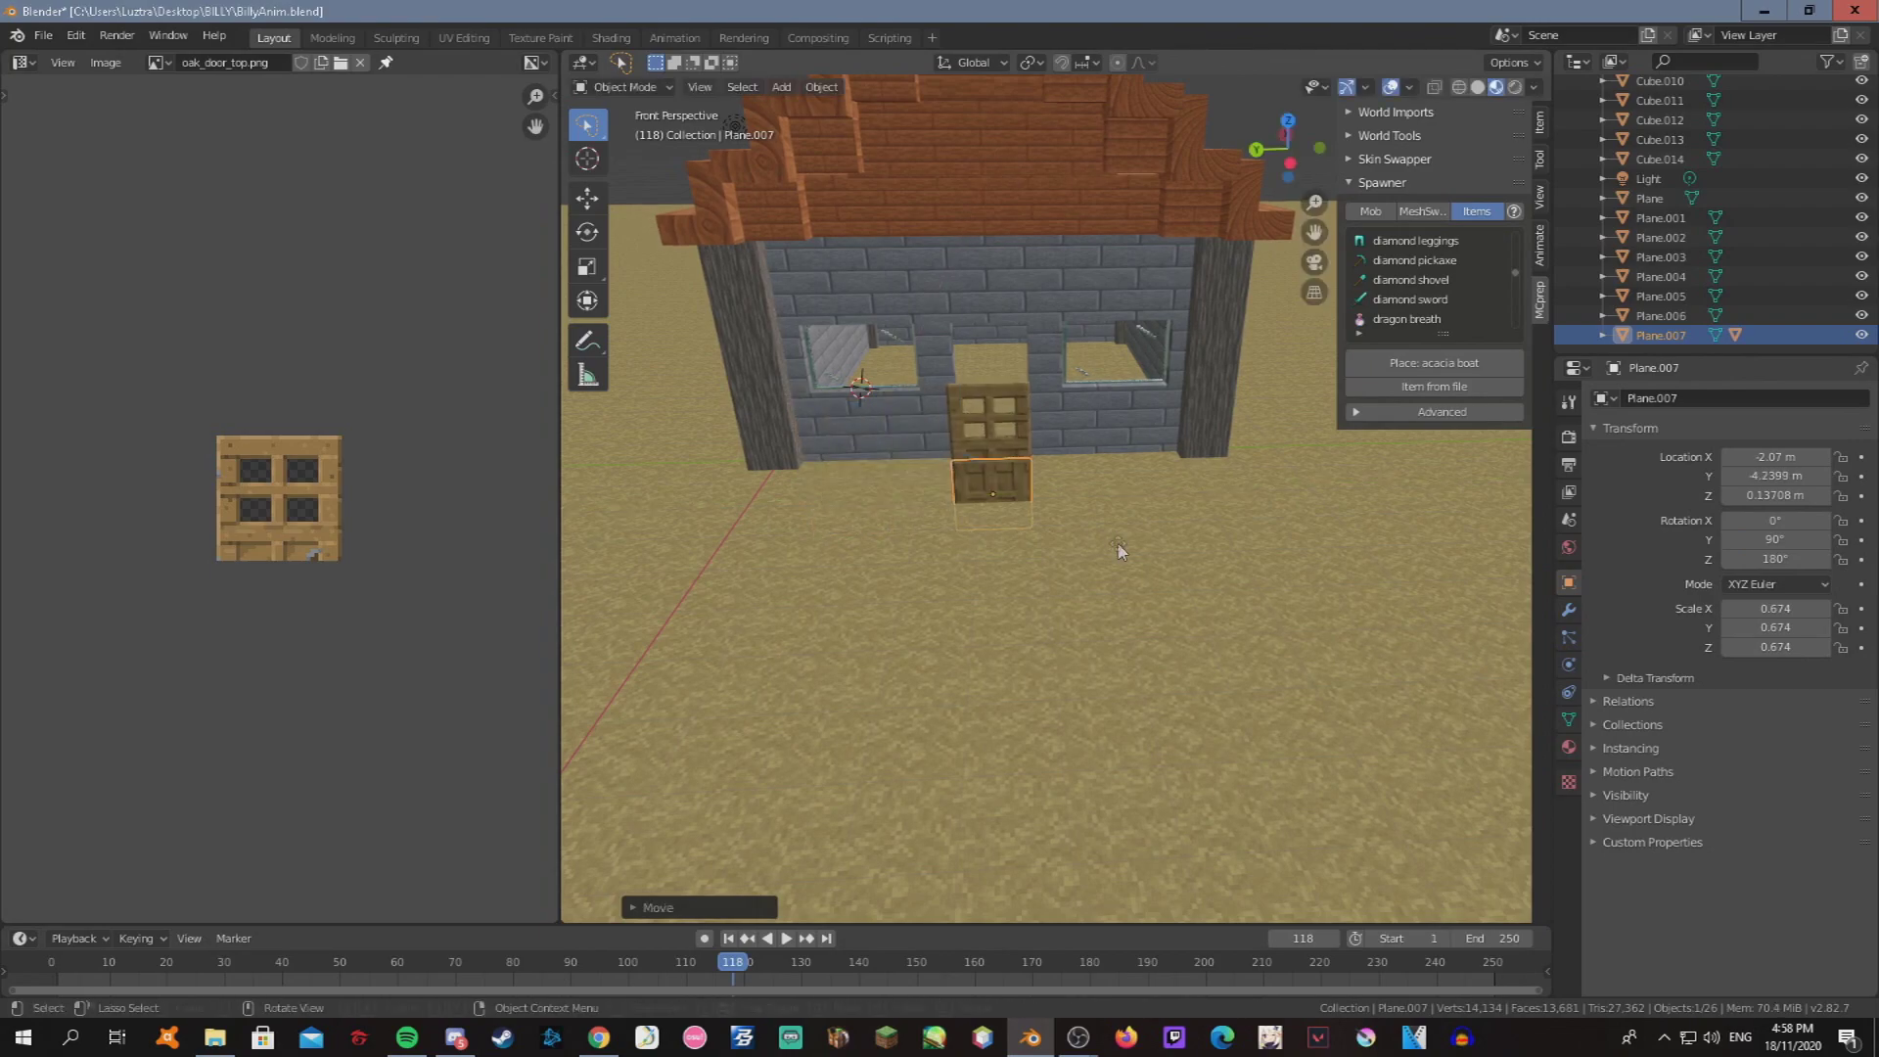
Lift the door vertically to sit on the ground and check it from the side.
key(shift+grave)
key(w)
click(1056, 497)
key(g)
key(z)
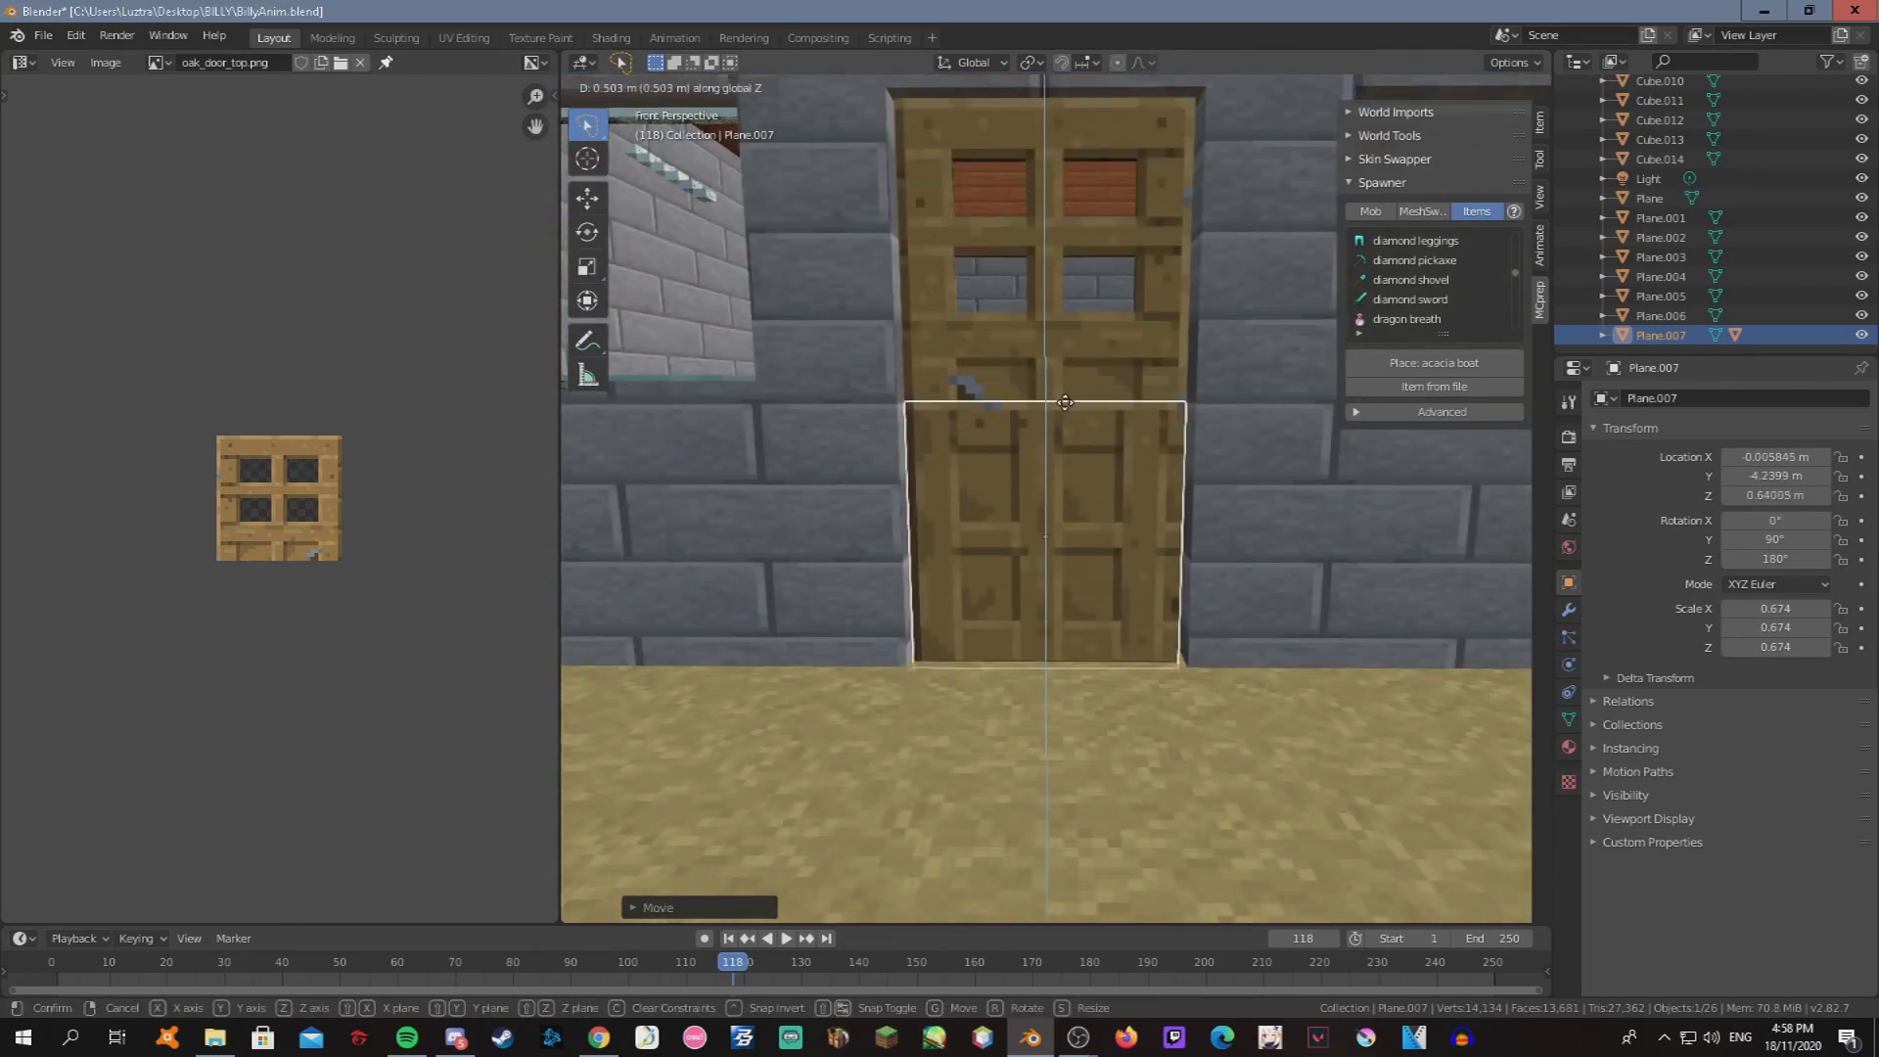
click(1177, 494)
key(ctrl+KP_3)
scroll(1045, 548, down, 3)
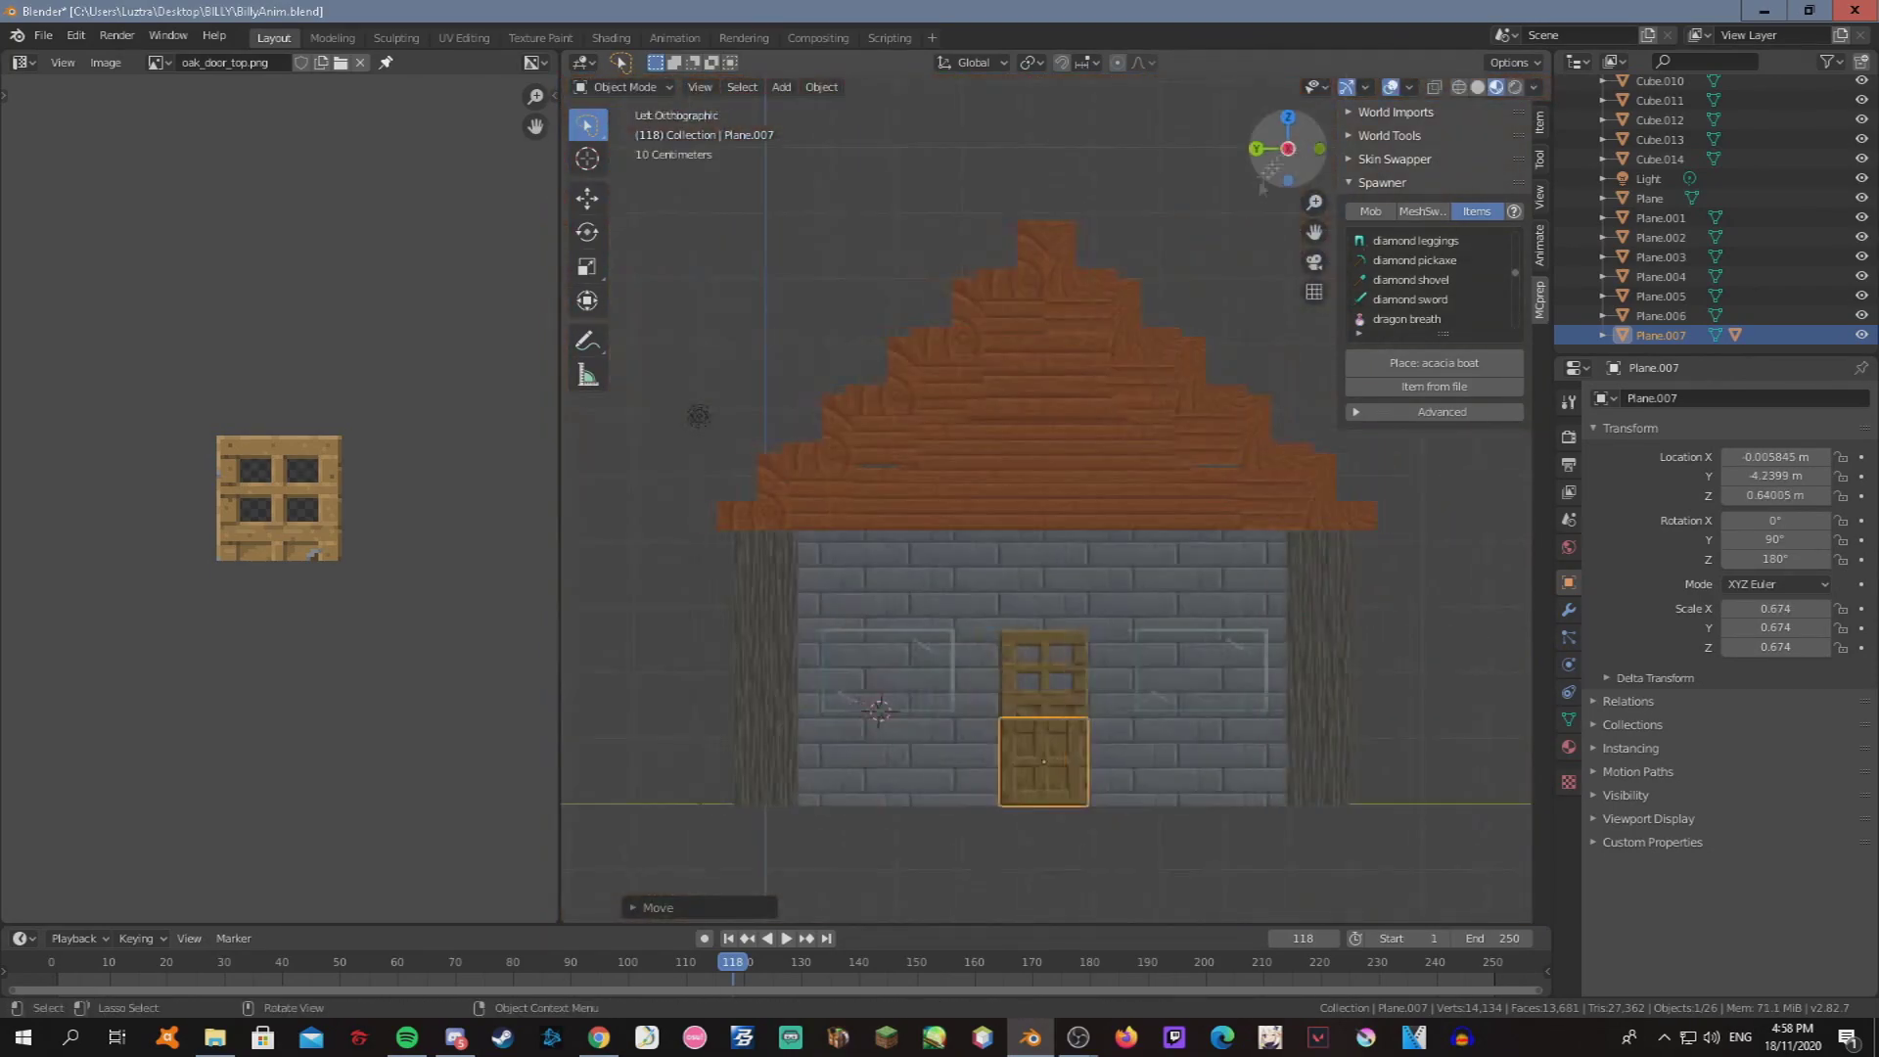
scroll(1045, 547, up, 5)
Scale the door along Y to fit the doorway.
key(g)
key(Escape)
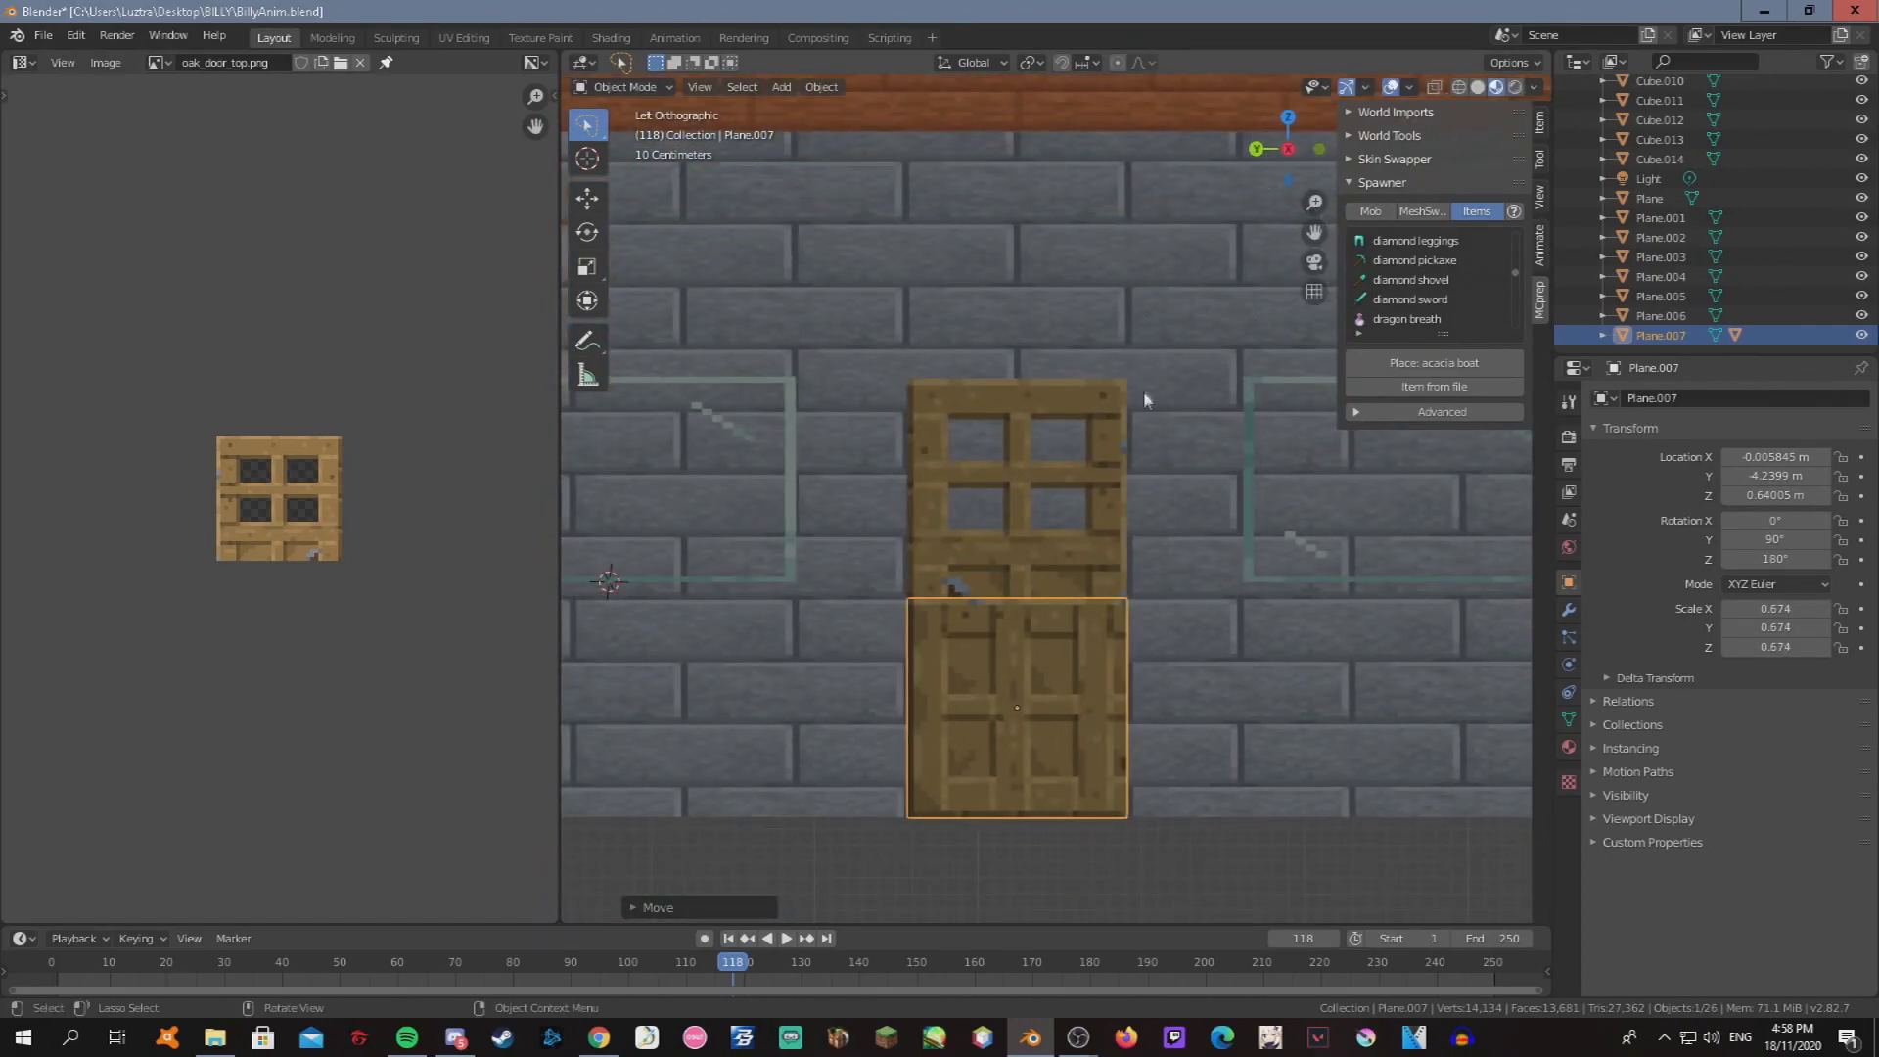
key(shift+grave)
click(1312, 487)
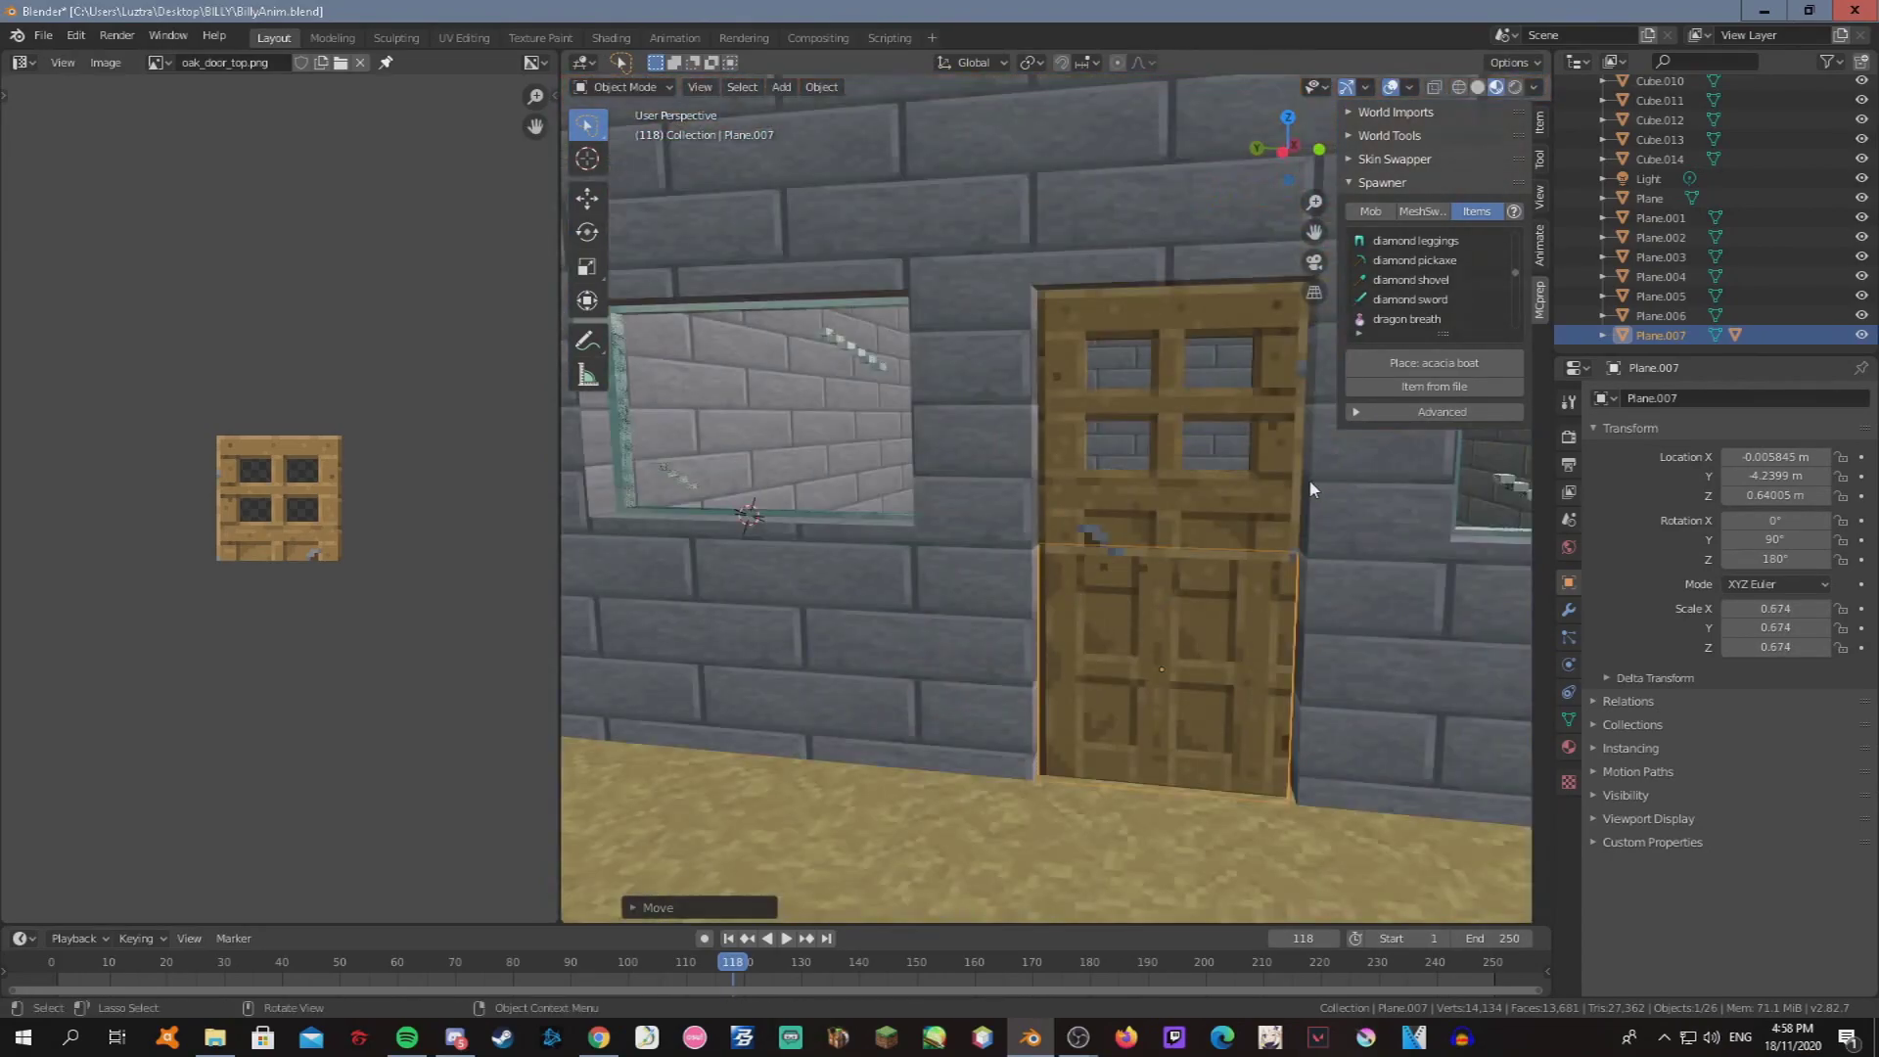
key(s)
key(y)
click(1343, 499)
scroll(1331, 528, down, 8)
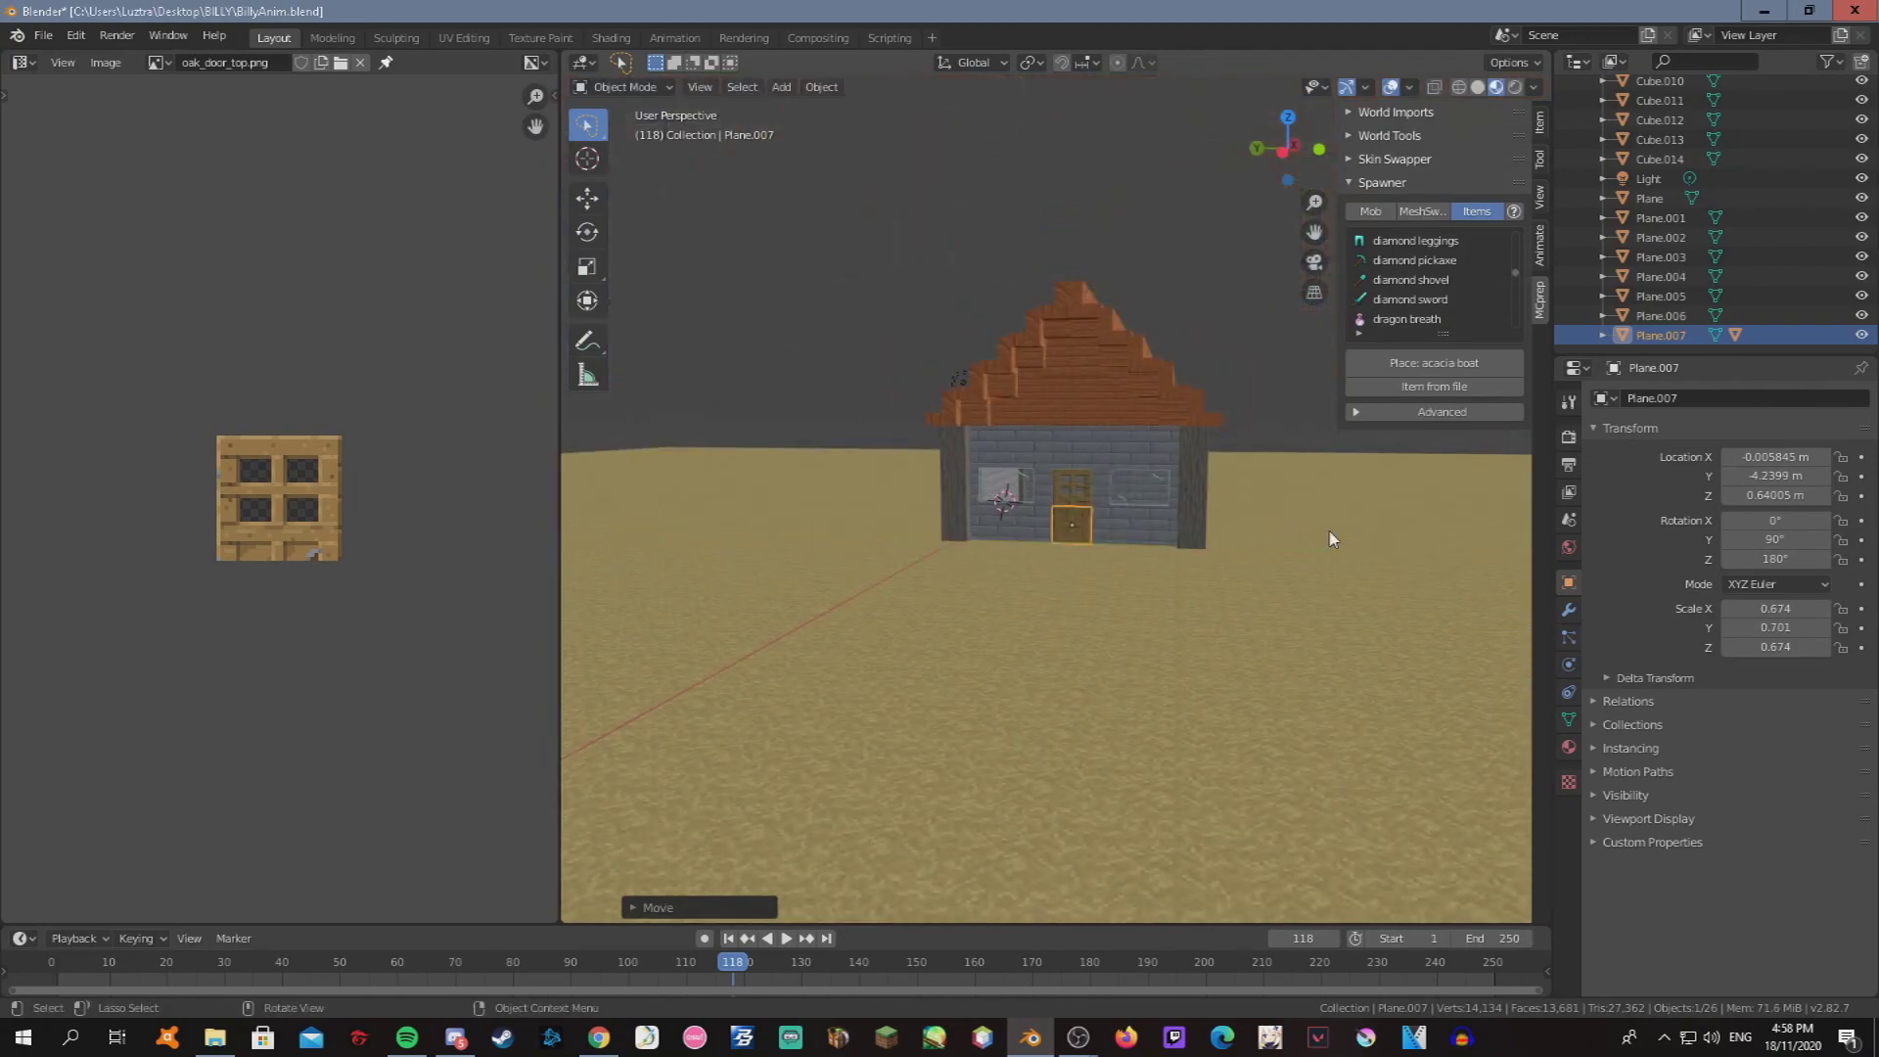
Add a Minecraft sky with clouds using MCprep's World Tools.
click(1381, 182)
click(1396, 112)
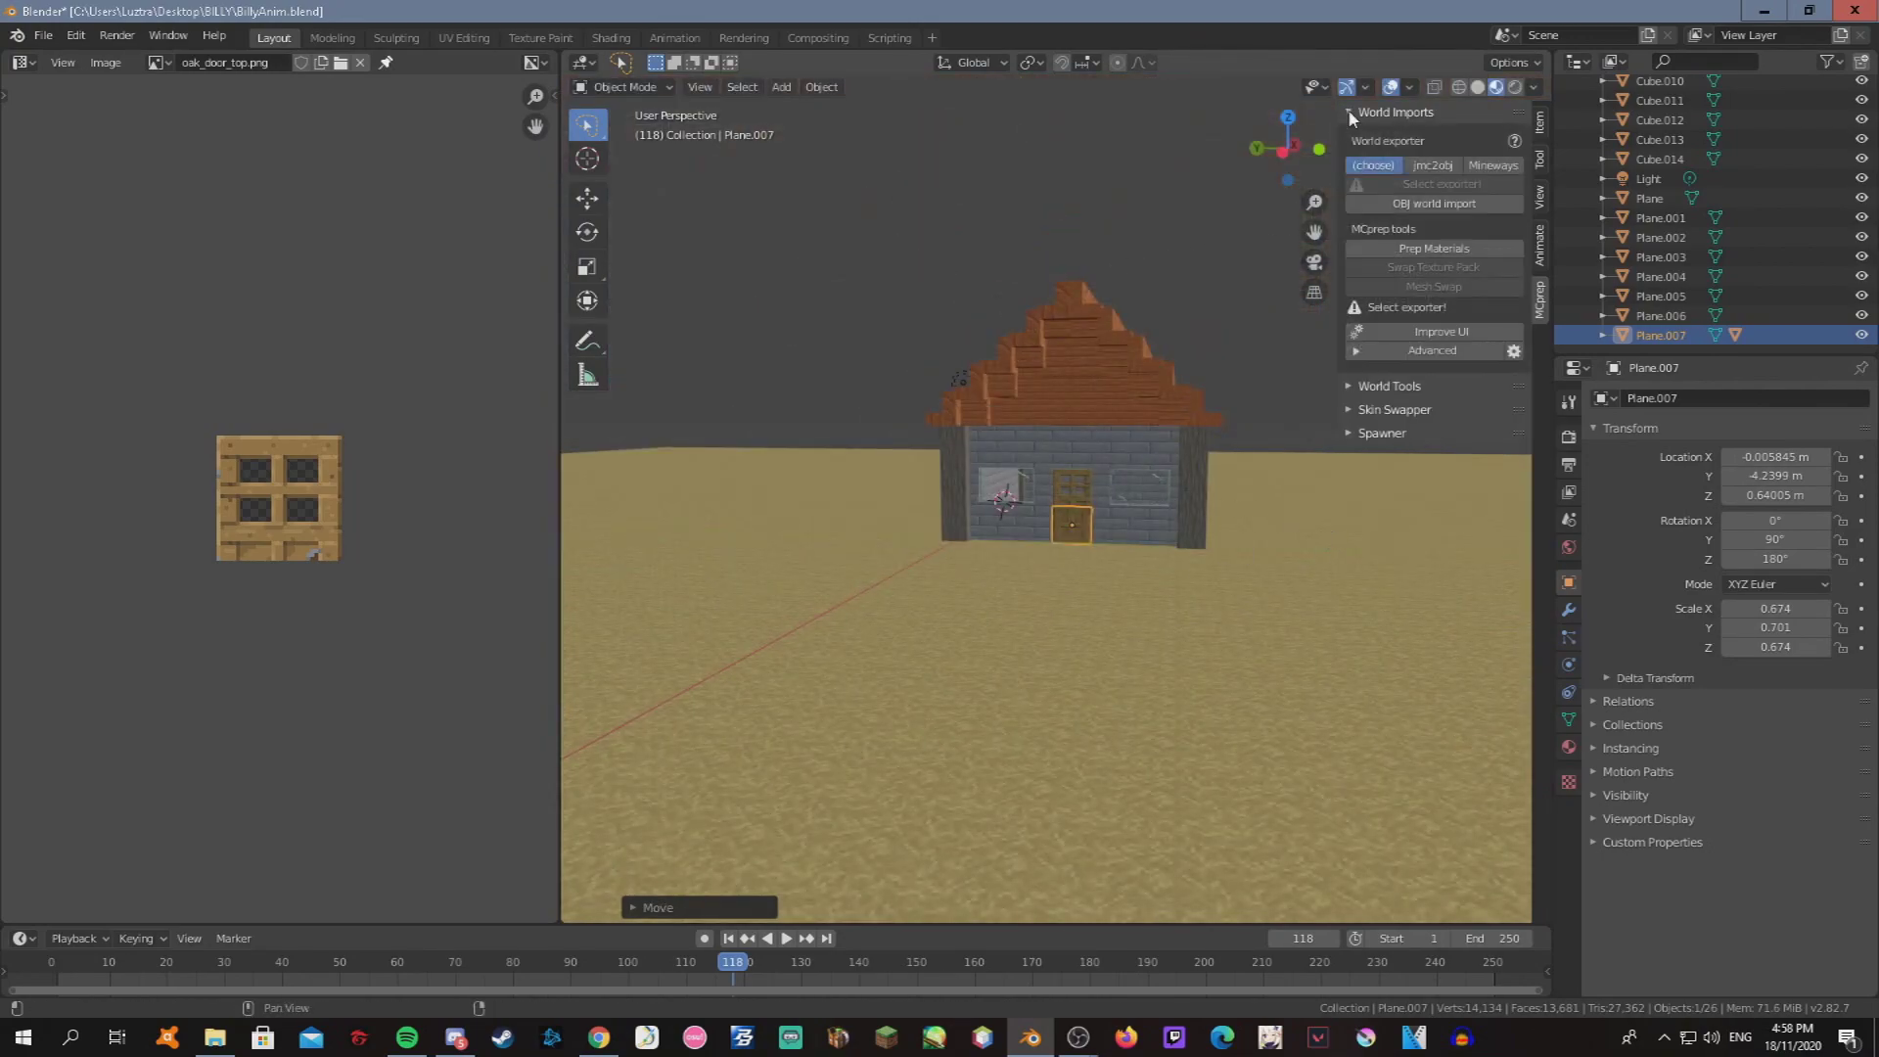
click(1390, 135)
click(1435, 190)
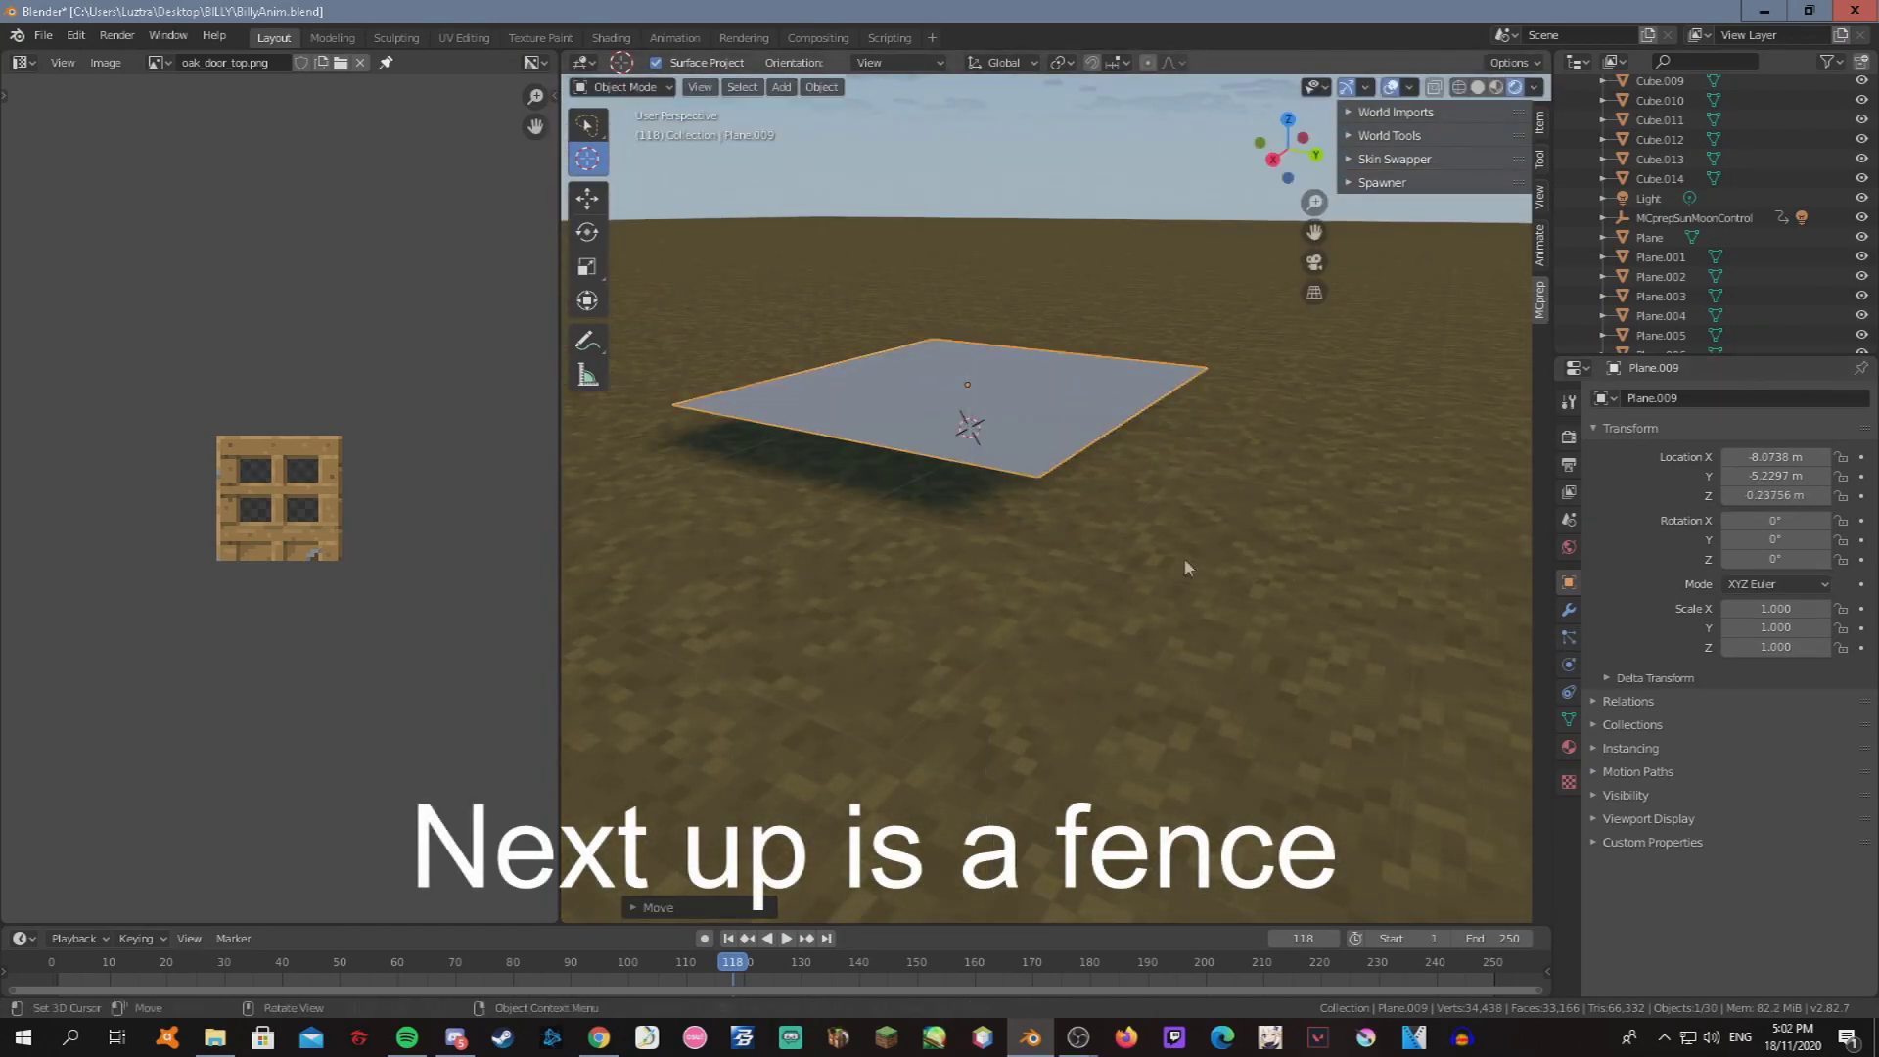
Stand the new plane upright on X and give it a Diffuse BSDF material with acacia_log.png.
key(r)
key(x)
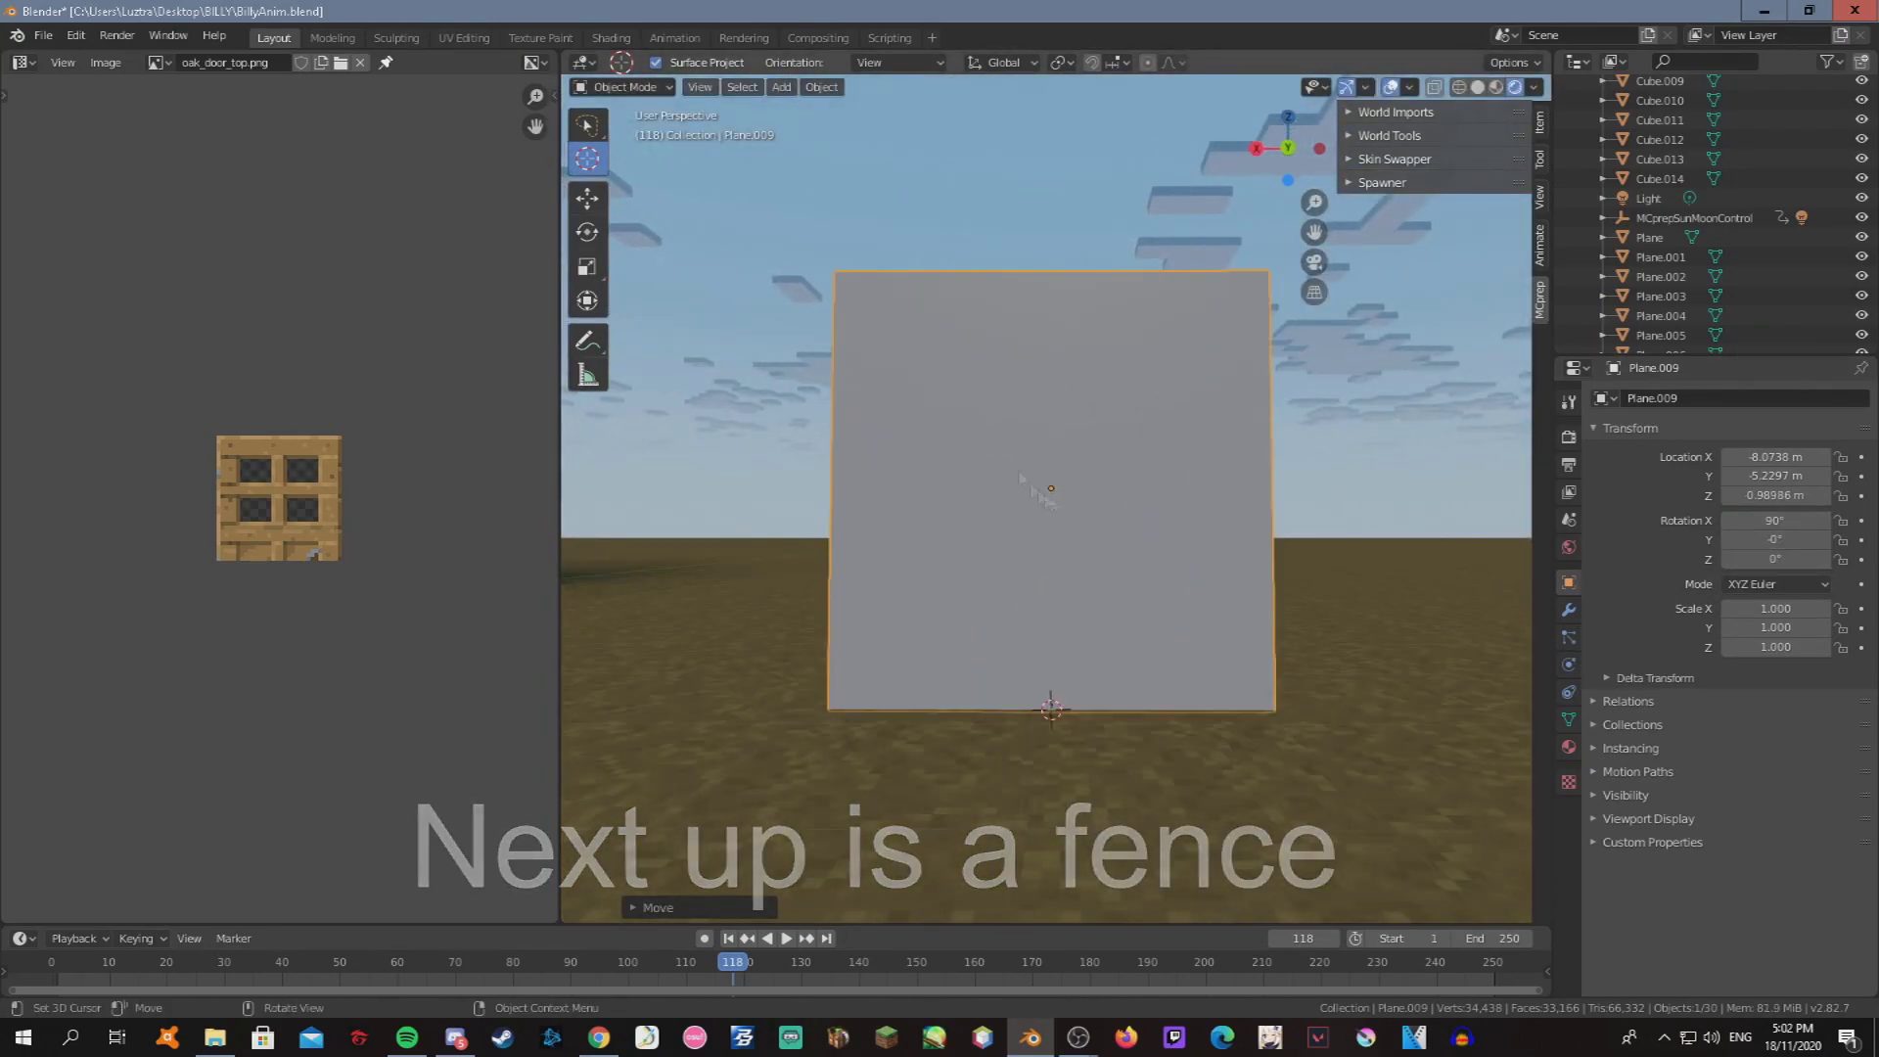
click(1569, 747)
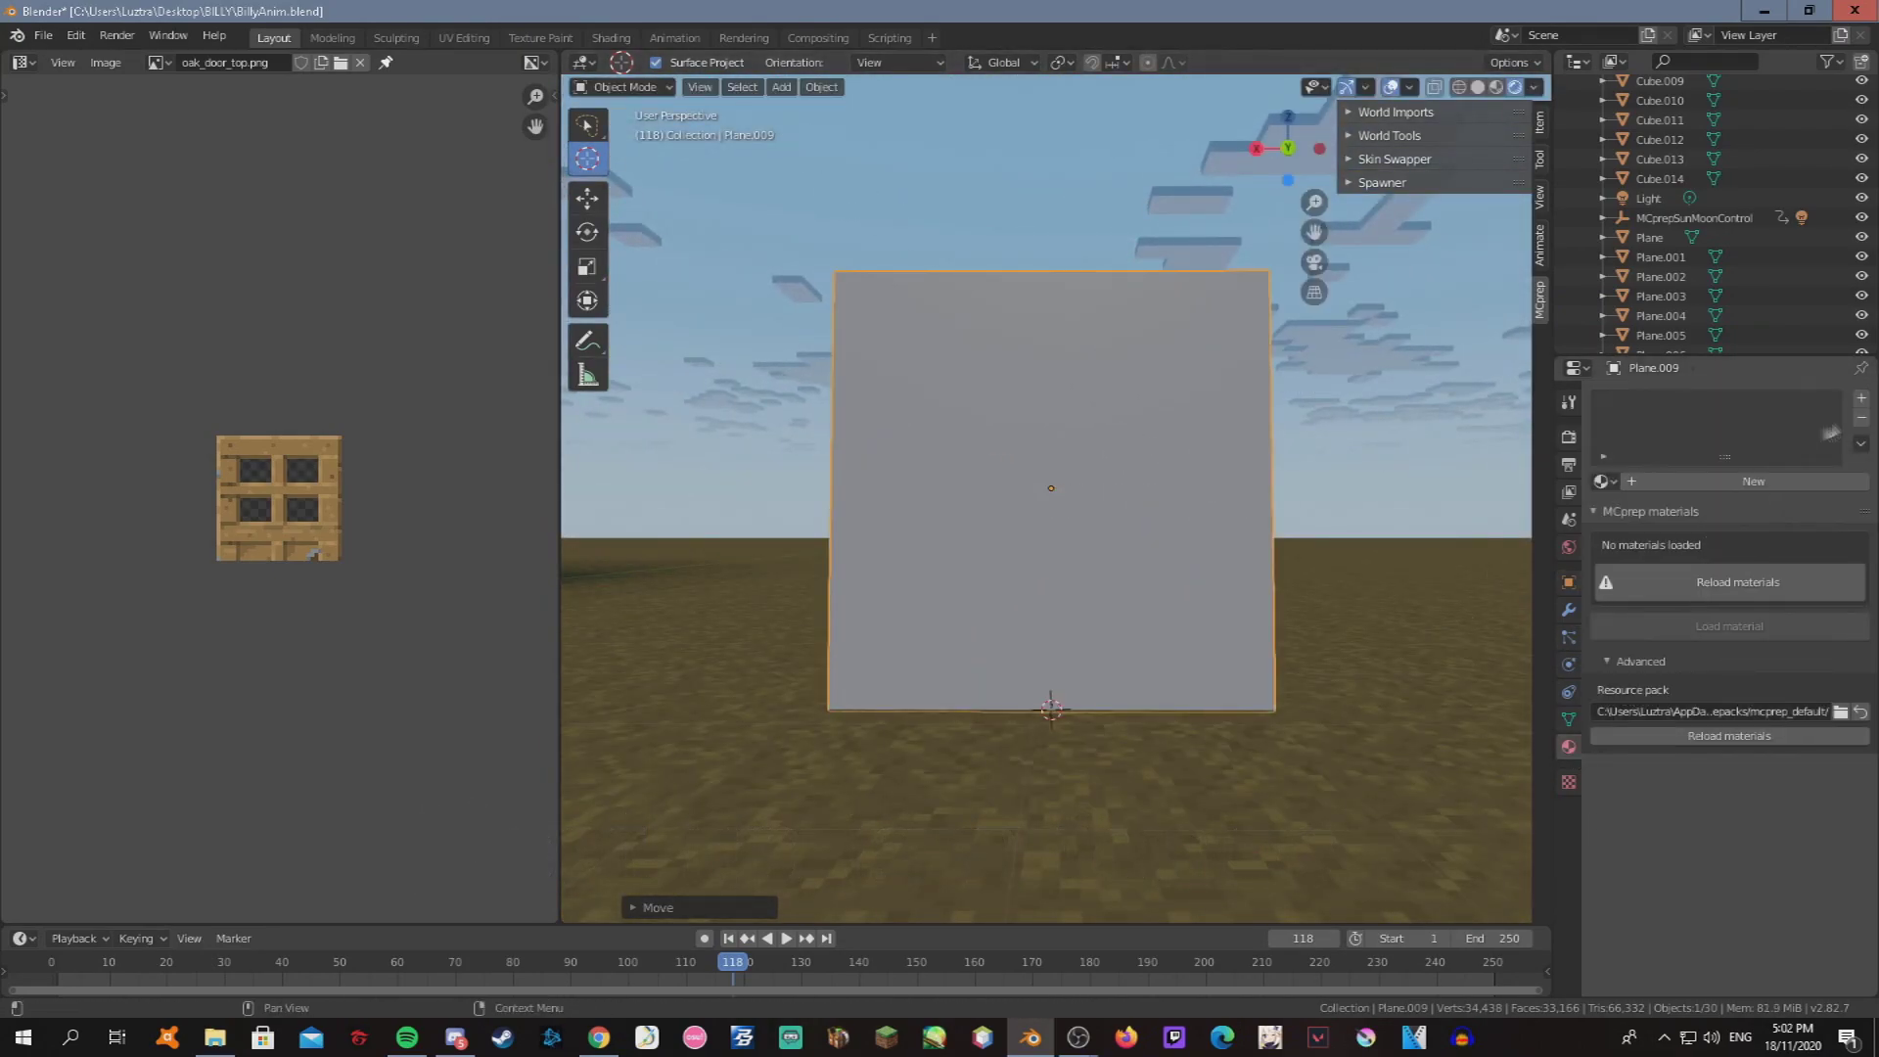
click(1763, 481)
click(1801, 597)
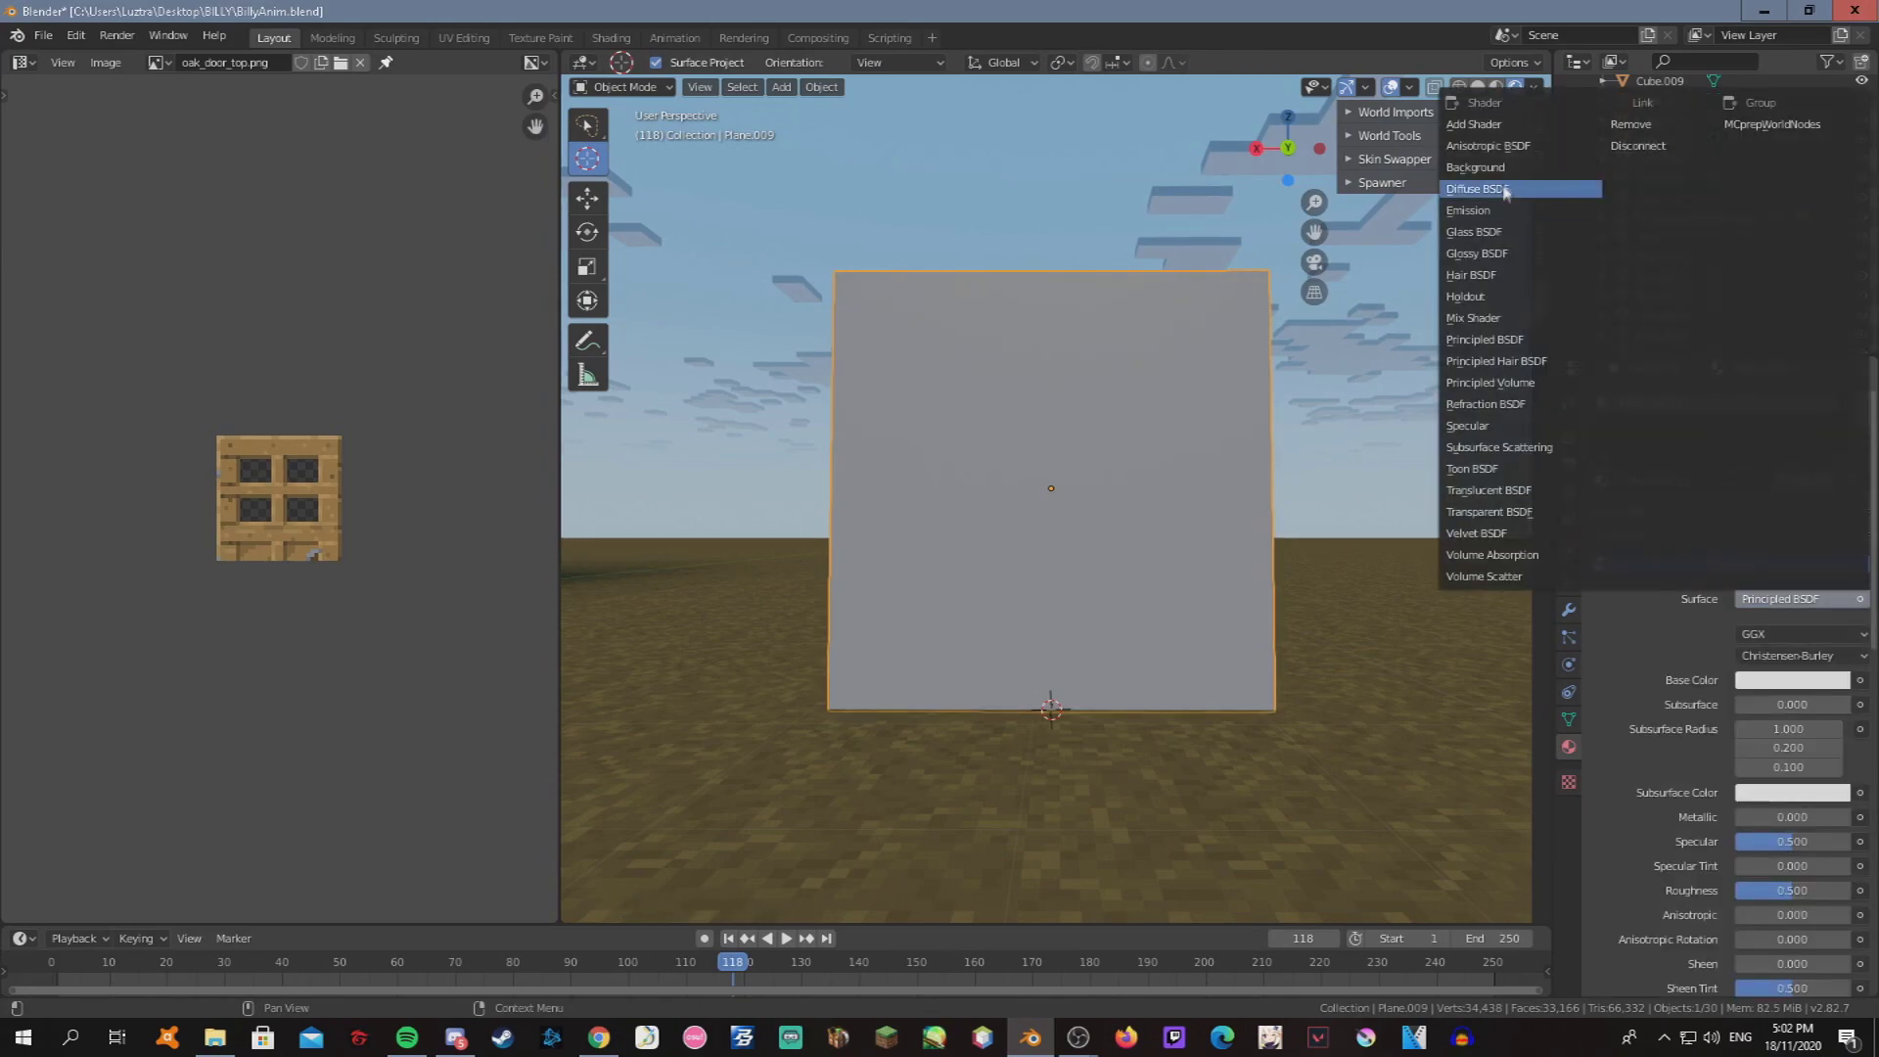
click(1467, 127)
click(1859, 634)
click(1466, 764)
click(1746, 659)
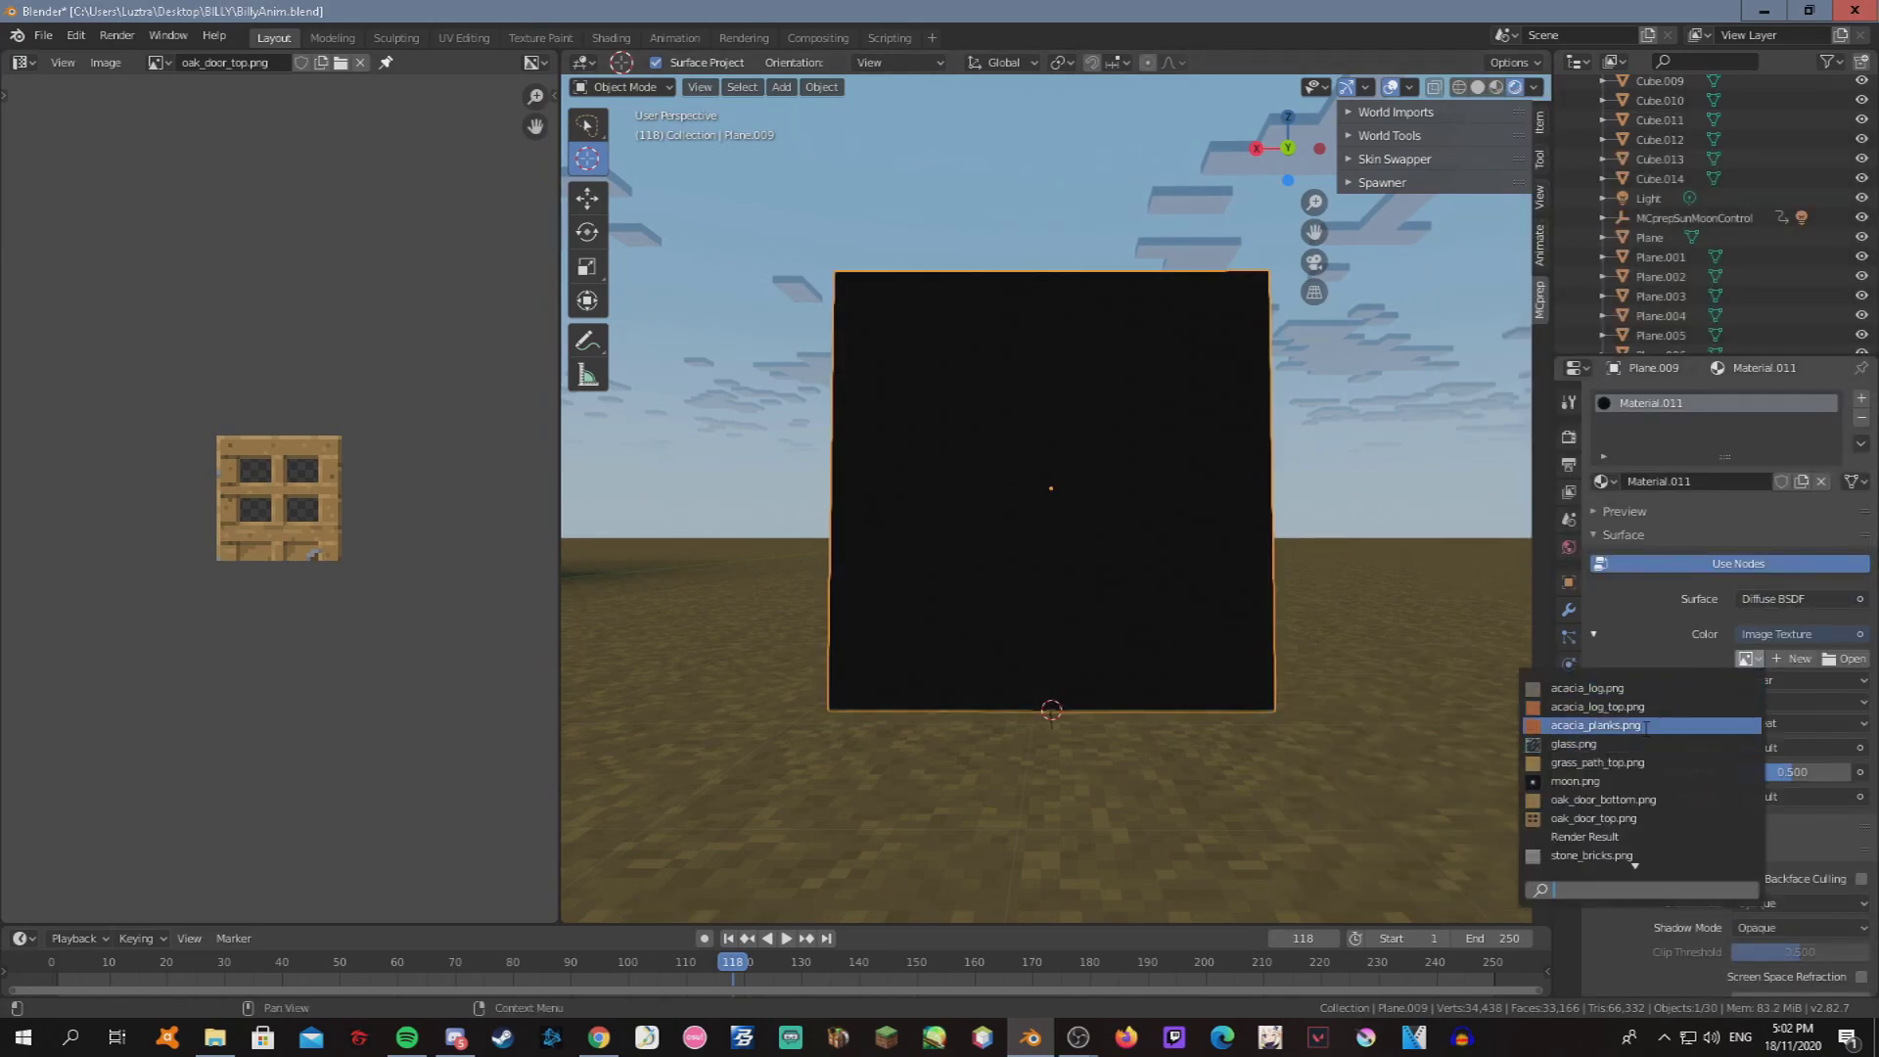
click(1632, 689)
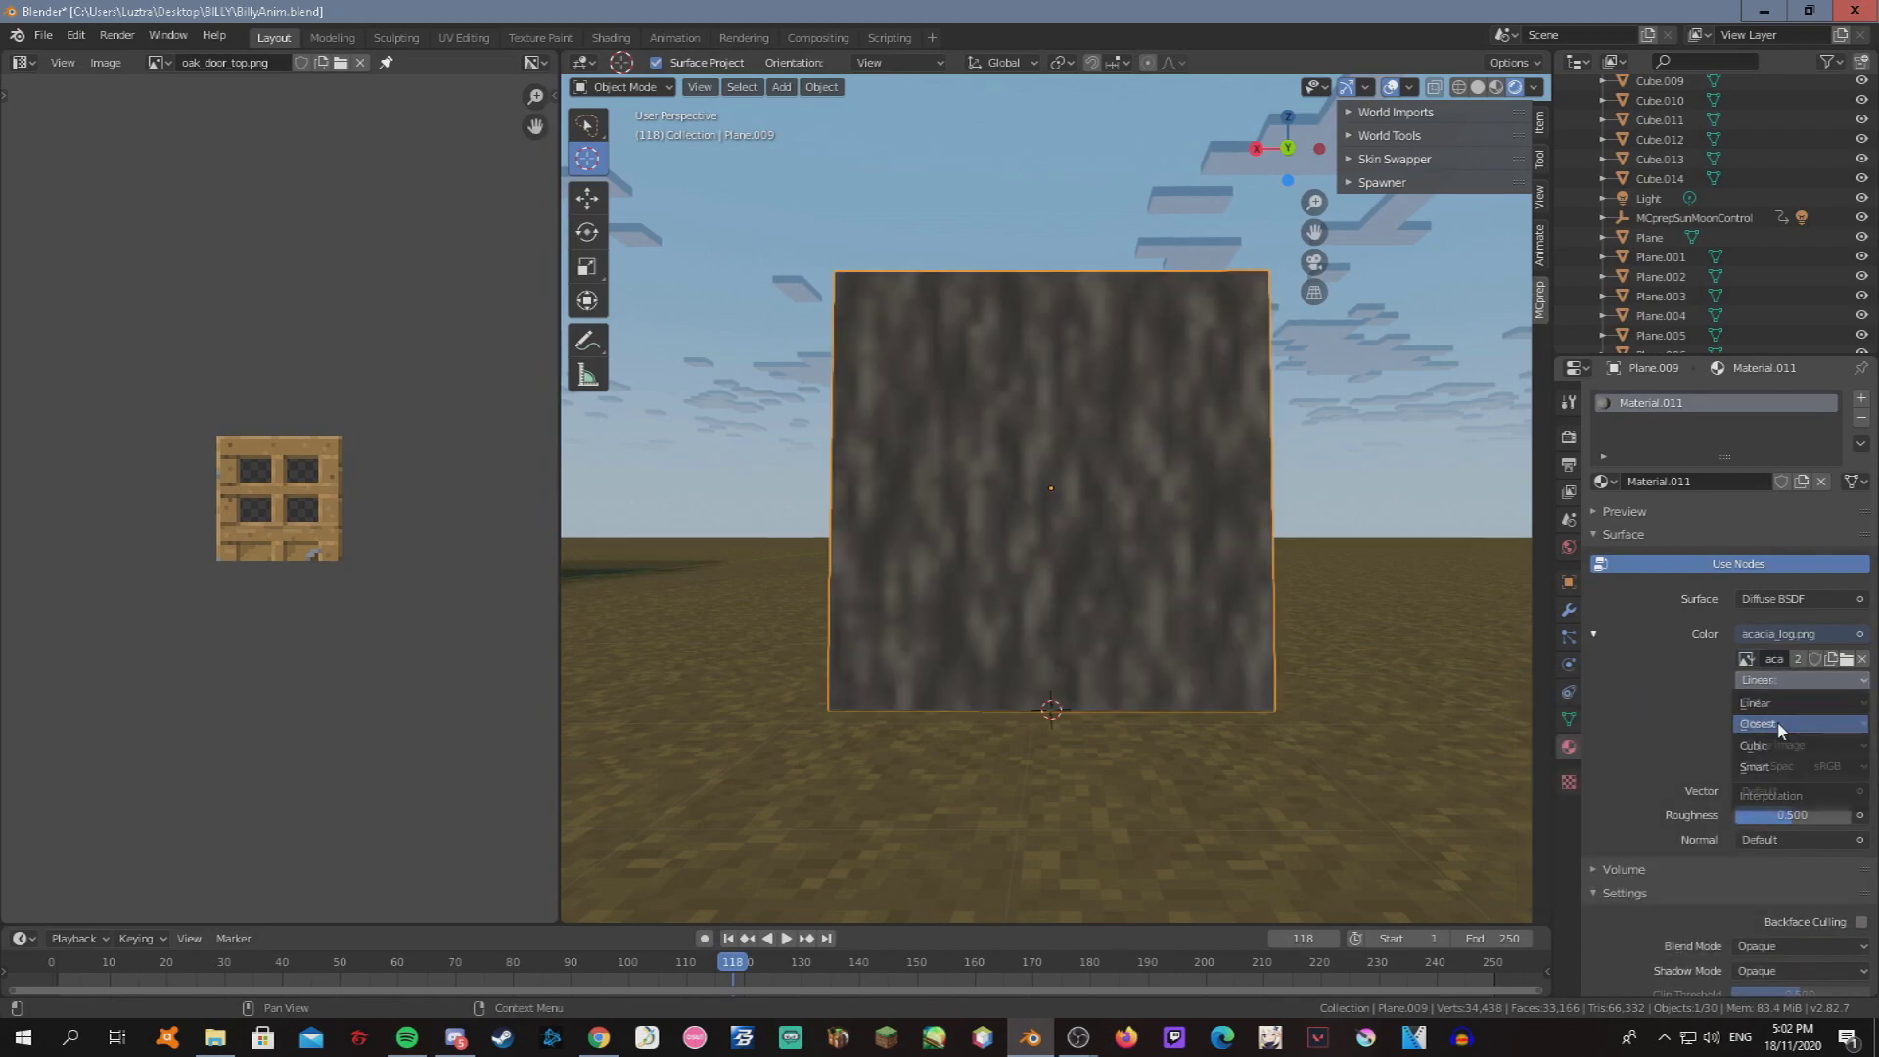
Narrow the plane along X into a tall fence post.
key(s)
key(x)
key(Return)
mouse_move(1051, 490)
middle_down()
mouse_move(937, 530)
mouse_move(1037, 431)
middle_up()
key(Tab)
click(290, 62)
Show the acacia_log image in the UV Editor and scale the plank's UVs over it.
click(520, 61)
click(563, 98)
key(s)
click(445, 569)
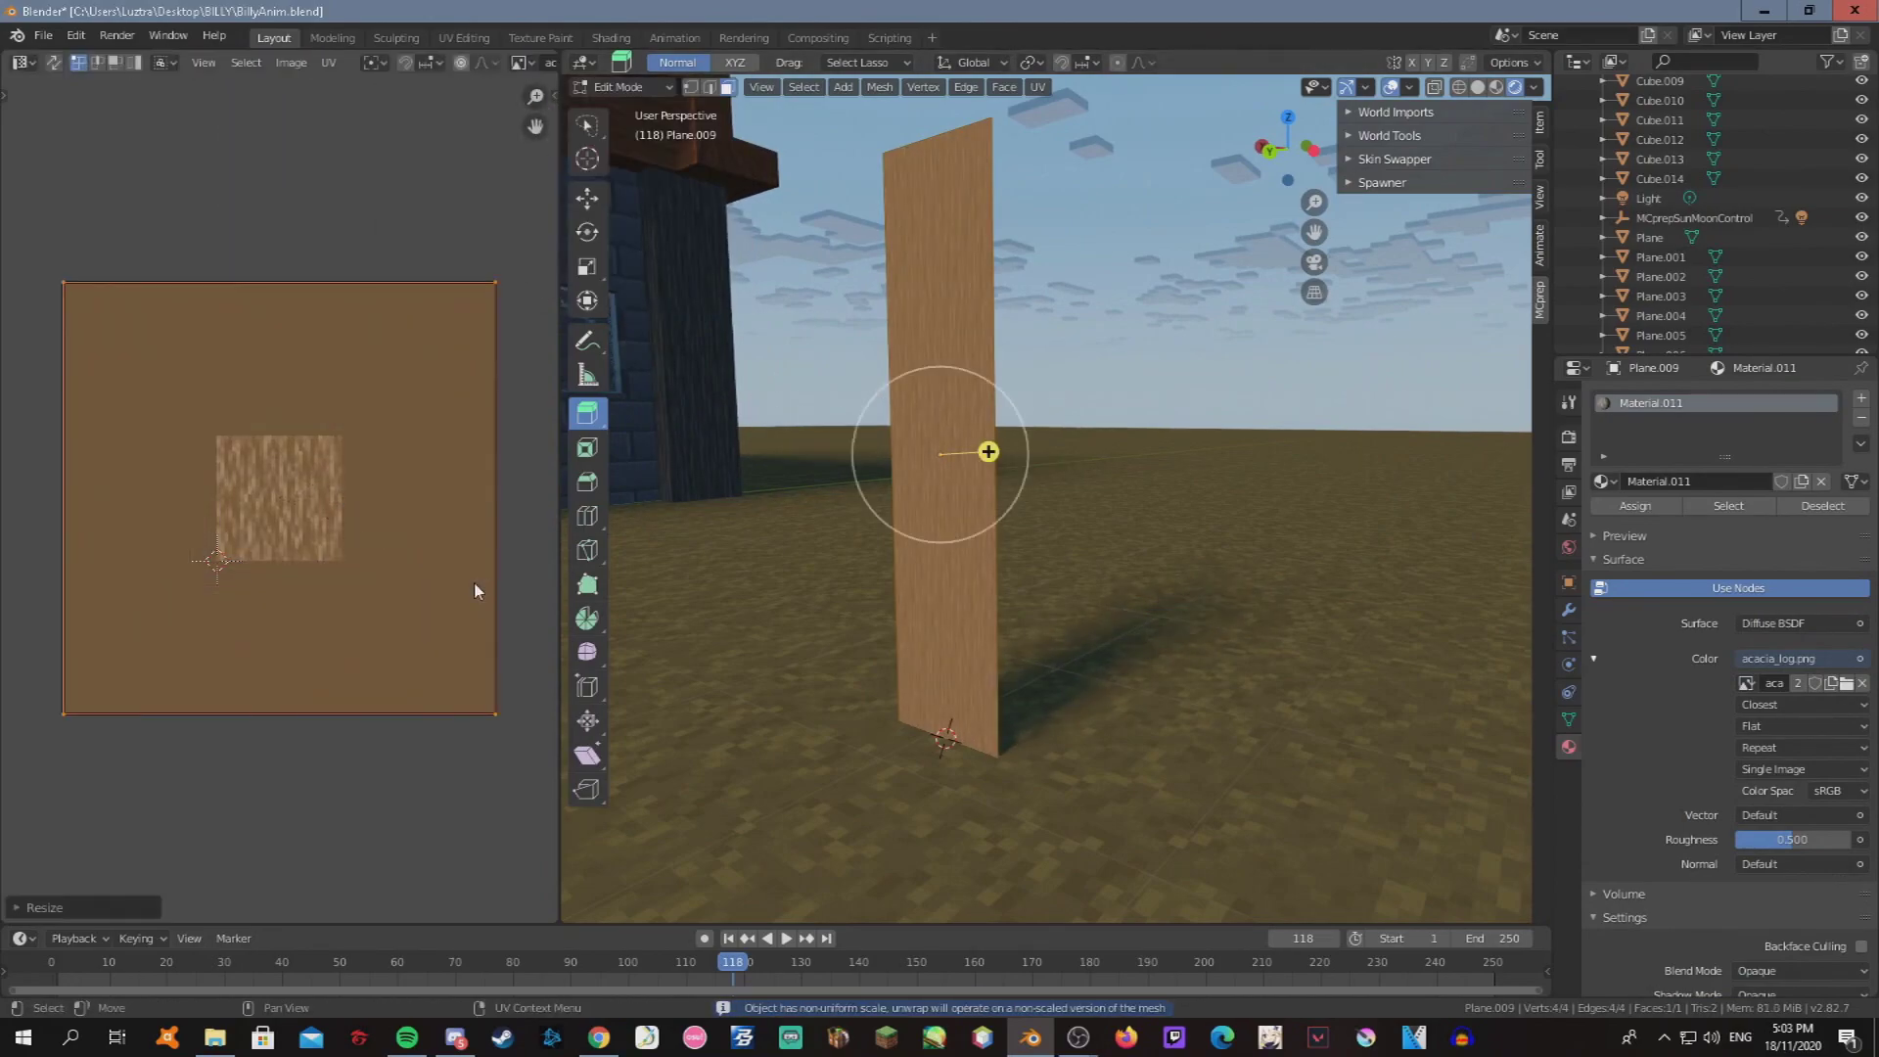
key(s)
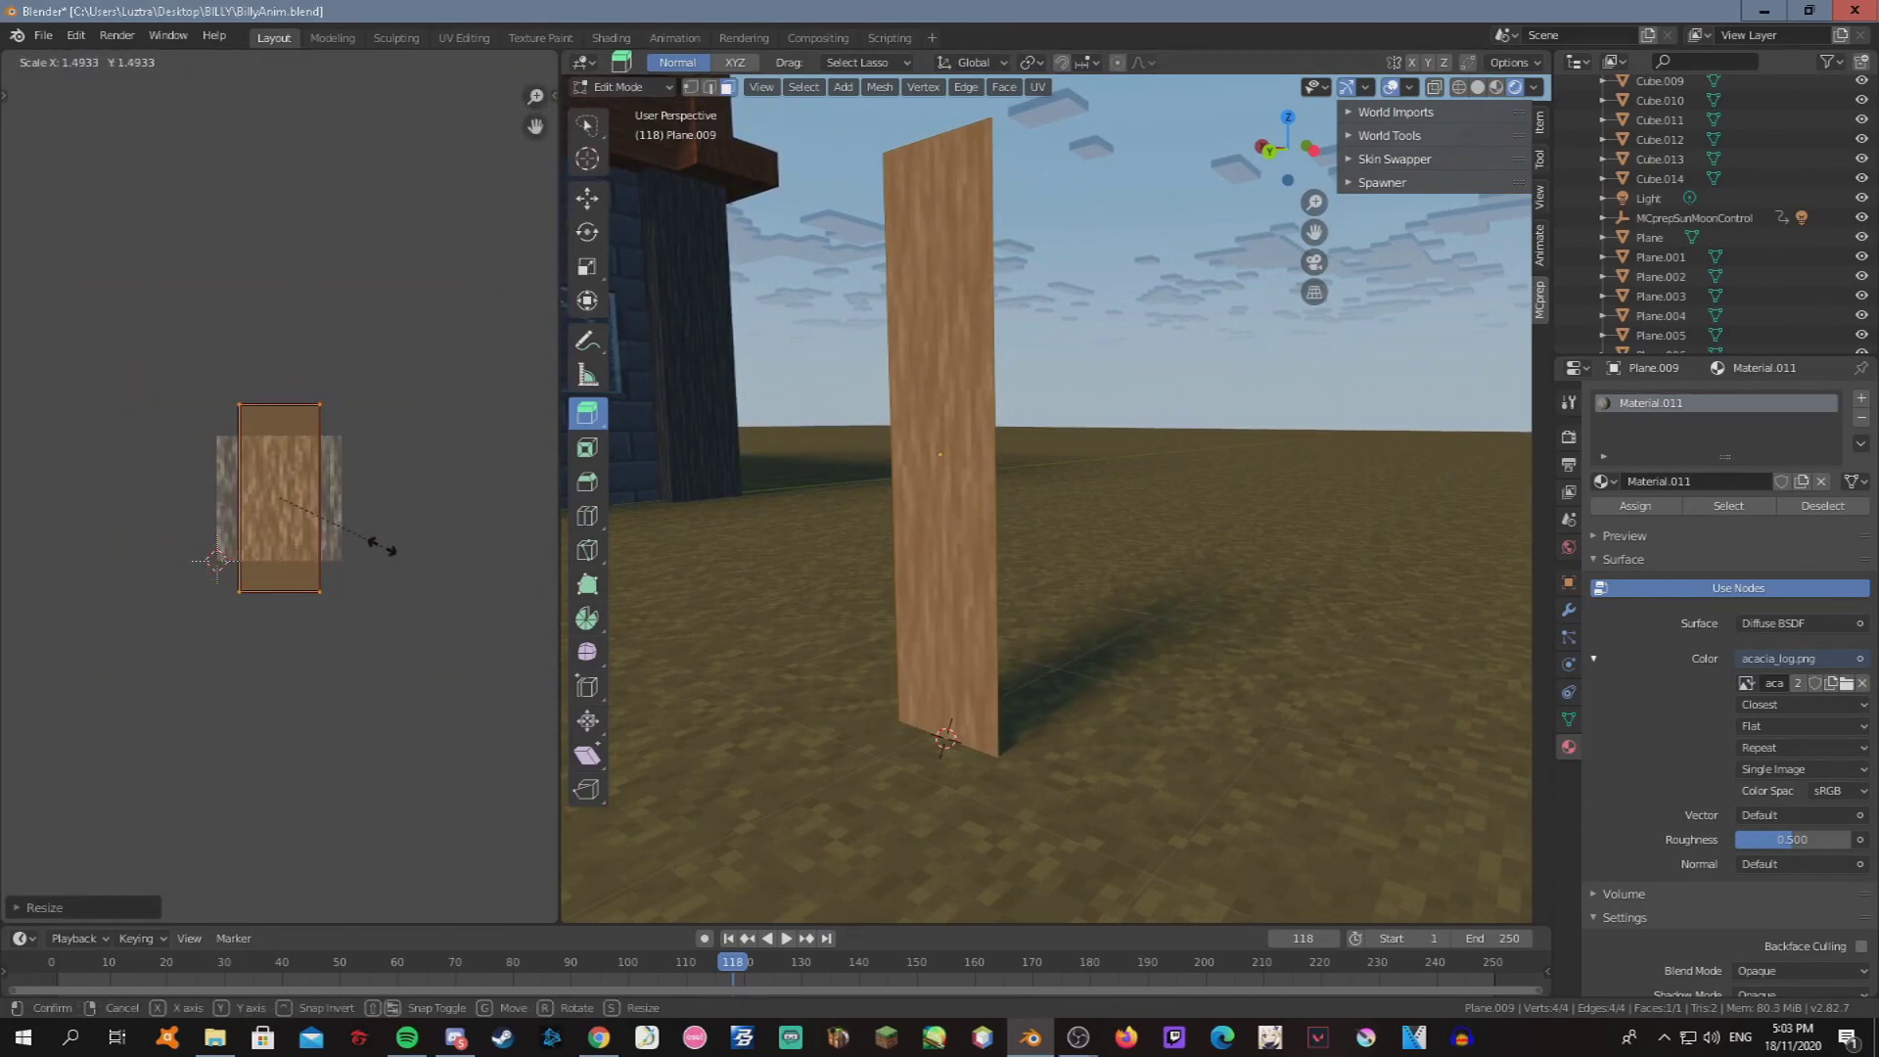
middle_drag(988, 451, 1112, 600)
Extrude the plank into a box-shaped post.
key(e)
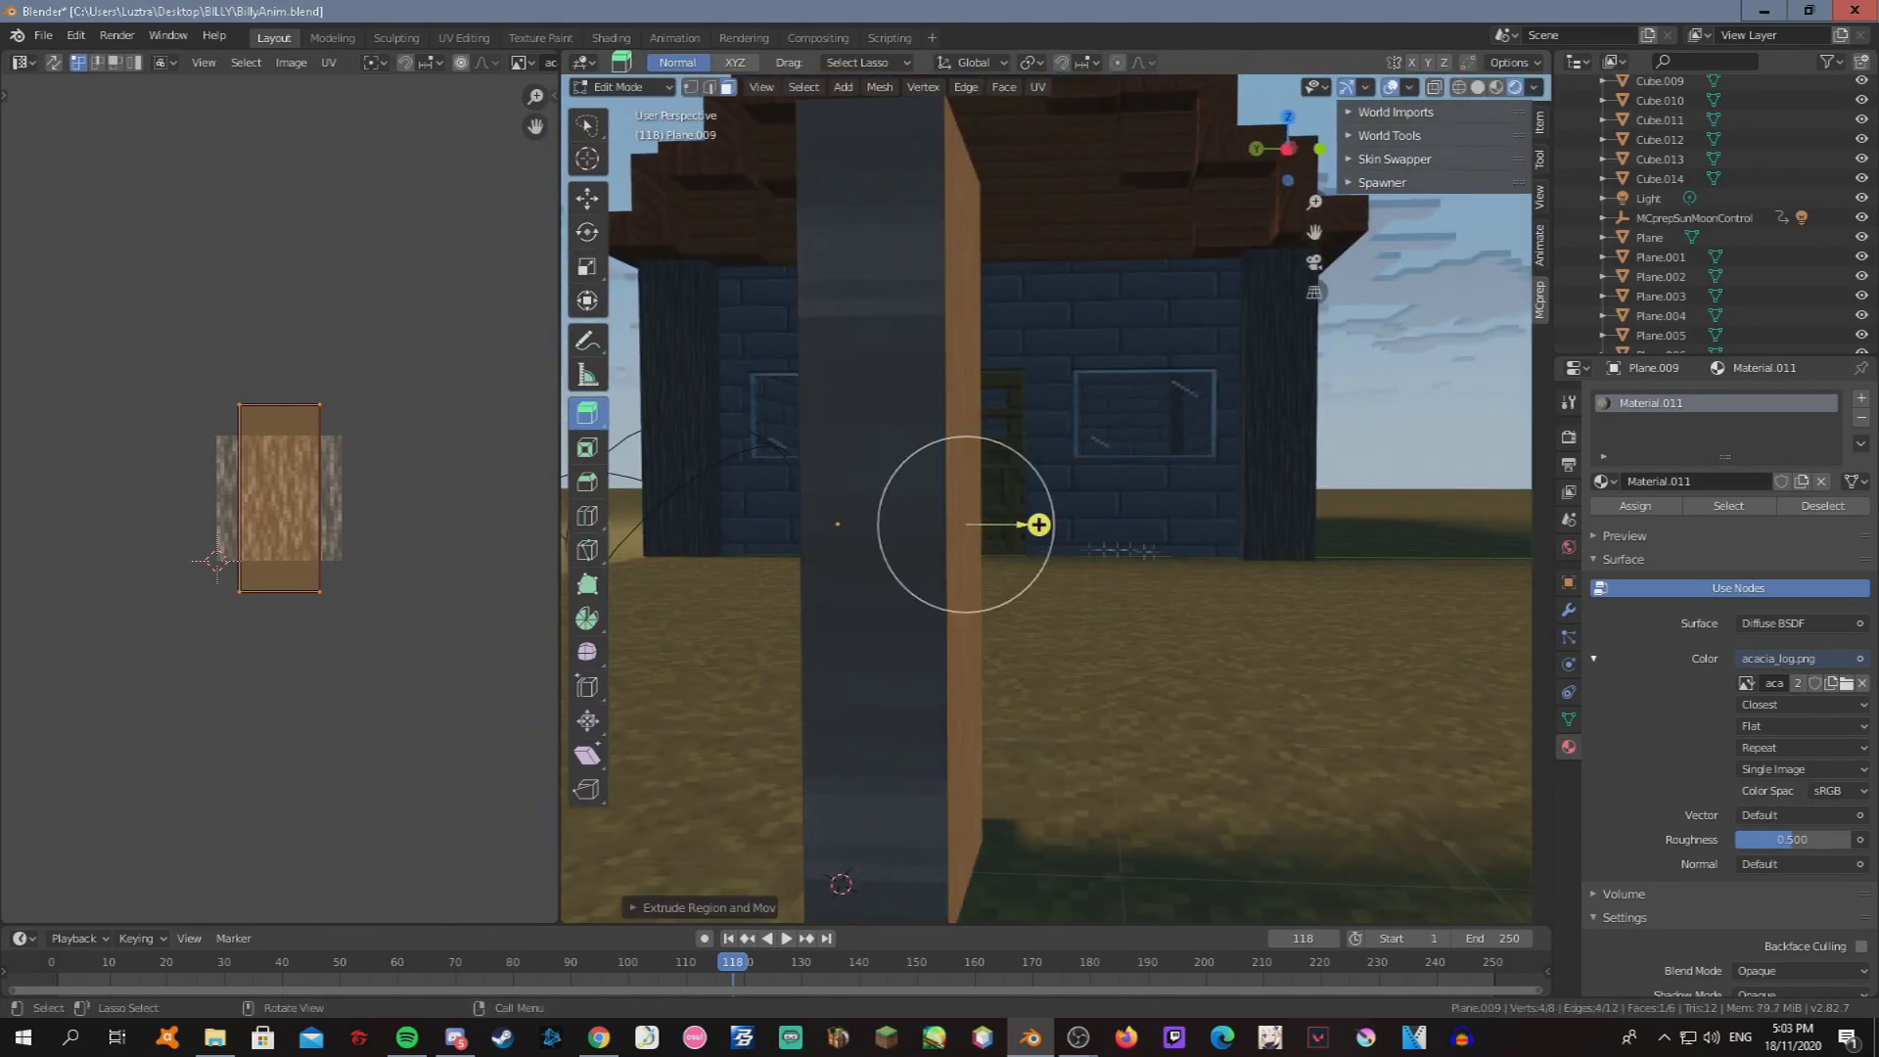
click(1036, 525)
key(shift+grave)
click(1130, 560)
Unwrap the post's faces and slide the UVs sideways along X over the acacia_log texture.
key(u)
click(176, 494)
key(g)
key(x)
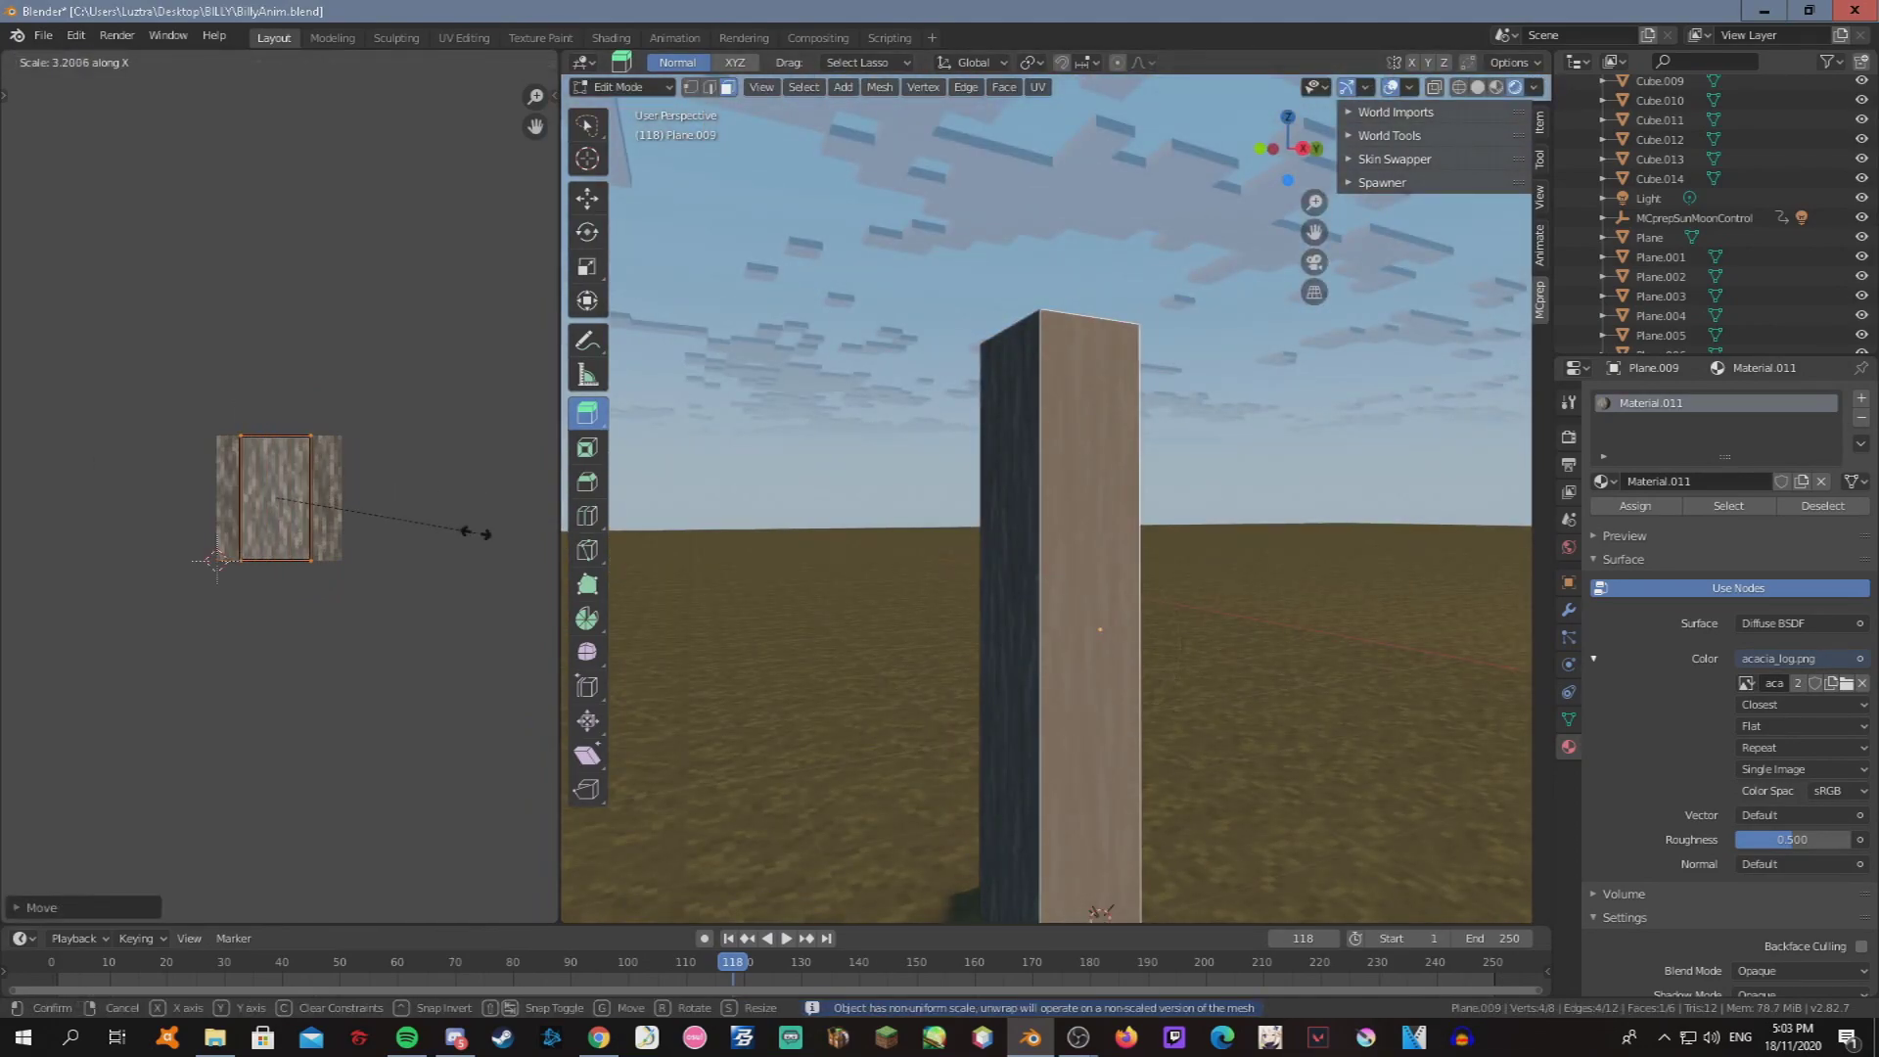
click(476, 534)
key(shift+grave)
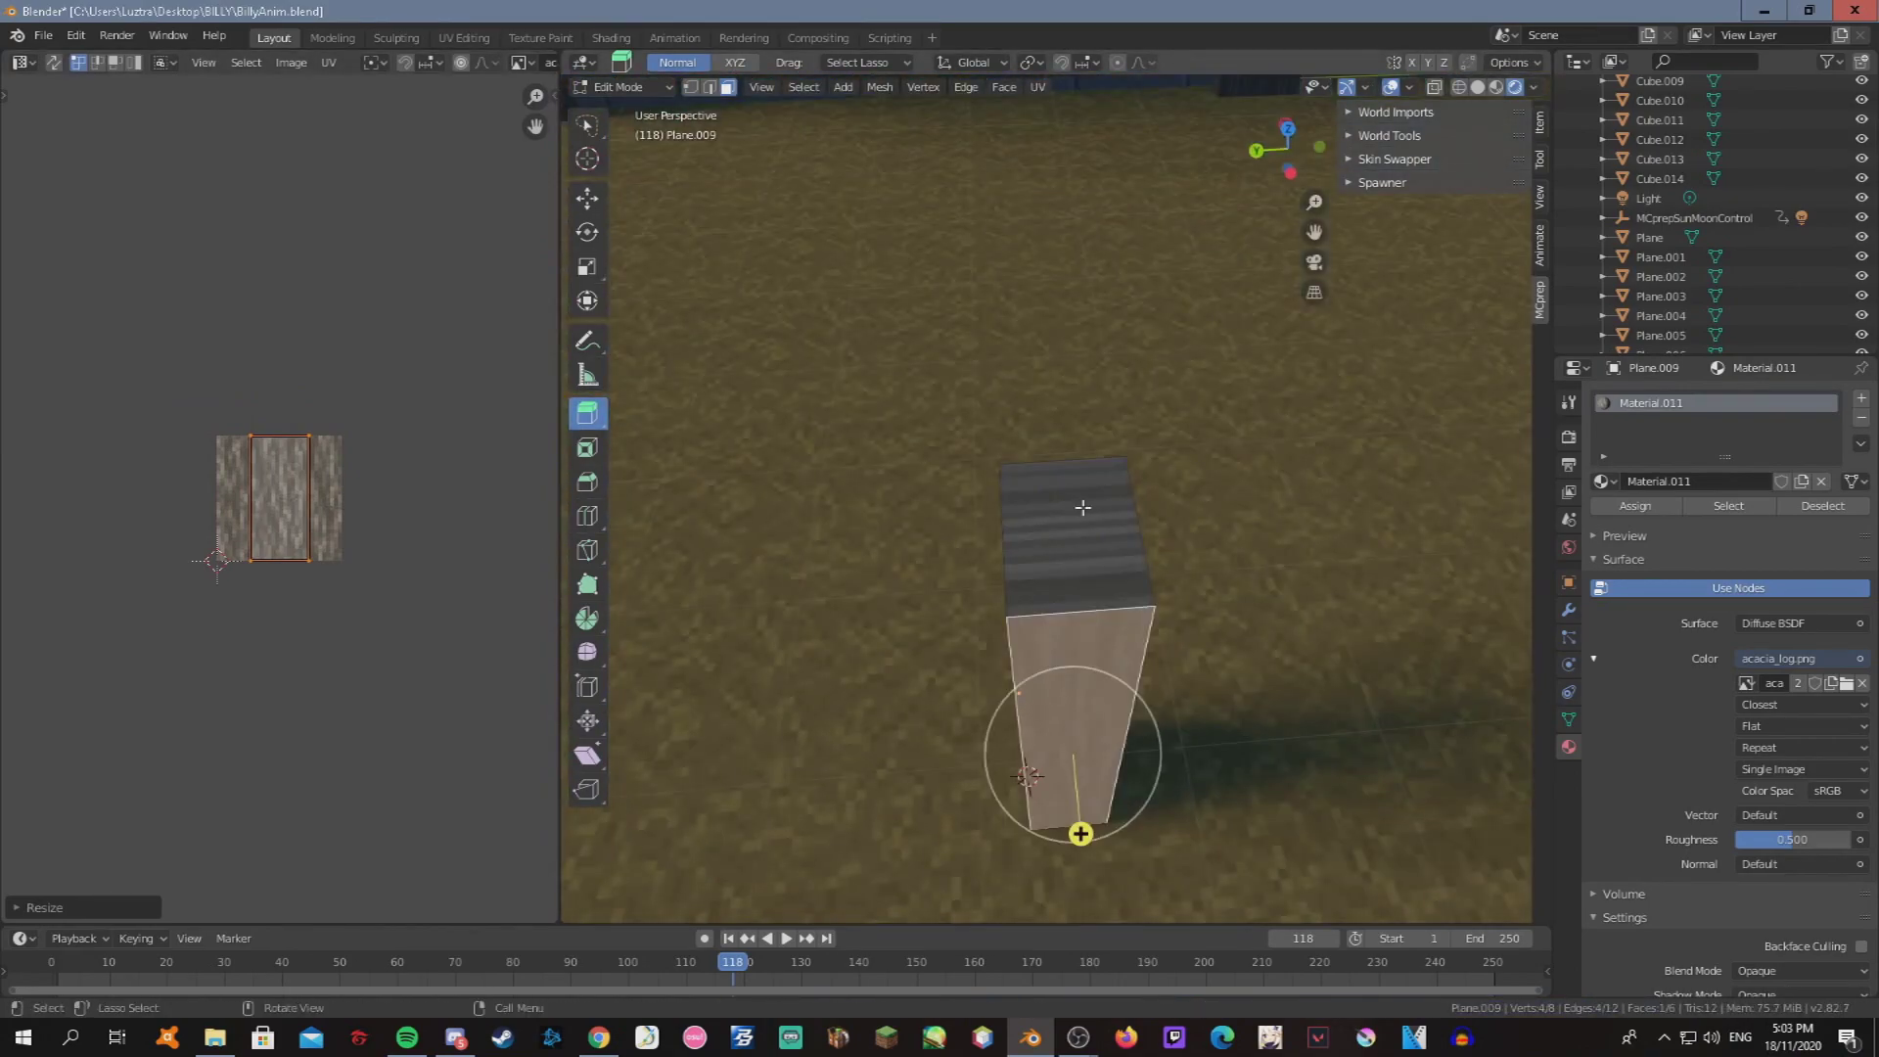
click(1055, 497)
key(ctrl+z)
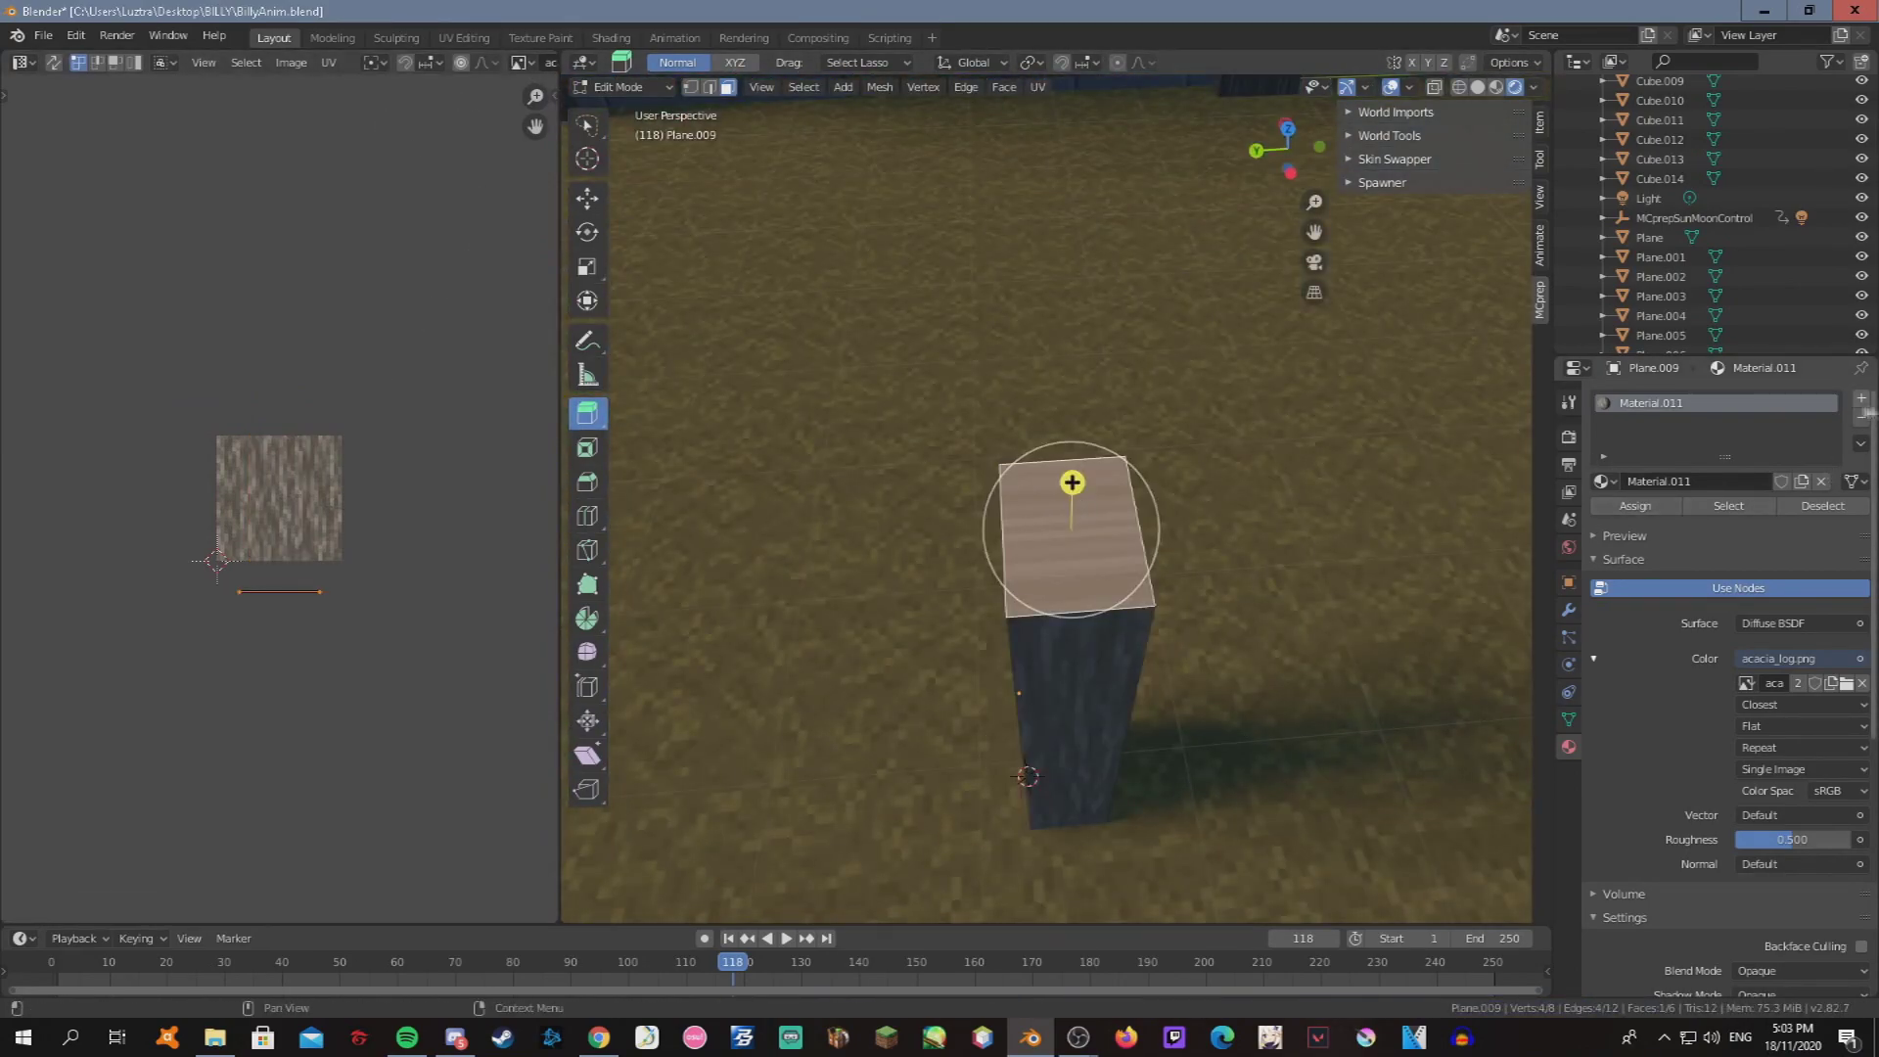
Add a second material, Material.012, using the acacia_log_top image as its colour.
click(1861, 398)
click(1713, 520)
click(1860, 697)
click(1660, 767)
click(1746, 722)
Show acacia_log_top behind the UVs and scale the top face's UVs along X to fit the rings.
click(521, 62)
click(626, 98)
key(s)
key(x)
click(356, 623)
Leave Edit Mode and fly the view over to the pillar beside the house.
click(622, 86)
key(shift+grave)
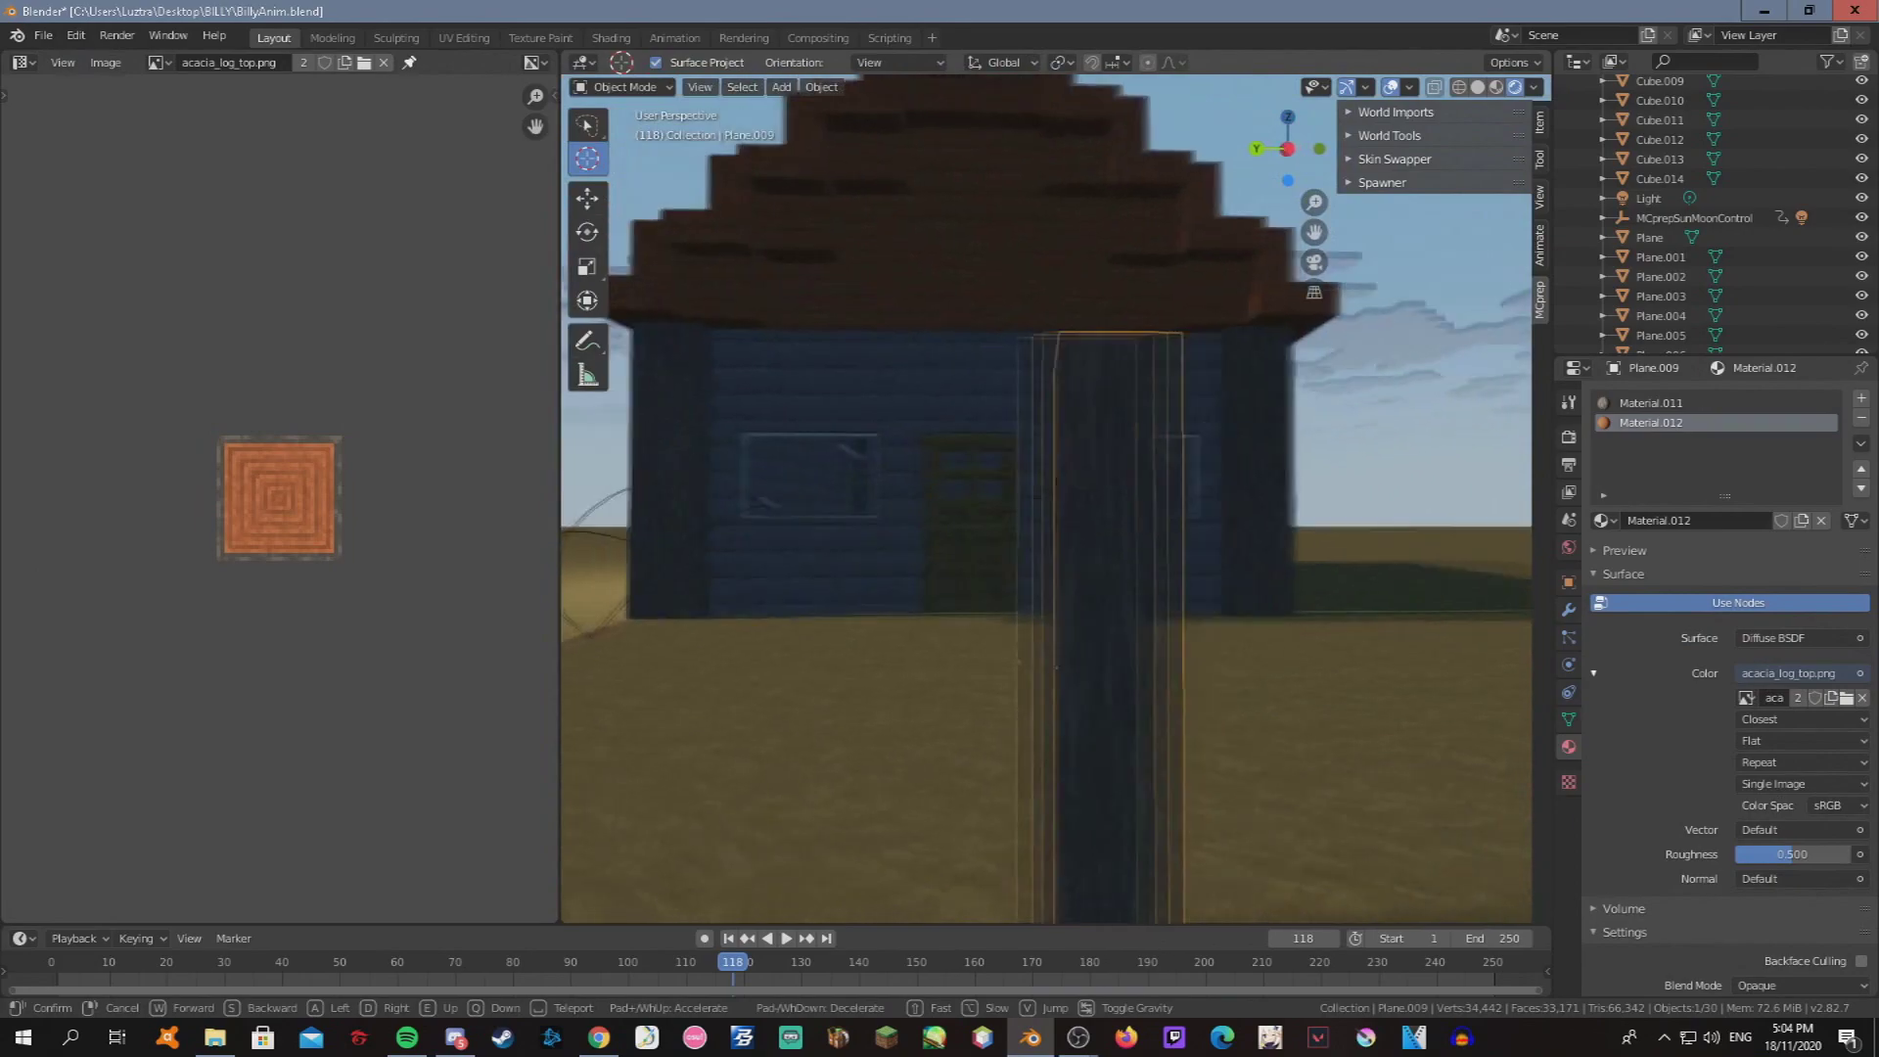
click(1056, 497)
key(Tab)
key(shift+grave)
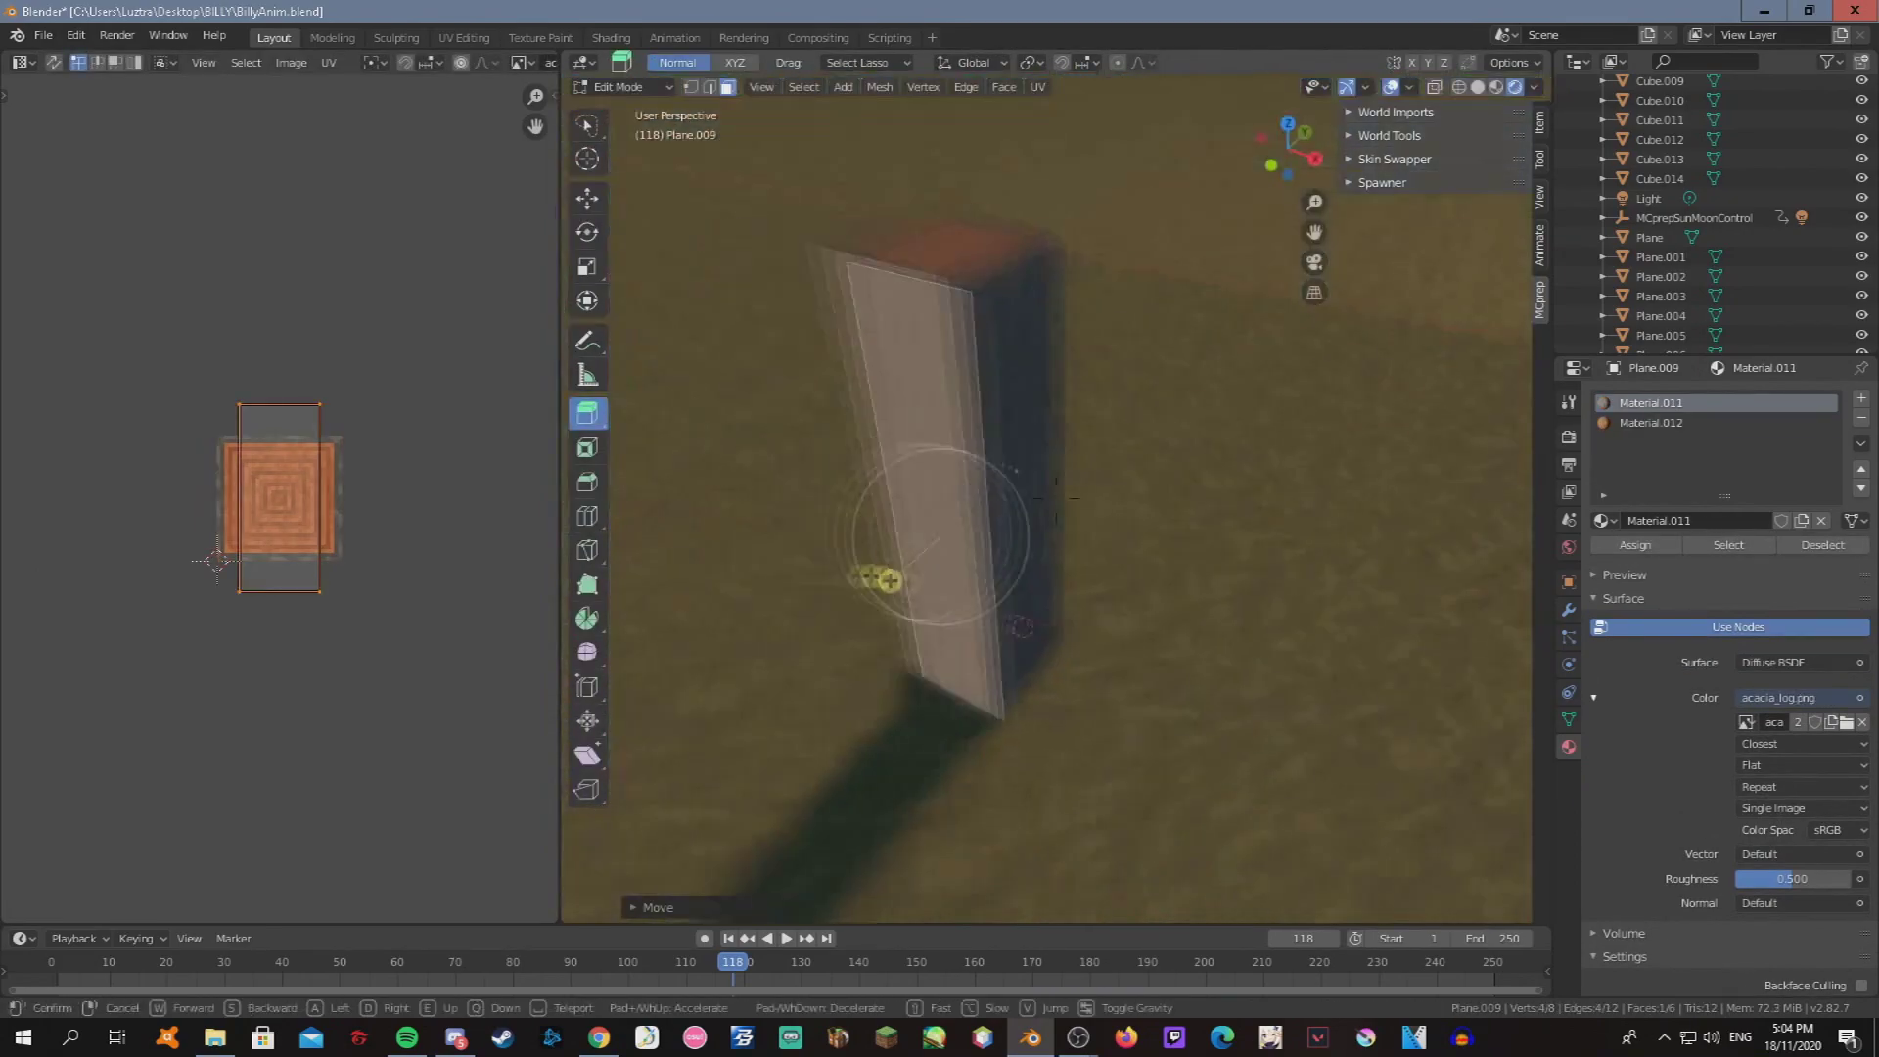
key(w)
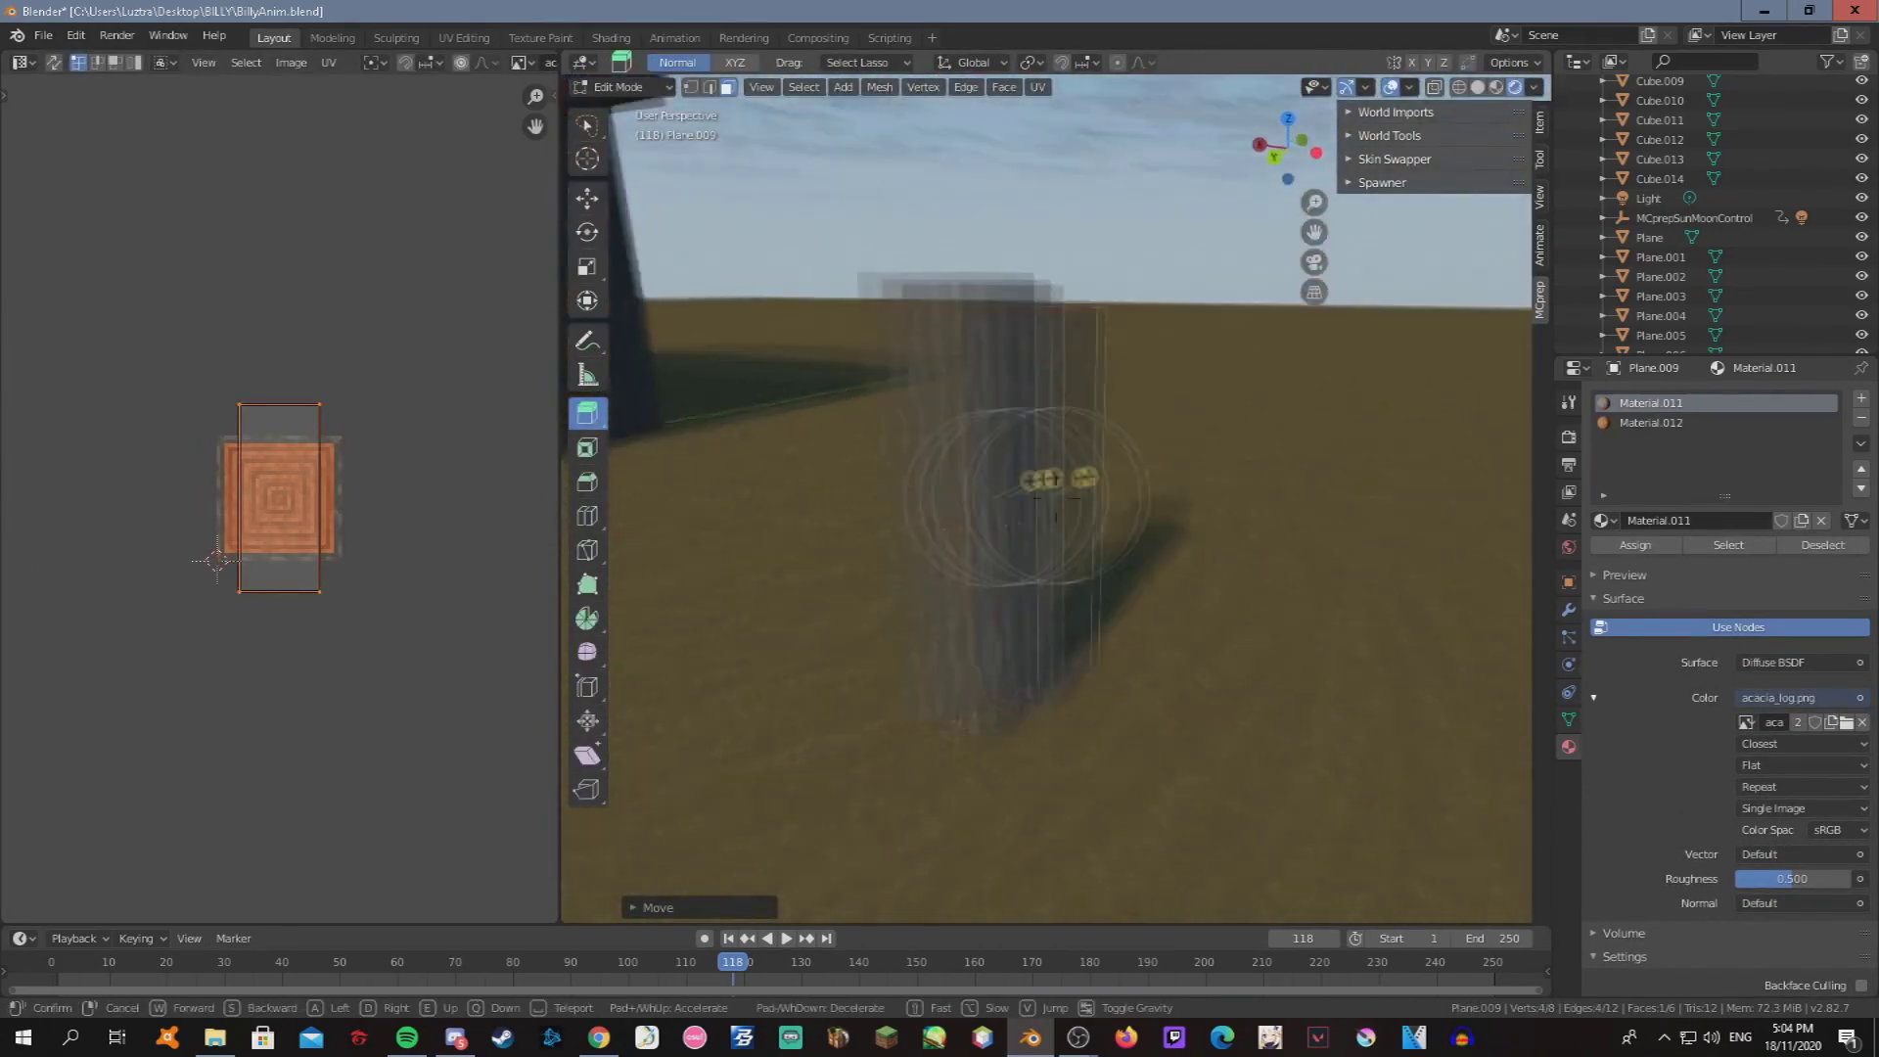
click(1046, 497)
Shorten the pillar by scaling it along Z to about 0.78, then enter Edit Mode on it.
key(Tab)
key(s)
key(z)
click(1135, 626)
key(shift+grave)
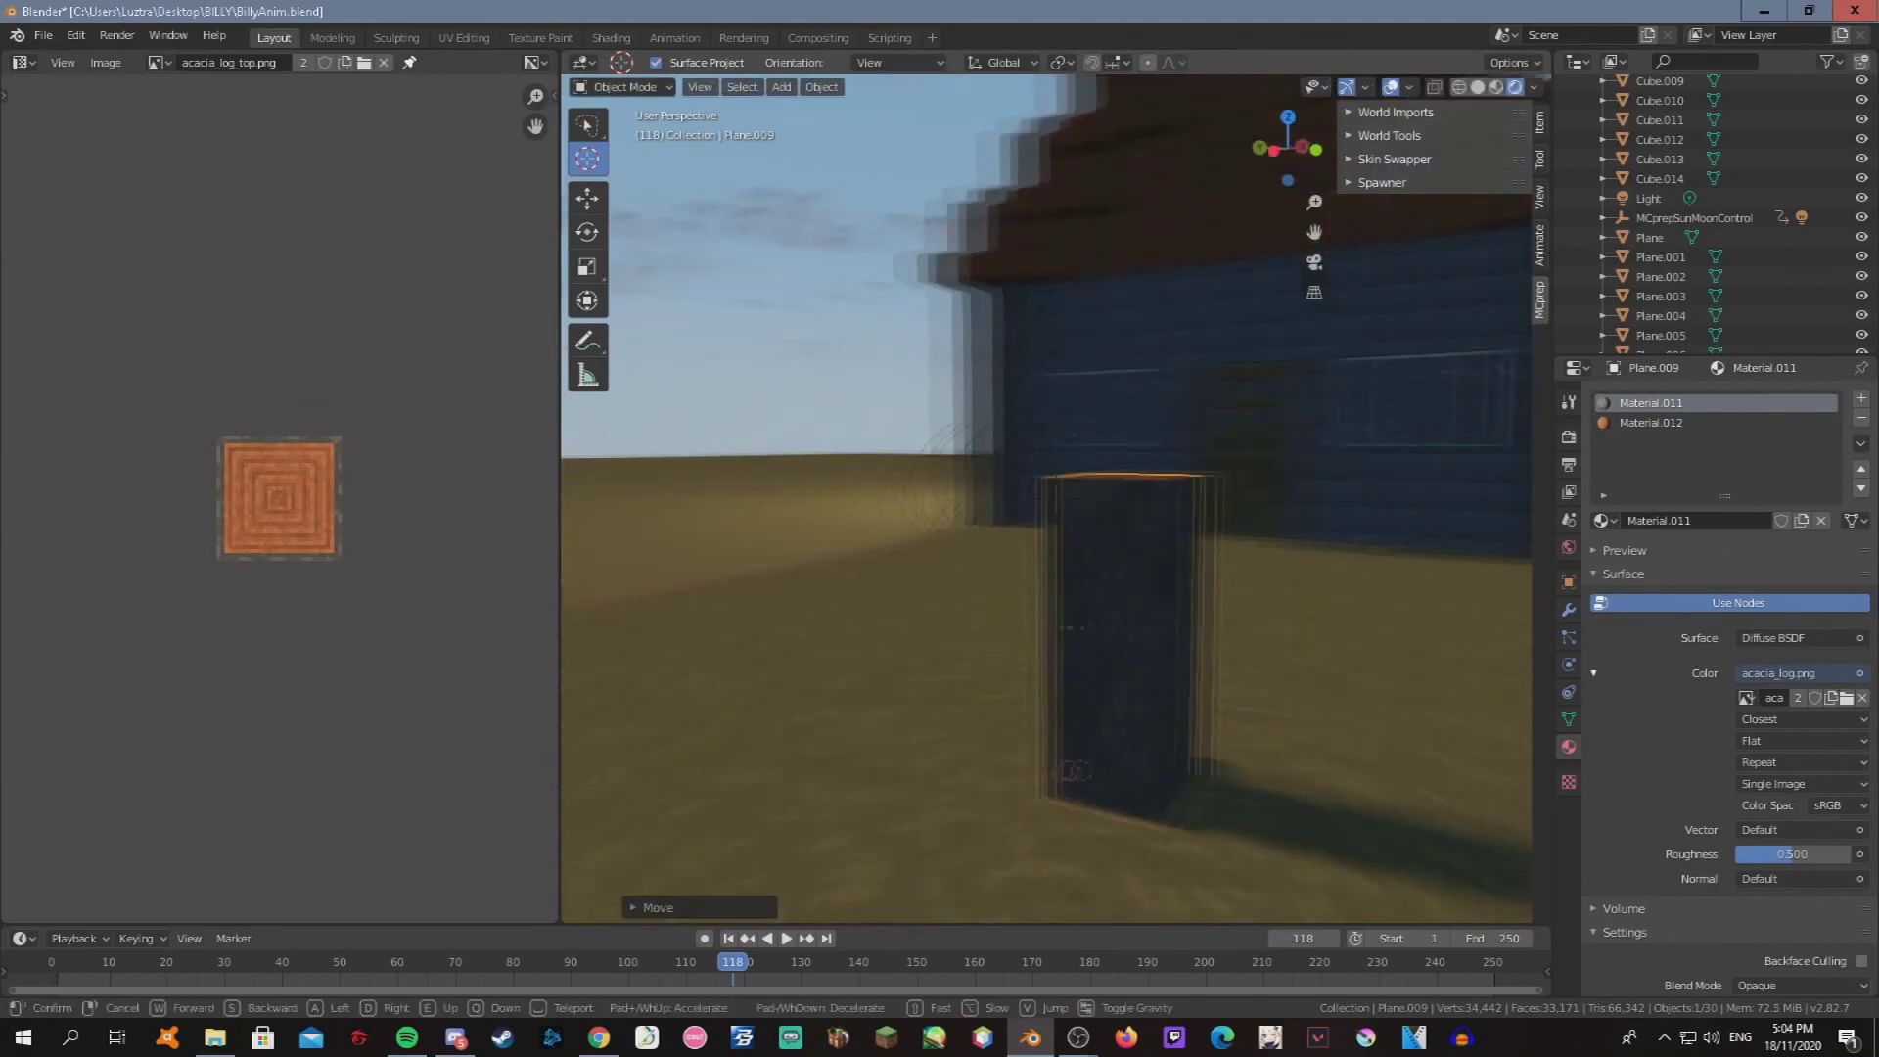
click(1068, 561)
key(Tab)
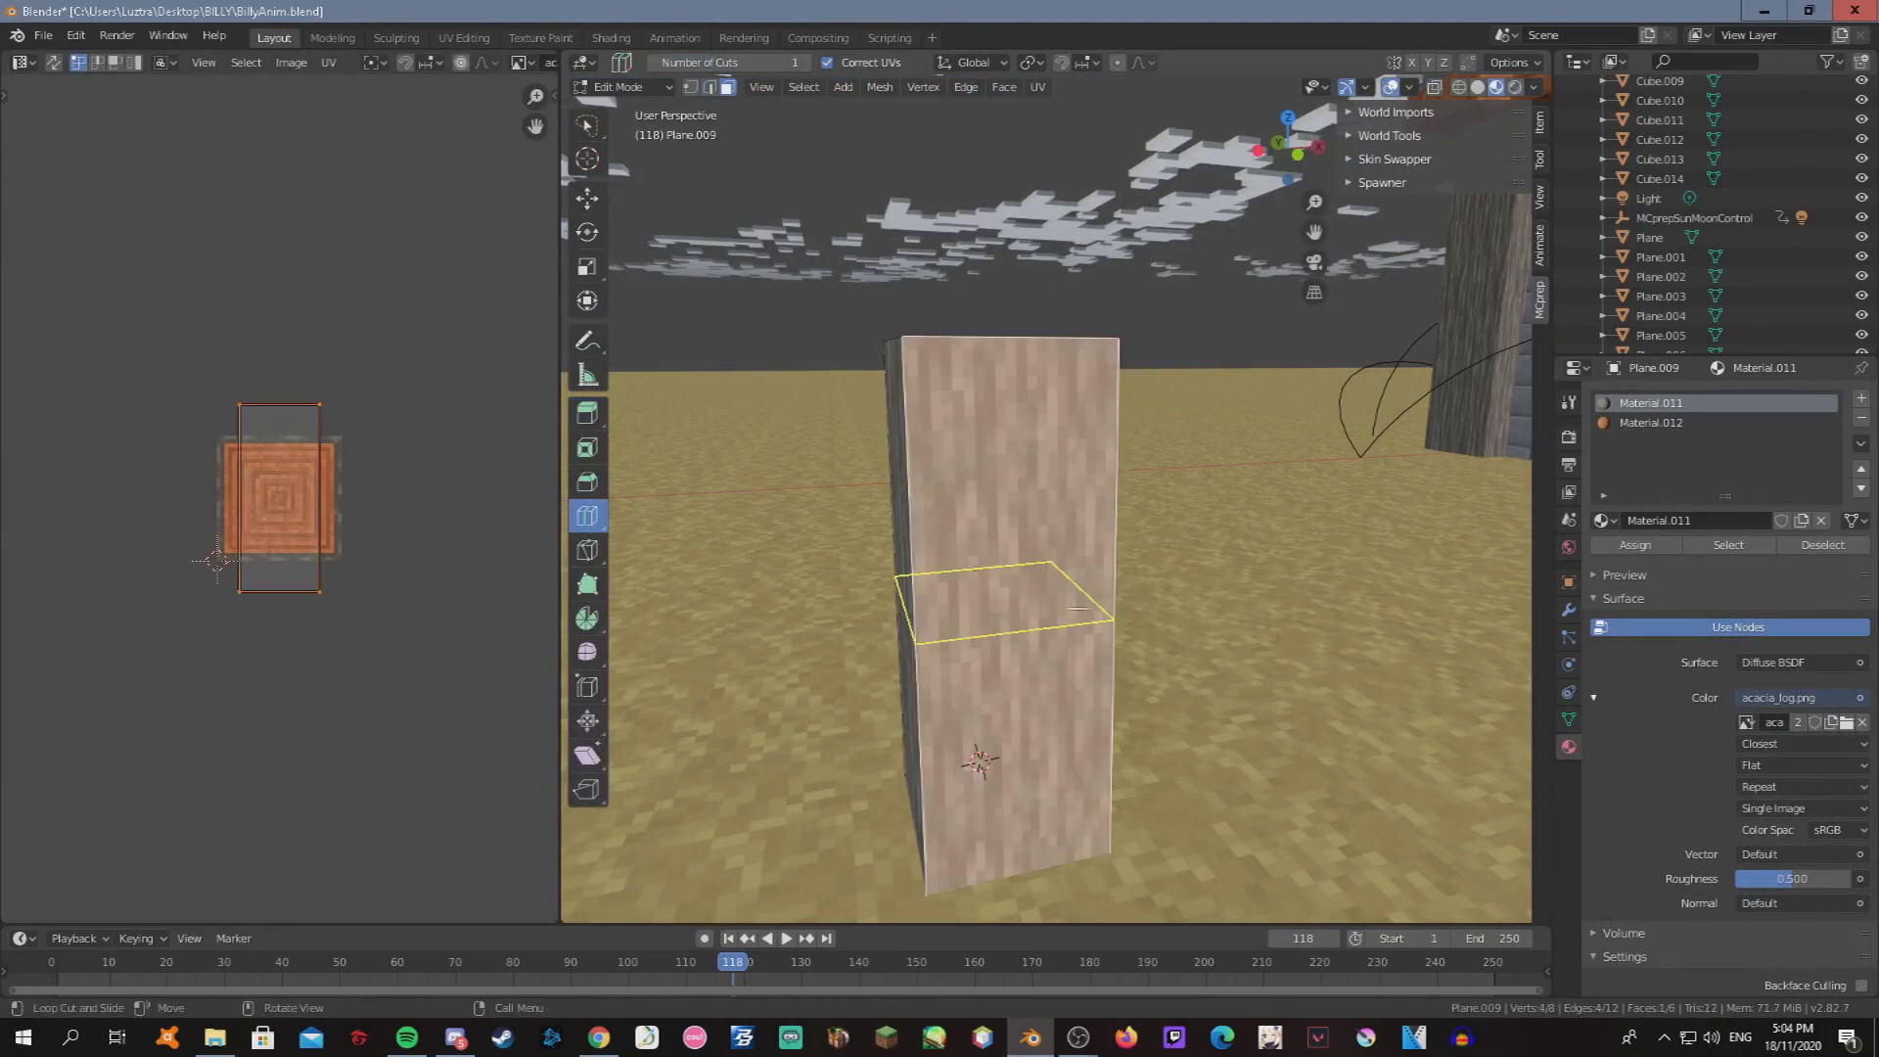
Add an edge loop across the pillar and select the upper face on its side.
key(g)
click(948, 519)
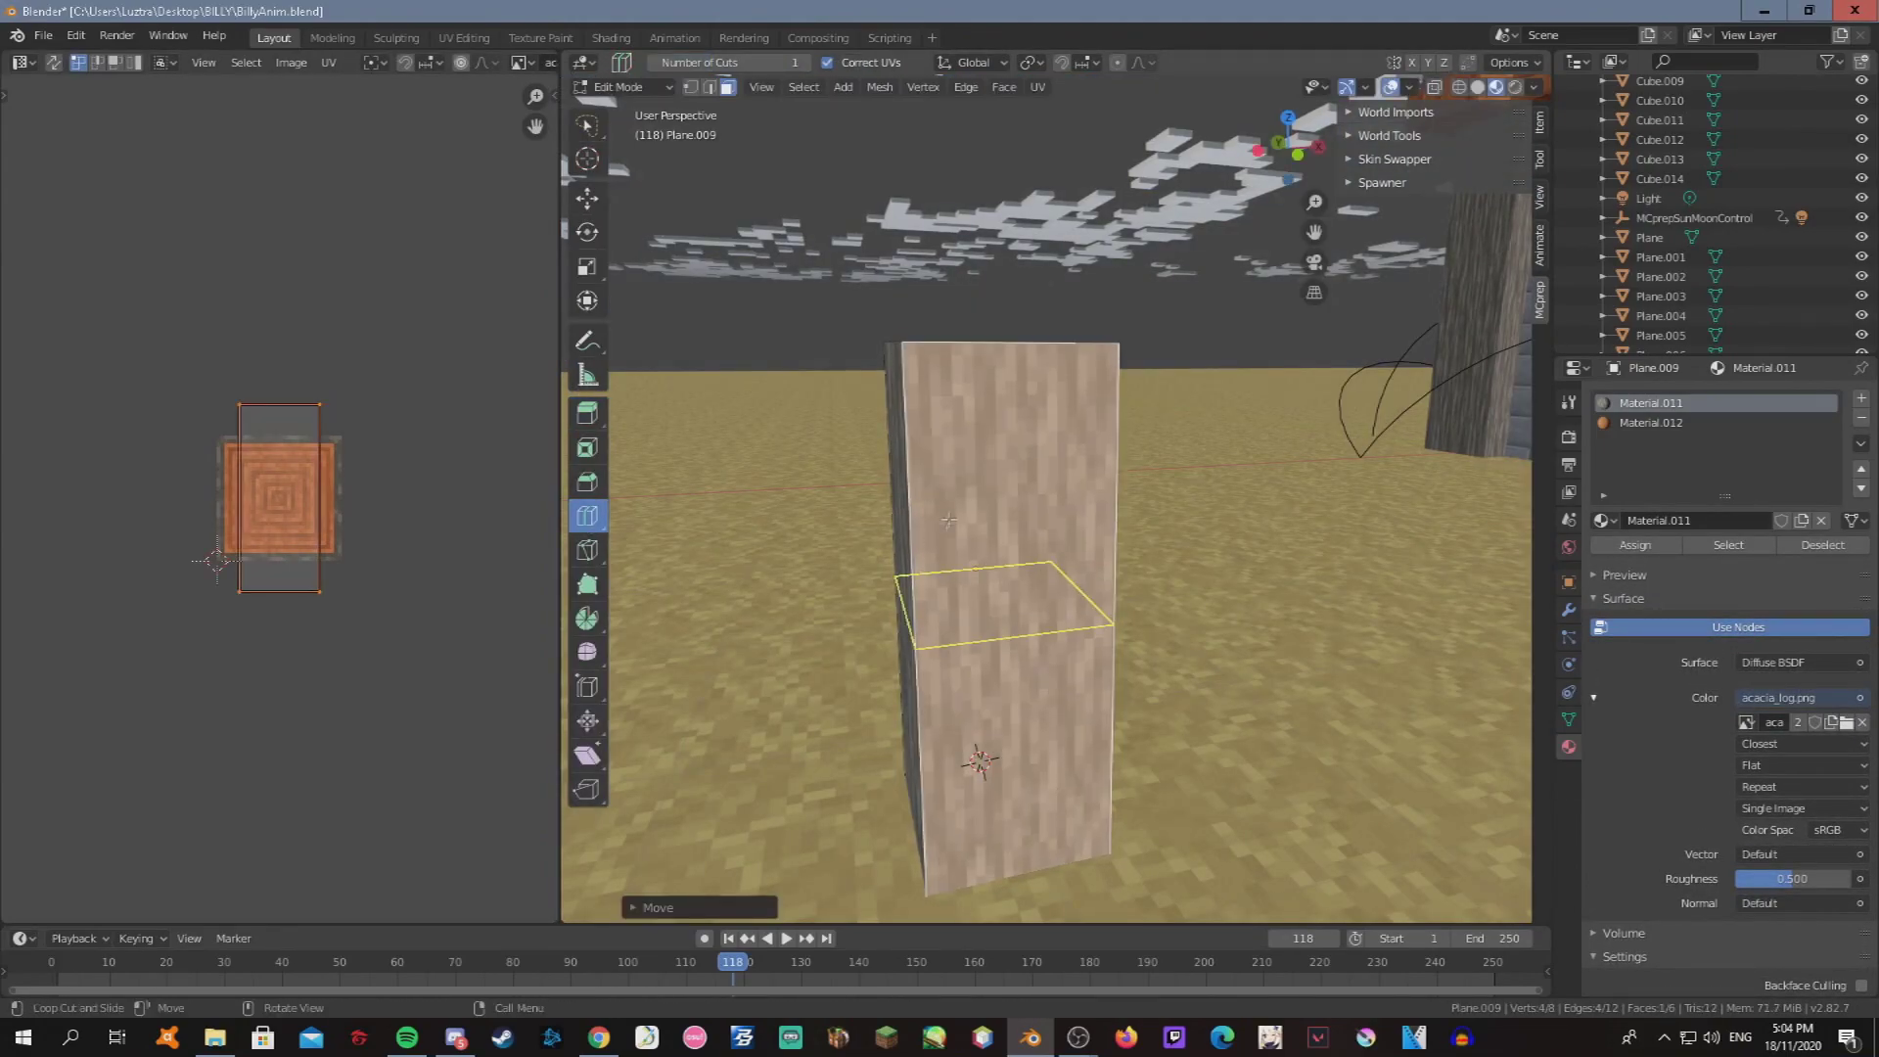
click(1008, 636)
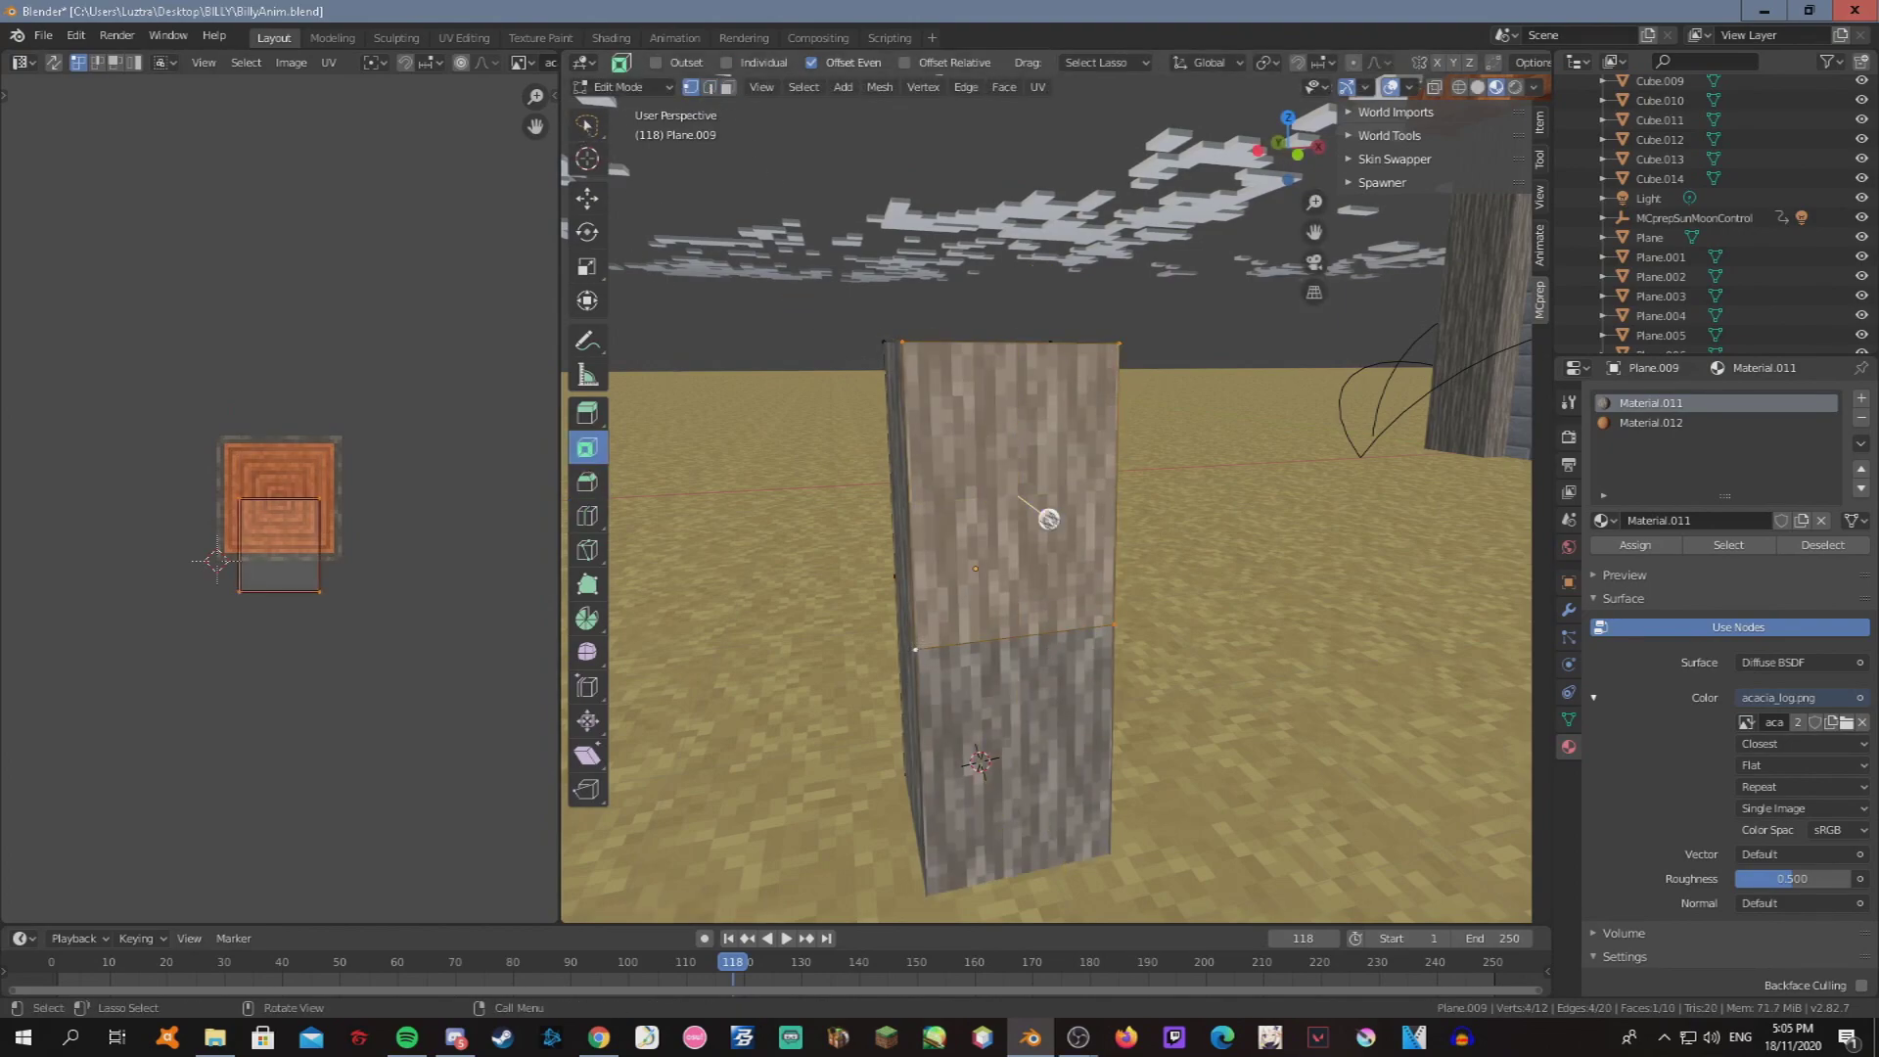
click(1040, 524)
key(shift+grave)
click(1055, 497)
Inset the upper side face and extrude it outward into a short horizontal beam.
key(i)
click(905, 479)
key(ctrl+z)
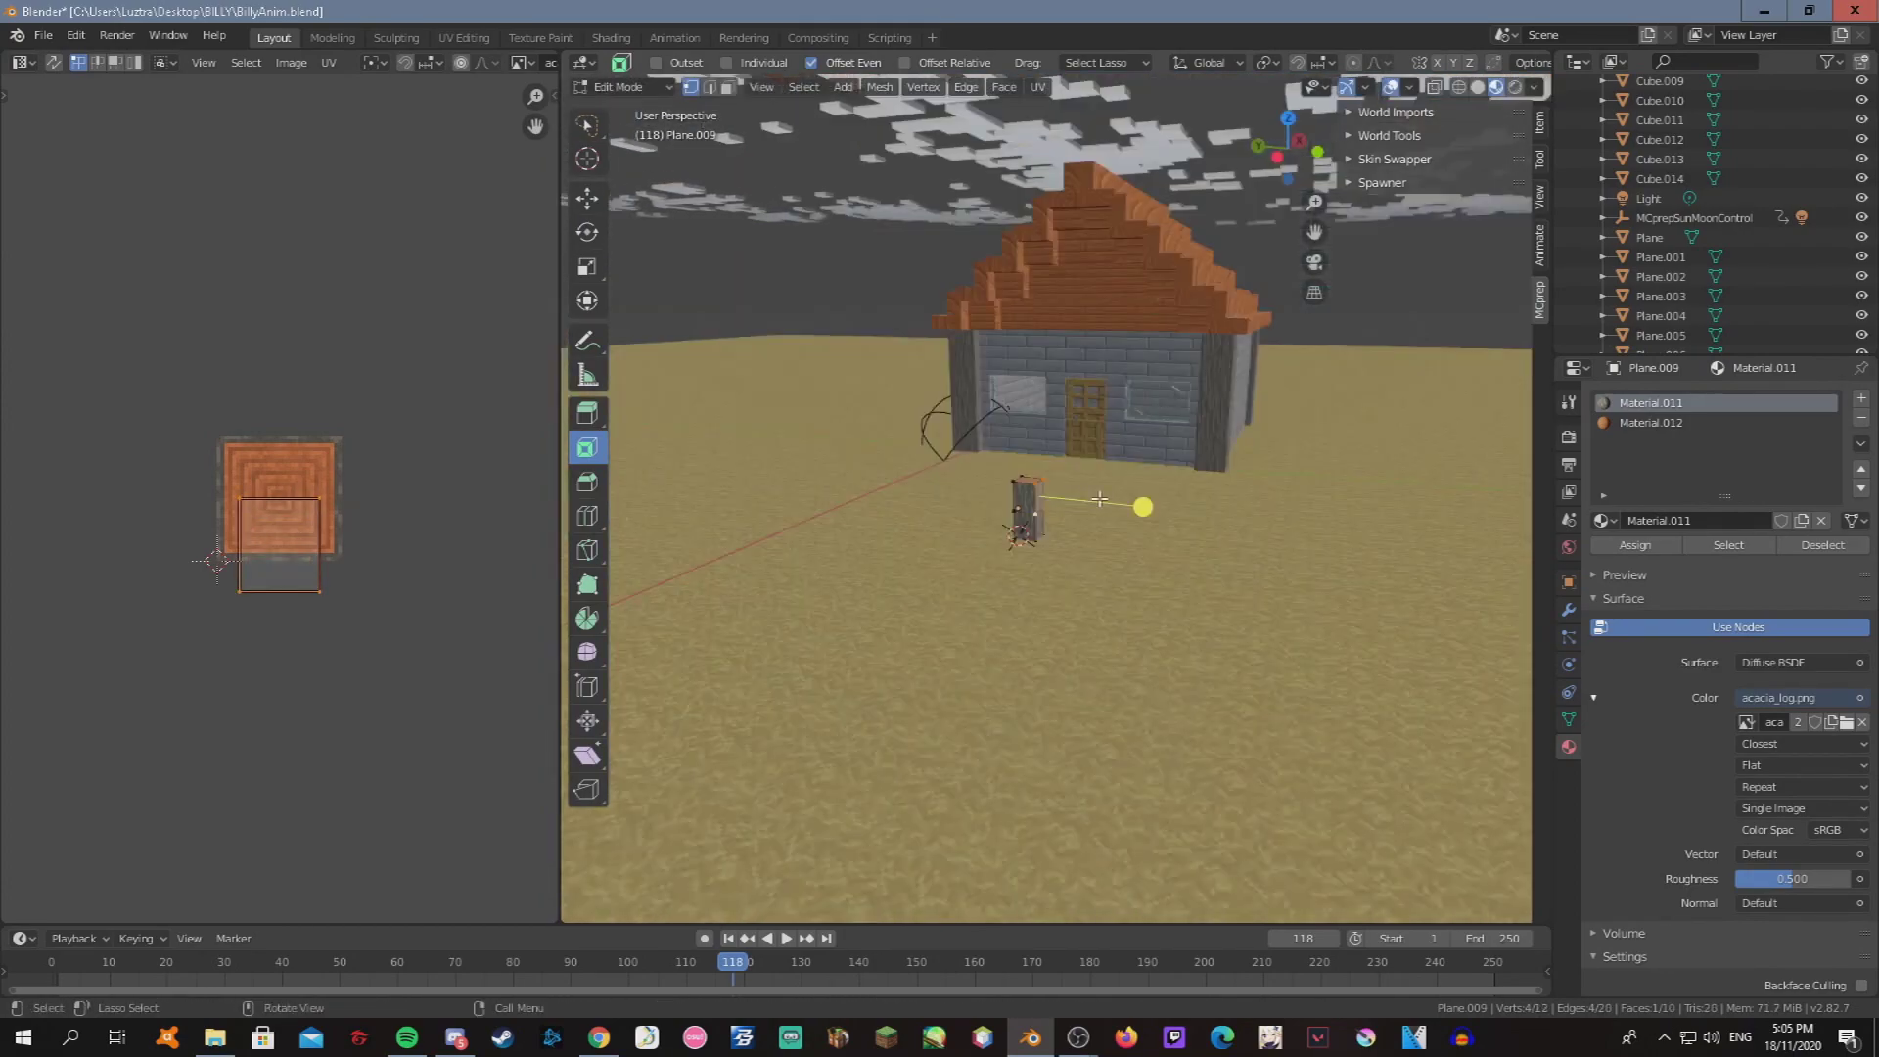
key(i)
click(1130, 526)
key(shift+grave)
key(w)
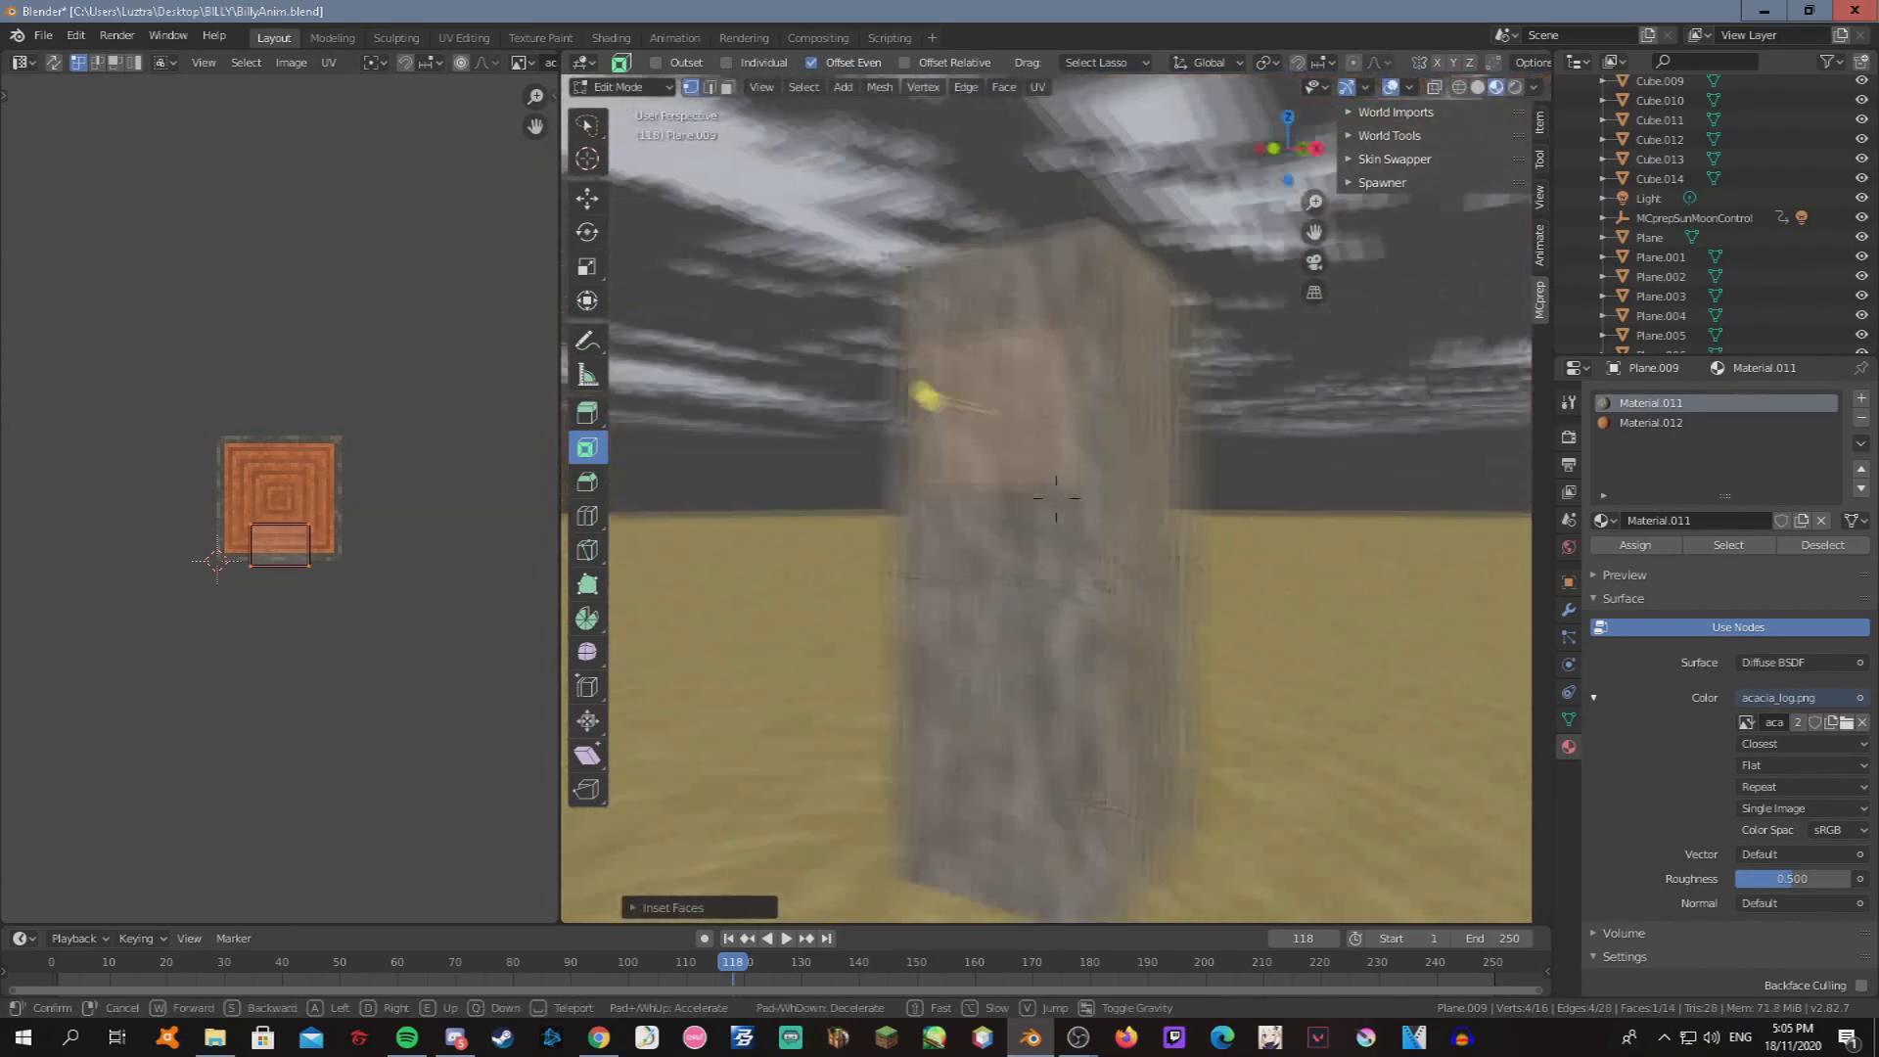
key(e)
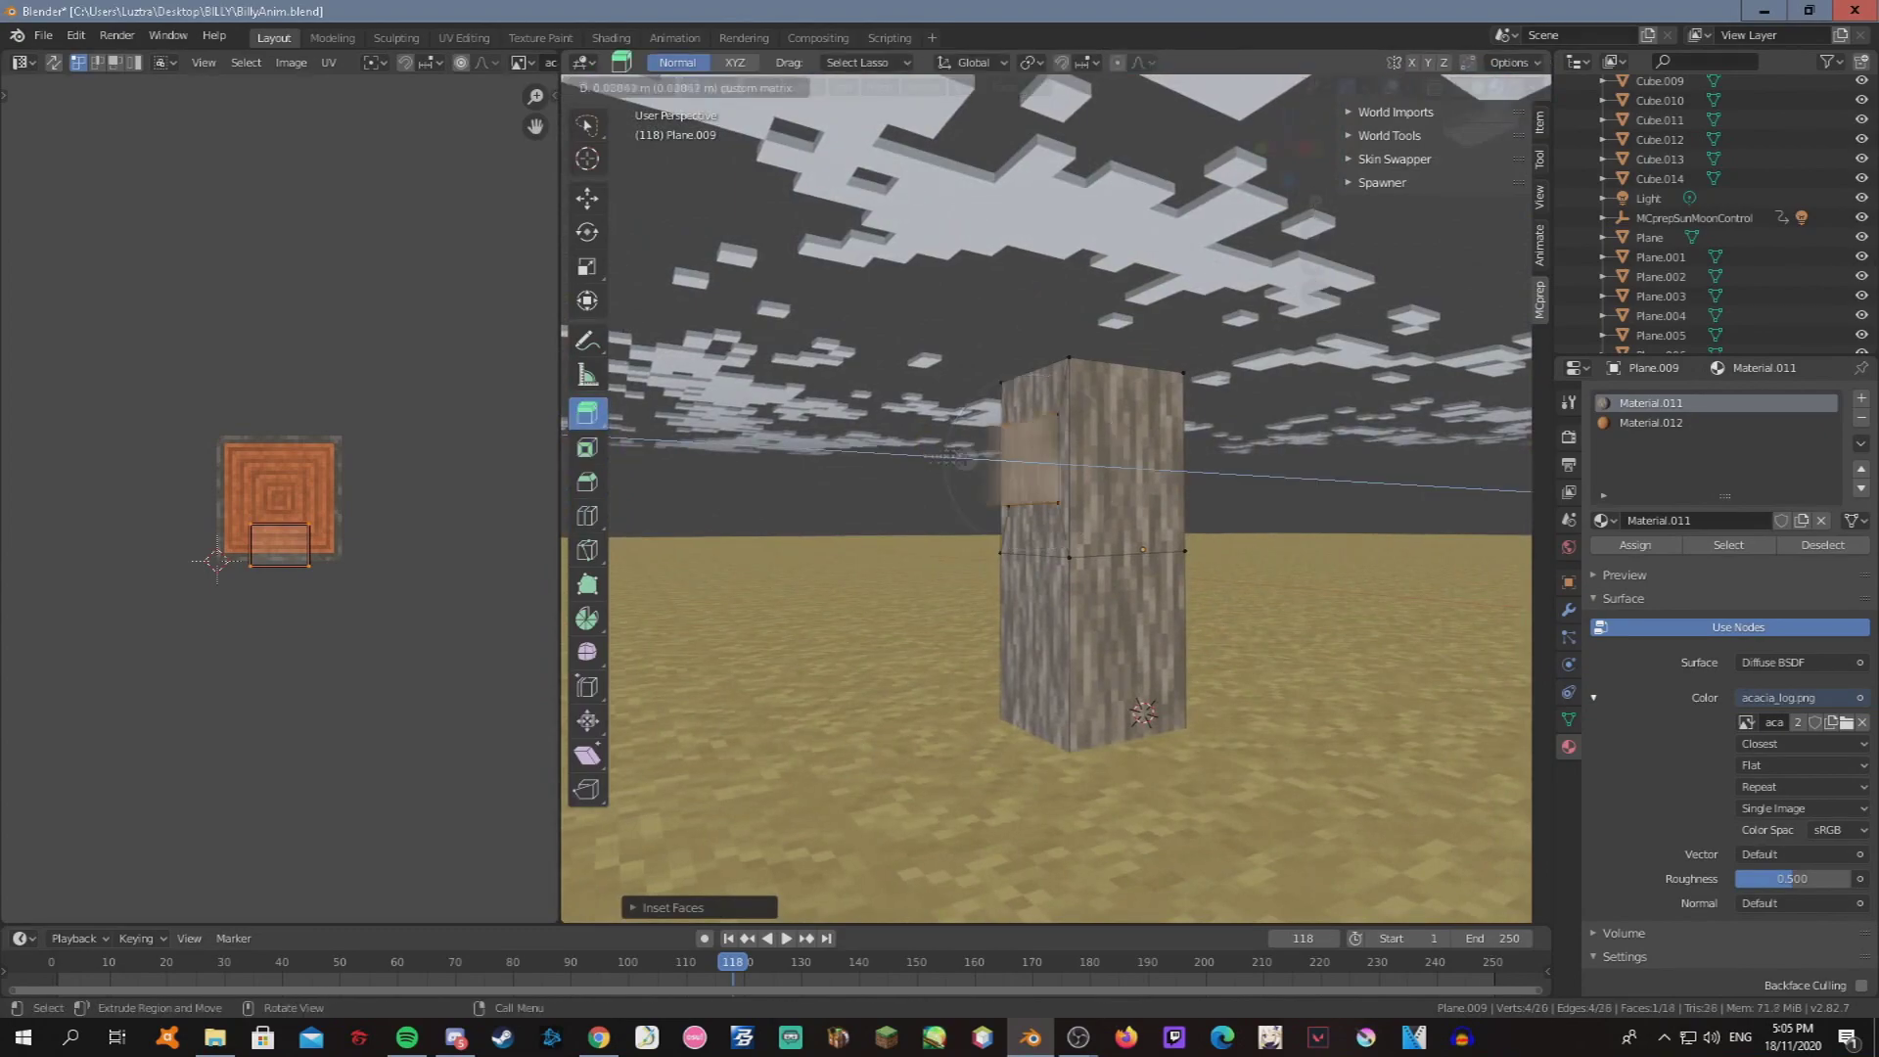
click(793, 456)
Unwrap the beam, show the bark image behind the UVs, and scale and rotate the island.
click(587, 125)
mouse_move(1003, 450)
middle_down()
mouse_move(1017, 587)
mouse_move(1017, 411)
middle_up()
key(u)
click(382, 558)
key(s)
click(519, 62)
click(577, 108)
key(r)
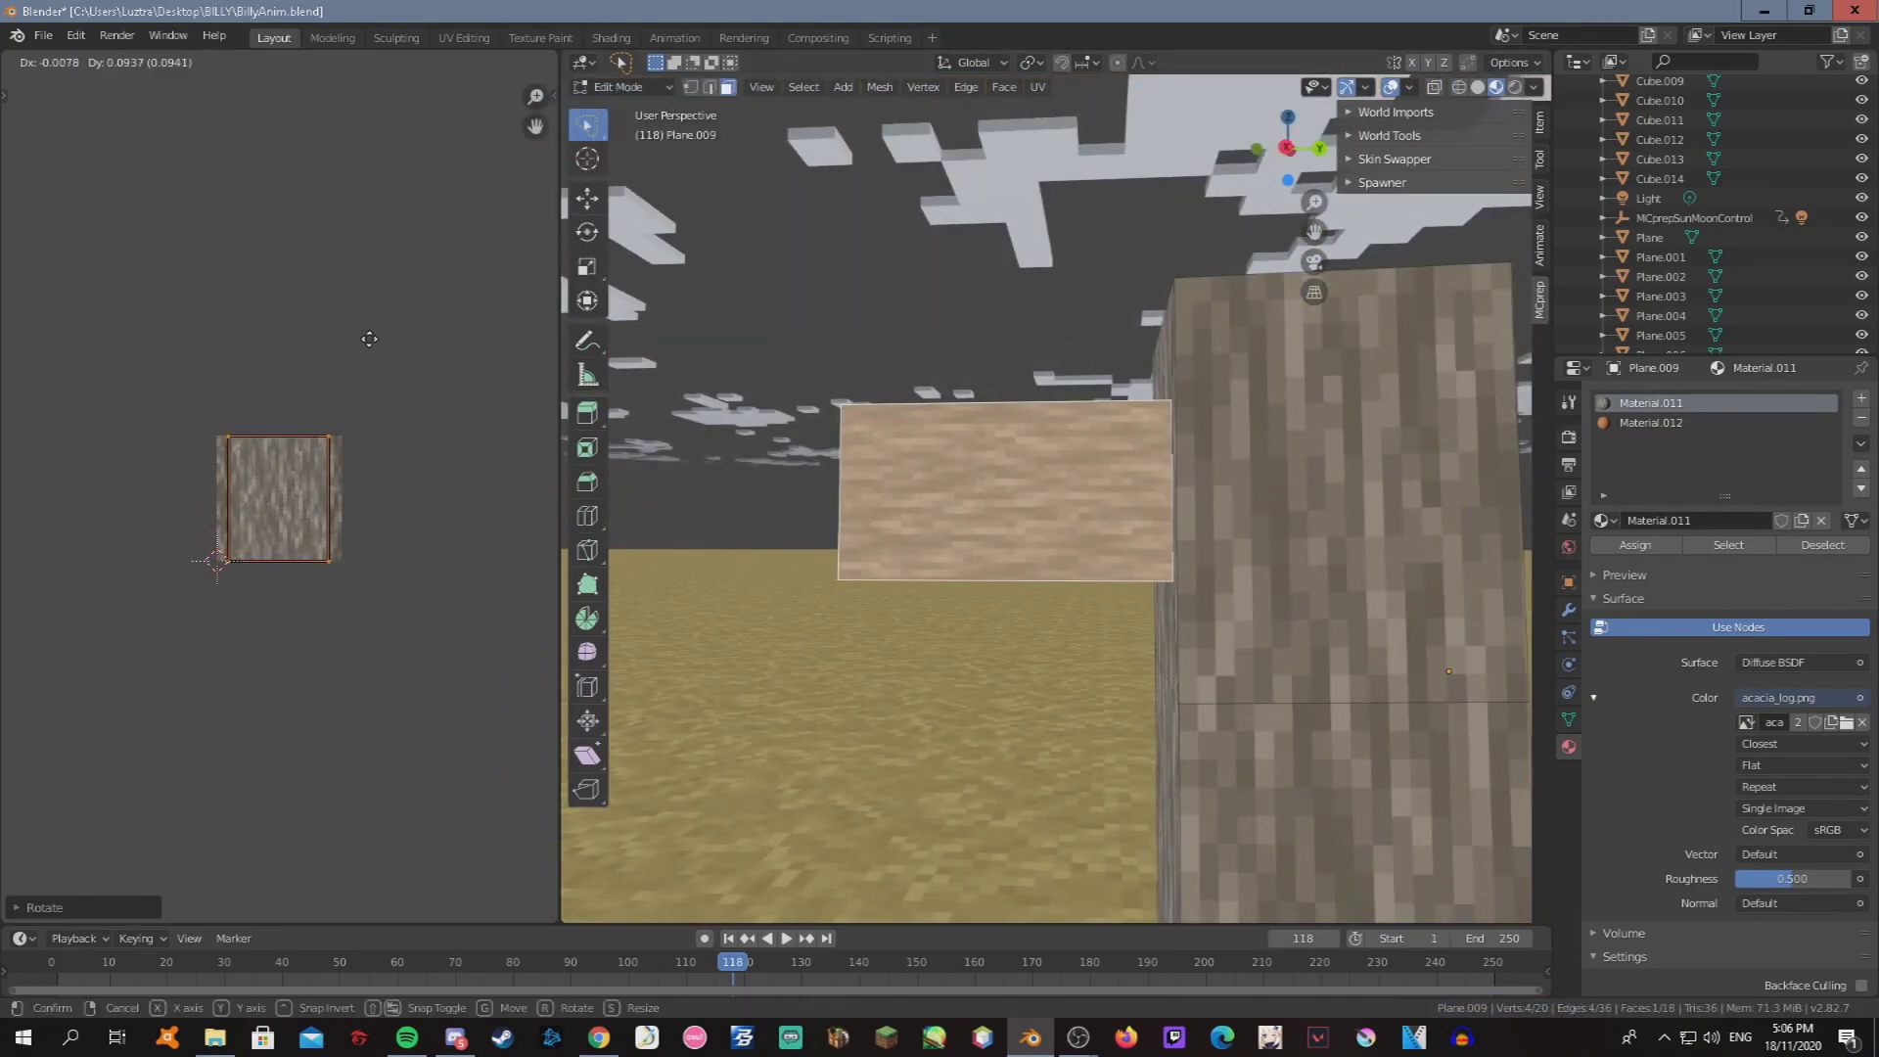
Re-unwrap the beam's faces, turning the island a quarter turn and mapping the side face as a full rectangle.
middle_drag(1017, 490, 1018, 588)
key(u)
click(335, 484)
key(r)
click(523, 648)
middle_drag(978, 489, 1098, 525)
click(1098, 525)
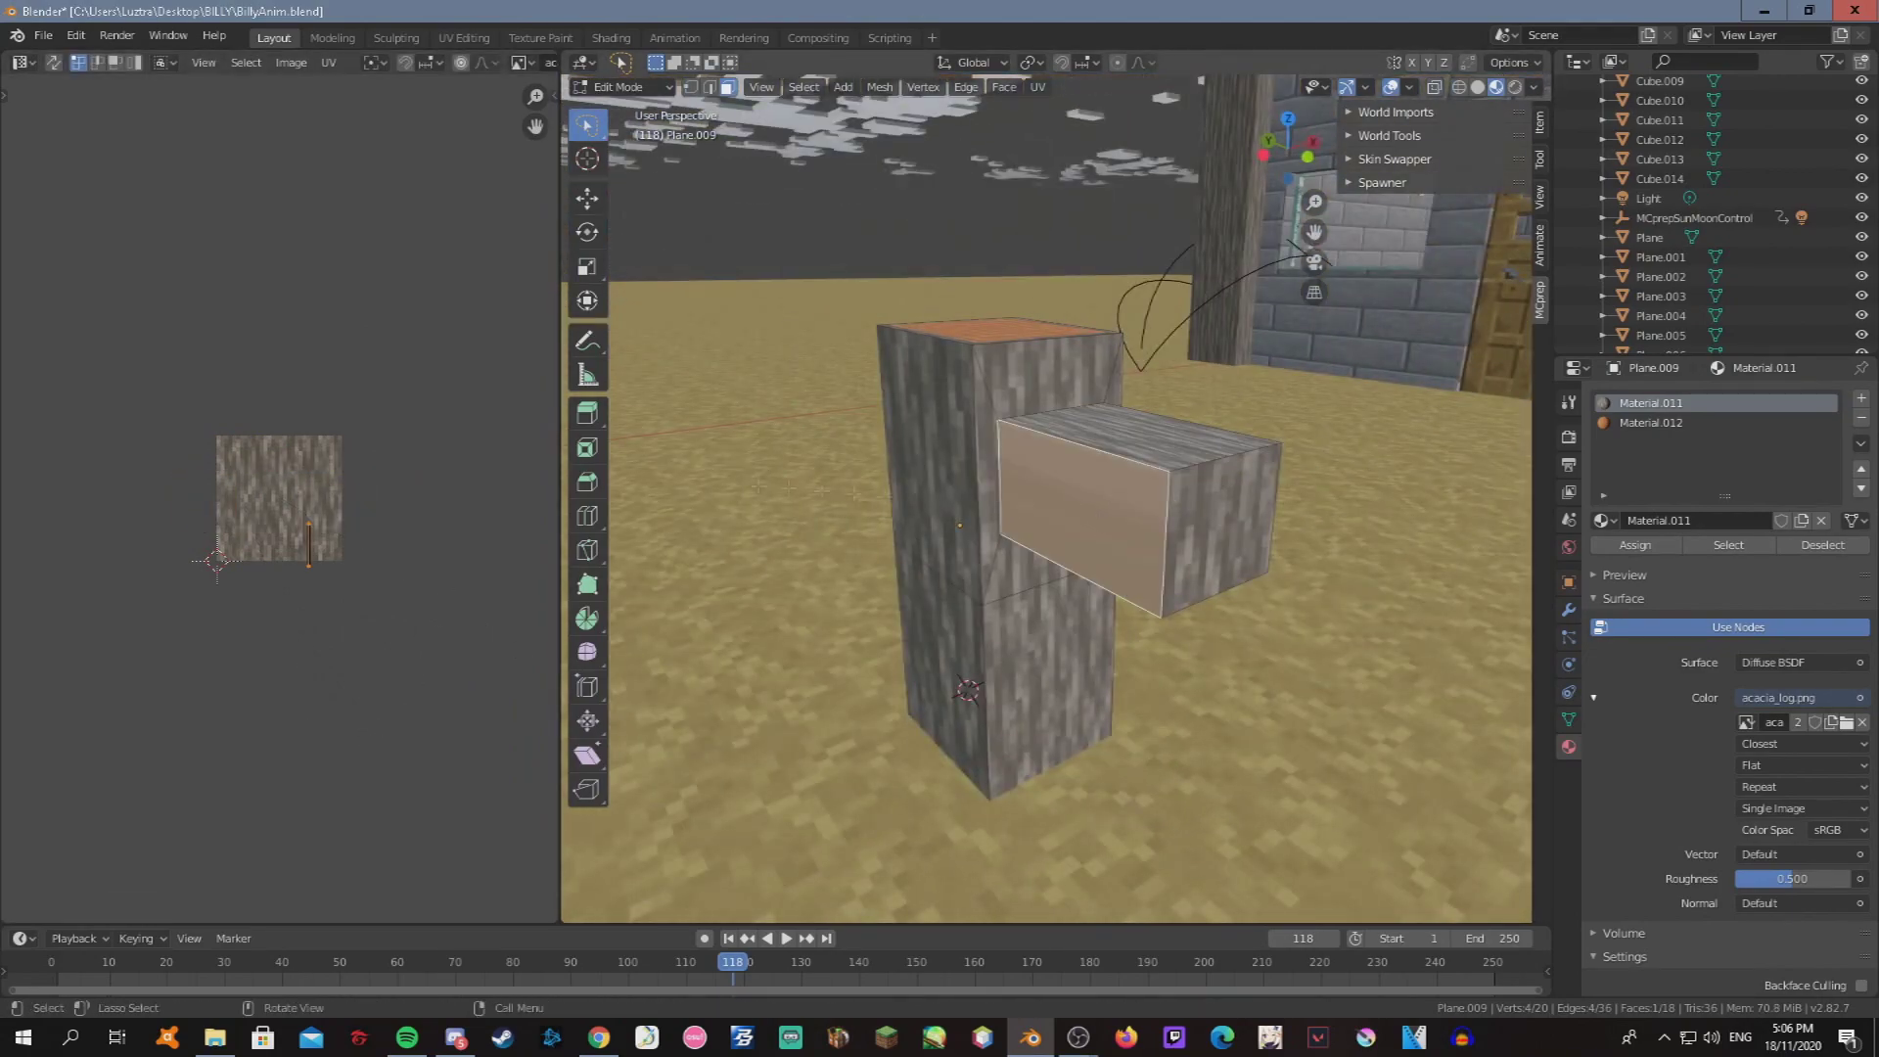
key(u)
click(291, 489)
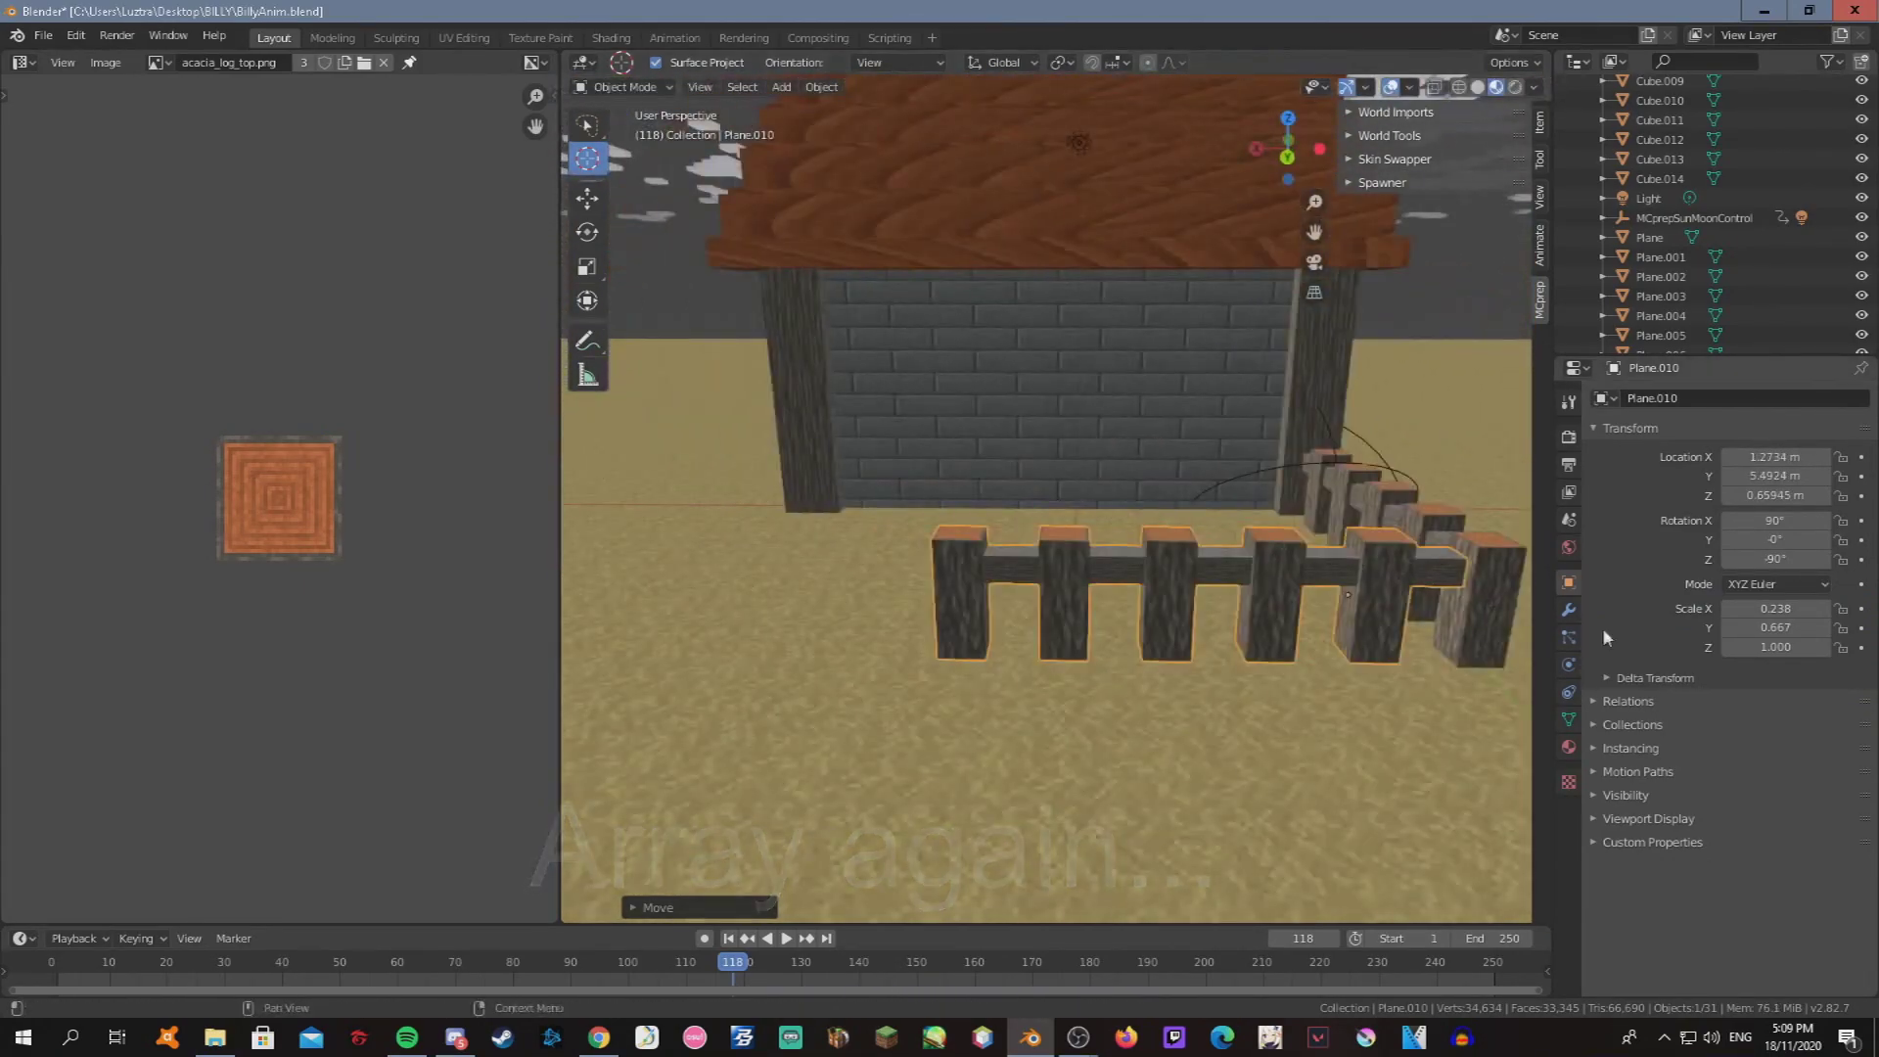
Set the fence Array modifier to 6 posts and flip Relative Offset Z from -1 to 1.
drag(1722, 505, 1801, 505)
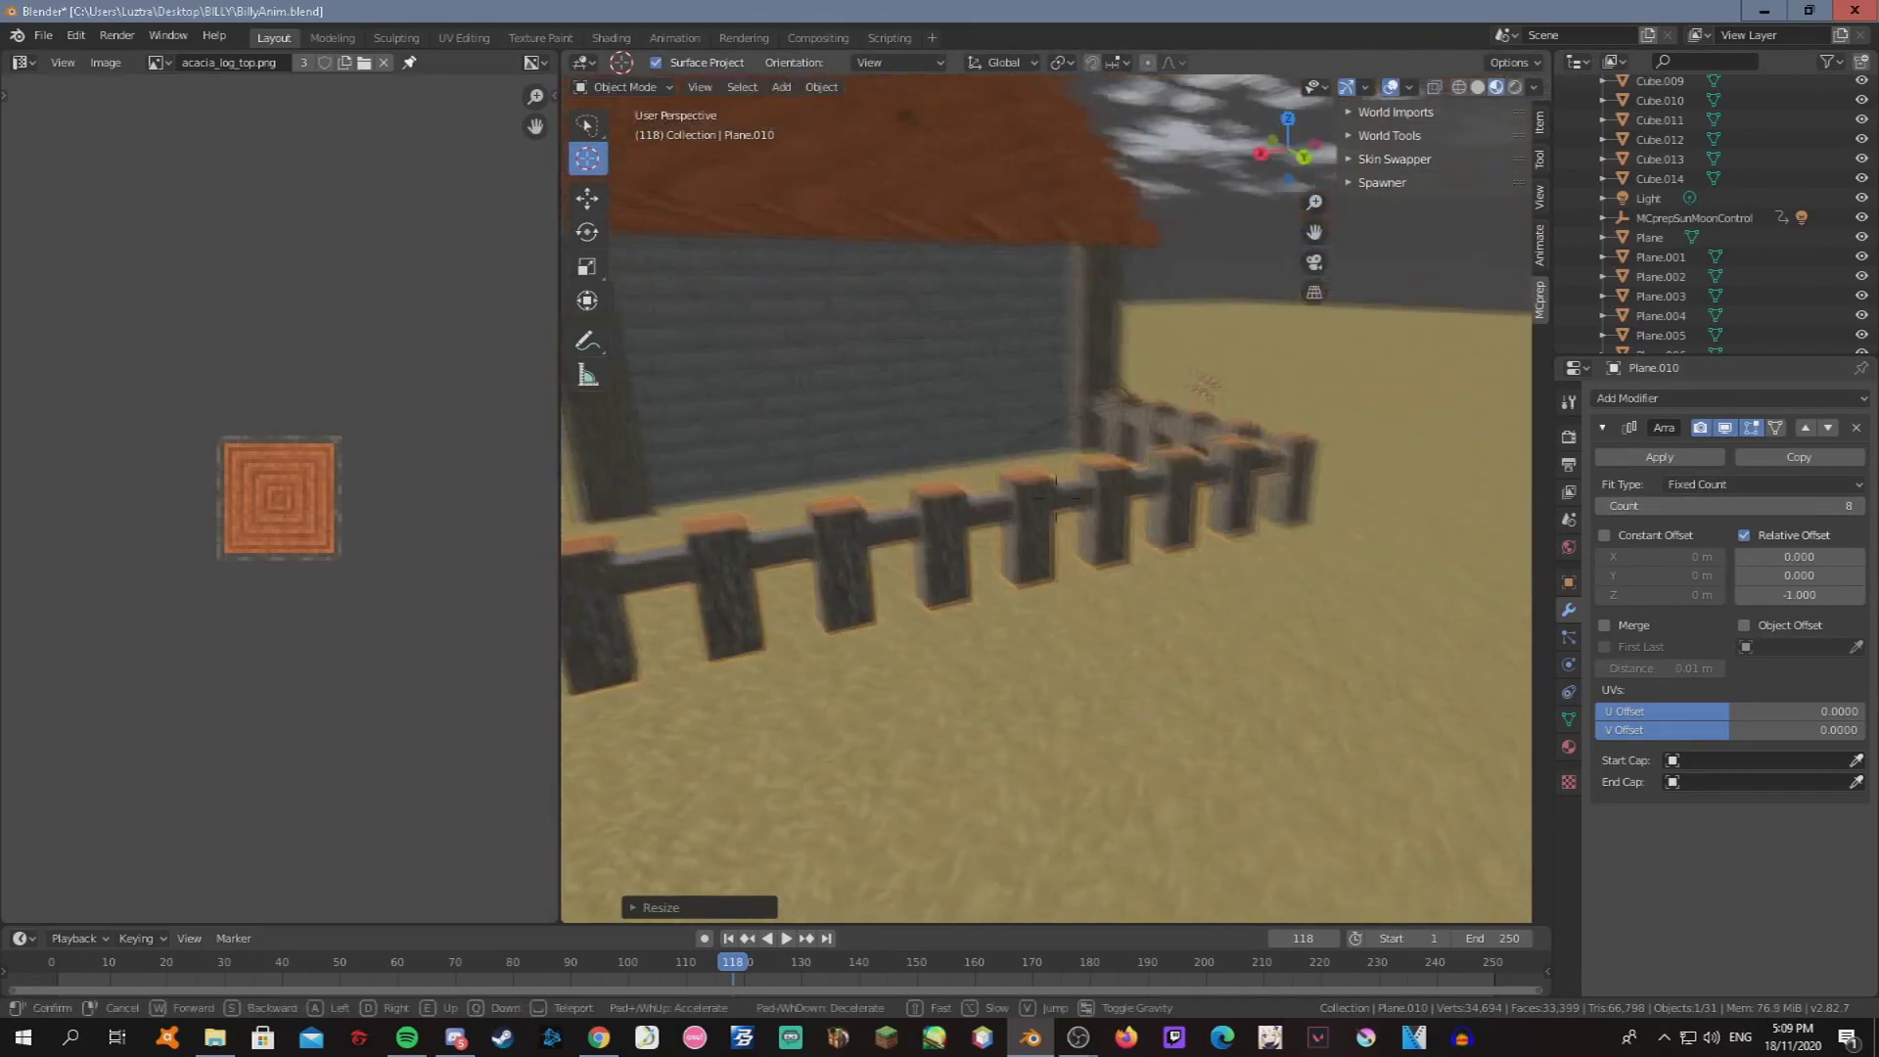
click(587, 125)
middle_drag(661, 489, 1523, 559)
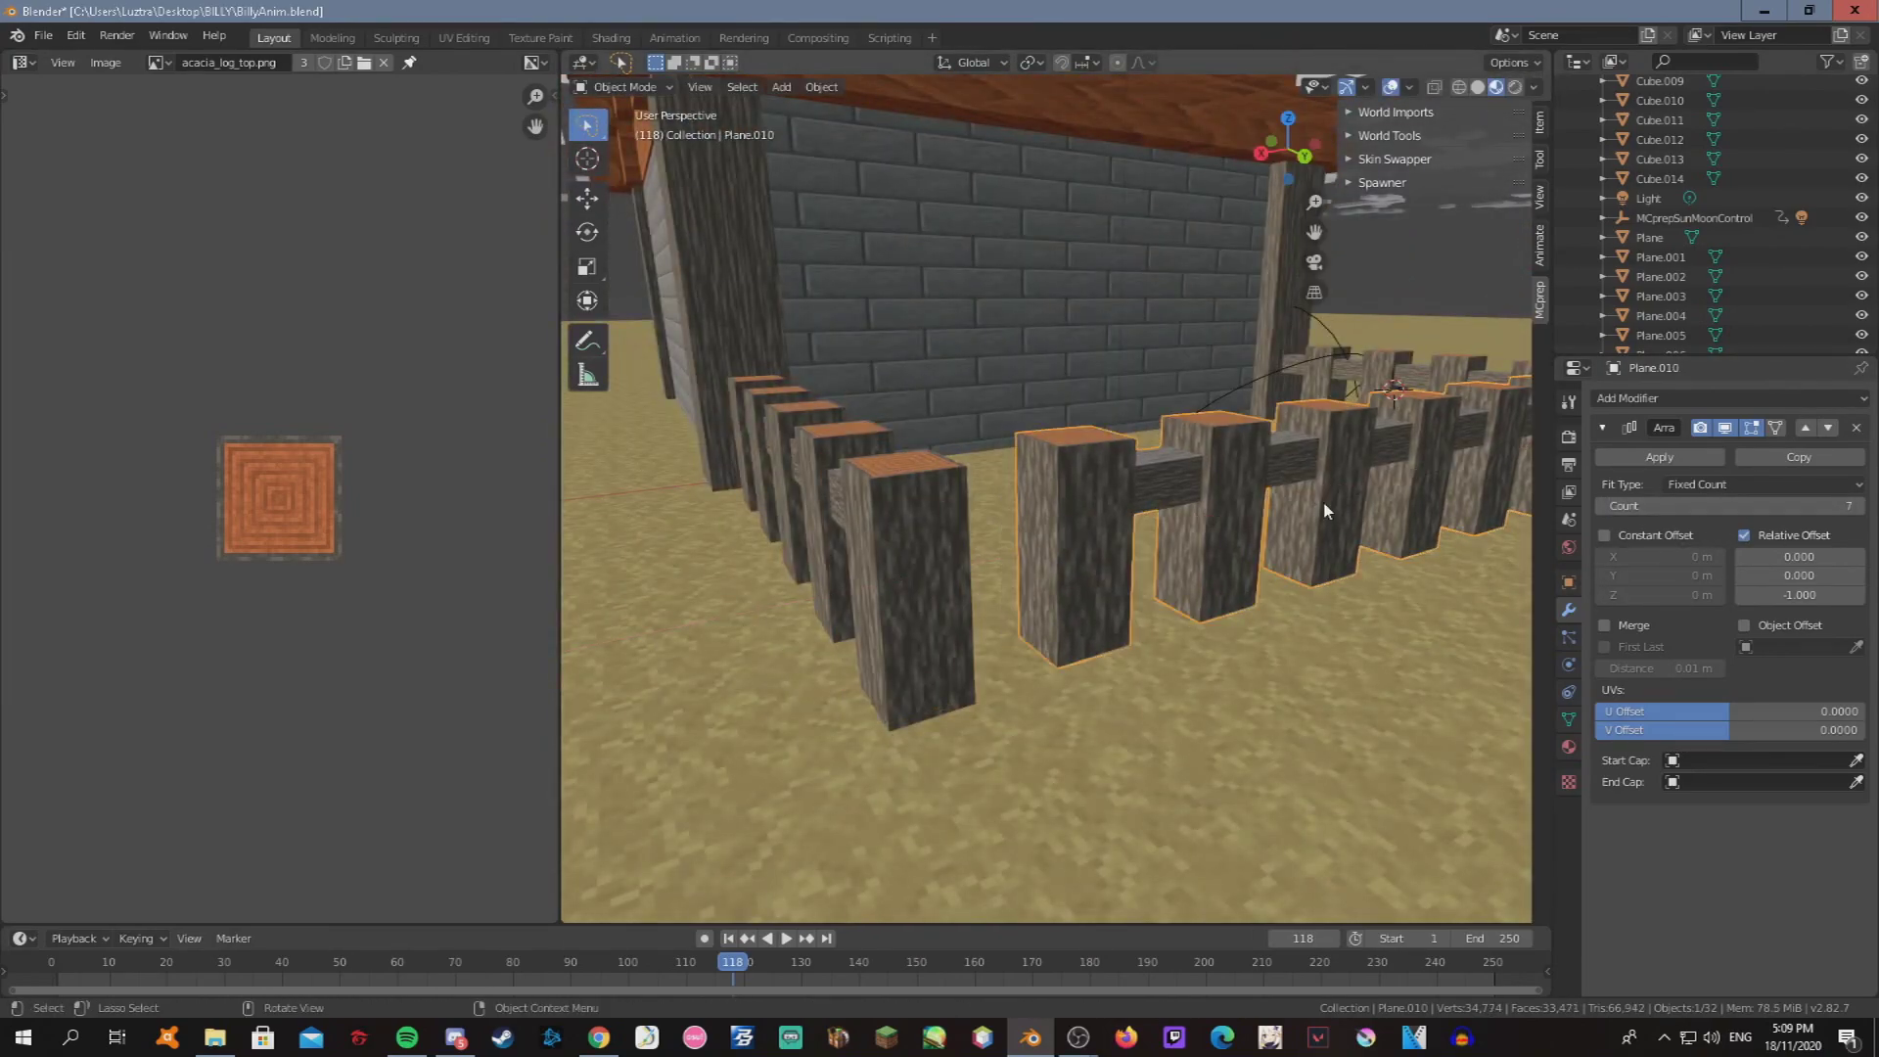
key(ctrl+z)
Fly around the house to check the fence runs, ending on the left side.
key(shift+grave)
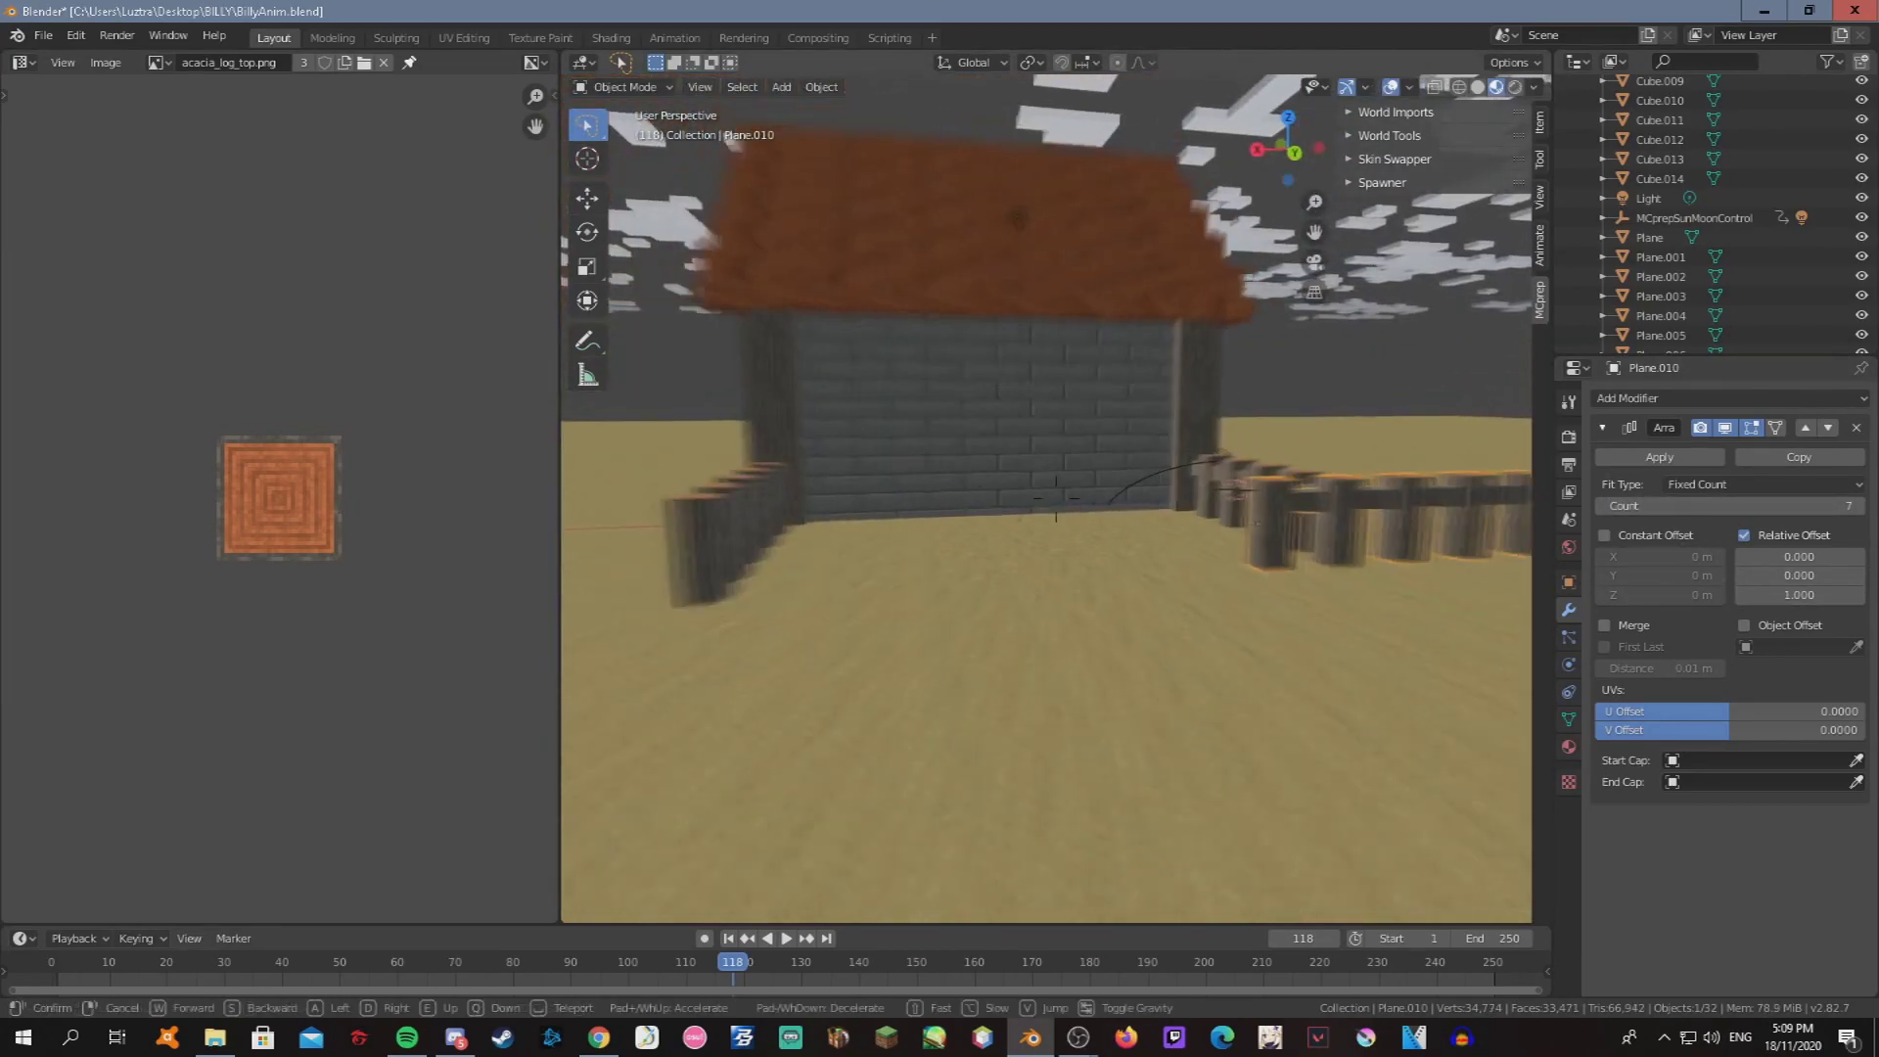
key(w)
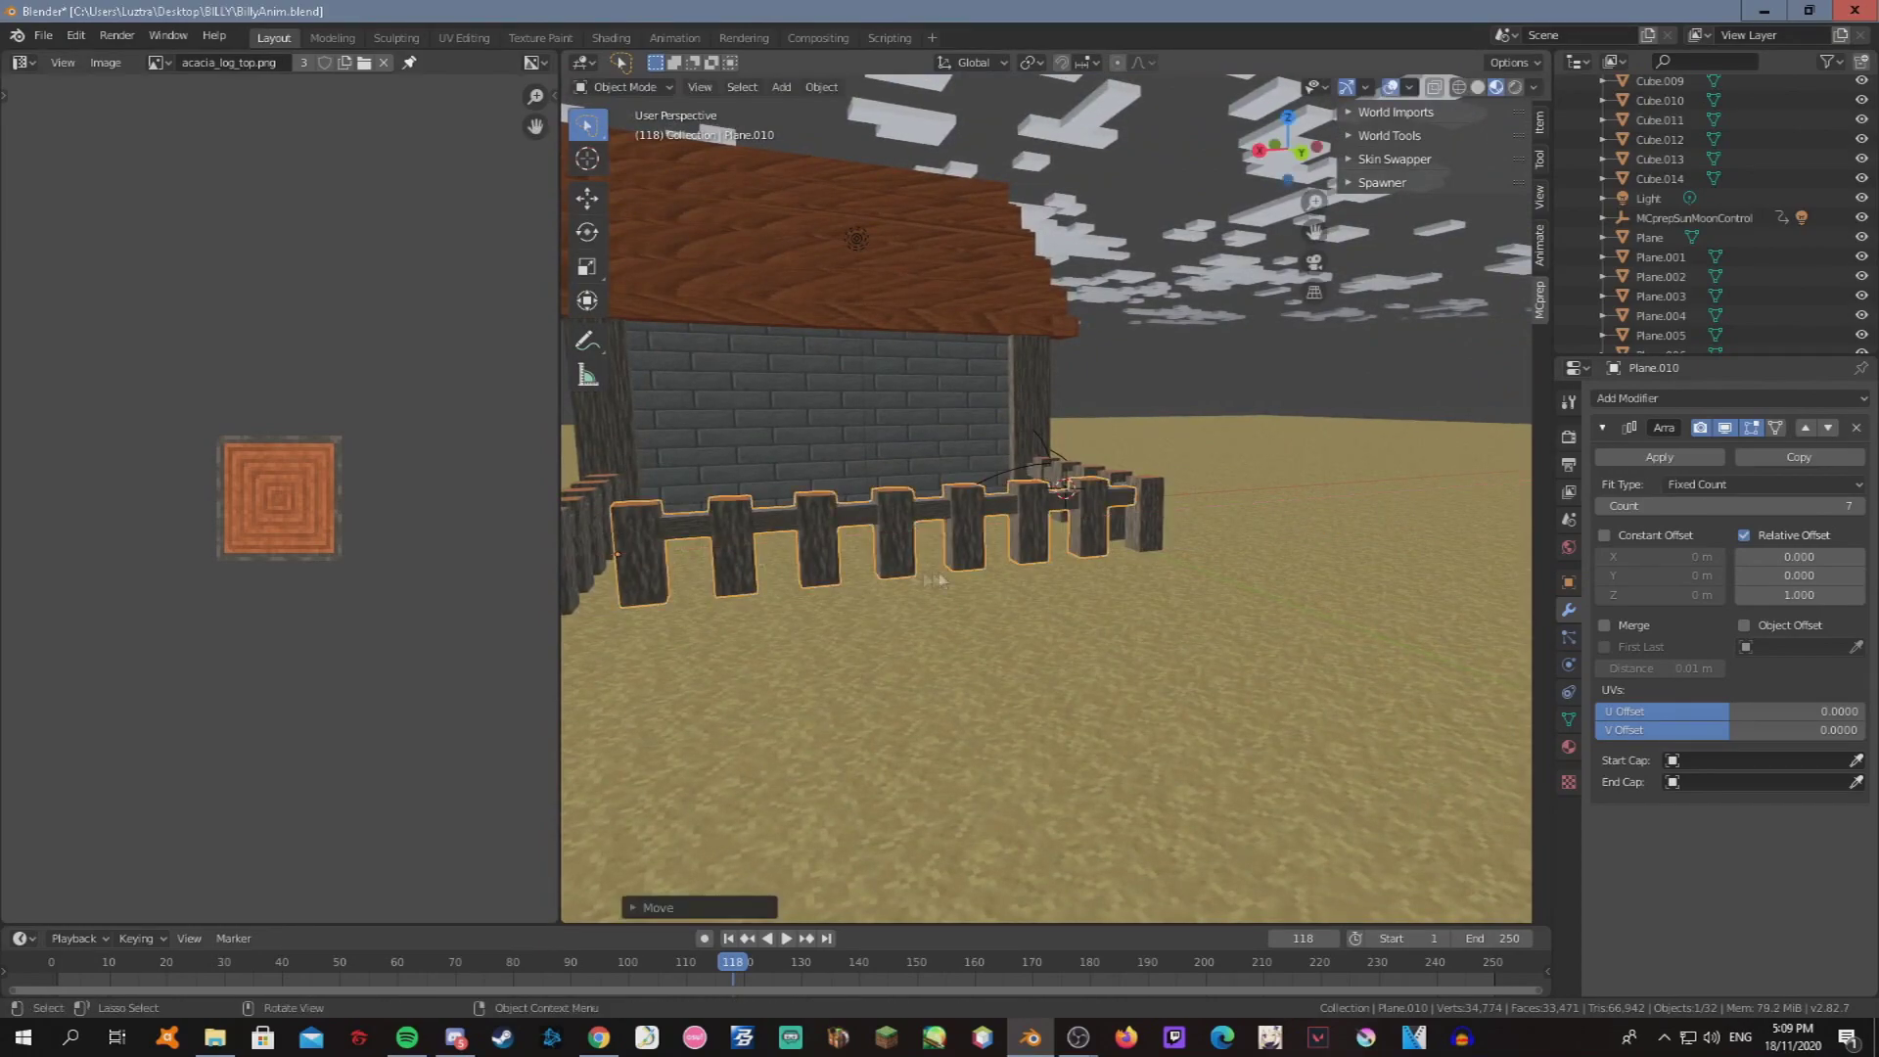
key(Escape)
key(shift+grave)
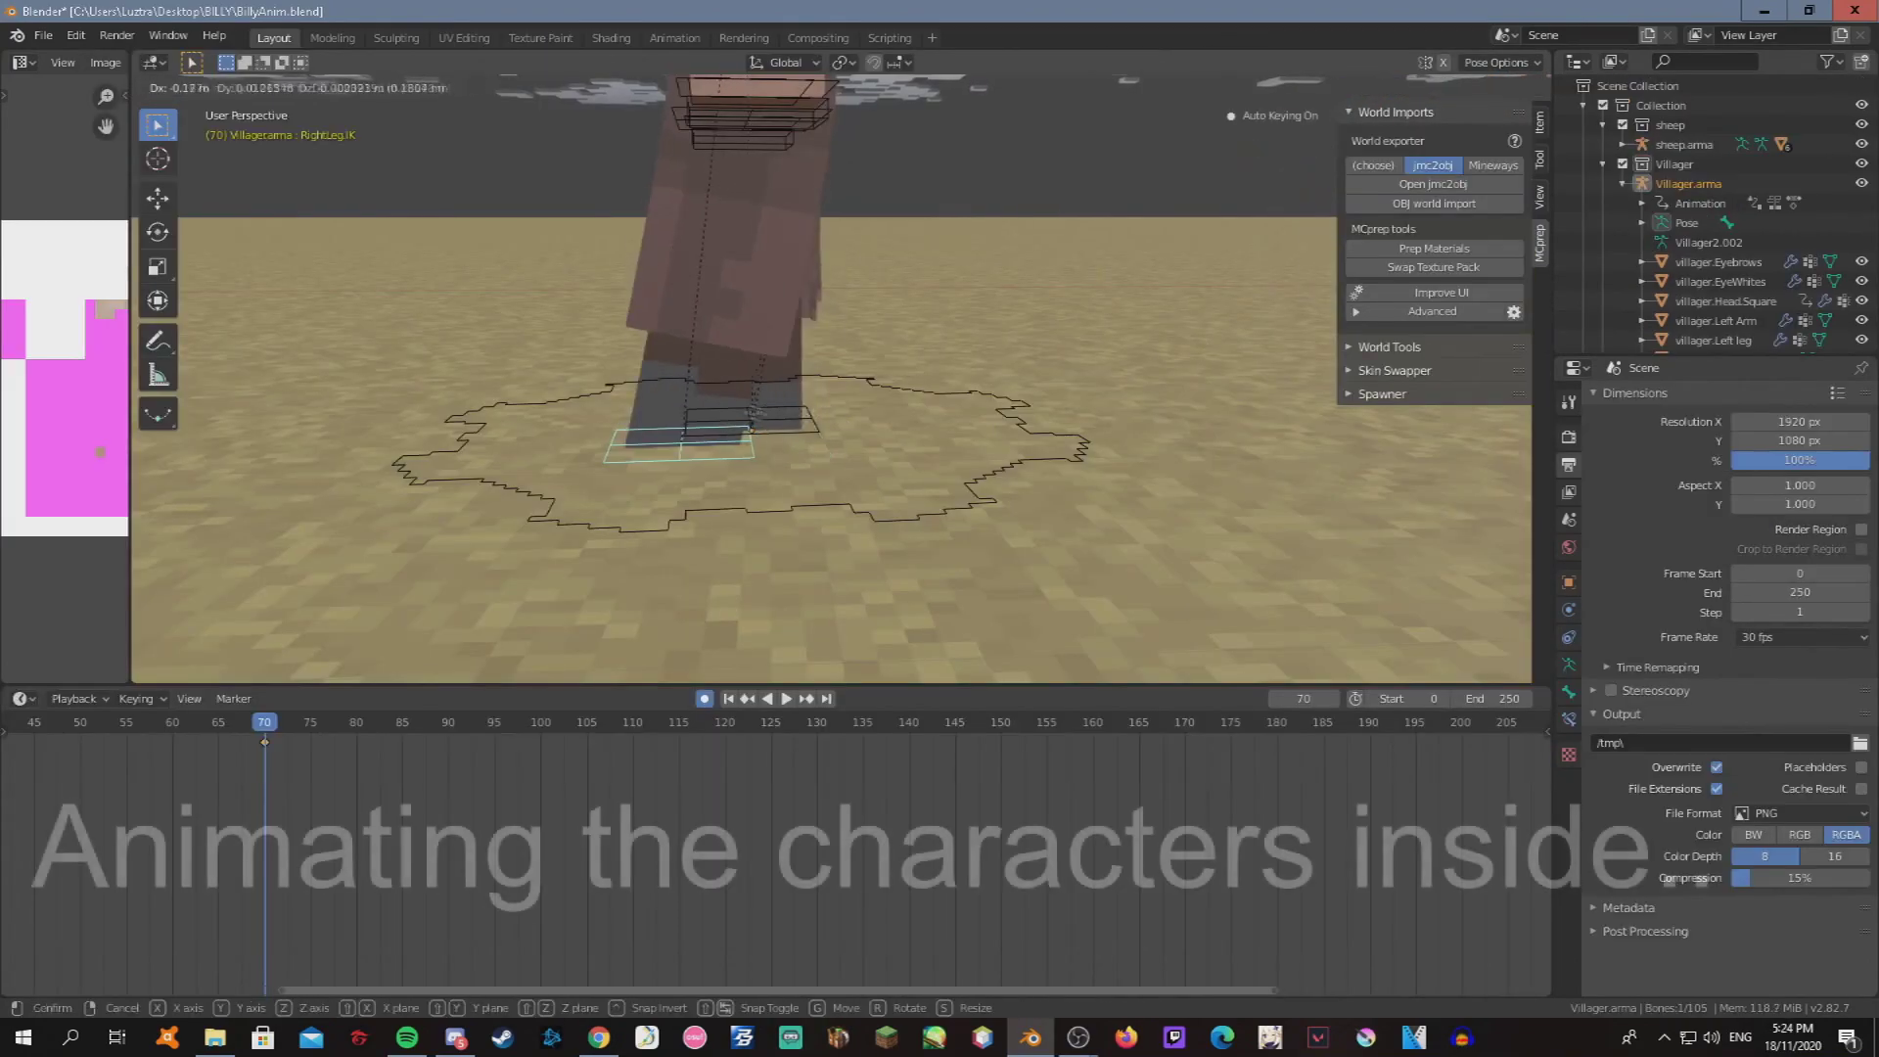
Reposition the LeftLeg.IK and RightLeg.IK foot controls into a stepping stance.
click(754, 412)
click(754, 412)
key(g)
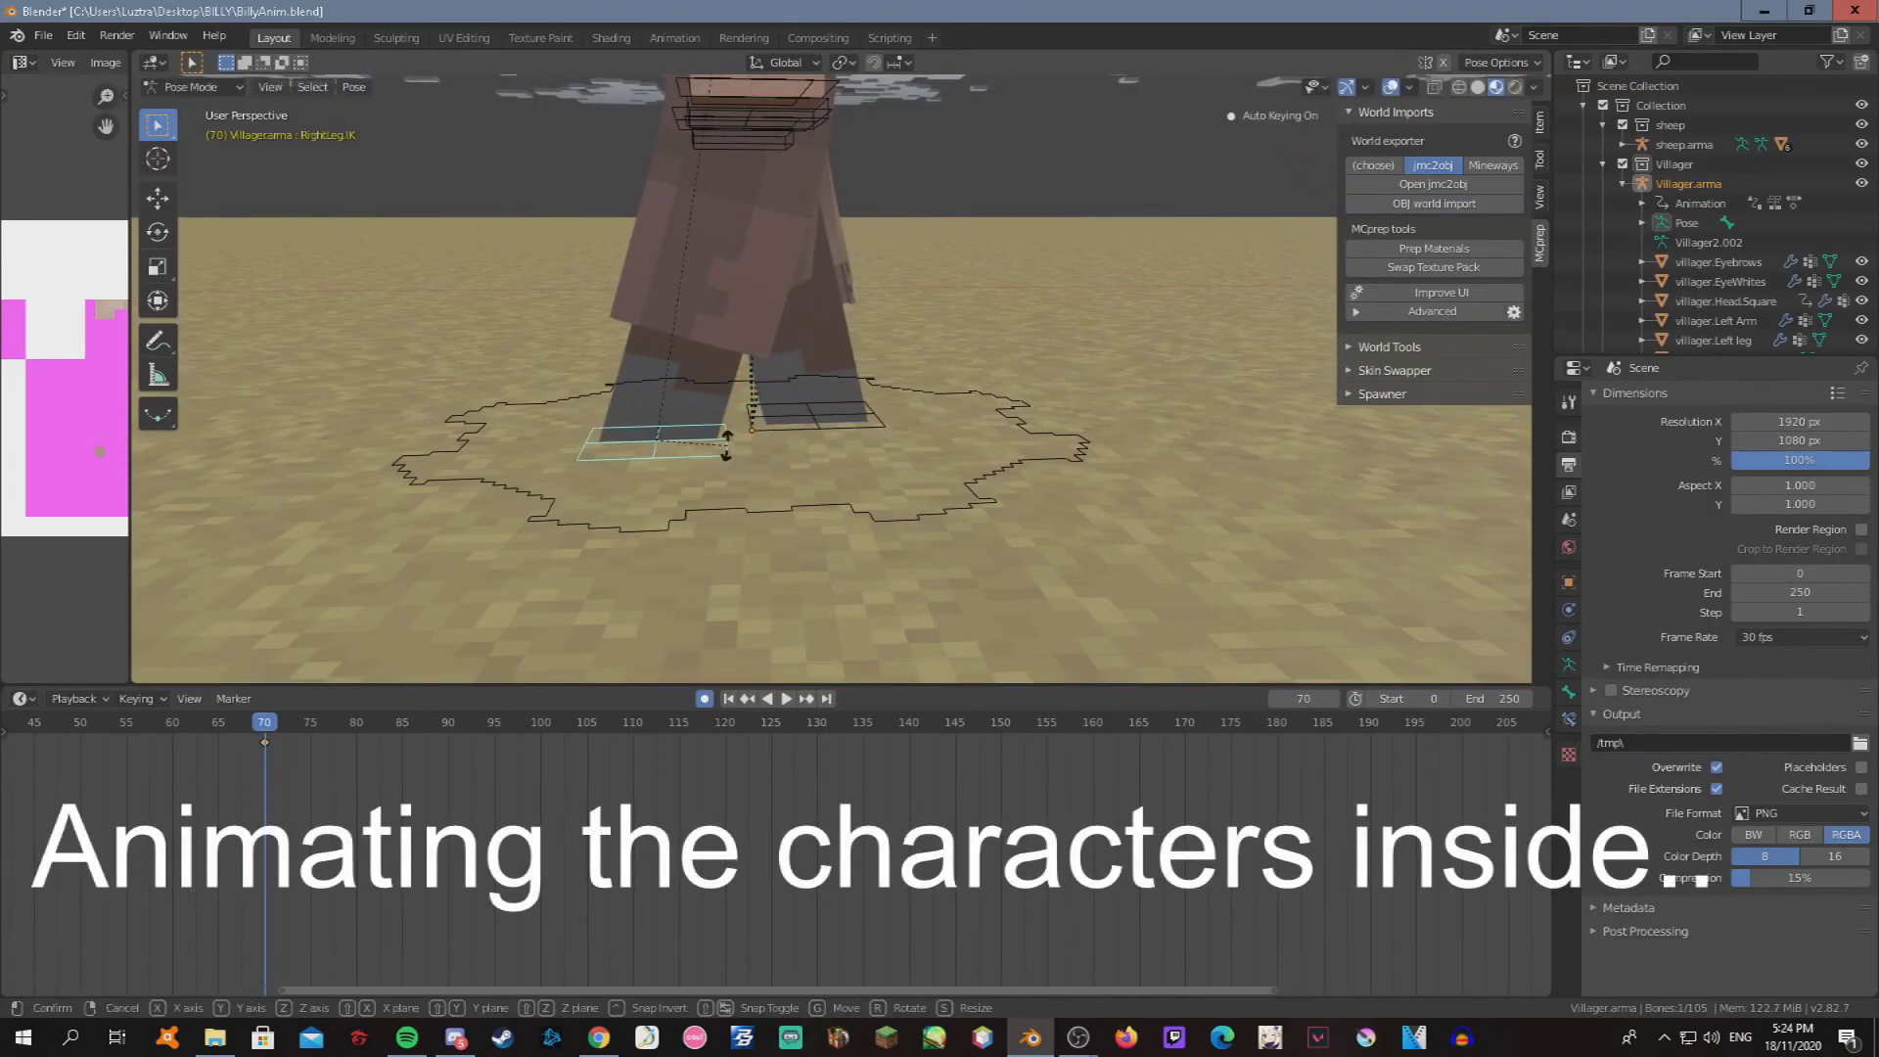
click(725, 445)
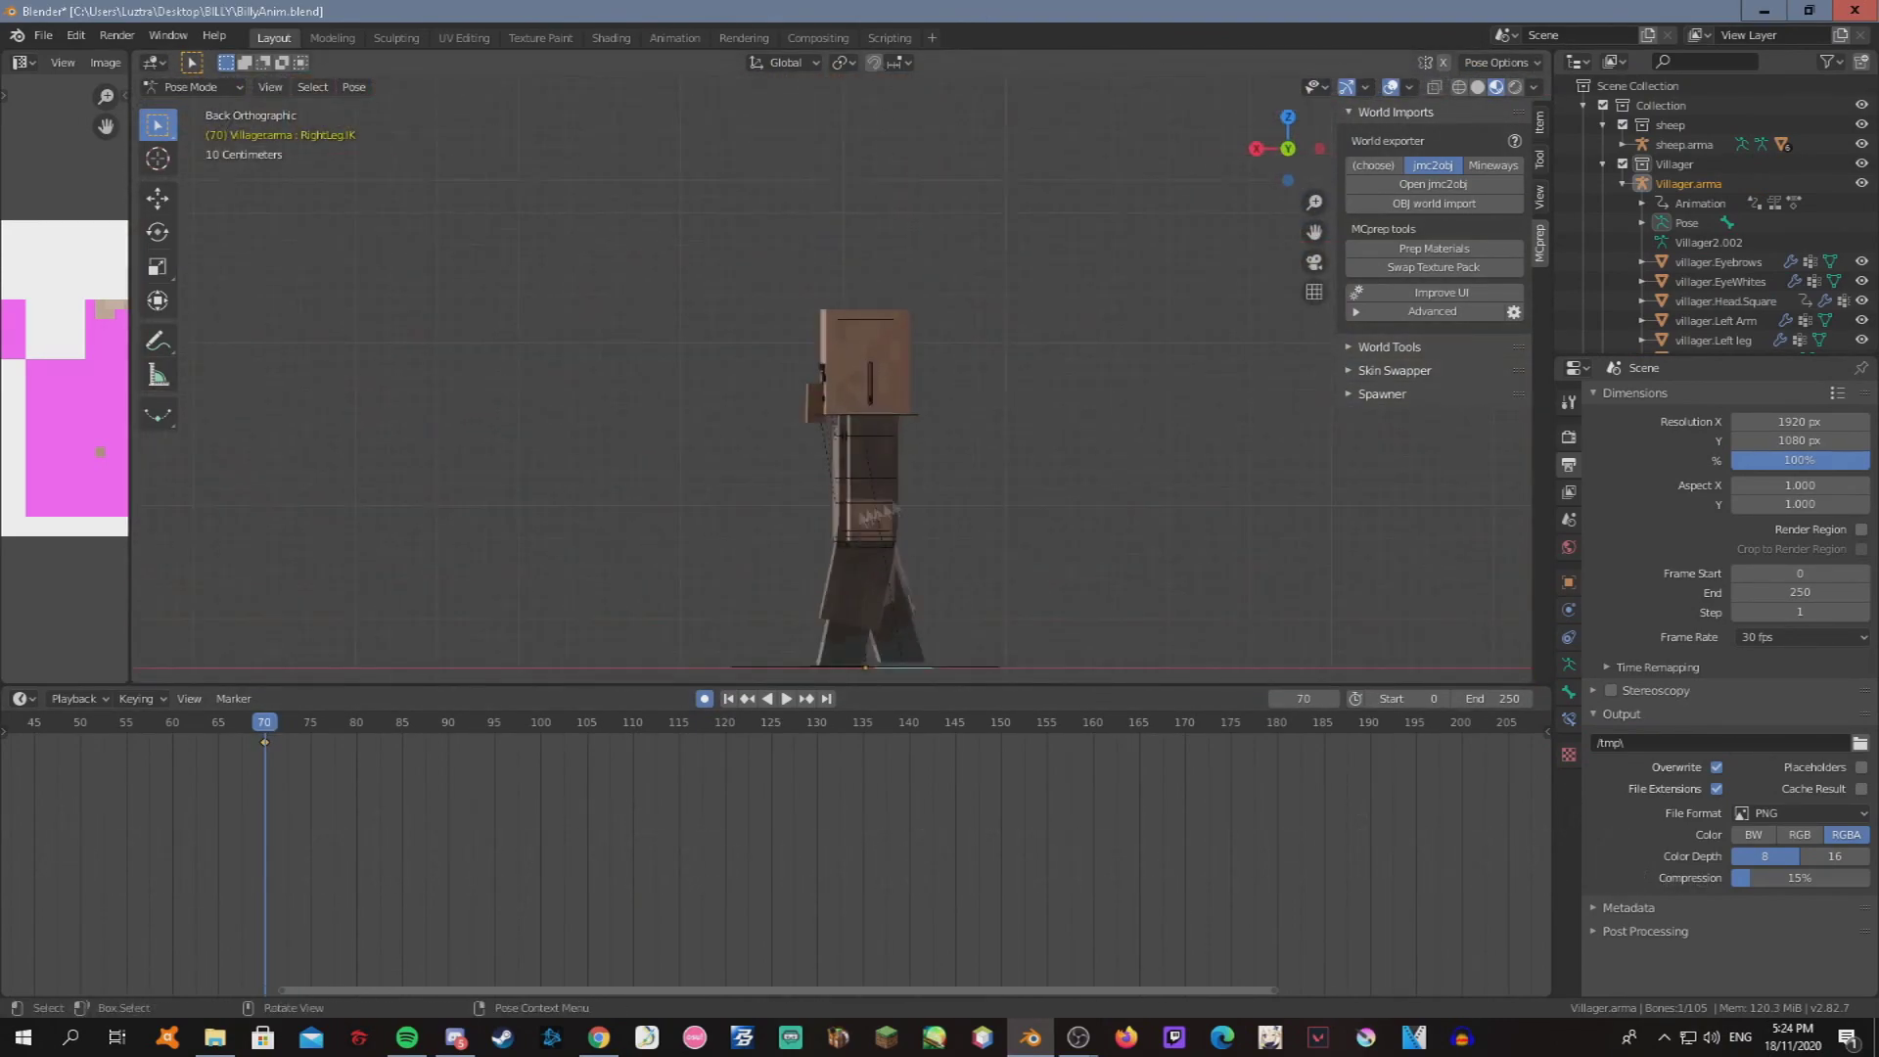
click(746, 553)
key(g)
click(746, 554)
click(827, 554)
key(g)
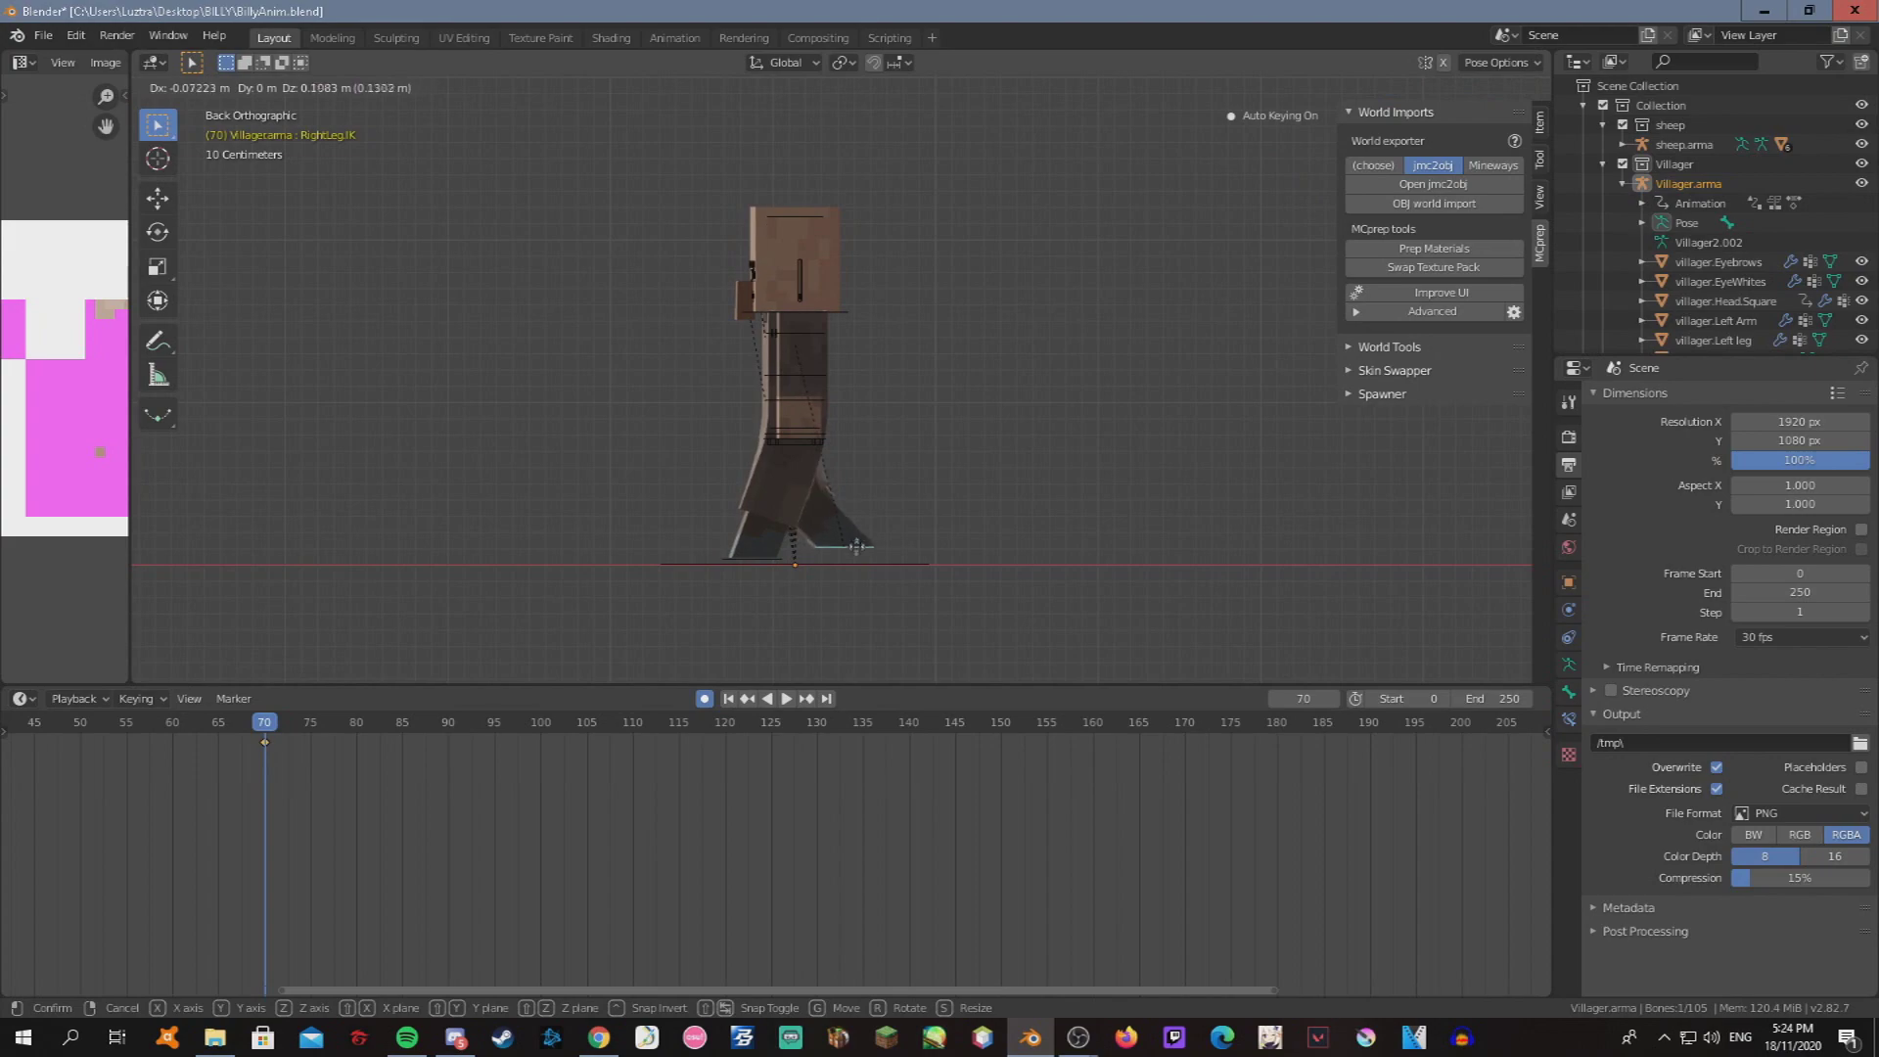
click(861, 543)
At frame 81, move the left foot beside the right, keyframe the legs, and preview.
click(320, 732)
drag(320, 732, 365, 732)
key(shift+grave)
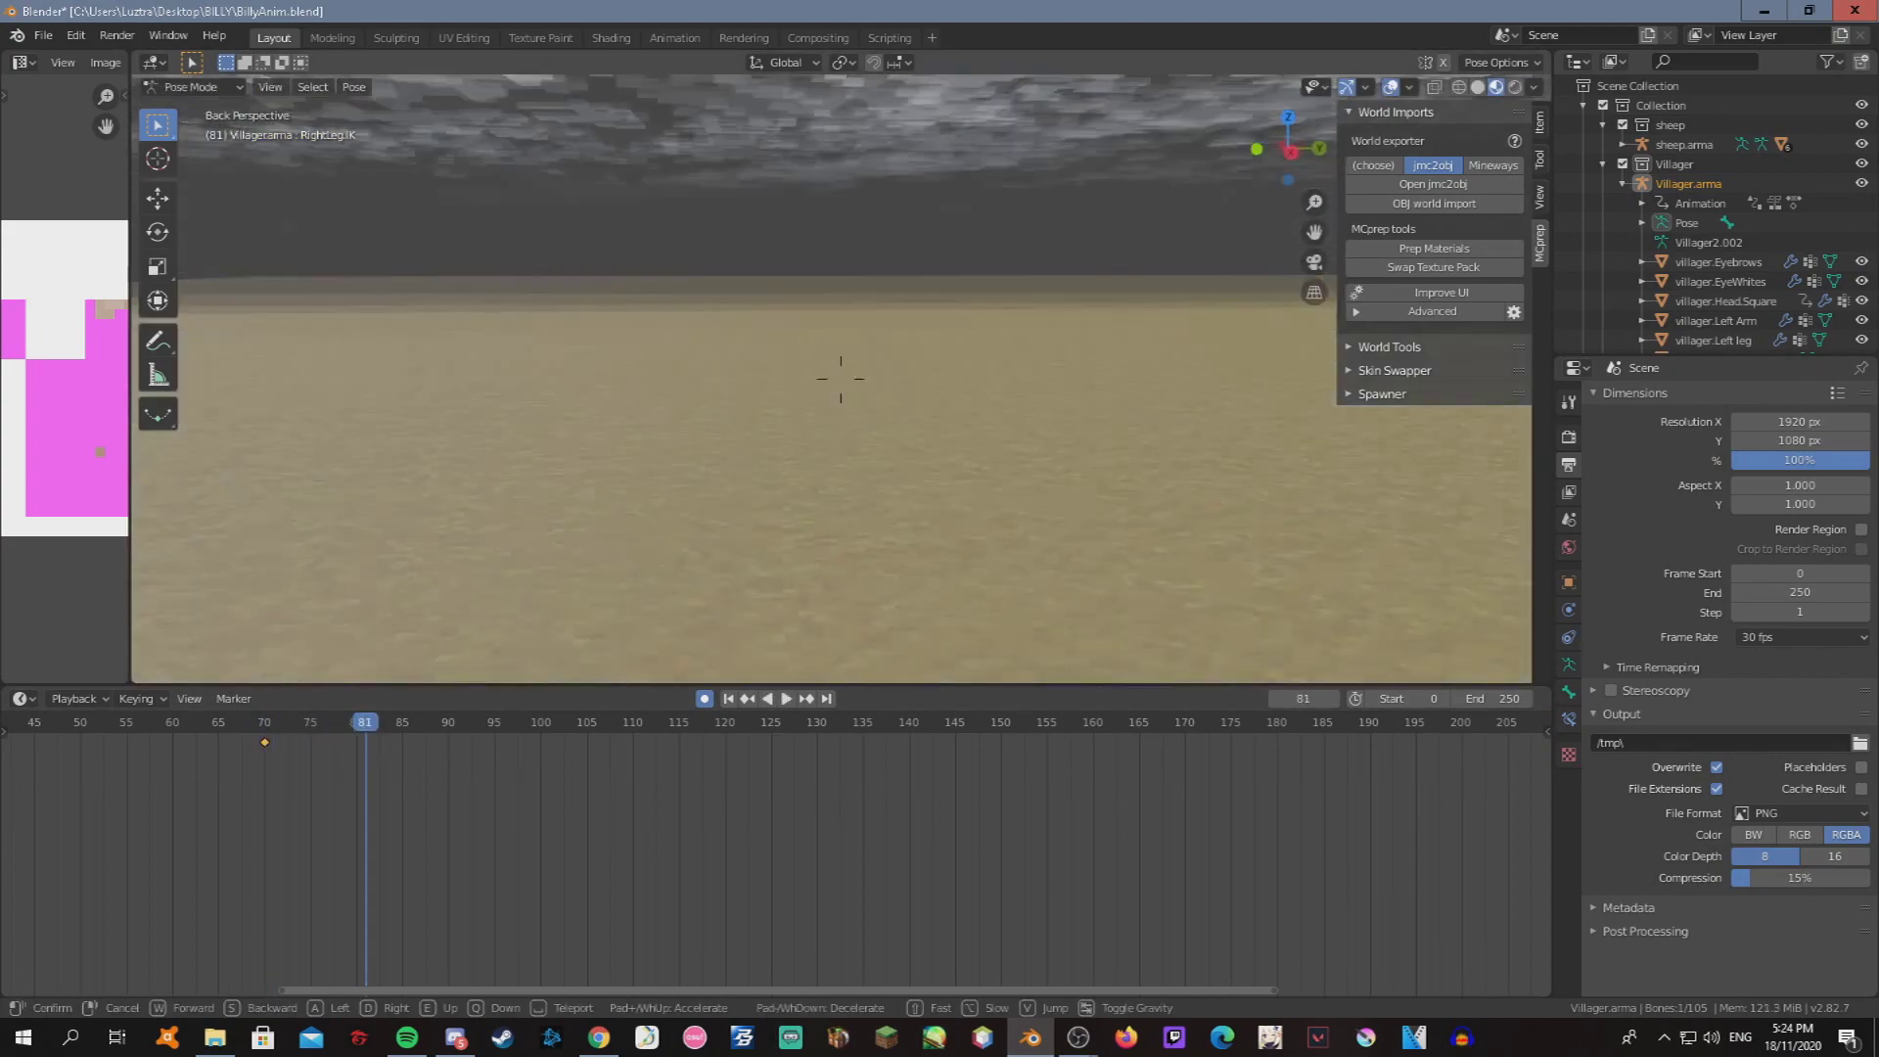
click(840, 377)
click(675, 435)
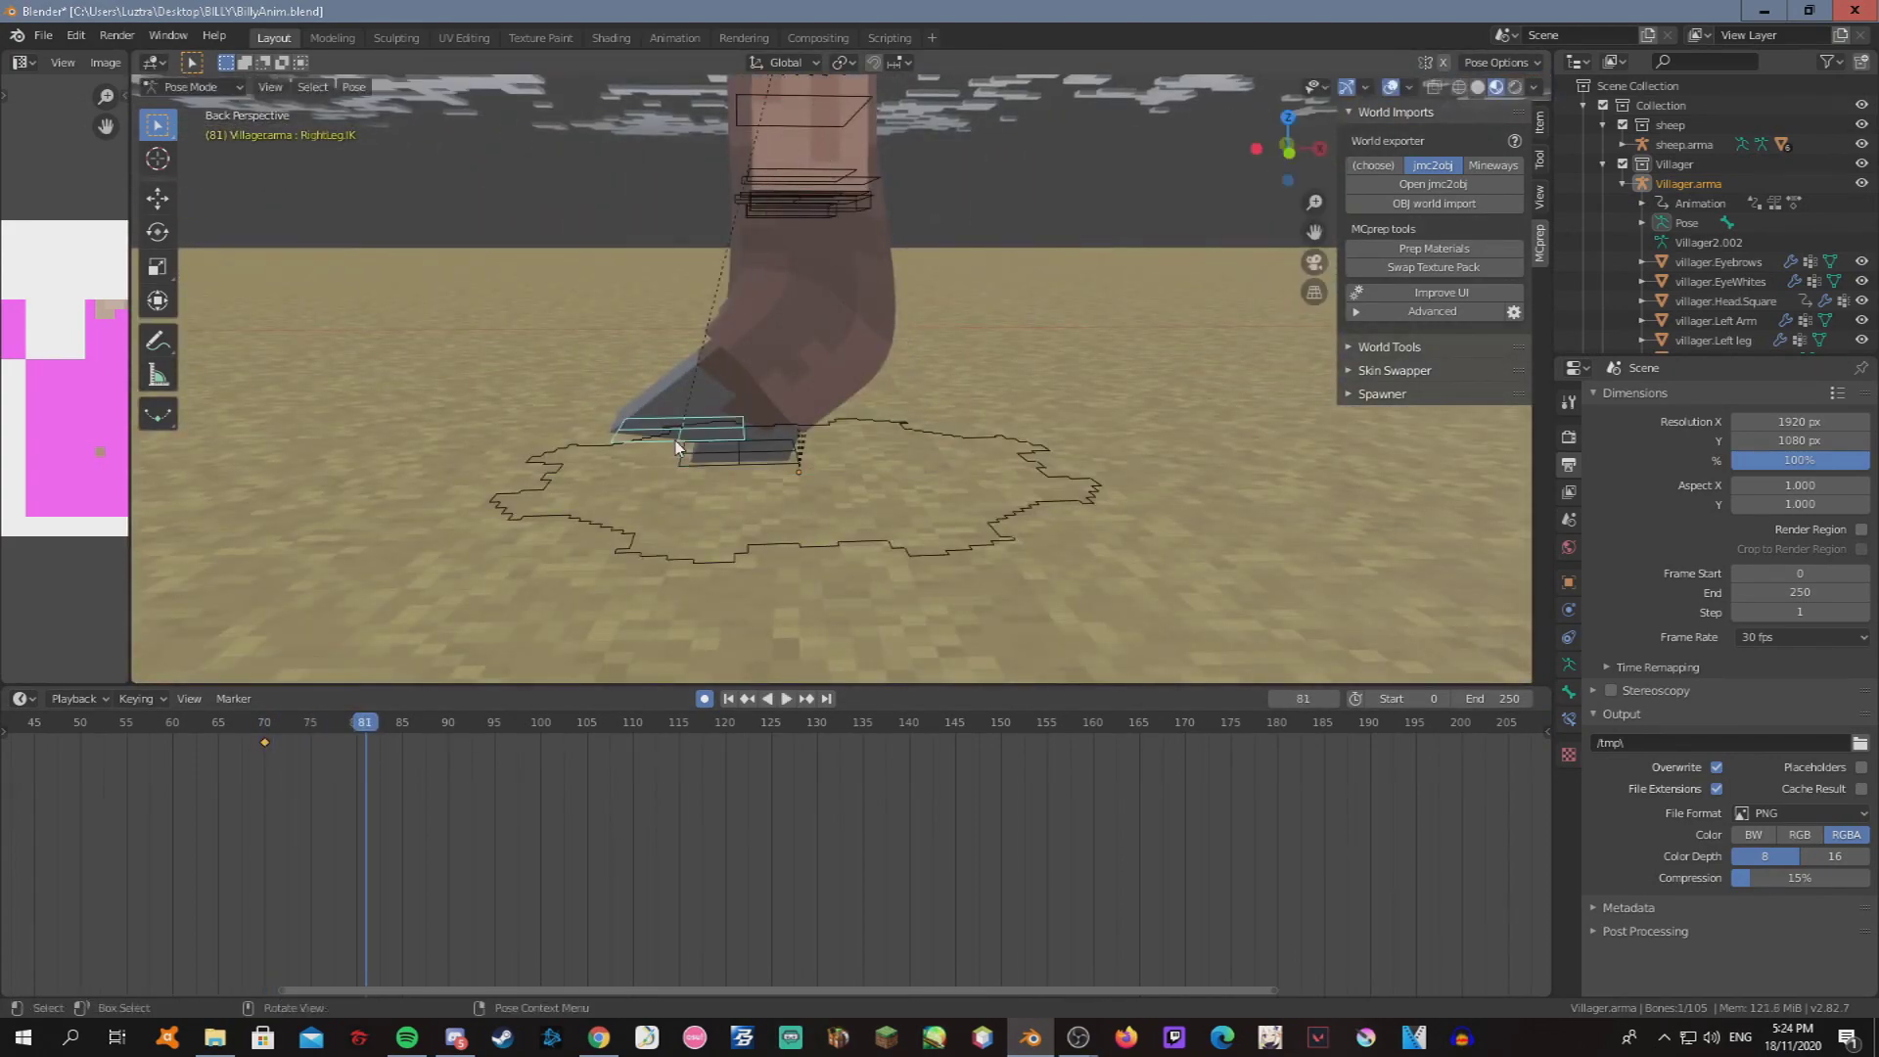
key(g)
click(754, 466)
key(i)
key(space)
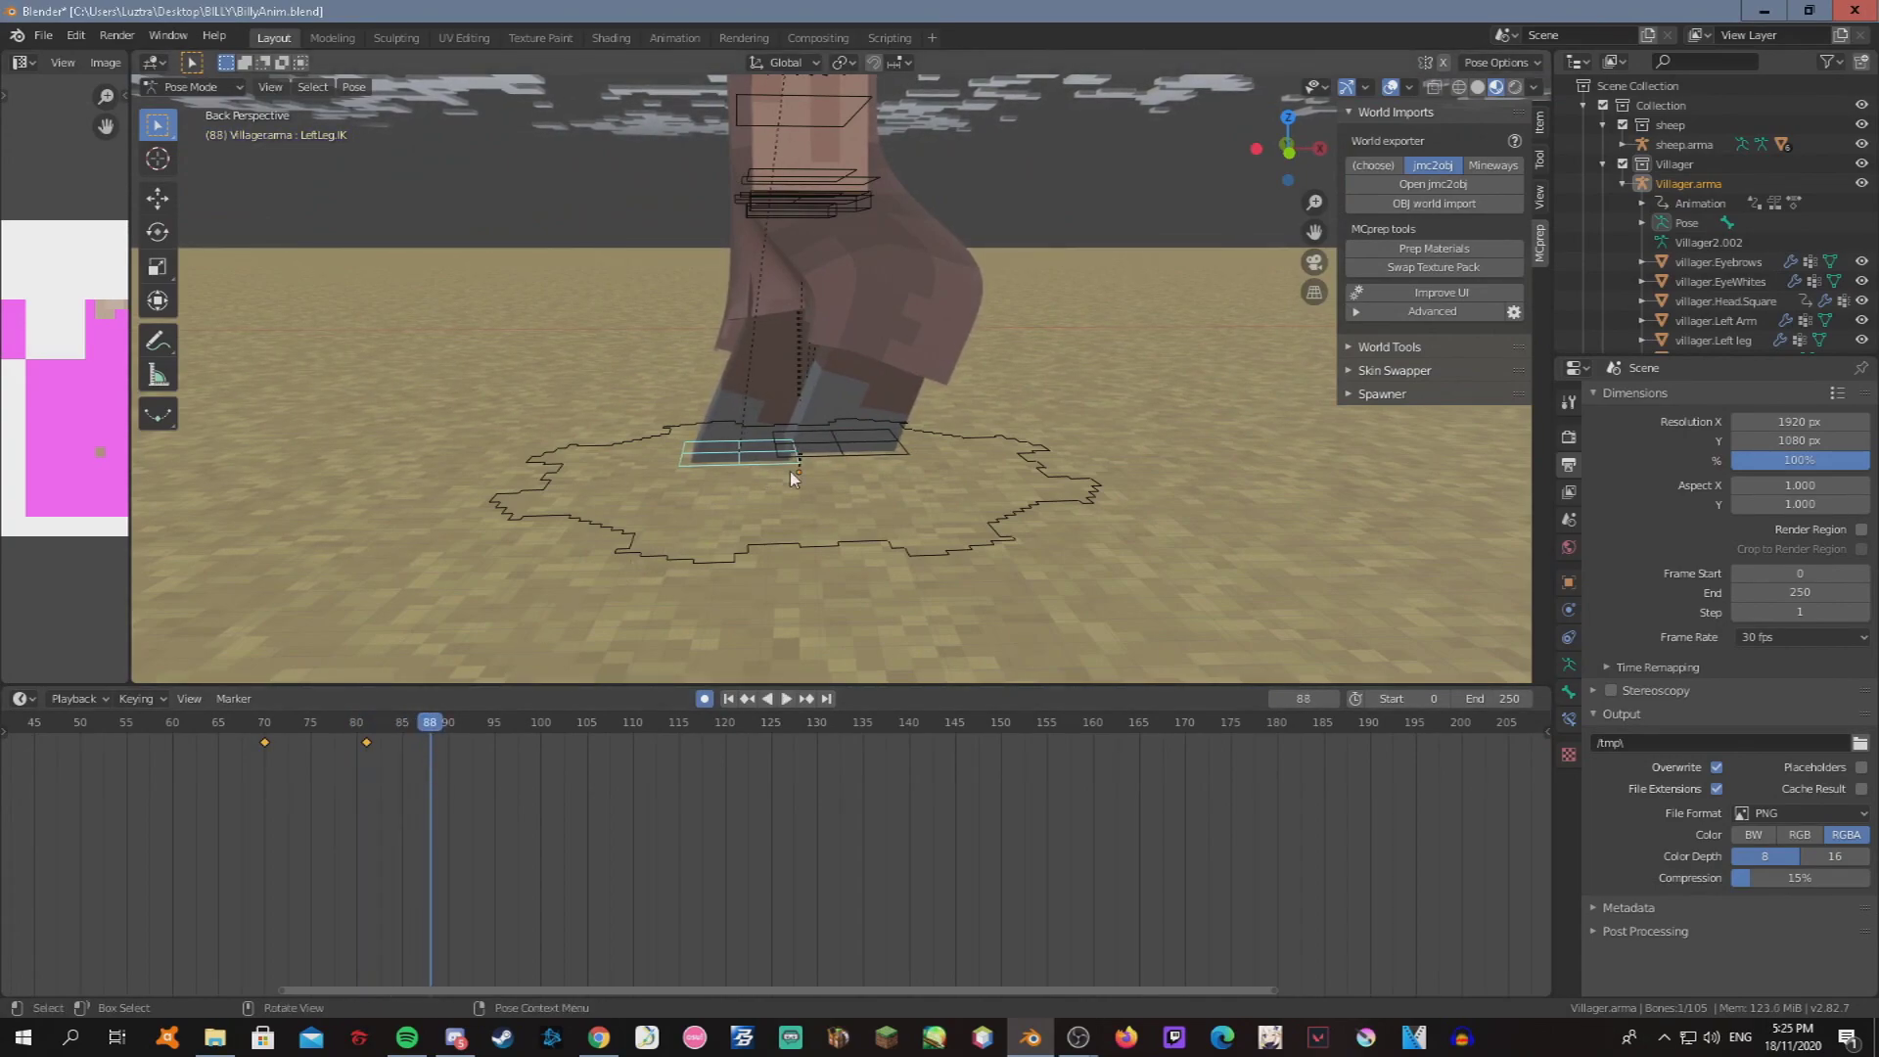
Retime the right foot's frame-88 keyframe to frame 83 and jump the playhead there.
key(g)
click(699, 391)
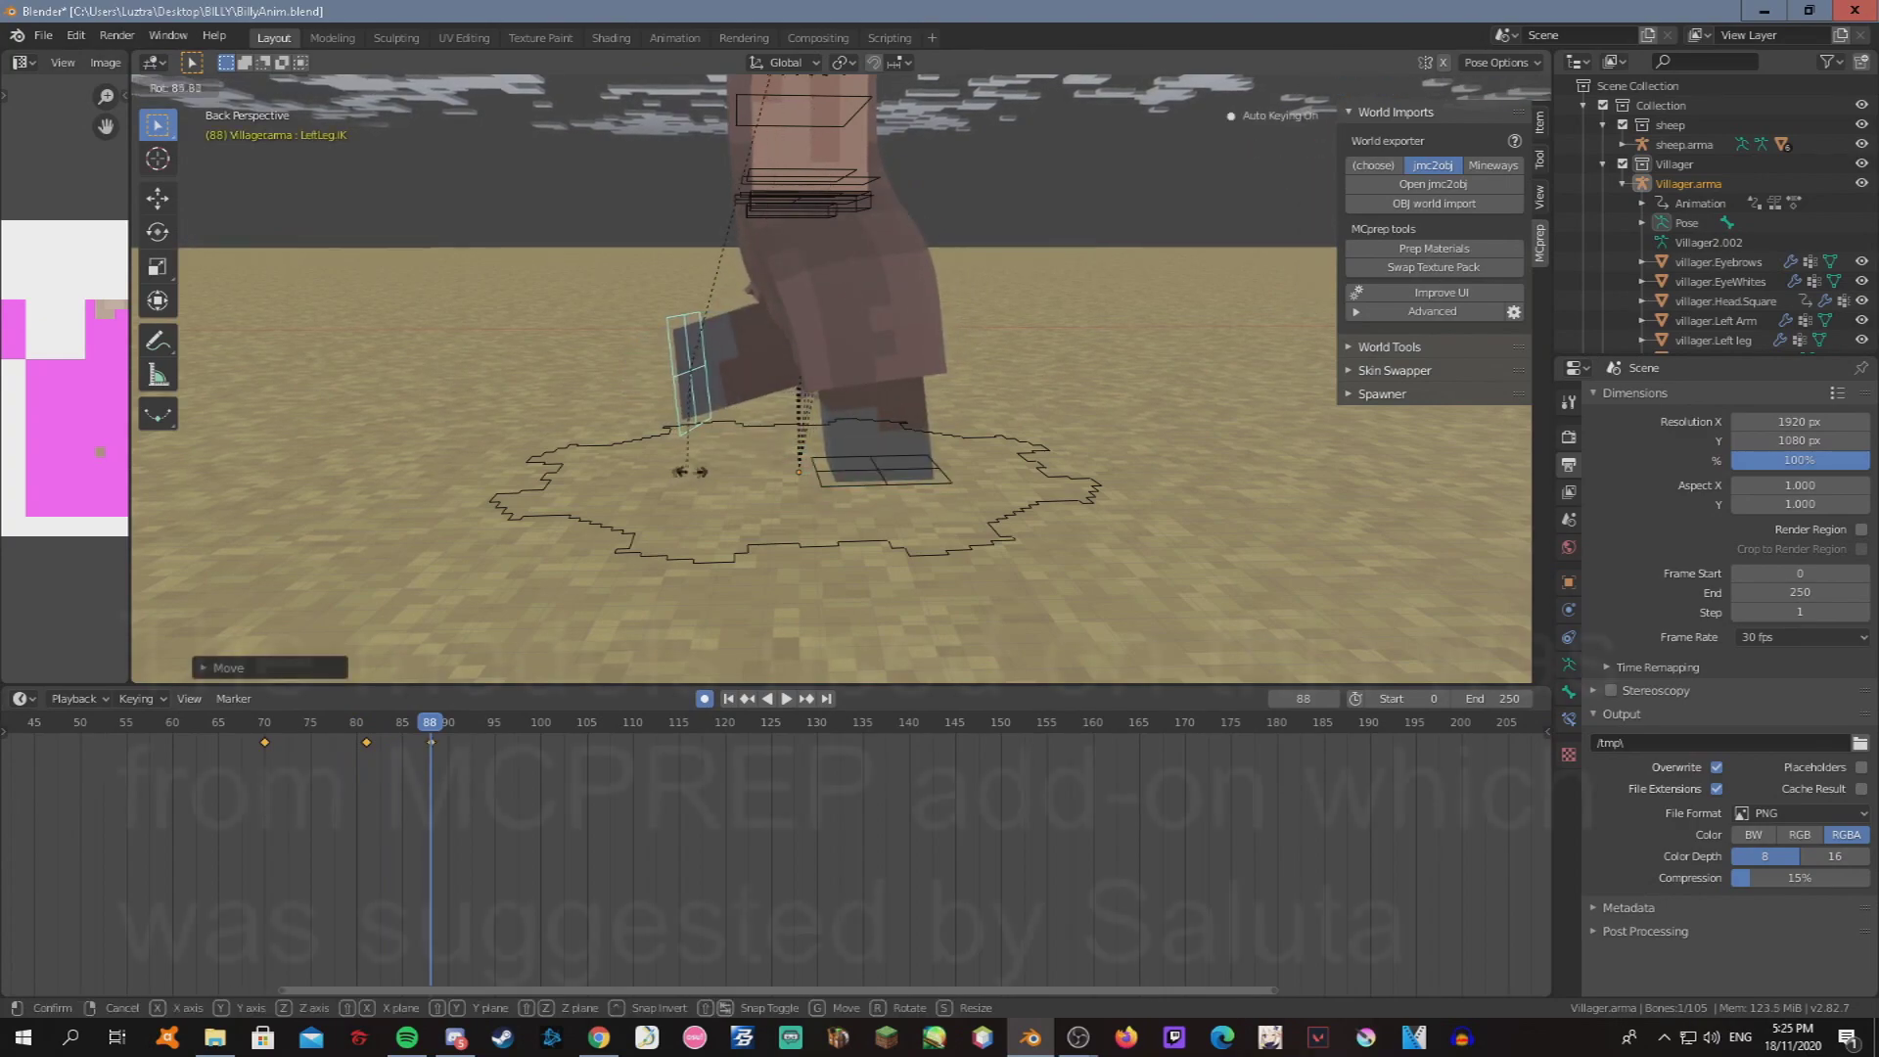
click(840, 441)
key(Down)
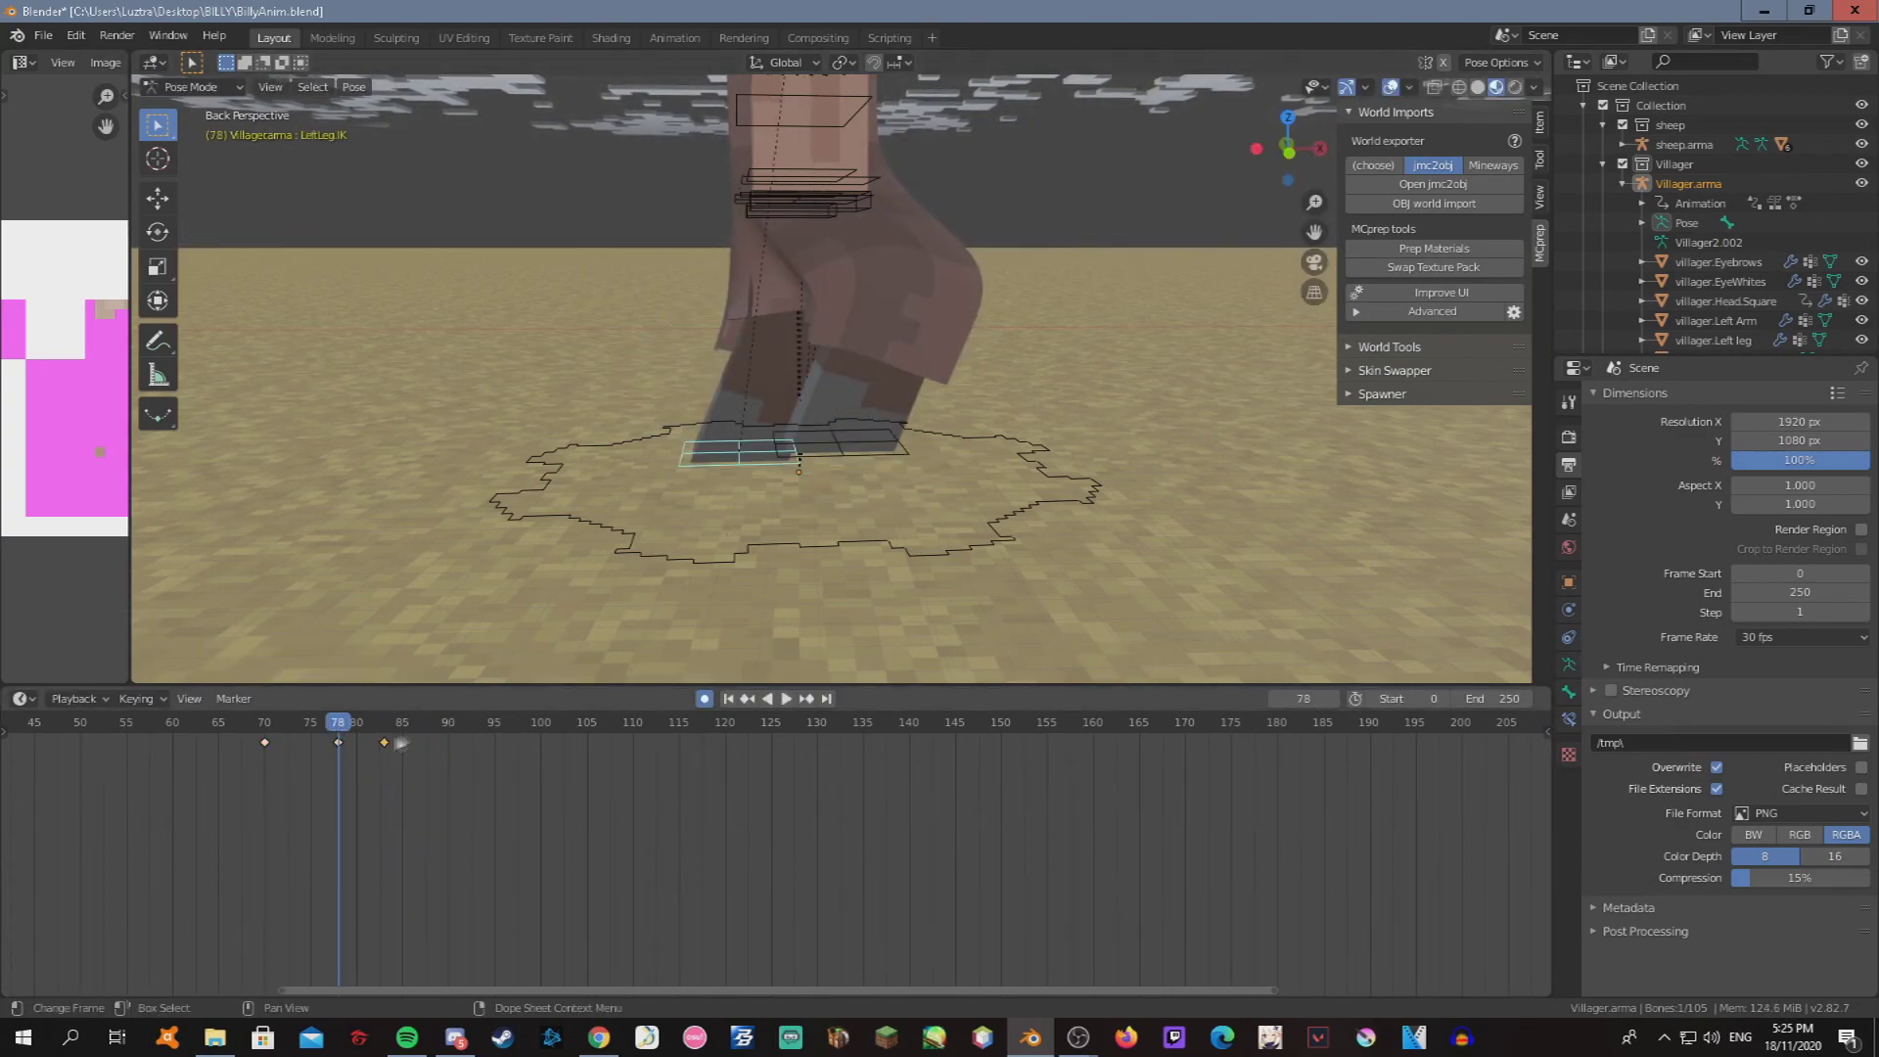
click(383, 721)
drag(430, 742, 383, 742)
key(space)
click(193, 721)
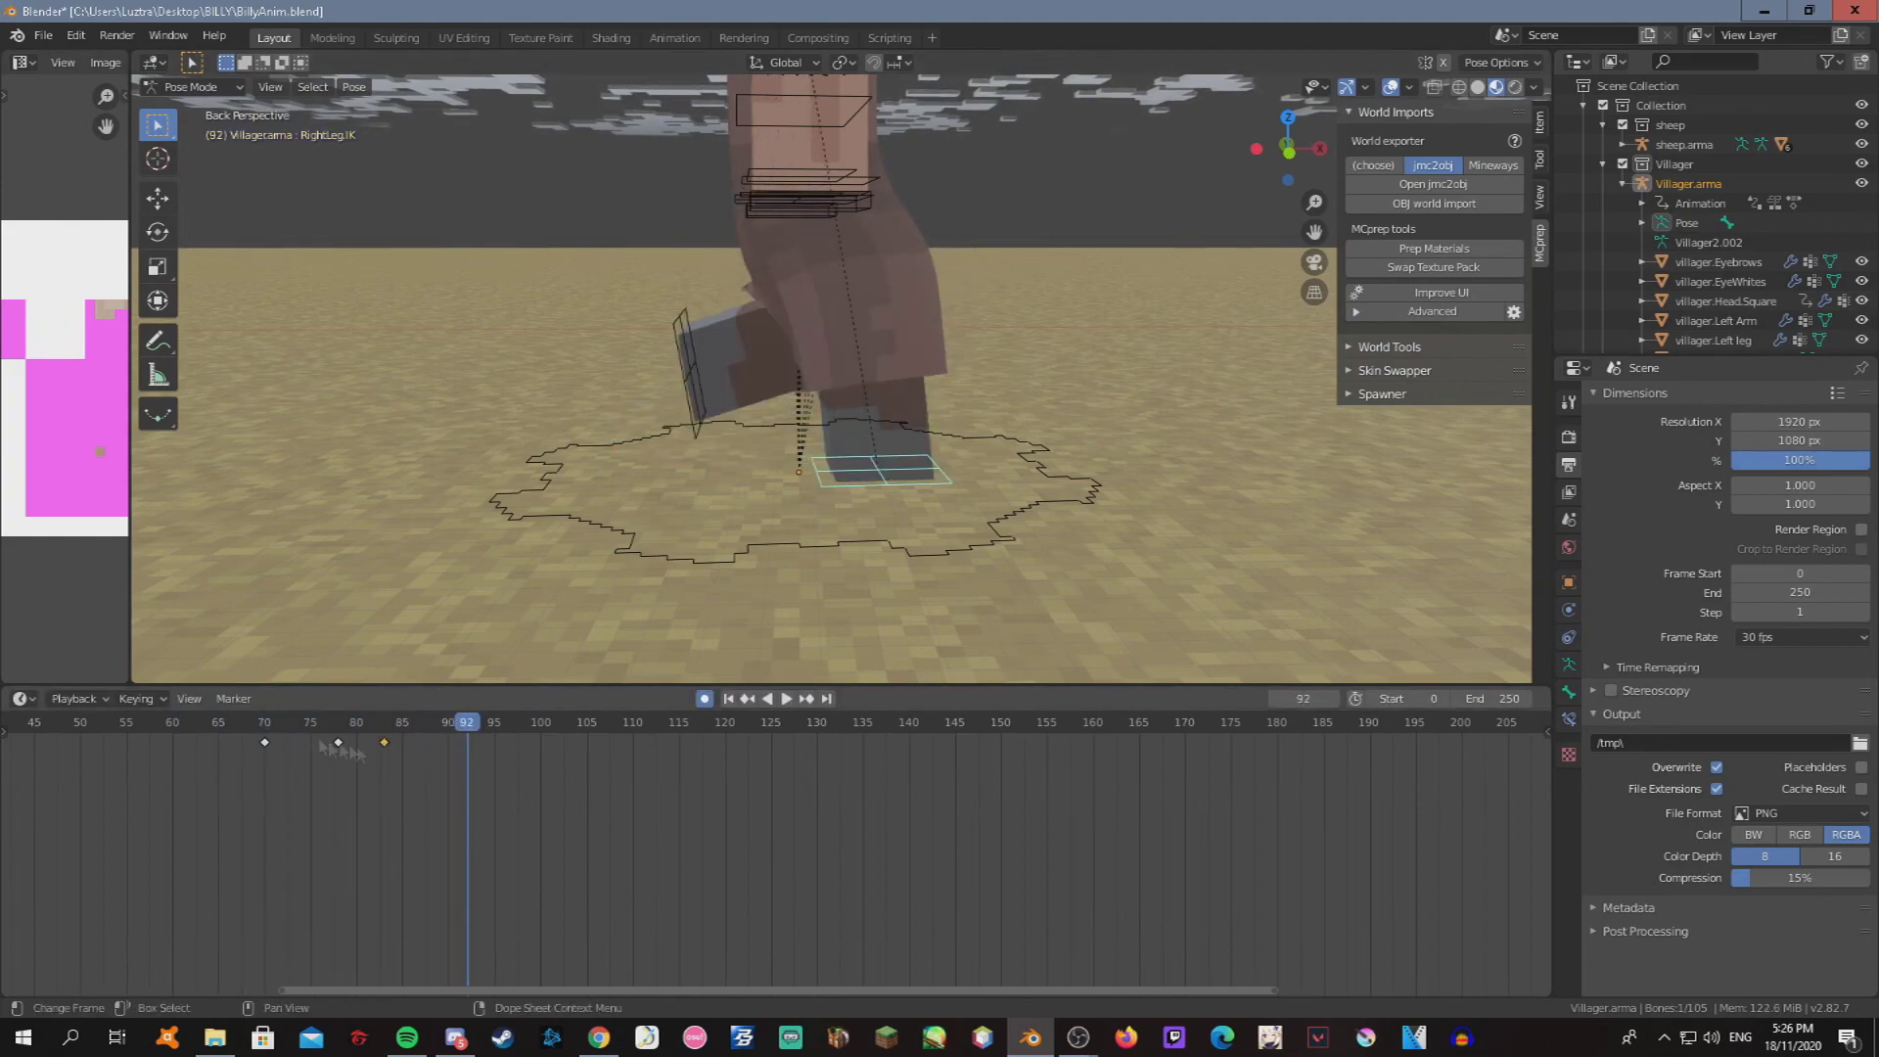
drag(193, 721, 383, 721)
key(space)
Move the right foot at frame 83, then replay and review the walking keyframes.
key(g)
click(1045, 588)
key(space)
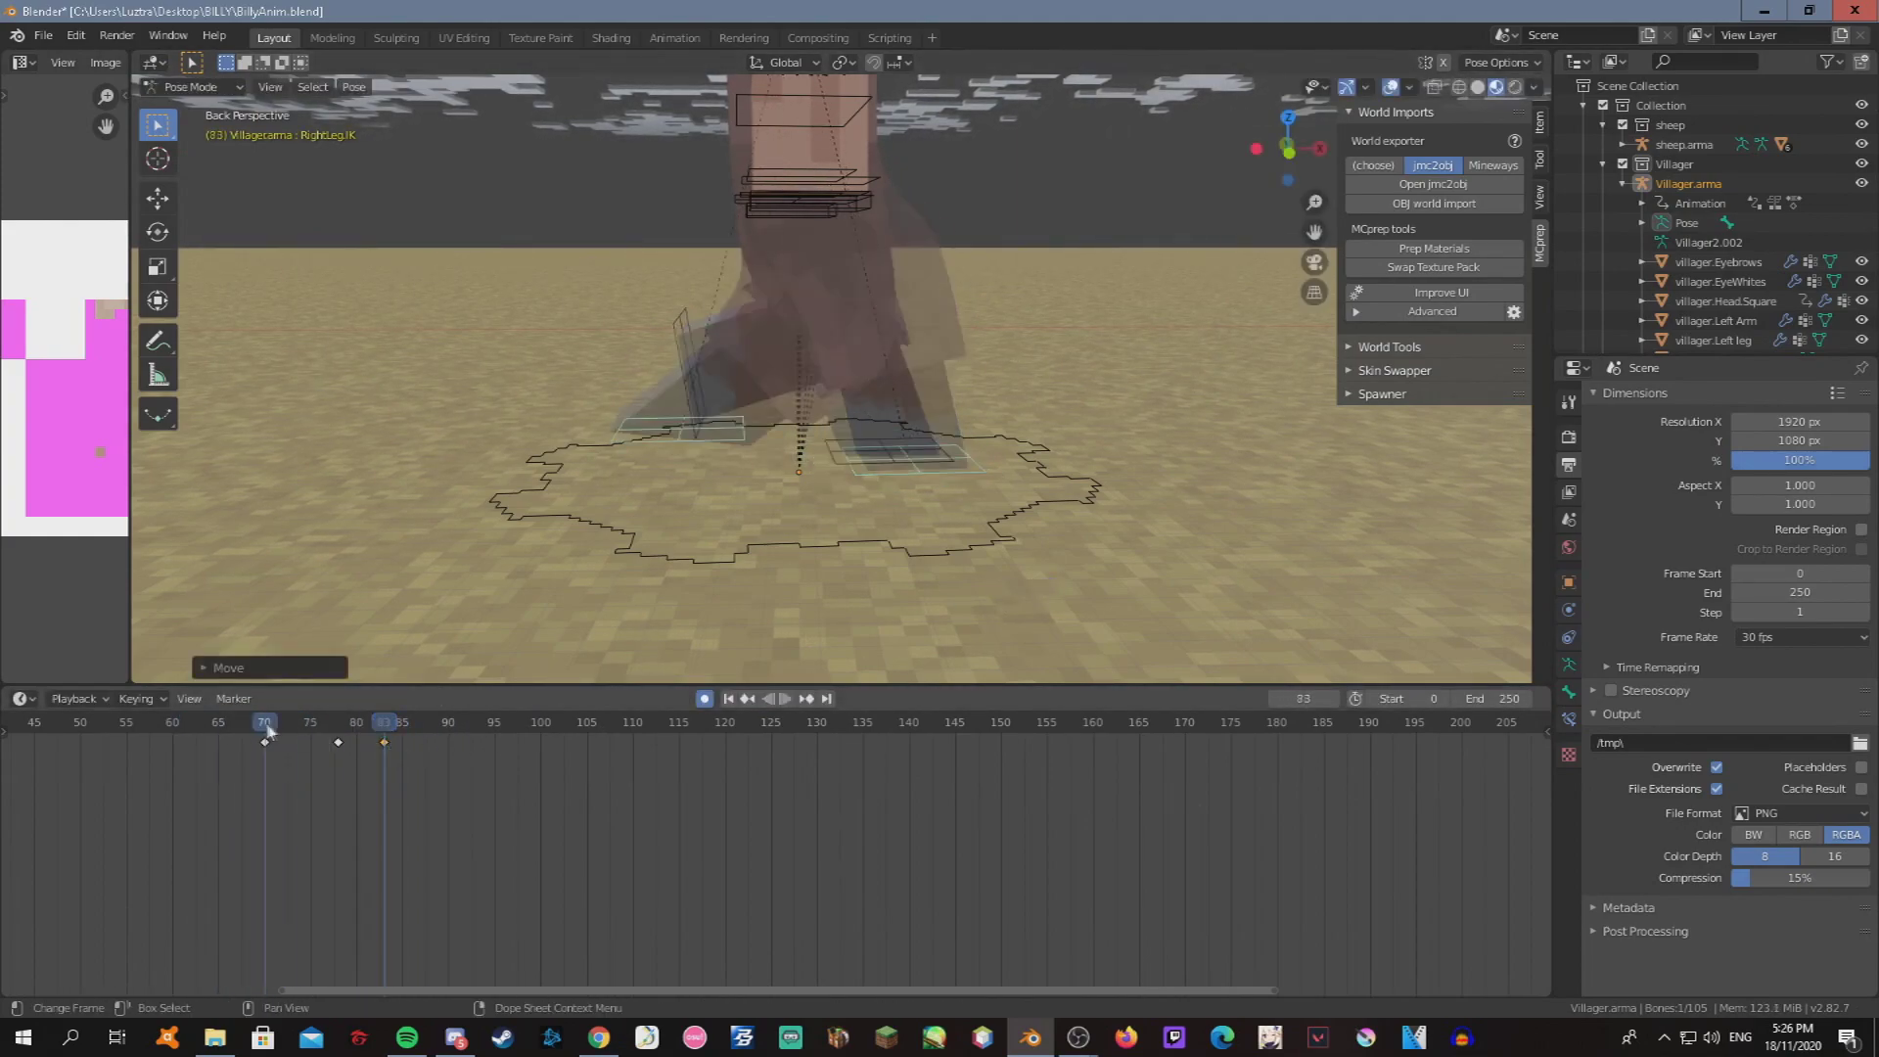
key(Escape)
right_click(333, 734)
key(Escape)
click(383, 724)
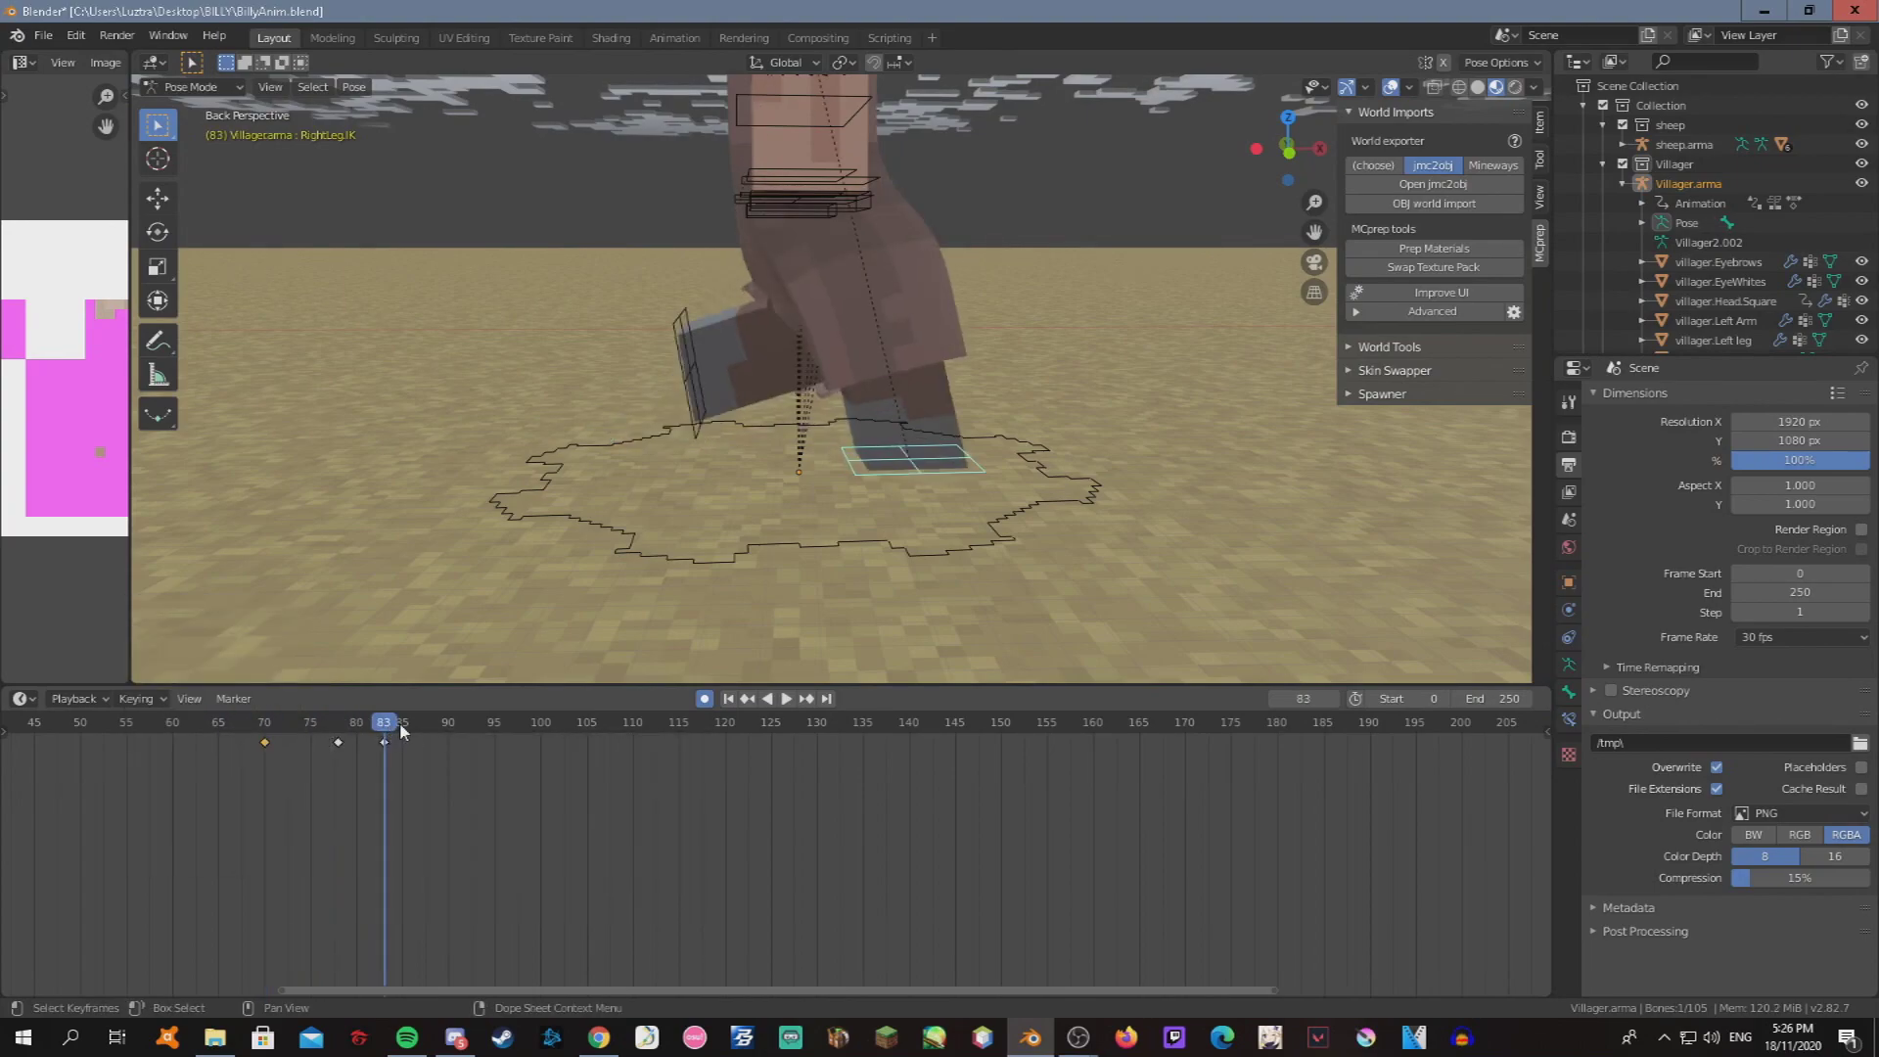
drag(565, 729, 386, 734)
key(space)
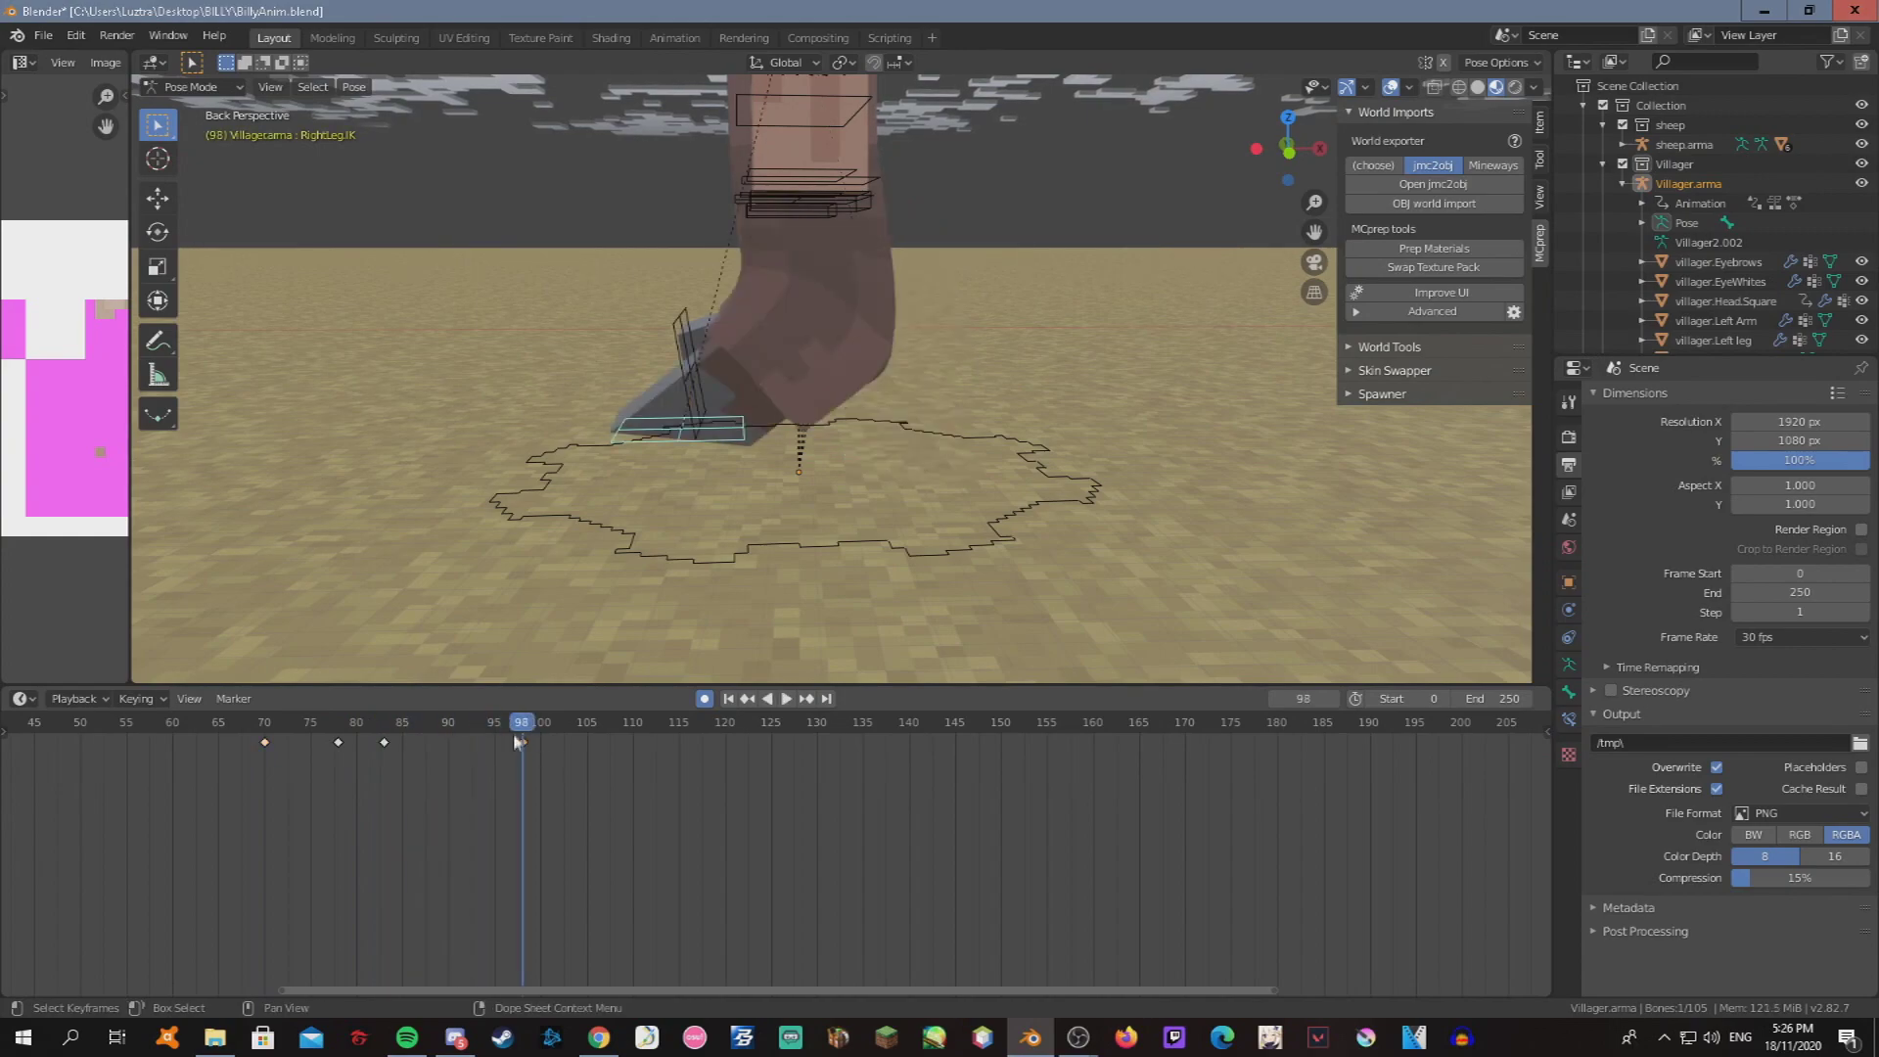